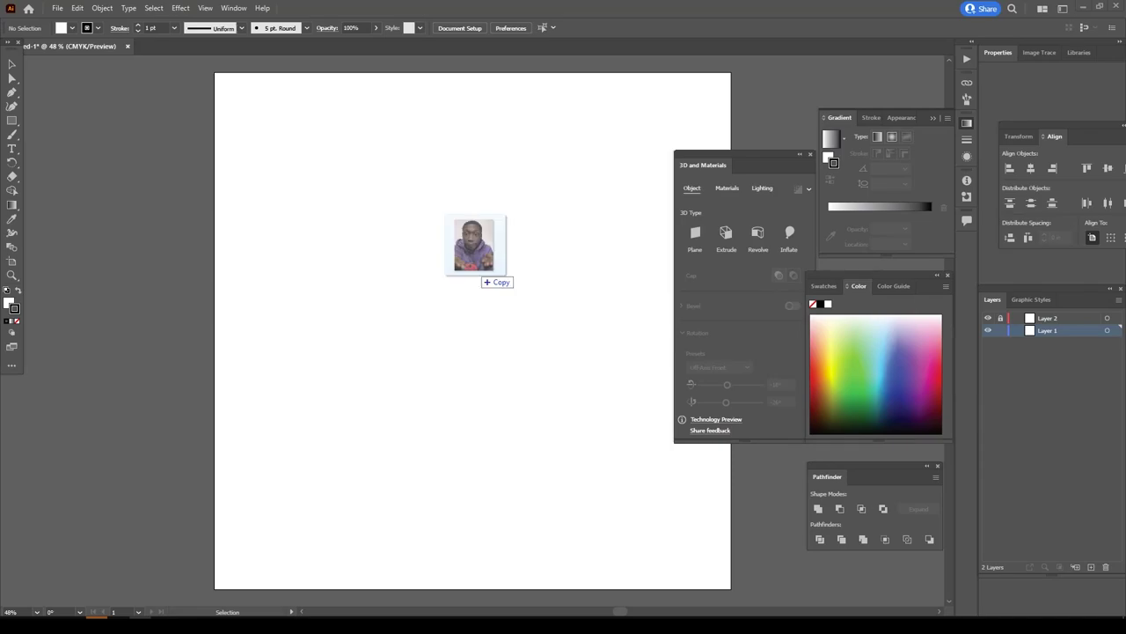
Stretch the photo over the artboard and create a new Calligraphic brush with Size set to Pressure.
mouse_move(458, 220)
mouse_down()
mouse_move(180, 442)
mouse_move(202, 445)
mouse_up()
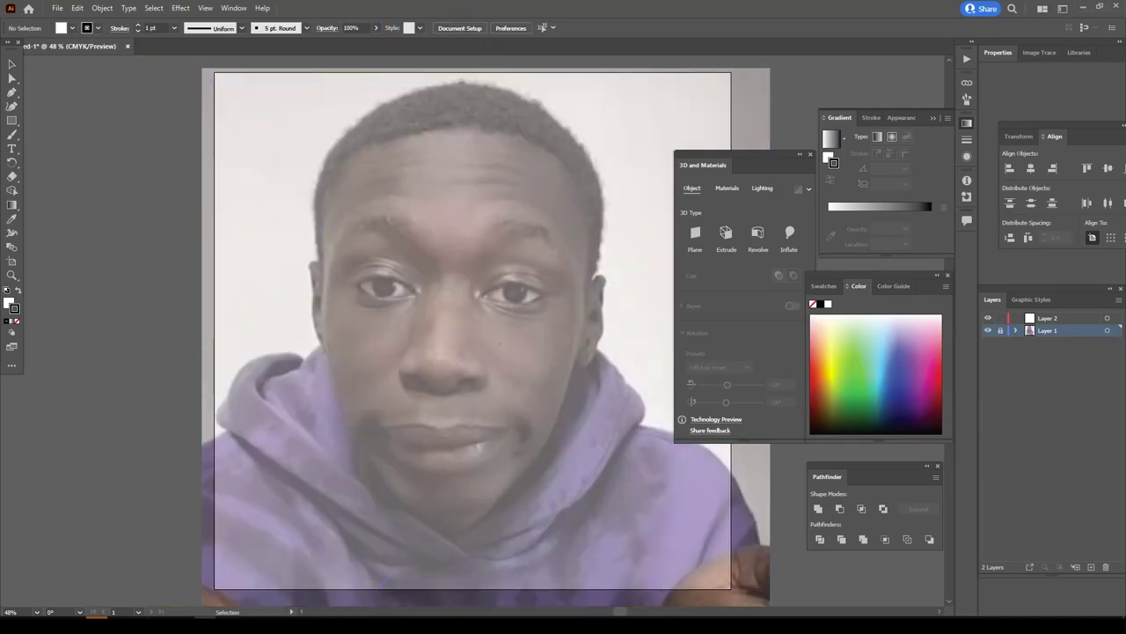
click(306, 27)
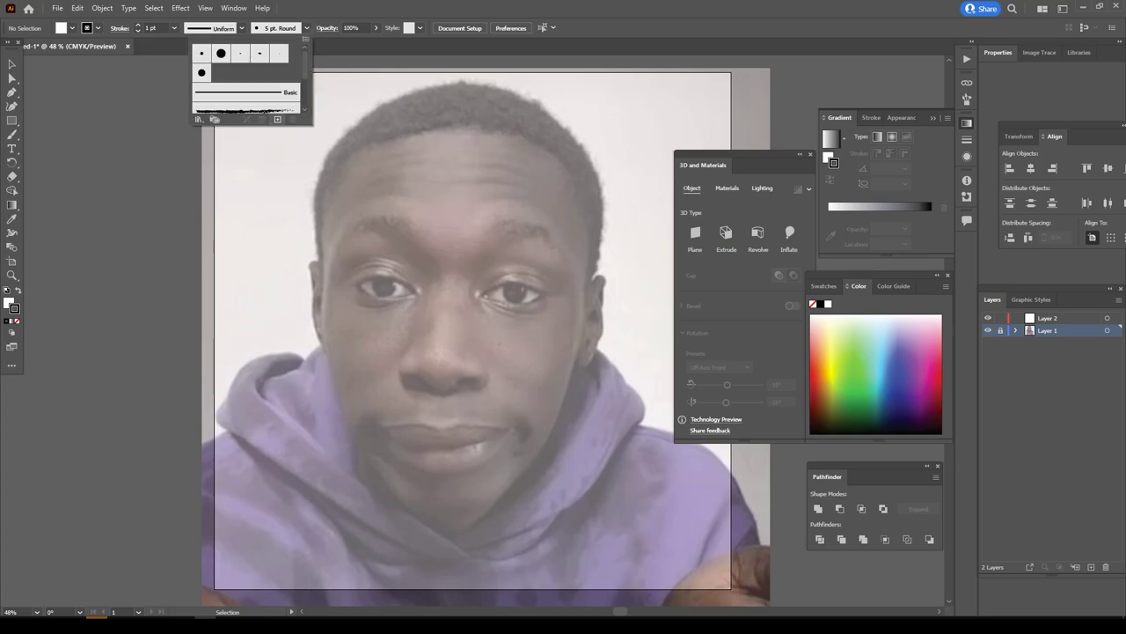
click(277, 119)
click(527, 396)
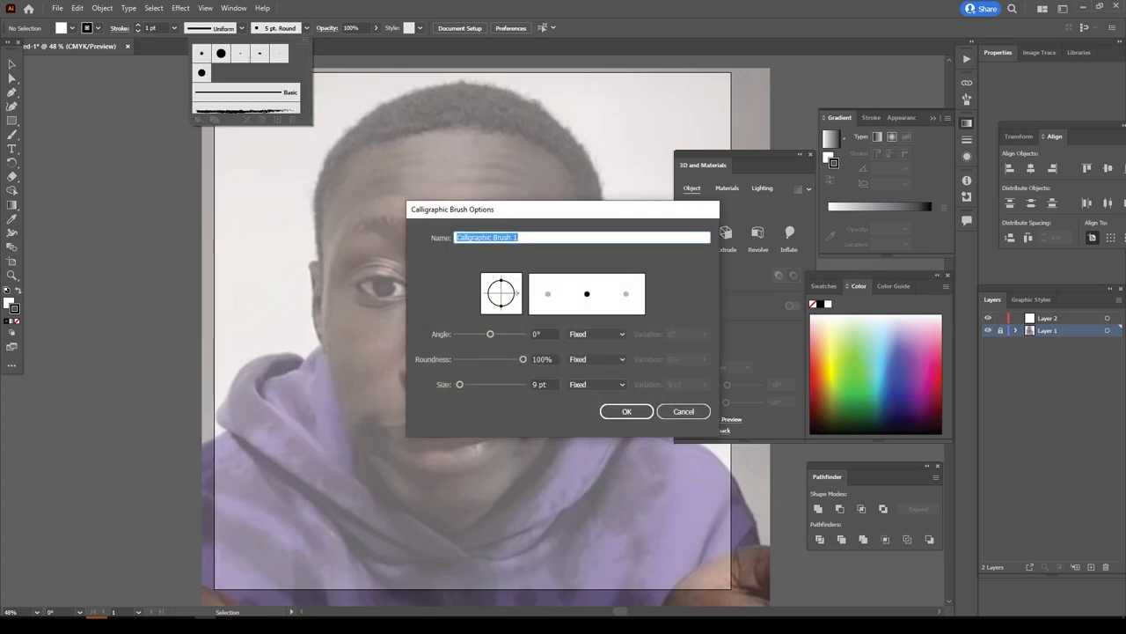
click(597, 385)
click(588, 423)
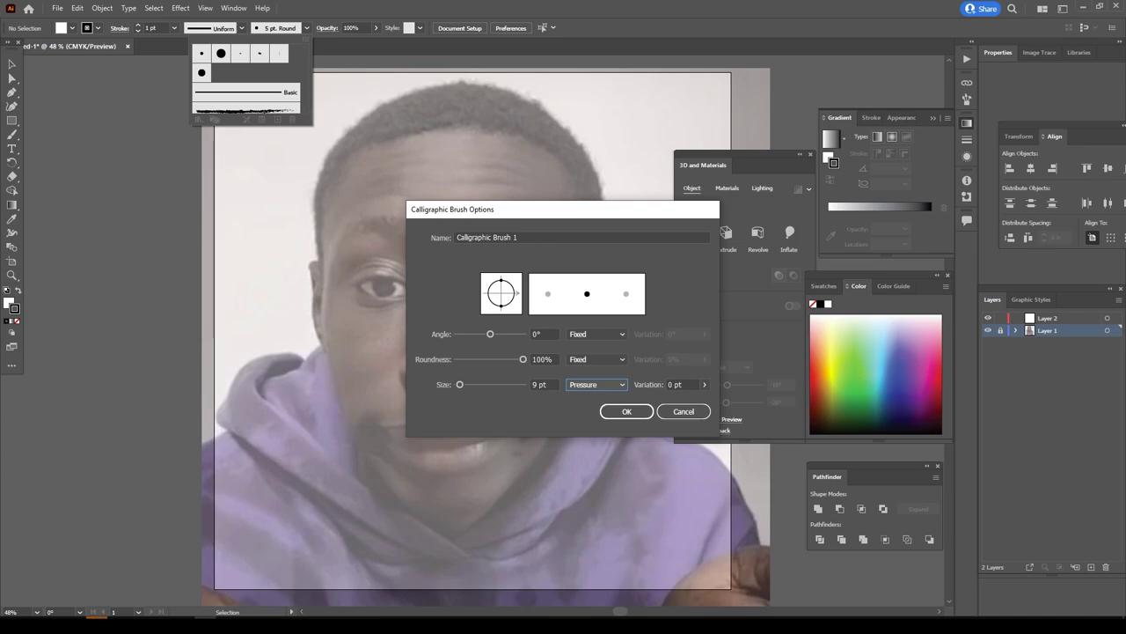
key(shift+Tab)
text(3)
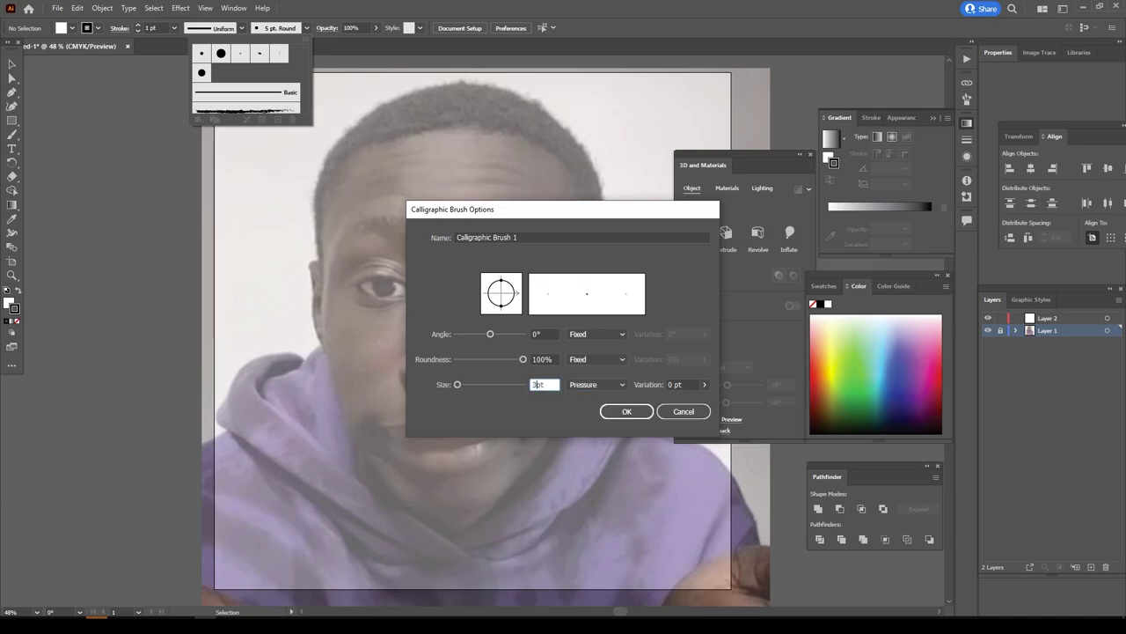
click(627, 411)
Set the paintbrush stroke to 1 pt and trace the left edge of the face.
key(b)
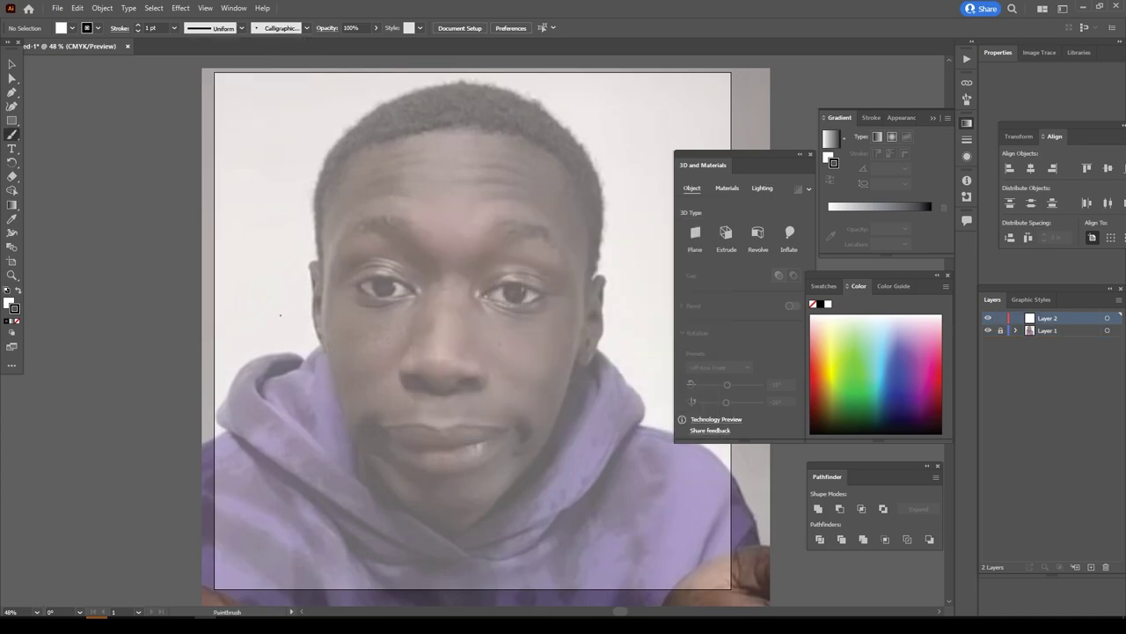
key(ctrl+equal)
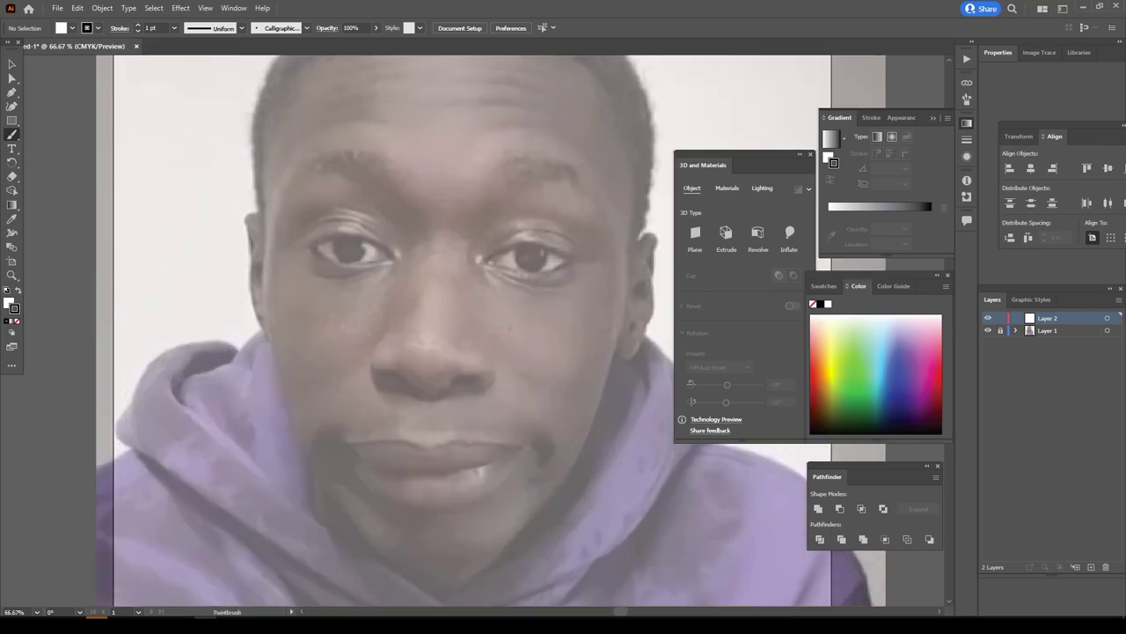
drag(345, 518, 293, 410)
drag(338, 505, 290, 410)
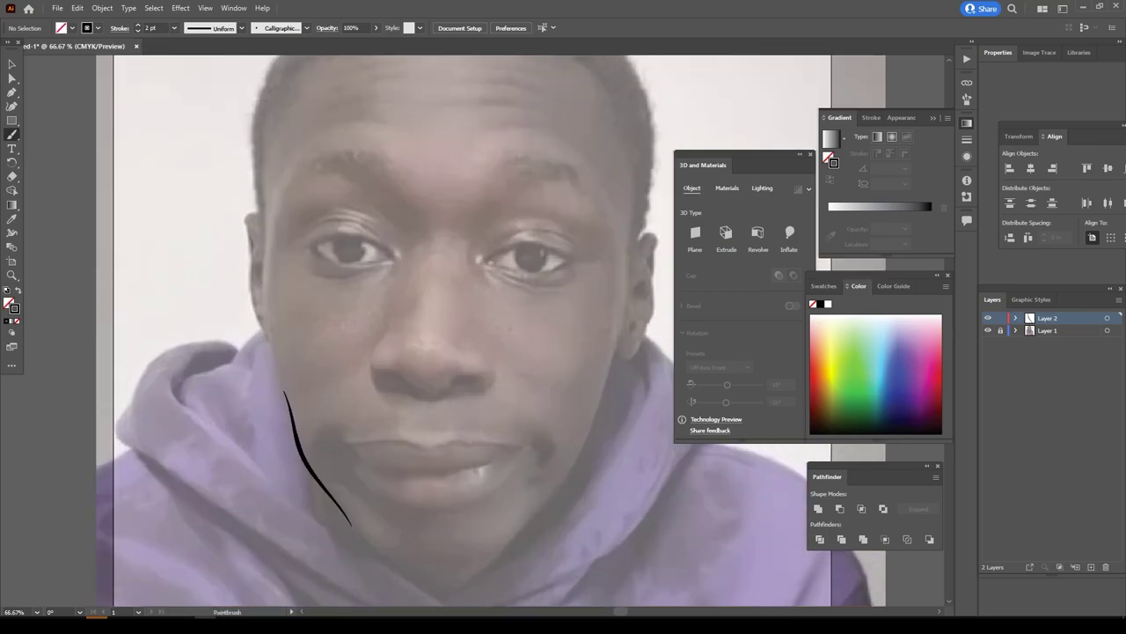
key(ctrl+z)
click(174, 28)
click(180, 76)
key(ctrl+1)
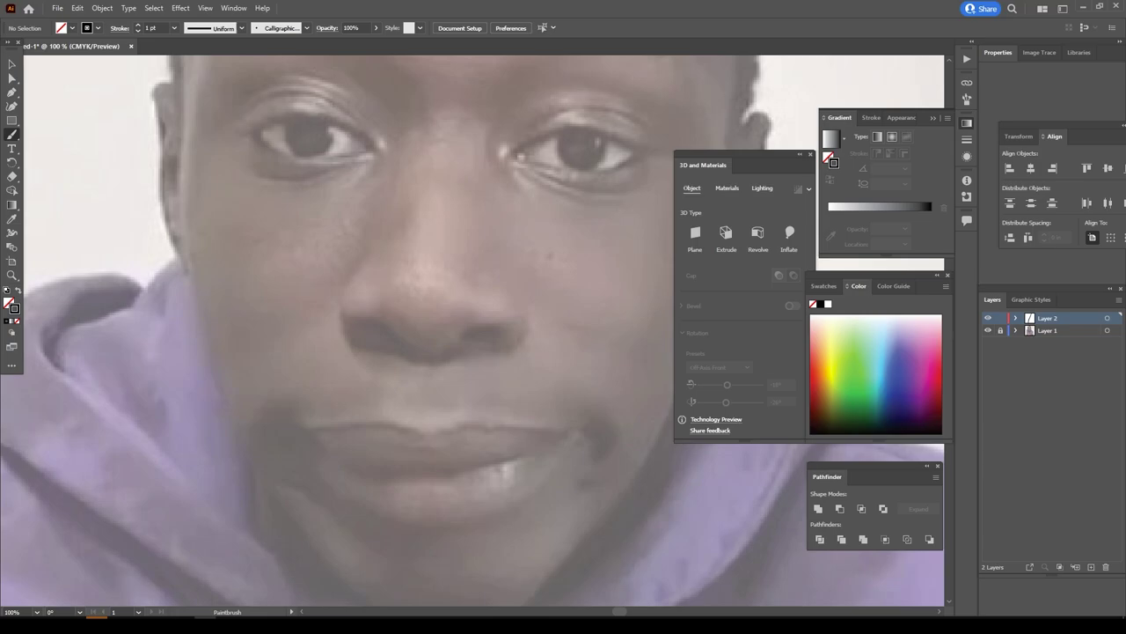
drag(313, 548, 183, 260)
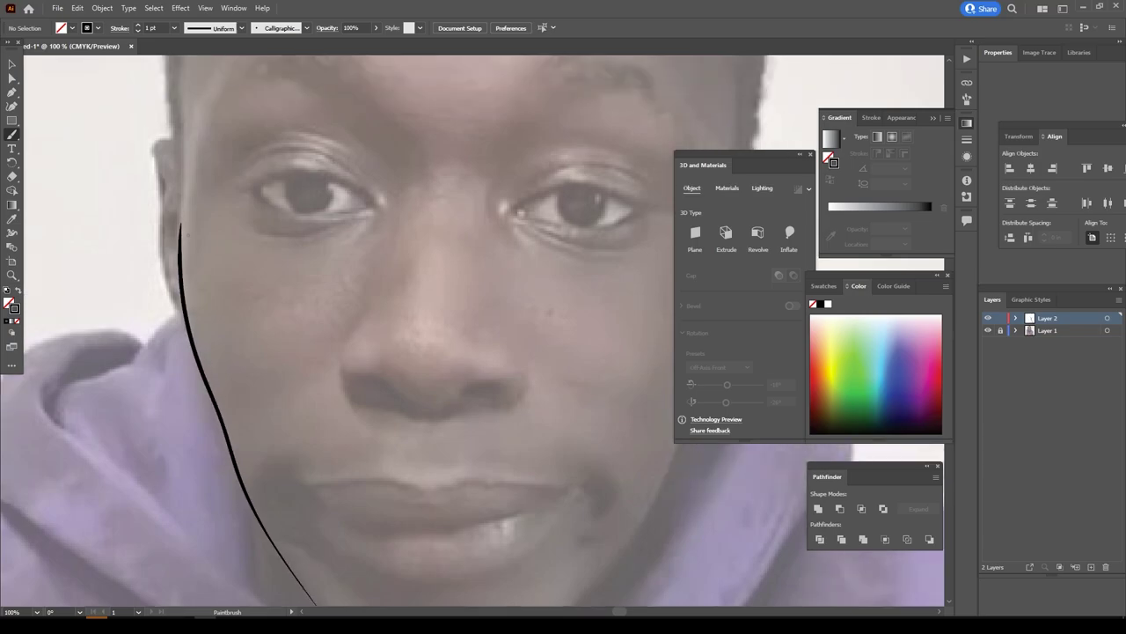
Continue the face outline around the chin and jaw.
scroll(183, 259, up, 3)
key(ctrl+minus)
key(ctrl+minus)
key(ctrl+1)
scroll(187, 273, down, 5)
scroll(186, 272, down, 3)
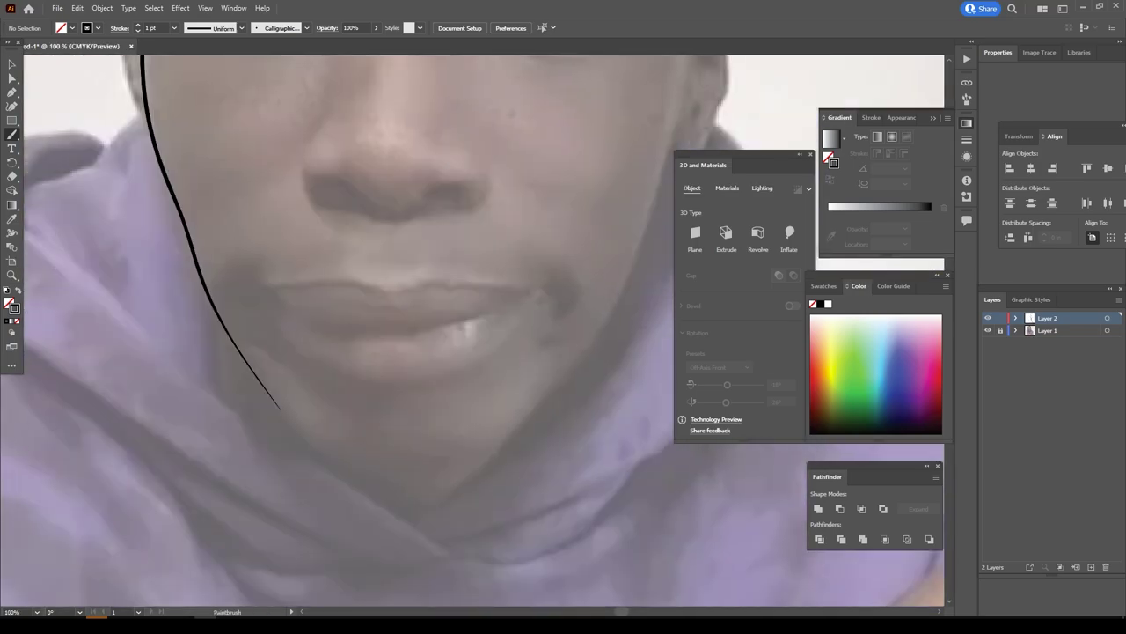
drag(275, 403, 596, 335)
key(ctrl+plus)
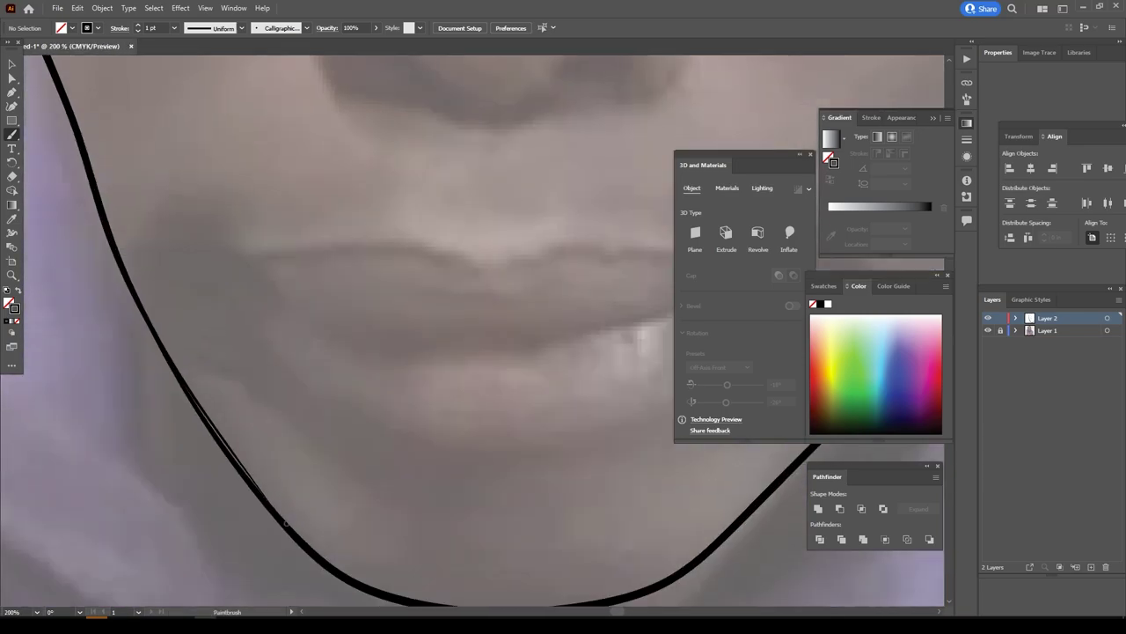
key(ctrl+minus)
drag(478, 440, 604, 138)
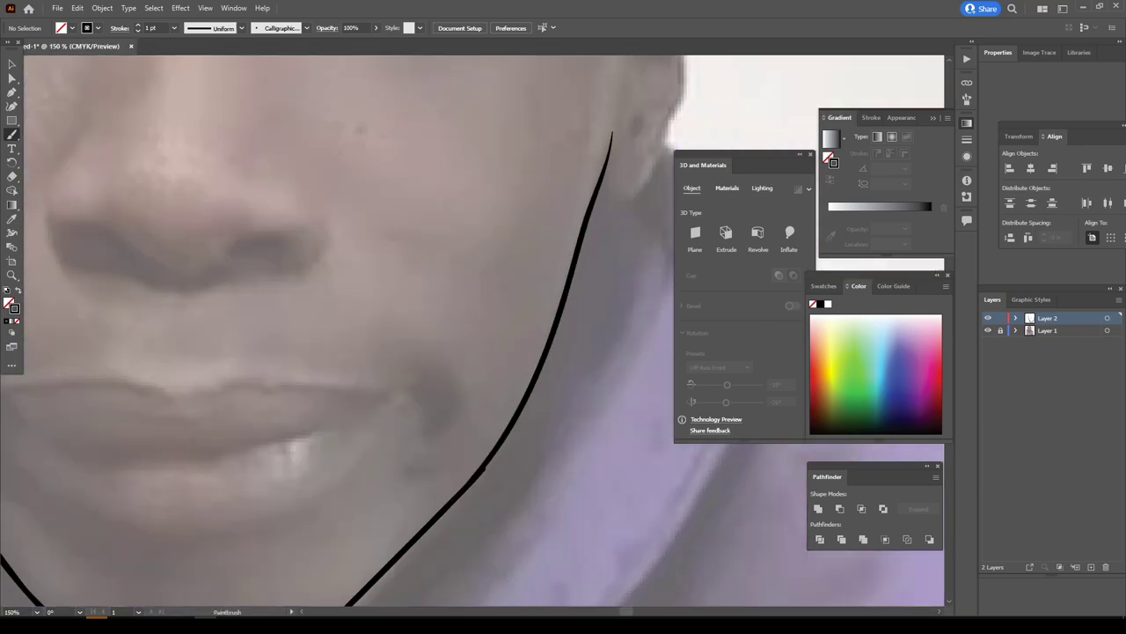
Trace the outlines of the right and left ears.
scroll(487, 286, up, 3)
key(ctrl+plus)
mouse_move(378, 407)
mouse_down()
mouse_move(465, 227)
mouse_move(478, 171)
mouse_up()
scroll(465, 227, up, 2)
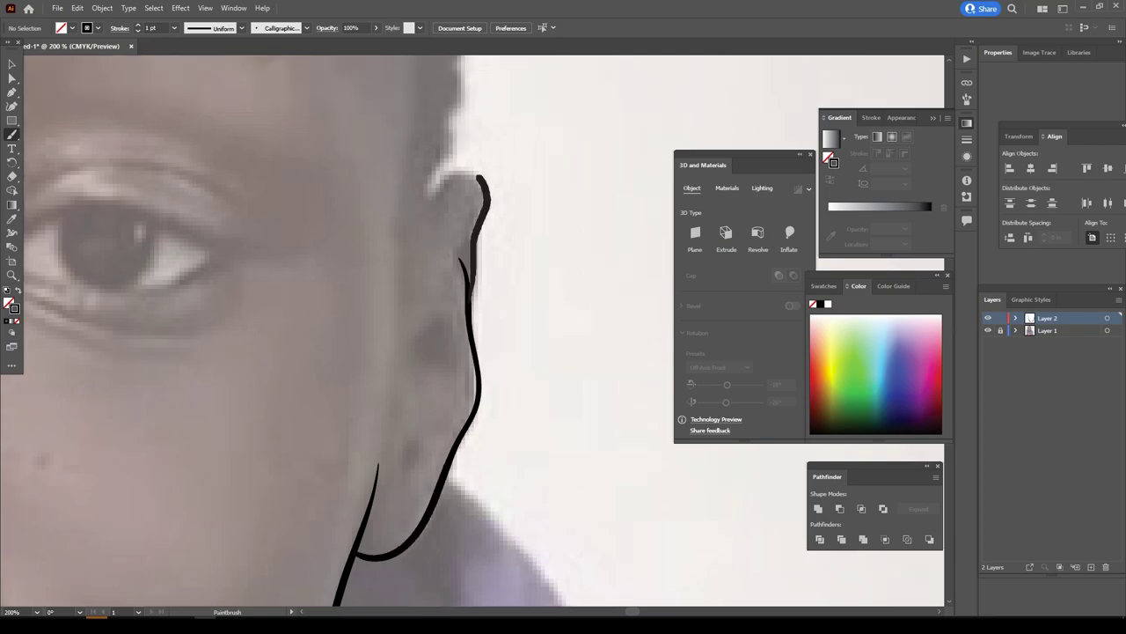
key(ctrl+minus)
key(ctrl+minus)
key(ctrl+plus)
key(ctrl+plus)
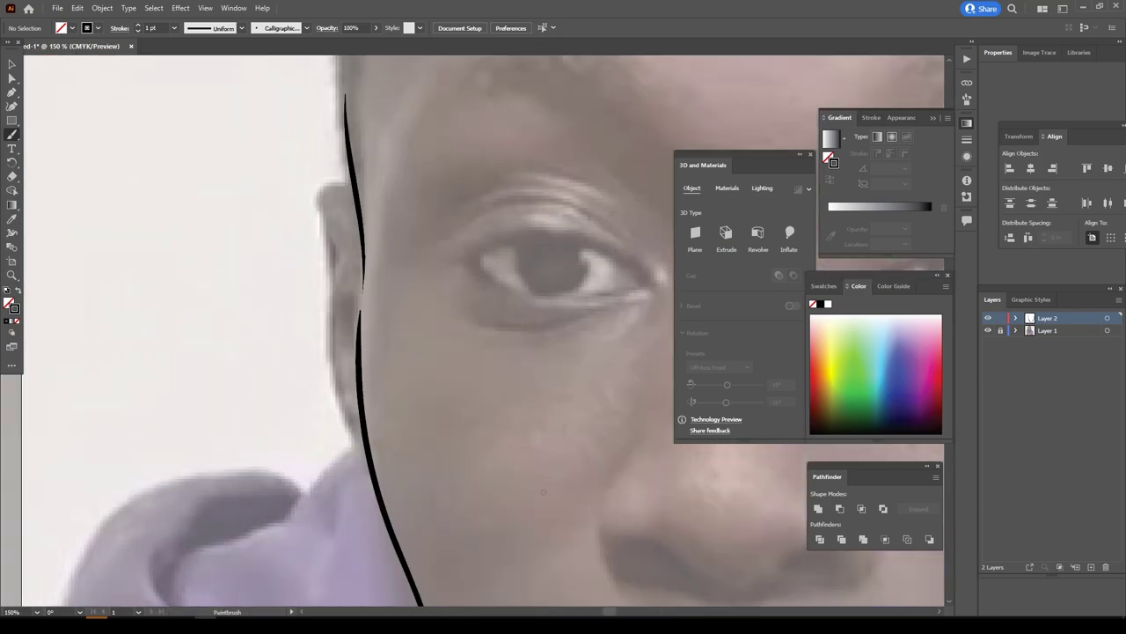
drag(387, 520, 356, 198)
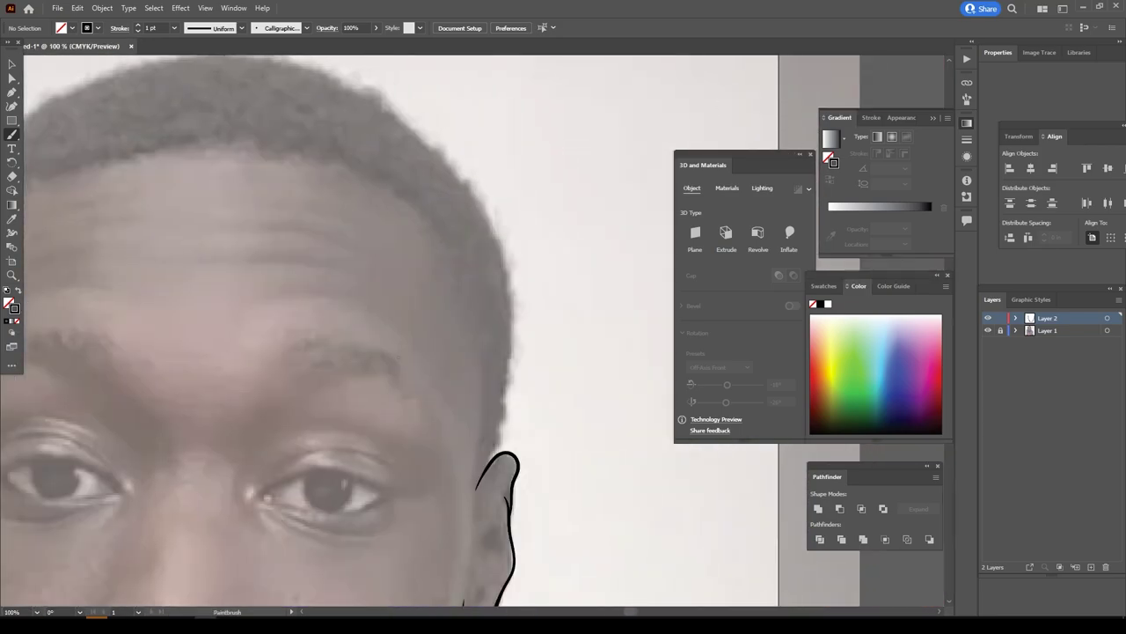
Outline both sides and the top of the head.
drag(493, 519, 417, 146)
scroll(417, 146, left, 5)
mouse_move(132, 482)
mouse_down()
mouse_move(208, 195)
mouse_move(629, 189)
mouse_up()
key(ctrl+plus)
drag(553, 466, 517, 331)
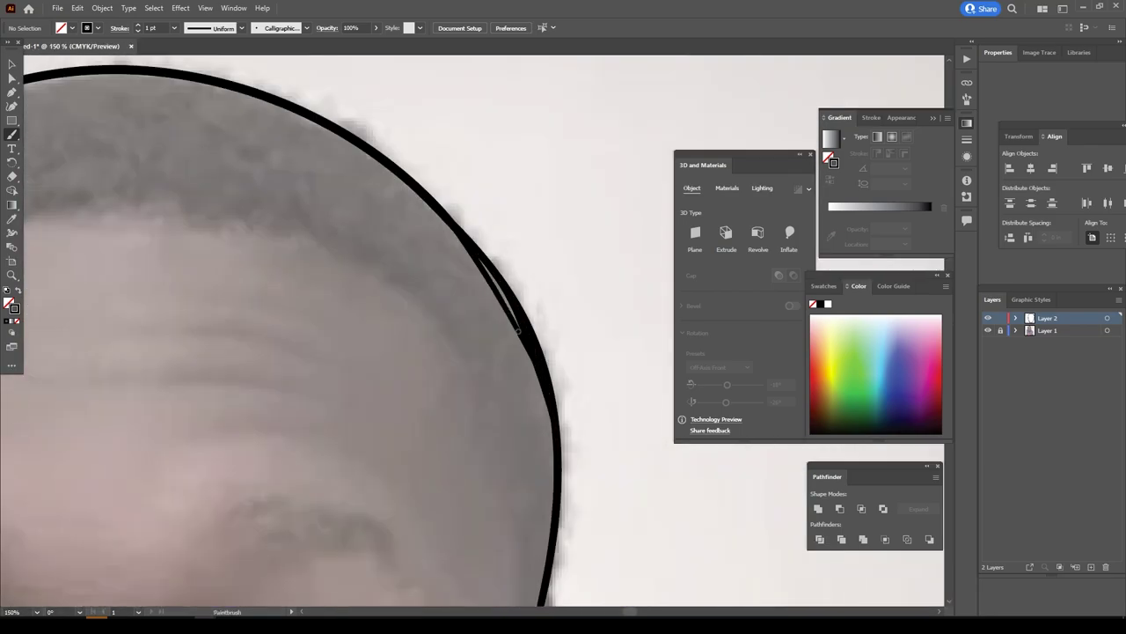
key(ctrl+minus)
key(ctrl+minus)
key(ctrl+minus)
Draw the nose: left nostril curve, wavy bottom edge and right side.
key(ctrl+plus)
key(ctrl+plus)
key(ctrl+plus)
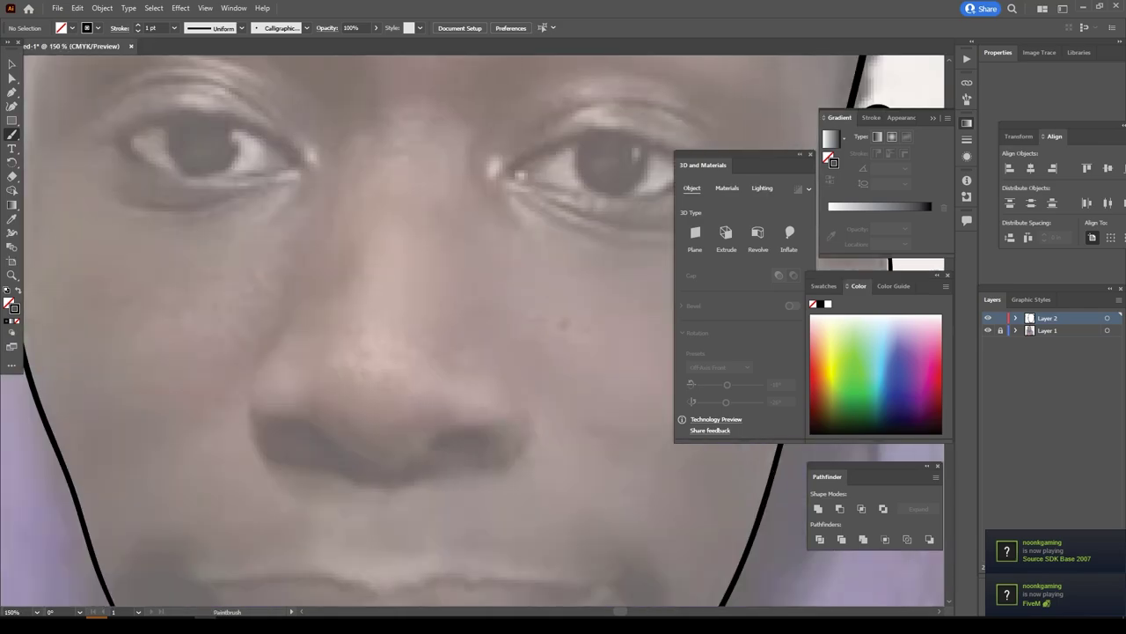
drag(298, 452, 285, 334)
mouse_move(269, 423)
mouse_down()
mouse_move(364, 466)
mouse_move(415, 457)
mouse_up()
mouse_move(427, 447)
mouse_down()
mouse_move(482, 438)
mouse_move(516, 377)
mouse_up()
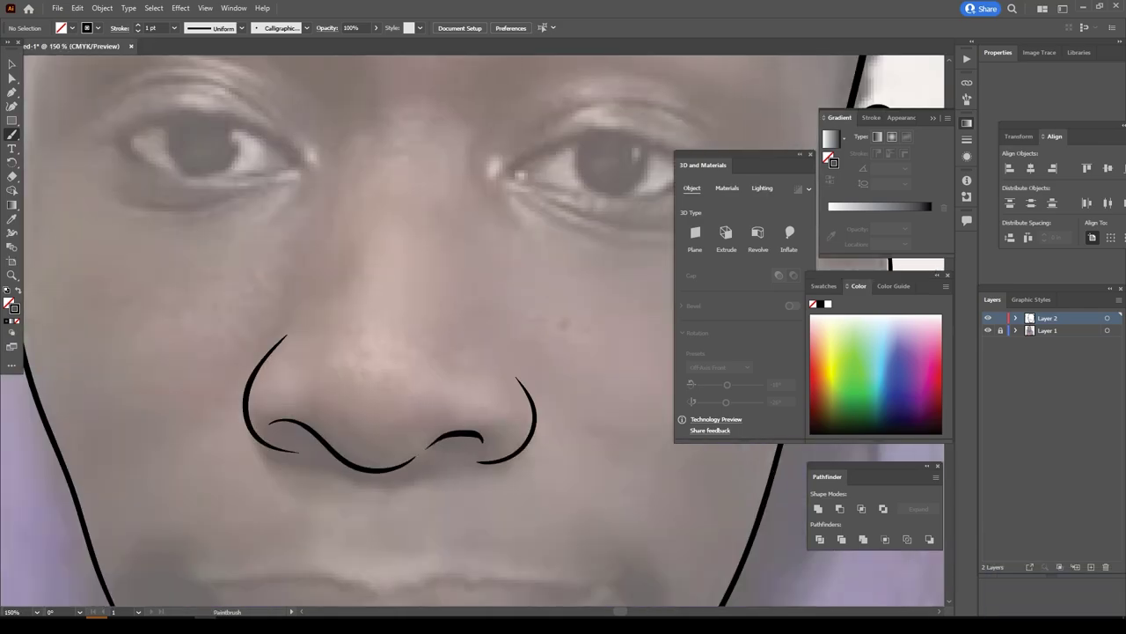
key(ctrl+minus)
Draw the upper and lower lips plus a small crease below the mouth corner.
key(ctrl+plus)
mouse_move(190, 353)
mouse_down()
mouse_move(239, 415)
mouse_move(446, 426)
mouse_move(620, 374)
mouse_move(630, 410)
mouse_up()
drag(174, 364, 616, 374)
mouse_move(176, 368)
mouse_down()
mouse_move(253, 454)
mouse_move(619, 381)
mouse_move(364, 359)
mouse_move(467, 400)
mouse_move(616, 364)
mouse_up()
key(ctrl+minus)
Draw the first eye's upper crease, corner line, lower lid and inner-corner curve.
key(ctrl+plus)
drag(412, 281, 622, 333)
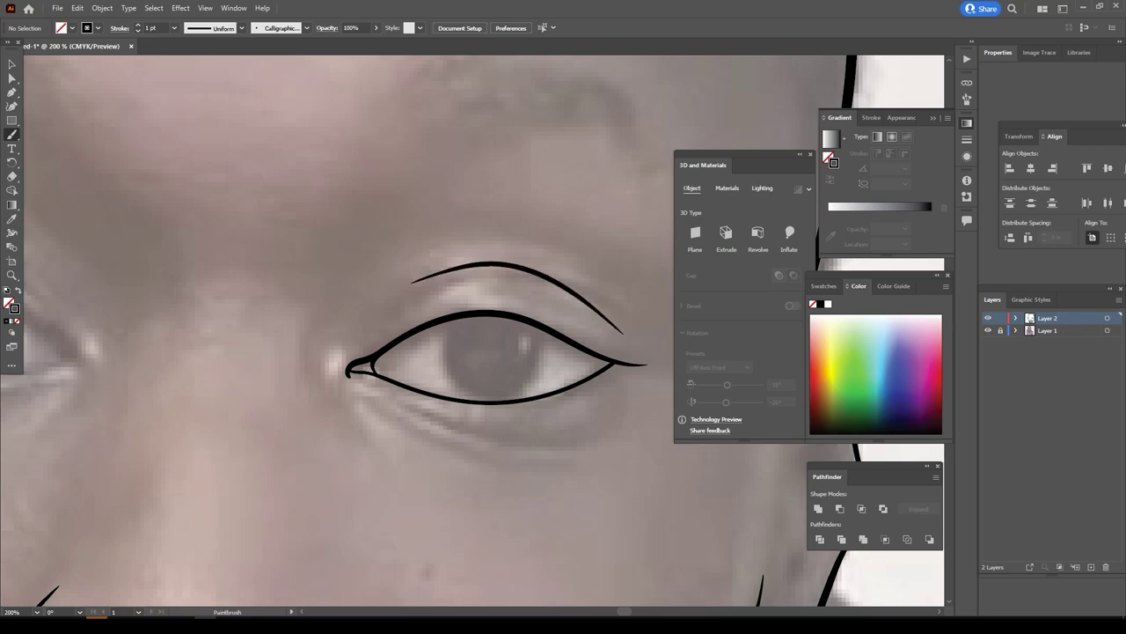
drag(348, 349, 430, 283)
mouse_move(370, 389)
mouse_down()
mouse_move(532, 445)
mouse_move(419, 427)
mouse_up()
drag(320, 339, 354, 421)
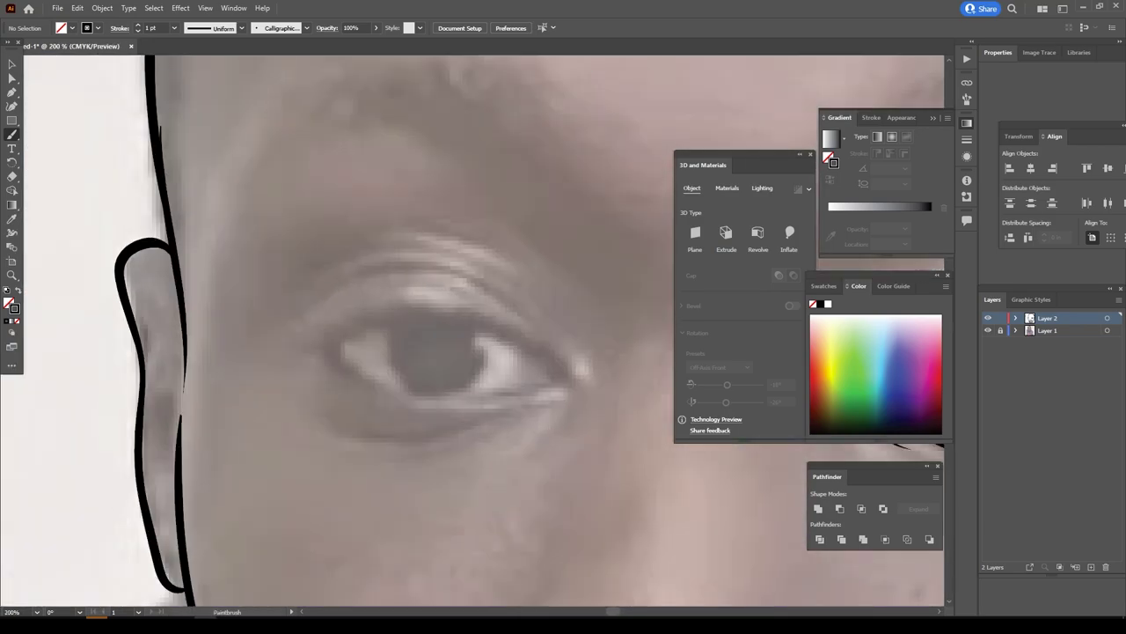
Draw the other eye's lids, creases, brow-line arc and under-eye lines.
mouse_move(283, 361)
mouse_down()
mouse_move(443, 327)
mouse_move(567, 393)
mouse_up()
drag(327, 357, 556, 396)
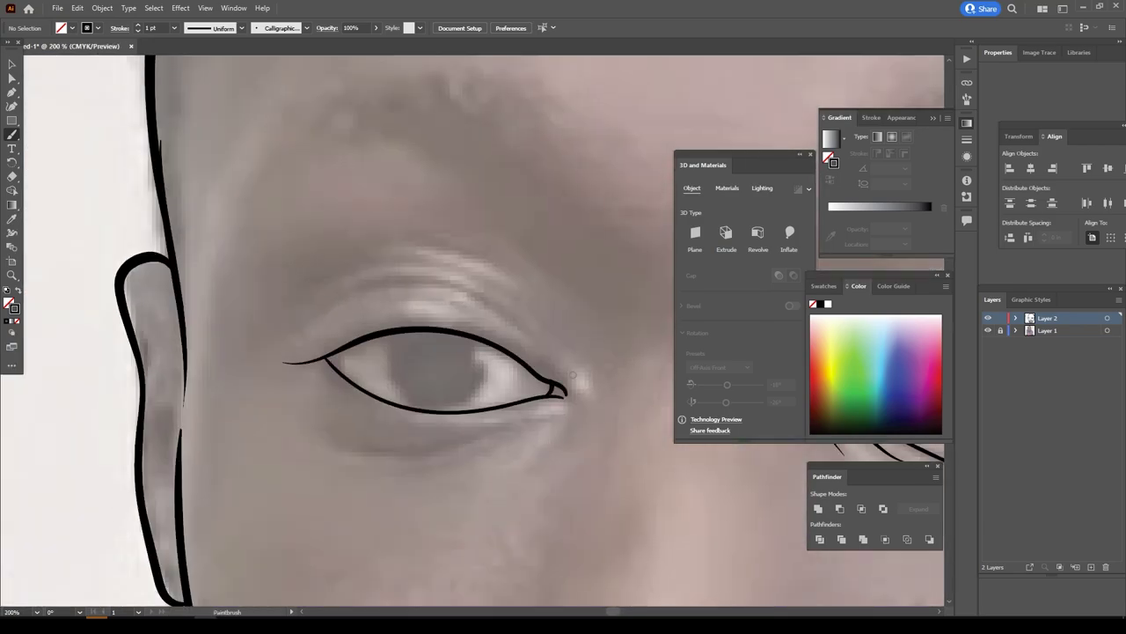
drag(502, 303, 572, 374)
drag(291, 361, 503, 306)
drag(330, 283, 448, 269)
drag(386, 455, 540, 420)
drag(583, 398, 545, 447)
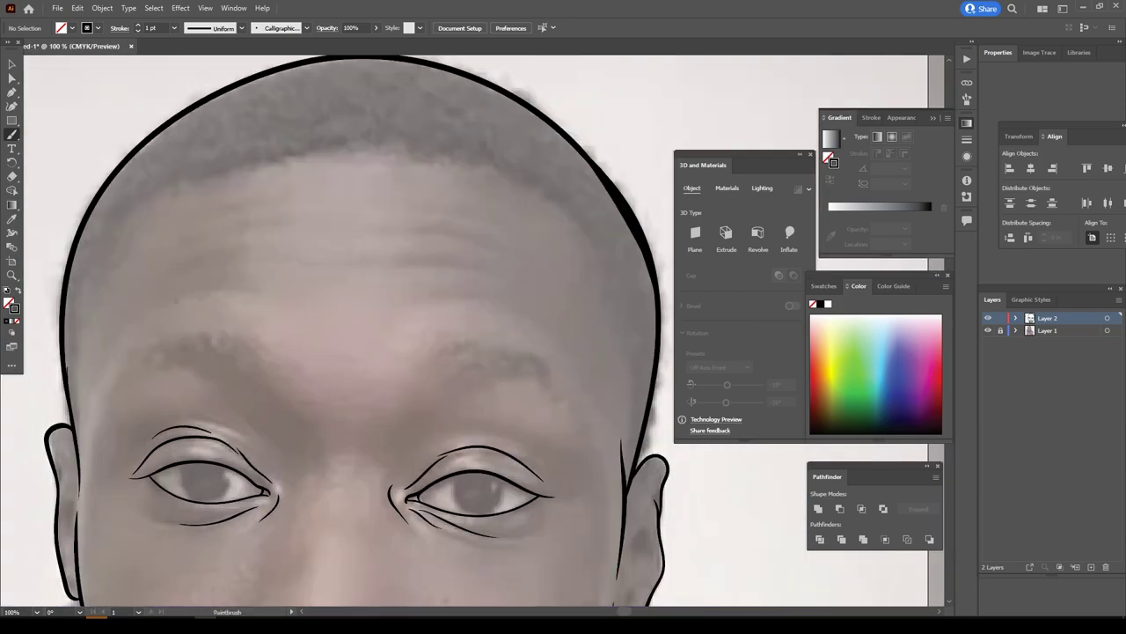
Draw five wrinkle lines across the forehead.
mouse_move(393, 303)
mouse_down()
mouse_move(514, 308)
mouse_move(323, 261)
mouse_up()
drag(135, 313, 239, 294)
drag(165, 268, 251, 253)
drag(192, 236, 273, 227)
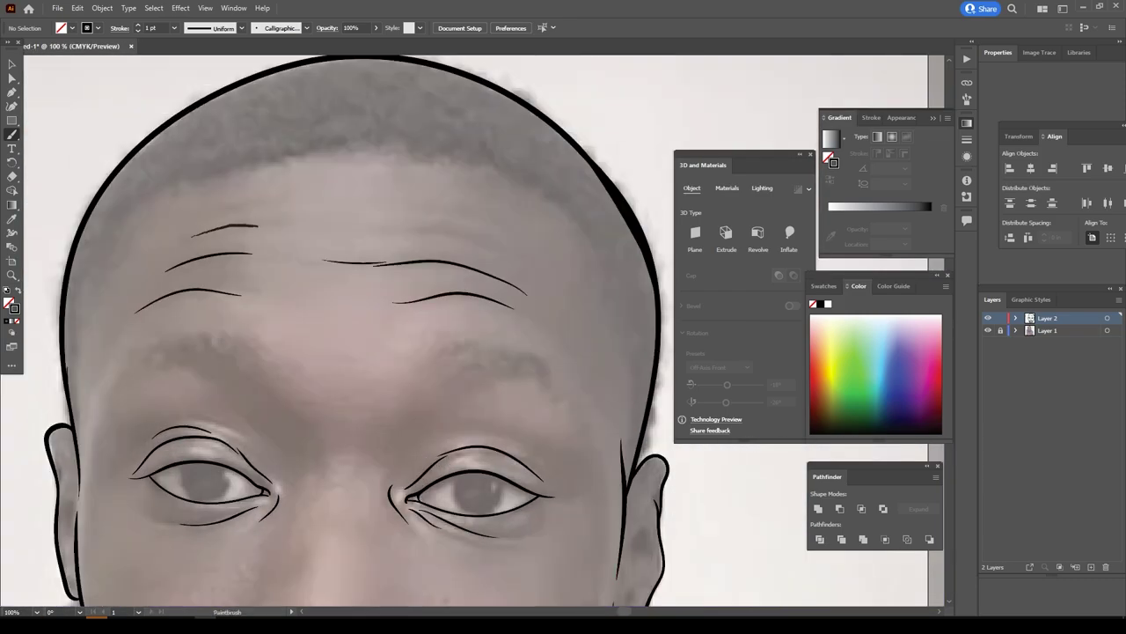
drag(341, 232, 508, 238)
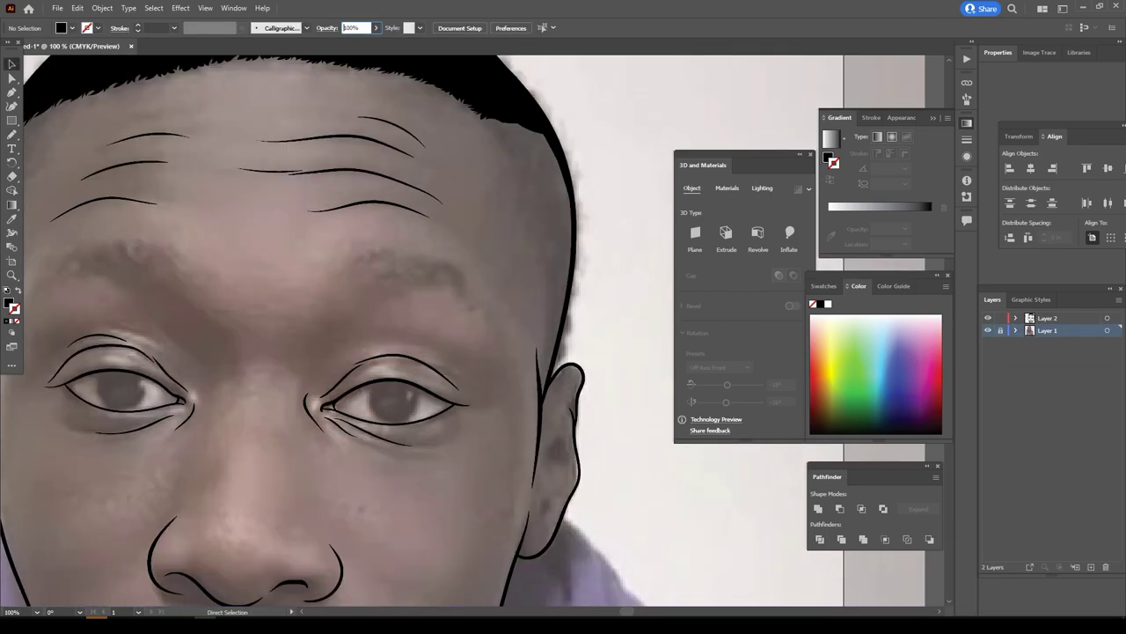
Trace a jagged hairline edge at the right temple, then zoom in on the right forehead.
key(ctrl+plus)
key(n)
drag(432, 134, 456, 165)
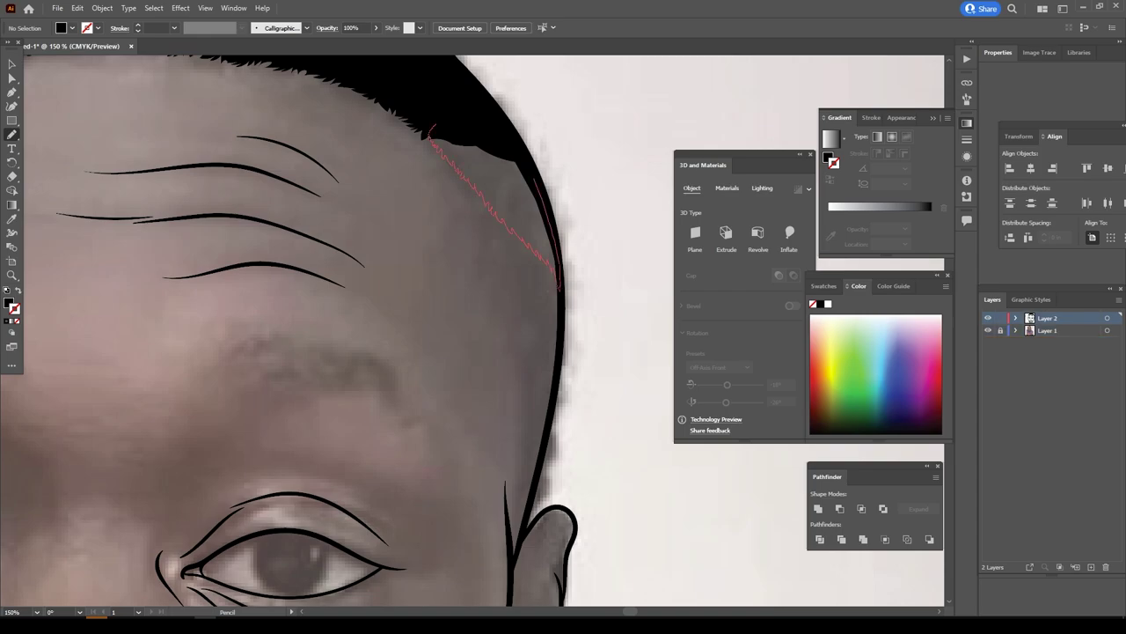
scroll(559, 286, down, 3)
scroll(351, 264, up, 3)
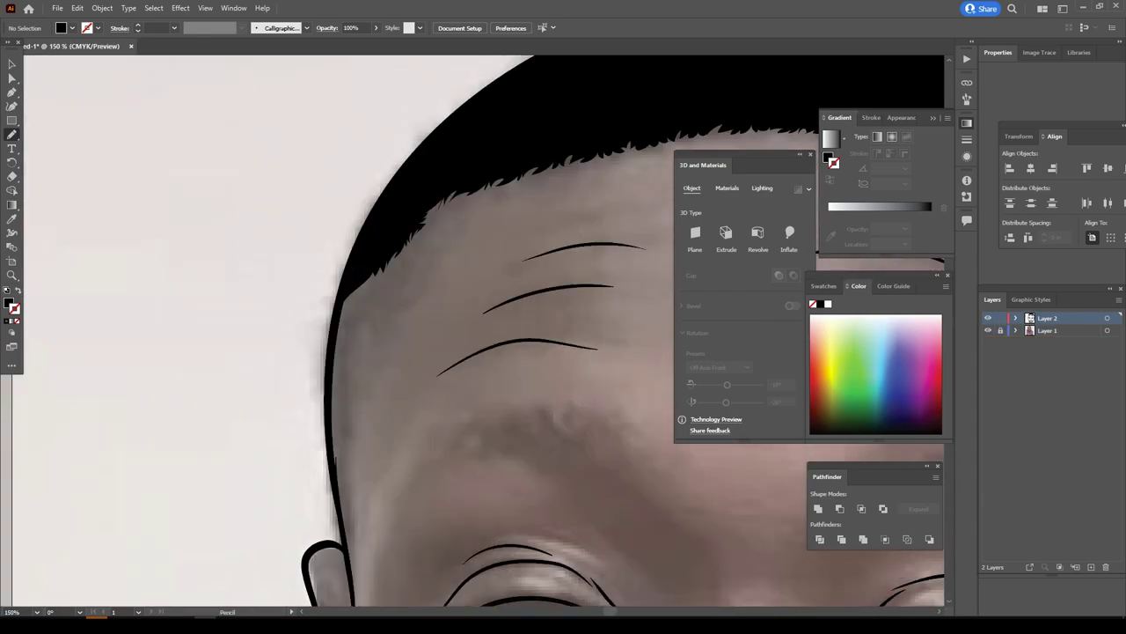
key(ctrl+minus)
key(ctrl+minus)
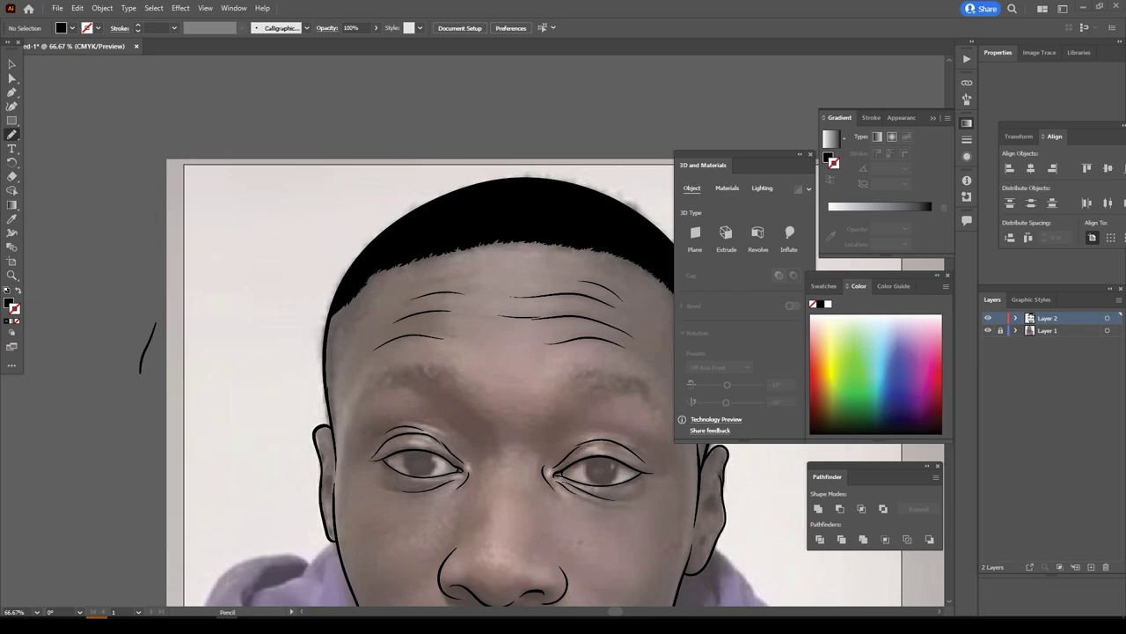
key(ctrl+plus)
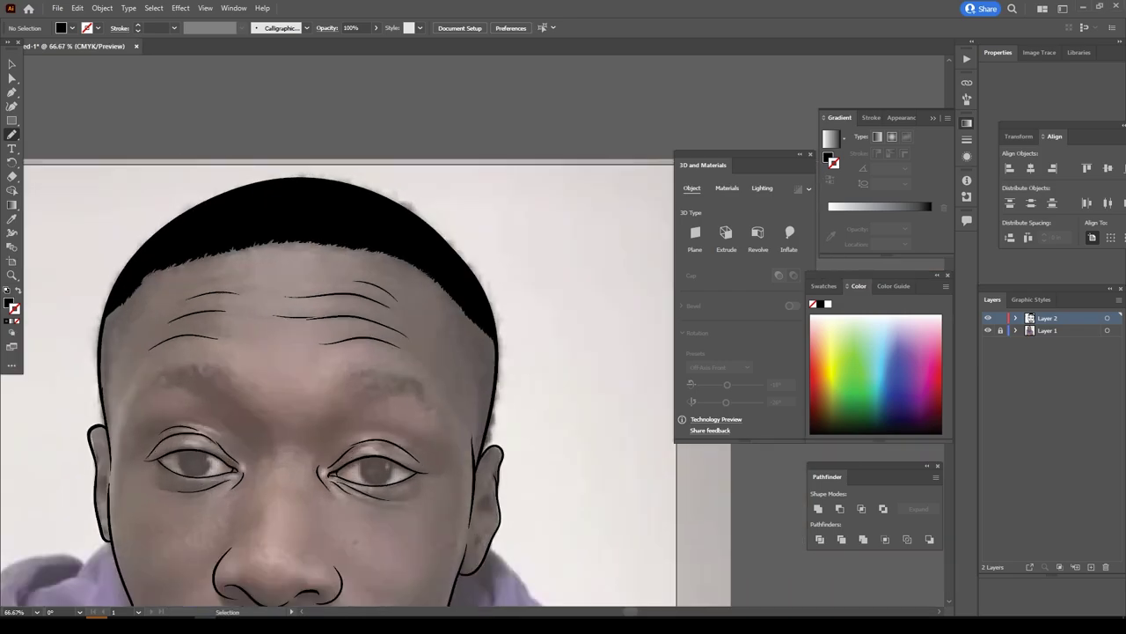
key(ctrl+plus)
Paint short hair strokes across the right eyebrow from its outer to inner end.
key(b)
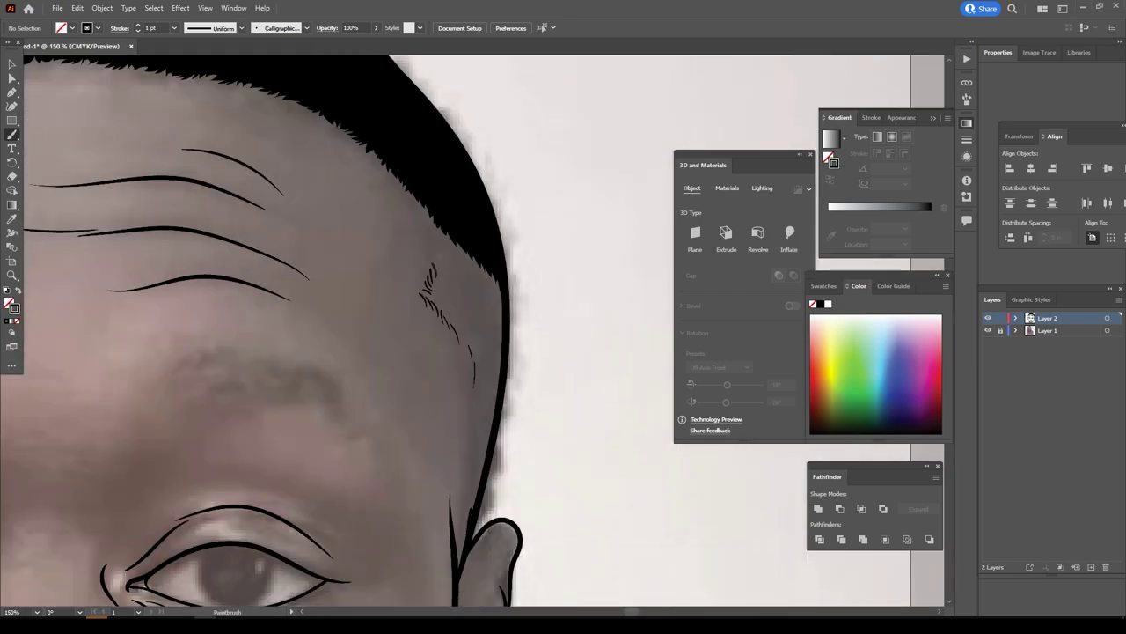
key(ctrl+minus)
key(ctrl+minus)
key(ctrl+plus)
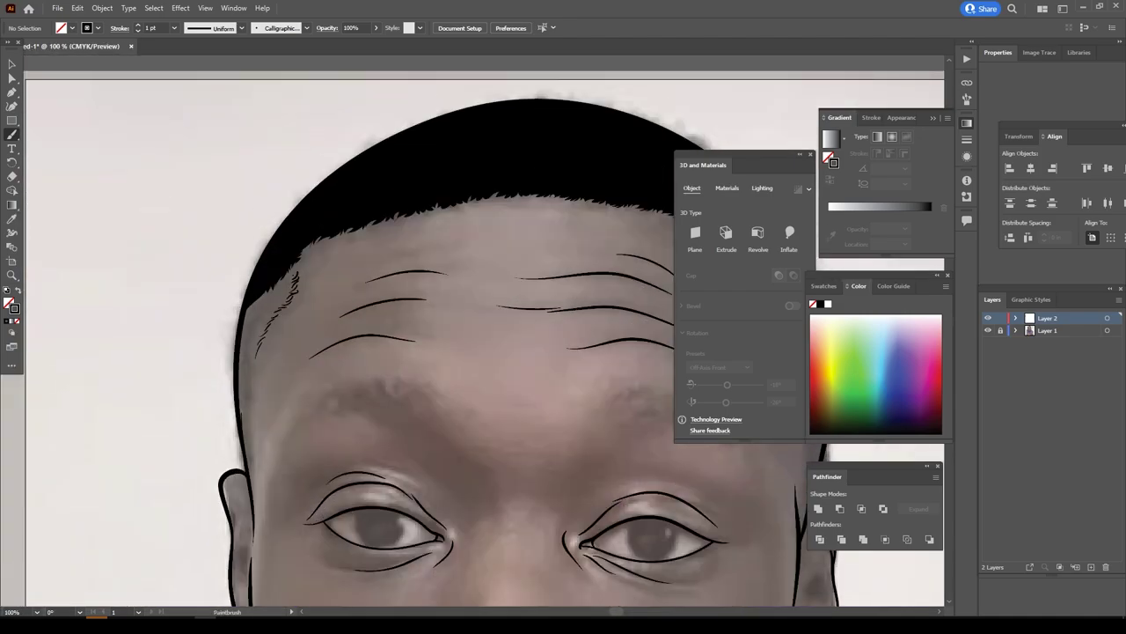
key(ctrl+minus)
key(ctrl+plus)
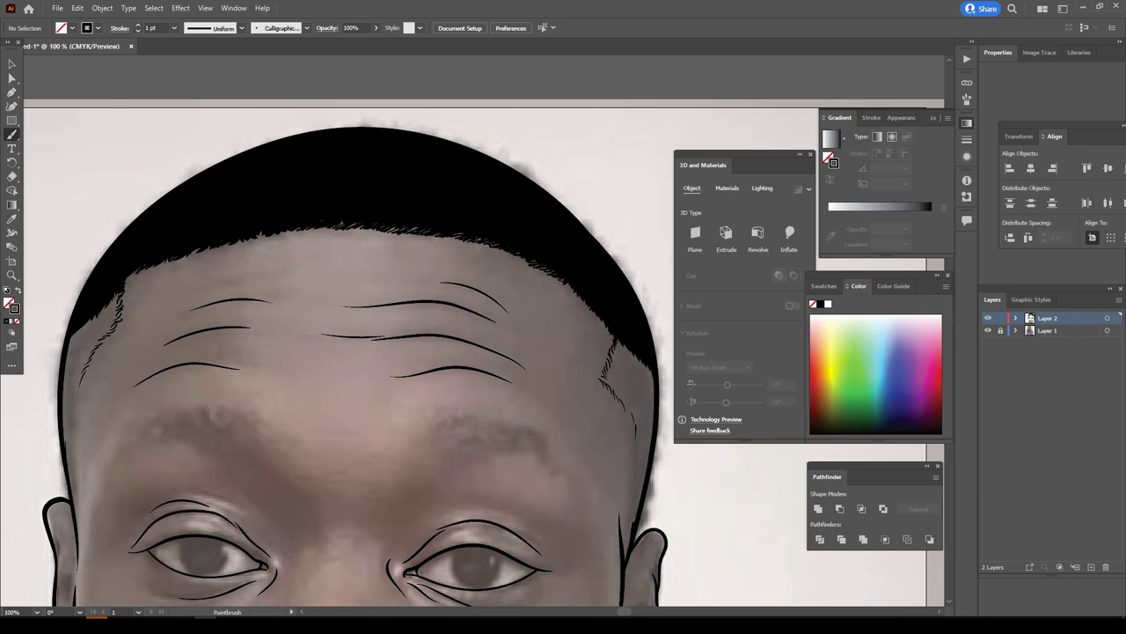
key(ctrl+minus)
key(ctrl+minus)
key(ctrl+plus)
key(ctrl+plus)
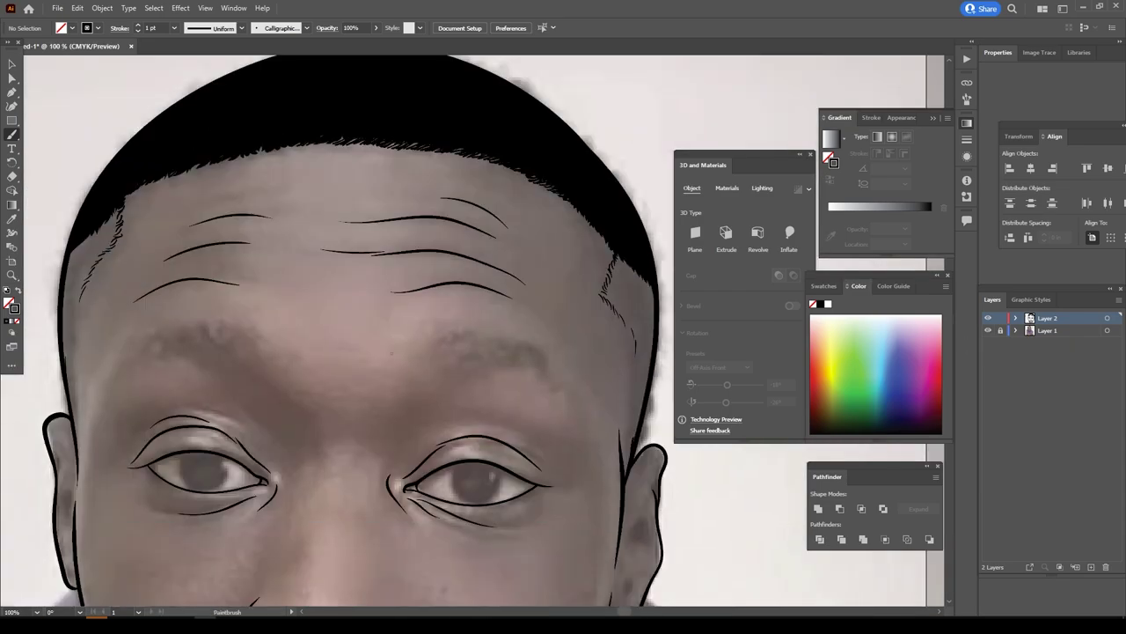
key(ctrl+plus)
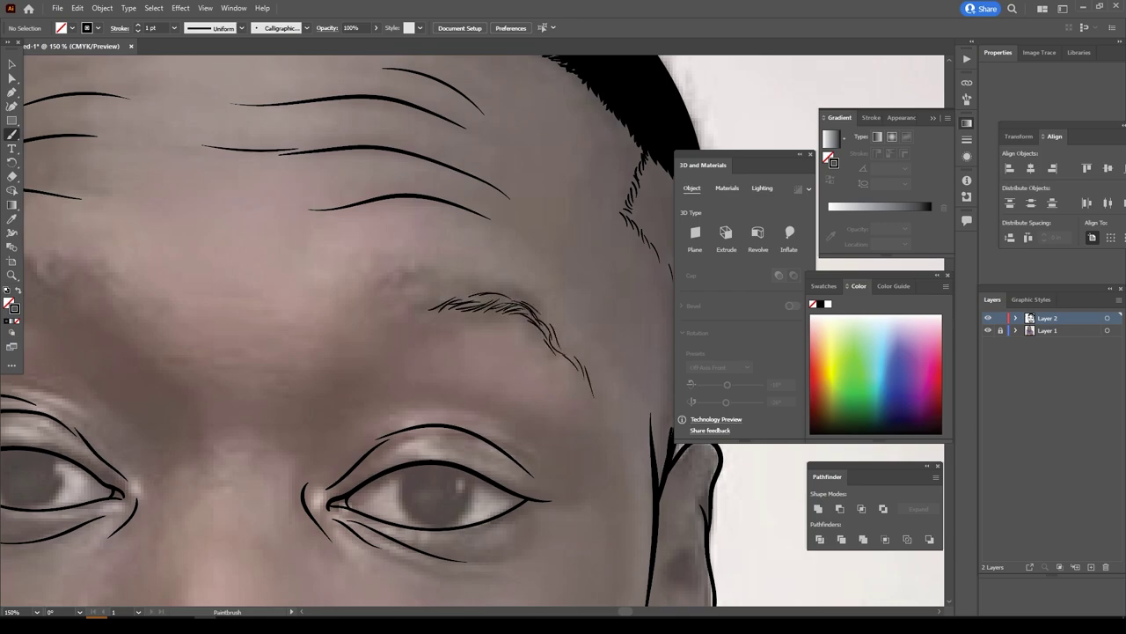
drag(457, 297, 422, 283)
drag(525, 308, 382, 276)
key(ctrl+minus)
key(ctrl+minus)
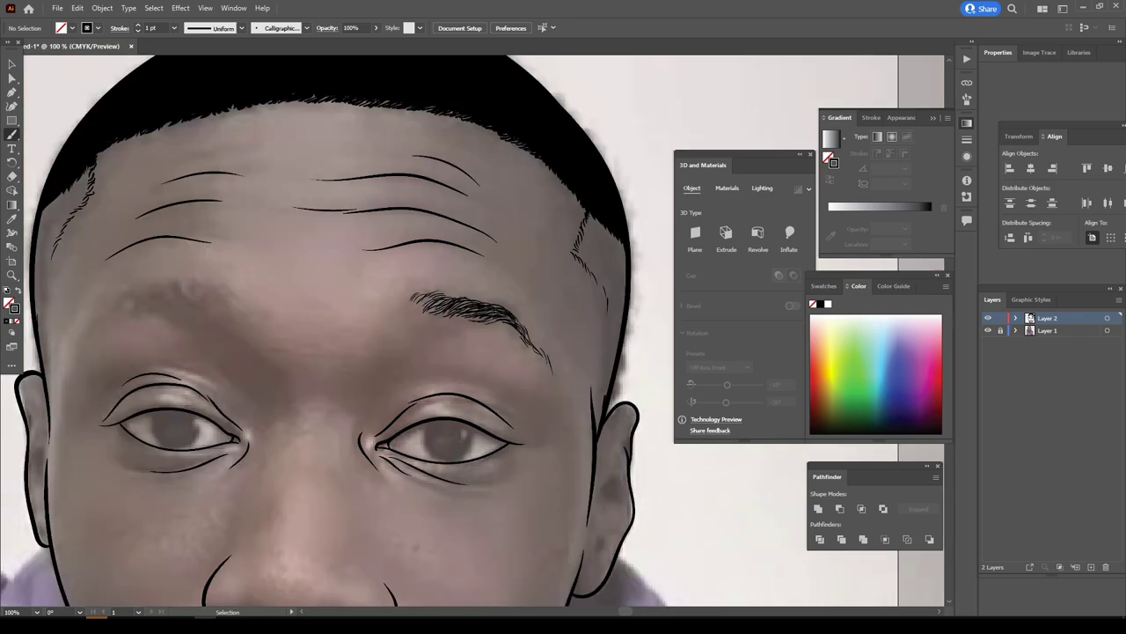
key(ctrl+plus)
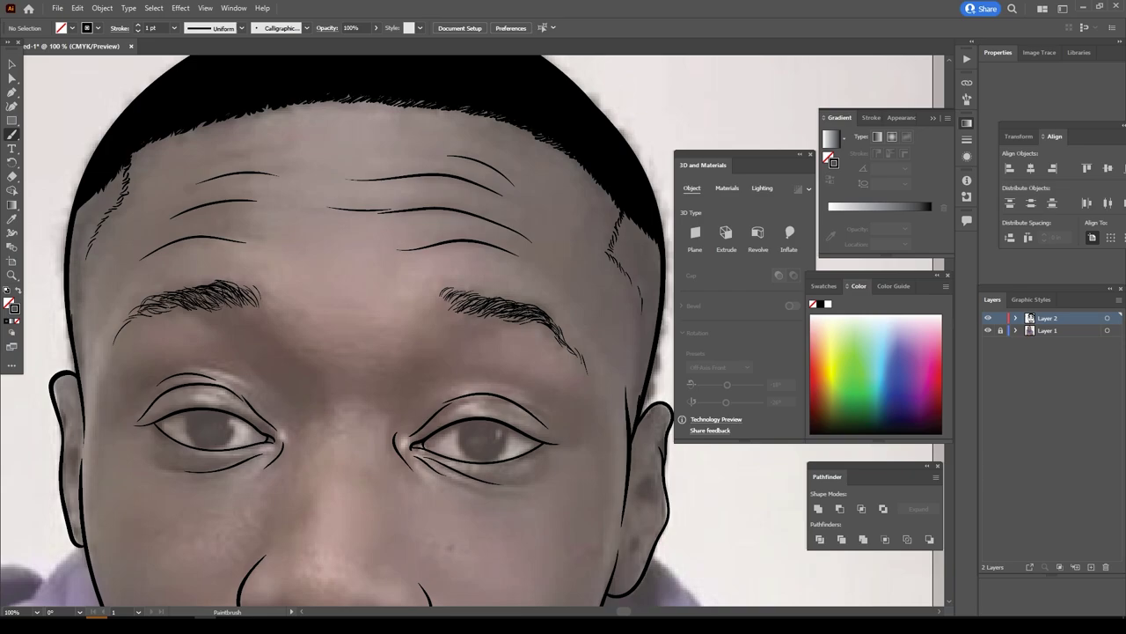
Add three short hair strokes along the right hairline.
scroll(260, 585, down, 2)
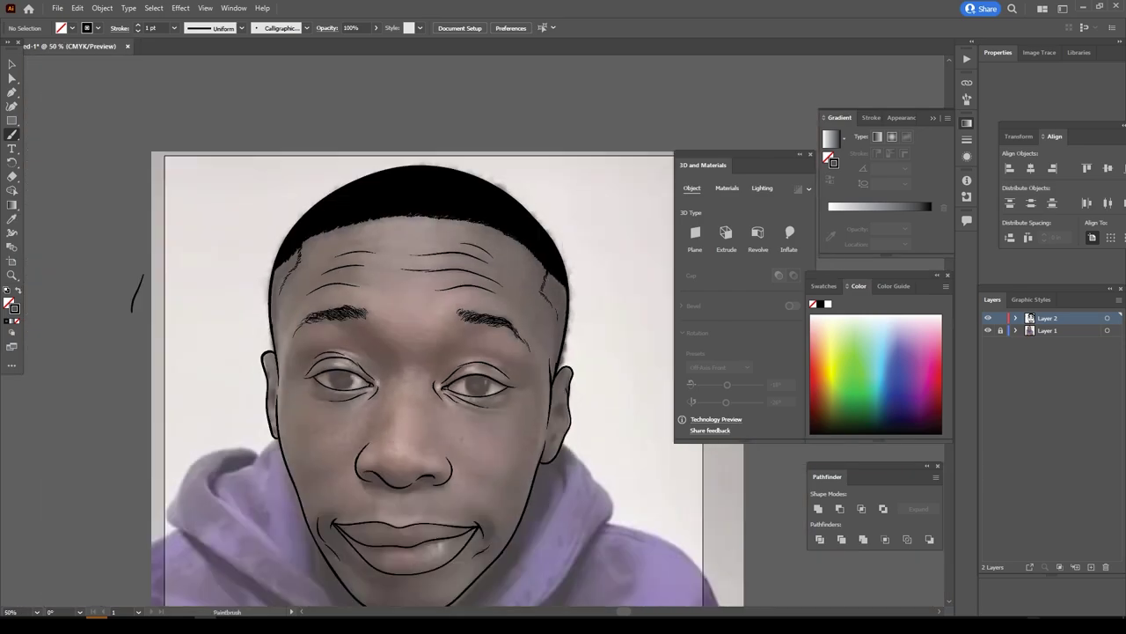
scroll(259, 585, down, 1)
scroll(259, 585, up, 2)
scroll(259, 585, up, 2)
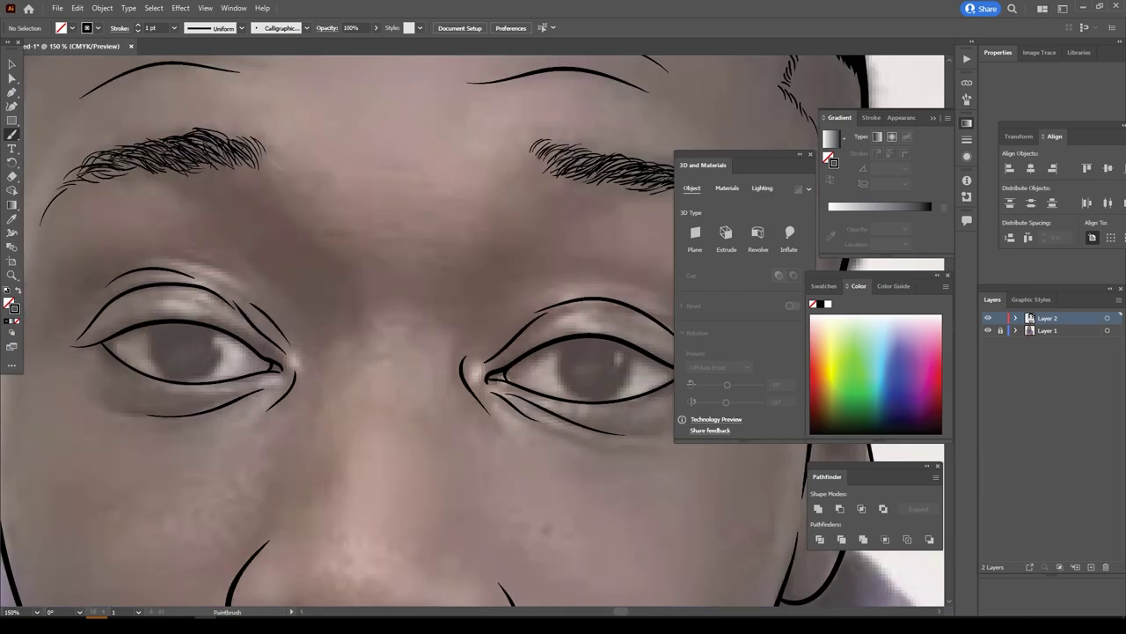
scroll(478, 335, down, 2)
scroll(660, 224, up, 1)
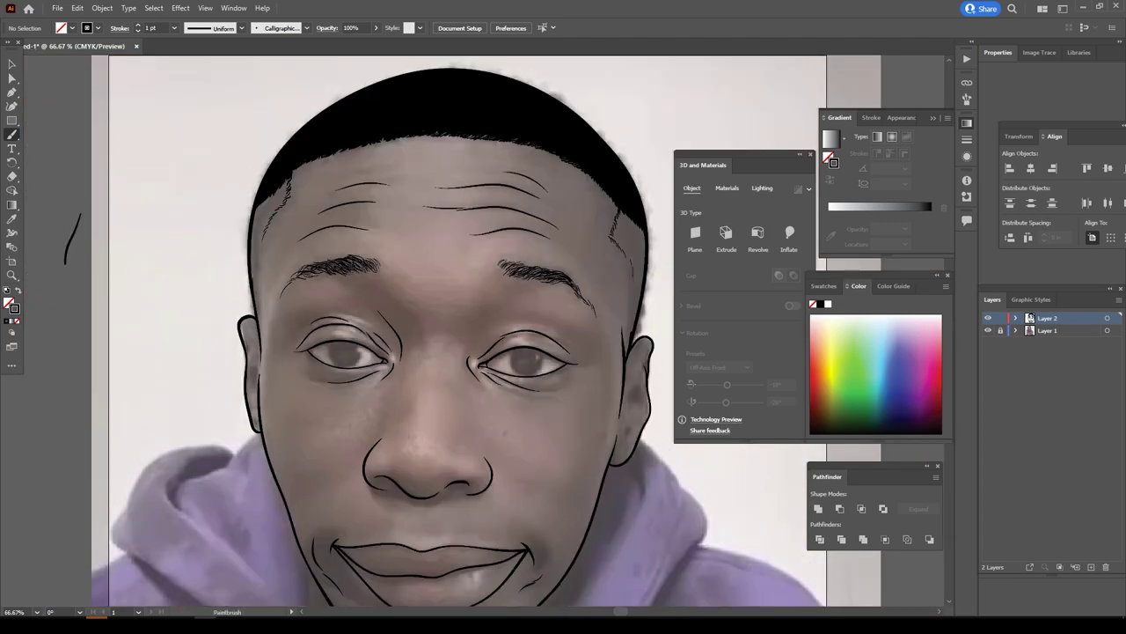
scroll(660, 224, up, 2)
drag(557, 246, 546, 211)
drag(541, 224, 497, 167)
drag(500, 176, 482, 149)
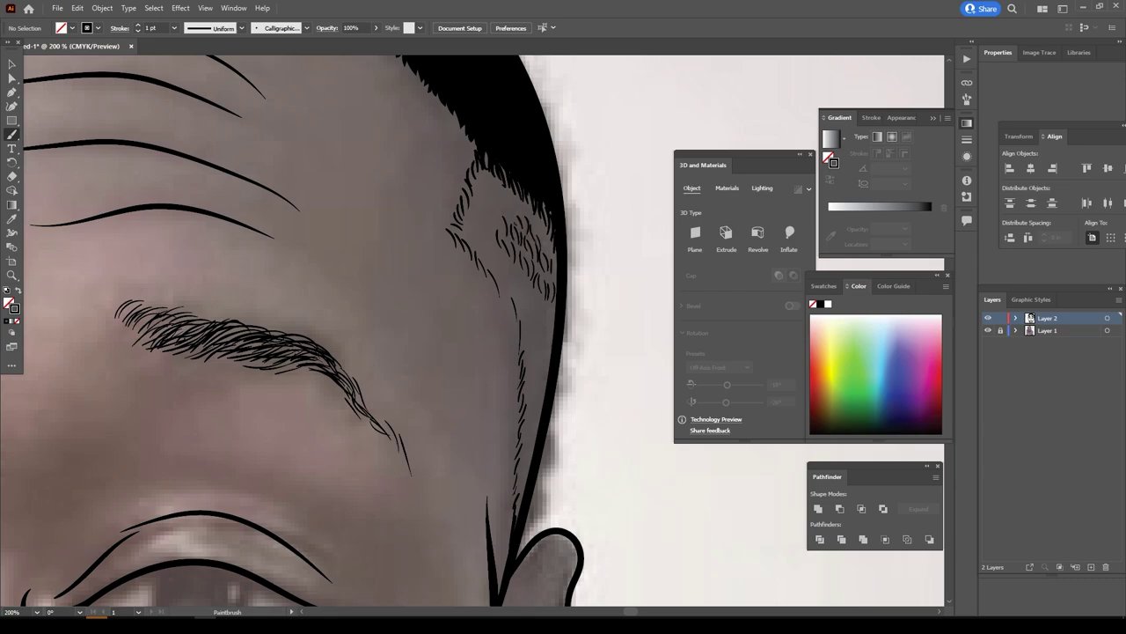
Alt-drag a copy of a temple hair cluster lower down the hairline.
scroll(554, 220, up, 1)
key(v)
click(449, 281)
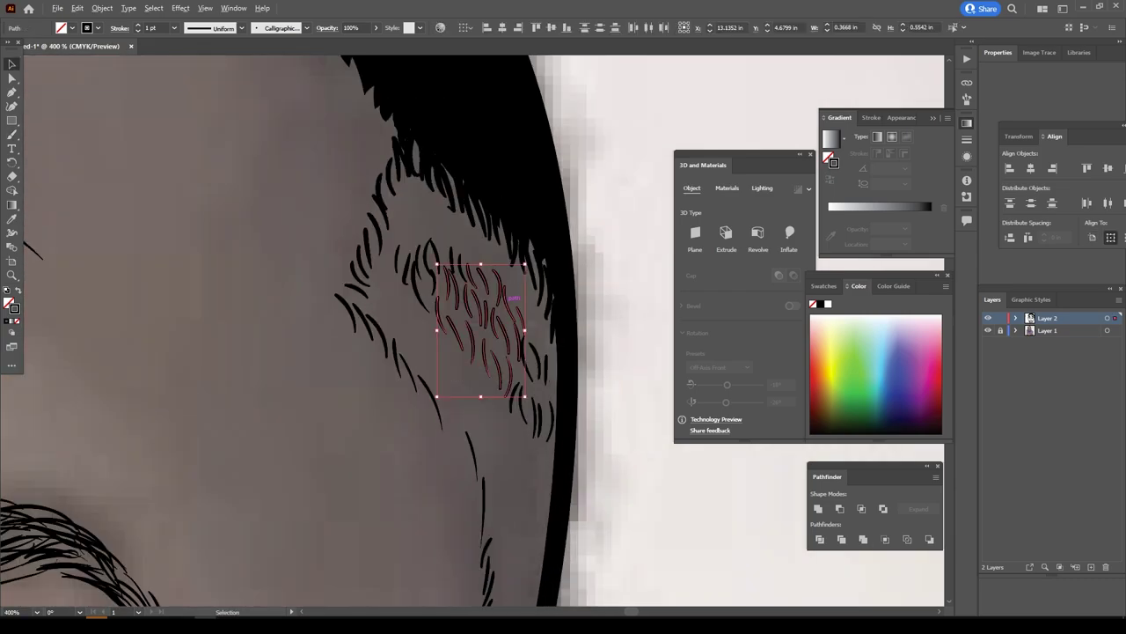
mouse_move(449, 282)
mouse_down()
mouse_move(387, 318)
mouse_move(528, 359)
mouse_move(528, 493)
mouse_up()
key(ctrl+minus)
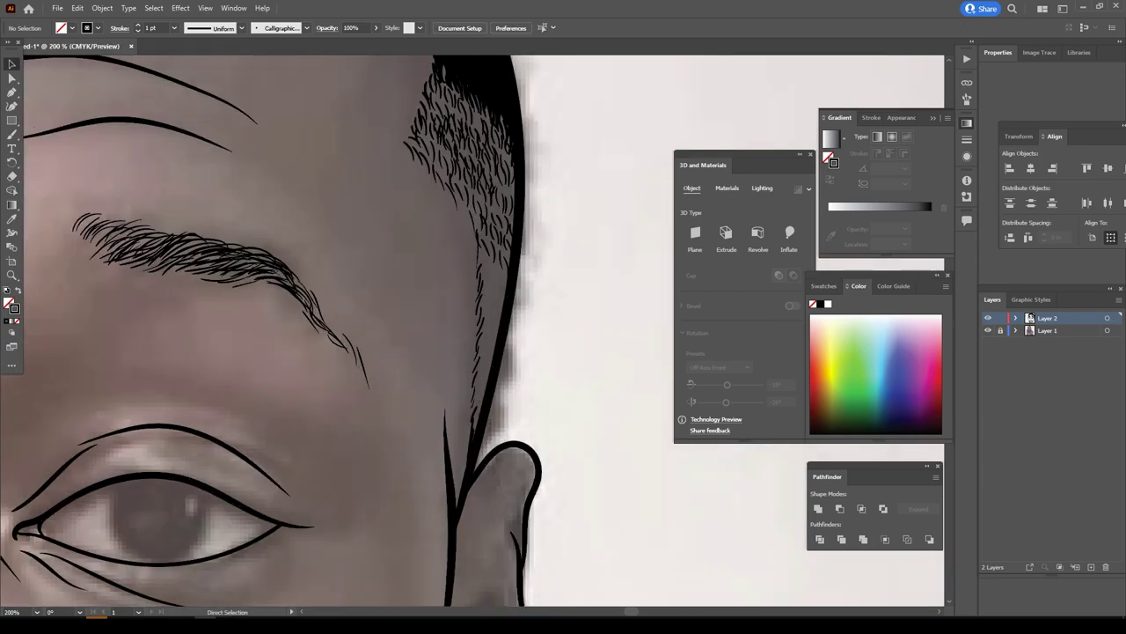
key(b)
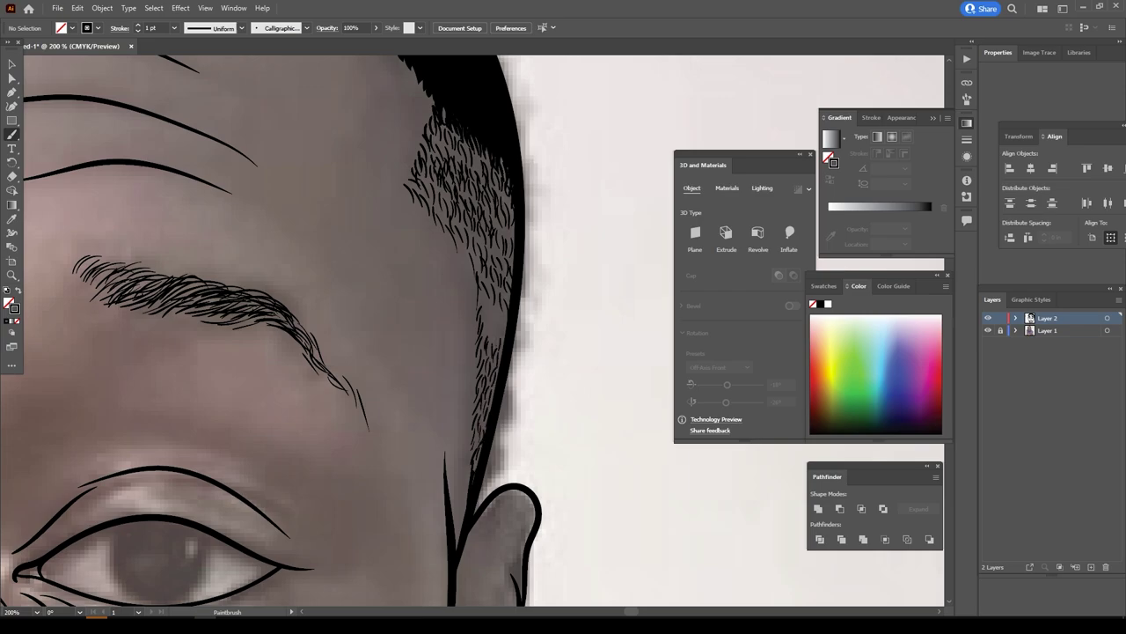
Fill gaps on the right hairline with three more short hairs.
scroll(475, 326, up, 3)
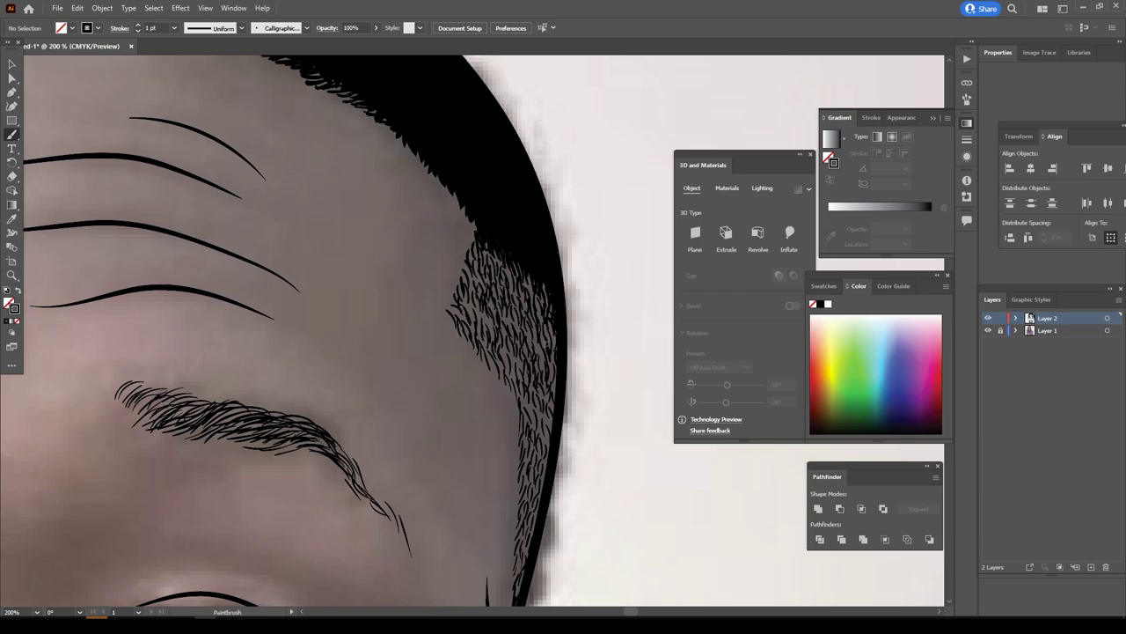
drag(484, 287, 473, 270)
drag(526, 300, 498, 261)
drag(501, 267, 480, 247)
scroll(545, 264, down, 4)
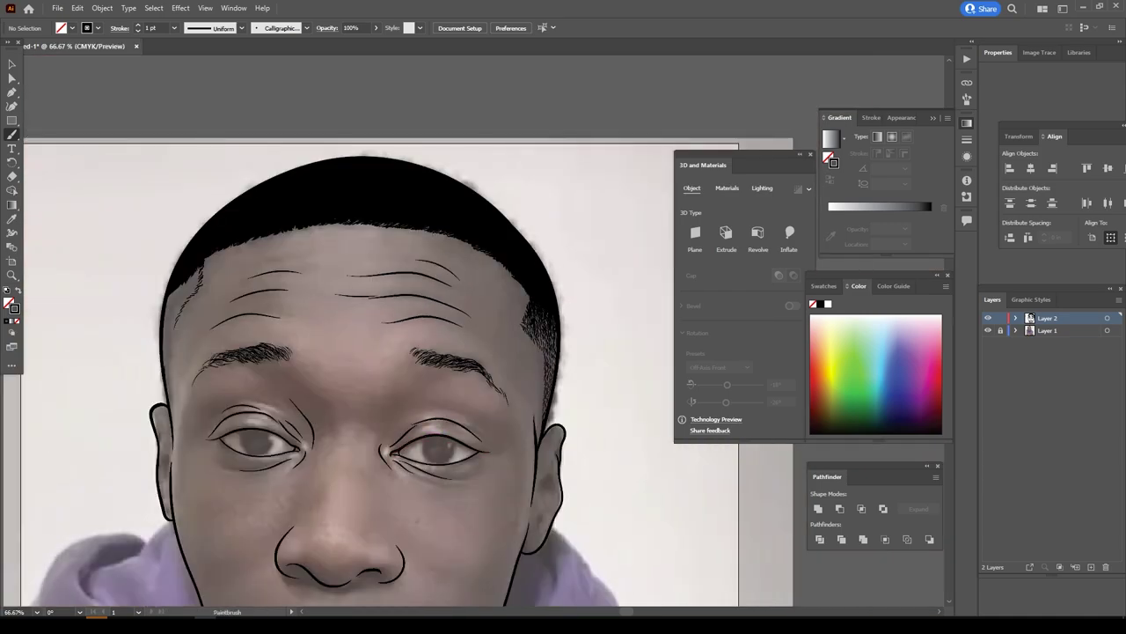
scroll(79, 238, up, 3)
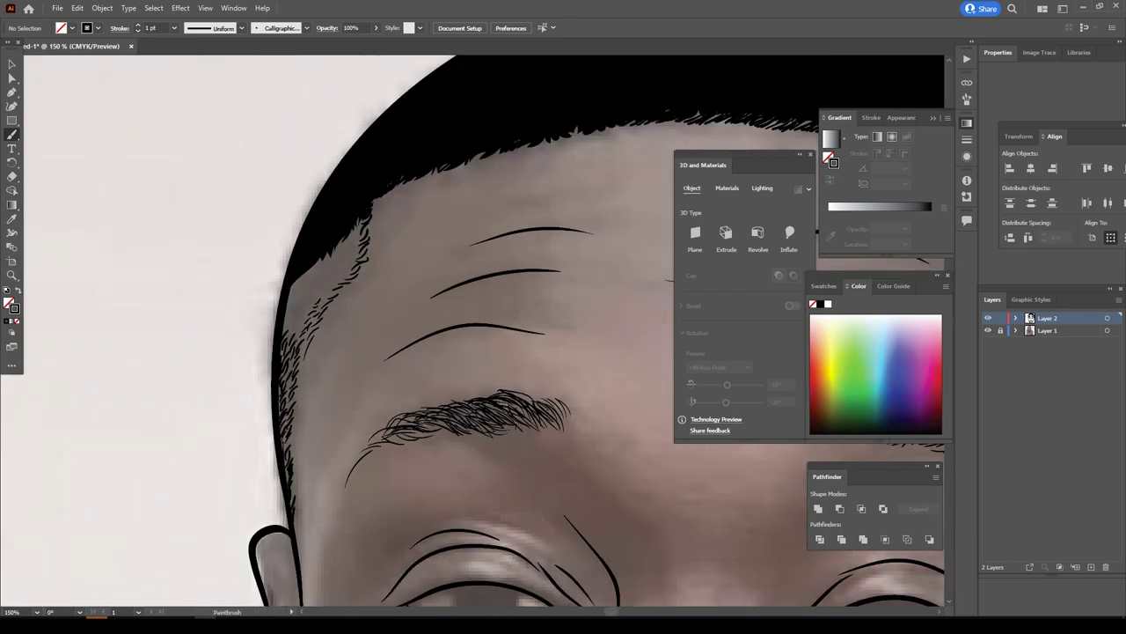
Add five short hair strokes along the left hairline.
drag(301, 339, 288, 315)
drag(308, 320, 299, 303)
drag(293, 325, 296, 276)
drag(324, 292, 312, 267)
drag(328, 302, 320, 292)
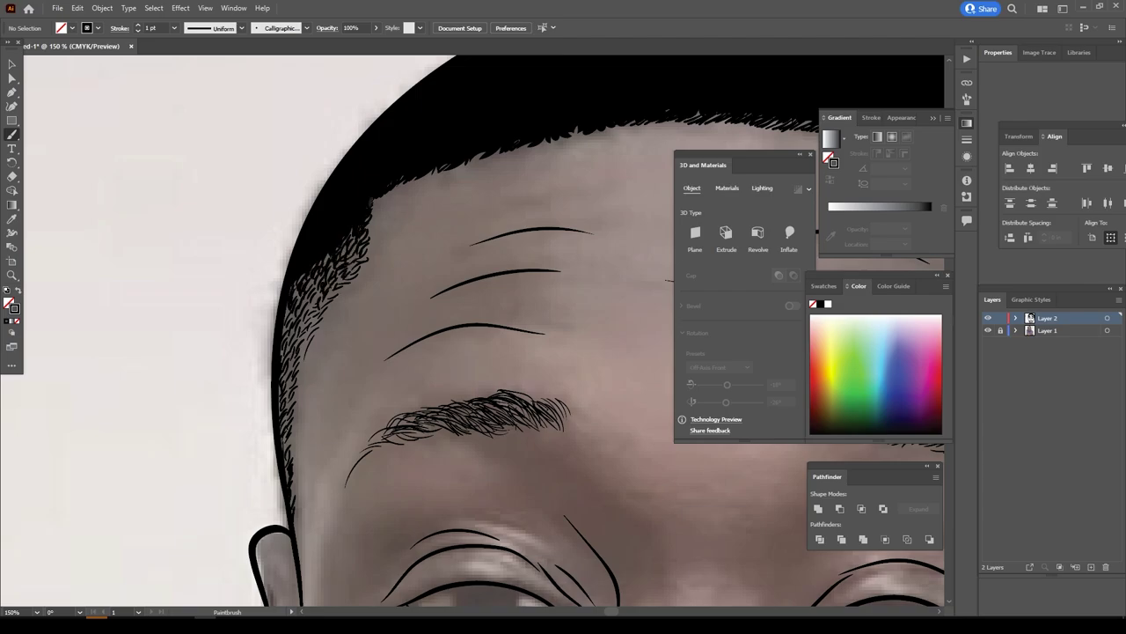
scroll(154, 106, down, 5)
Switch to black fill with no stroke and draw the first eye's solid iris.
scroll(44, 255, up, 3)
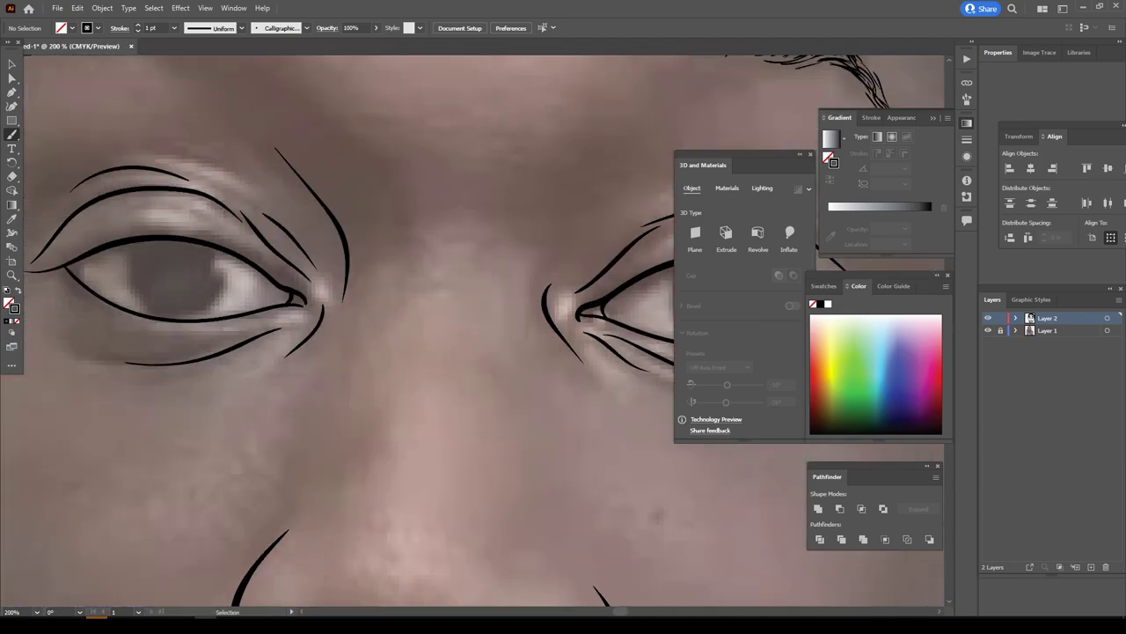
scroll(44, 255, up, 2)
scroll(44, 255, up, 2)
key(shift+x)
drag(225, 315, 227, 170)
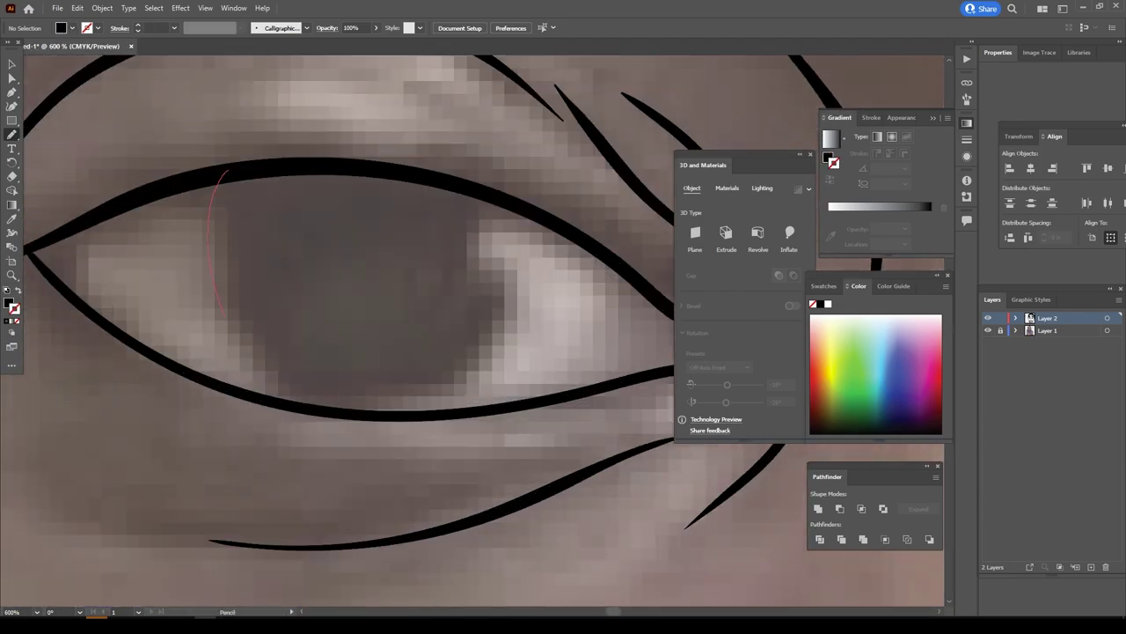
drag(521, 235, 231, 172)
Draw the second eye's solid black iris.
scroll(431, 329, down, 5)
scroll(489, 300, up, 5)
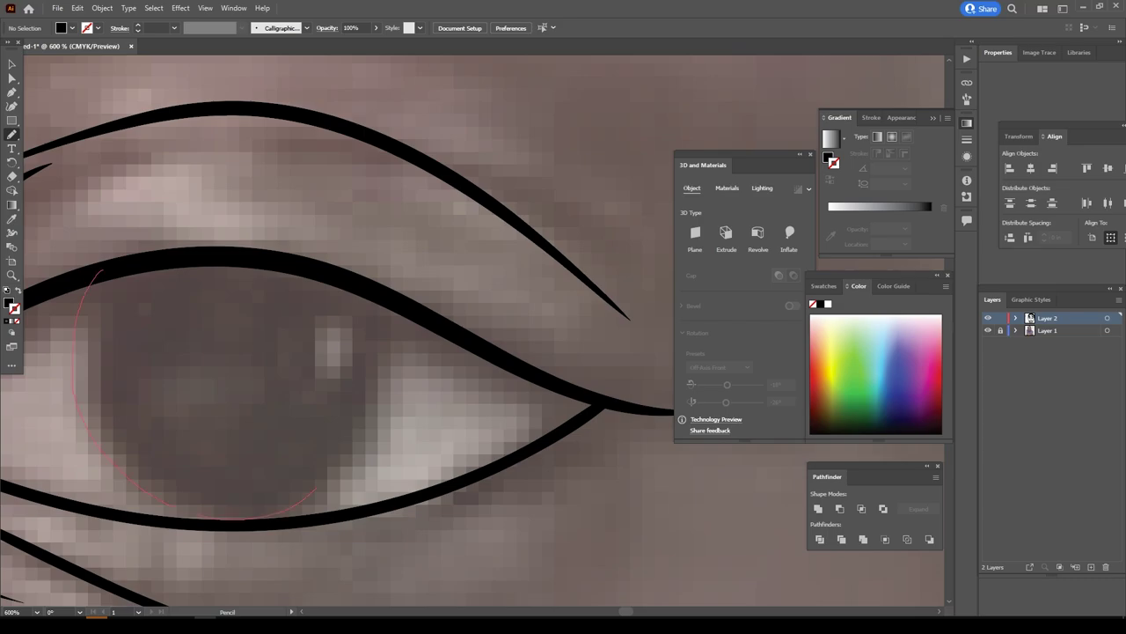
drag(317, 488, 106, 274)
scroll(304, 303, down, 4)
scroll(304, 303, up, 3)
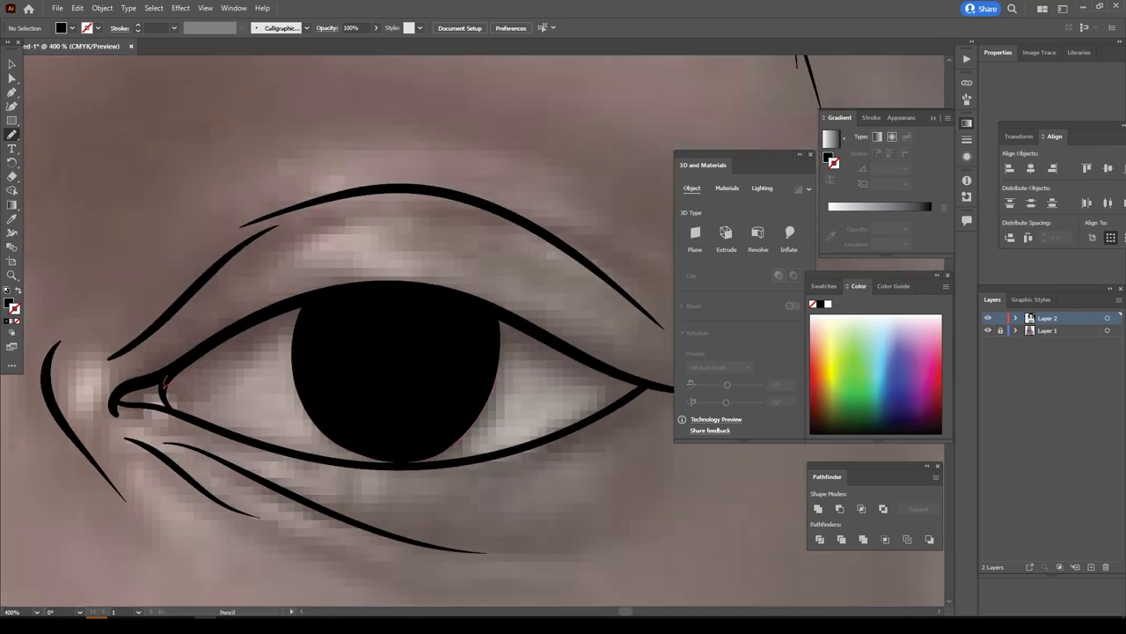
Add a black filled shape along the top of the iris to thicken the lid line.
mouse_move(501, 324)
mouse_down()
mouse_move(296, 322)
mouse_move(466, 339)
mouse_move(304, 361)
mouse_up()
scroll(304, 322, down, 2)
scroll(260, 431, up, 2)
scroll(396, 335, down, 3)
scroll(396, 335, up, 4)
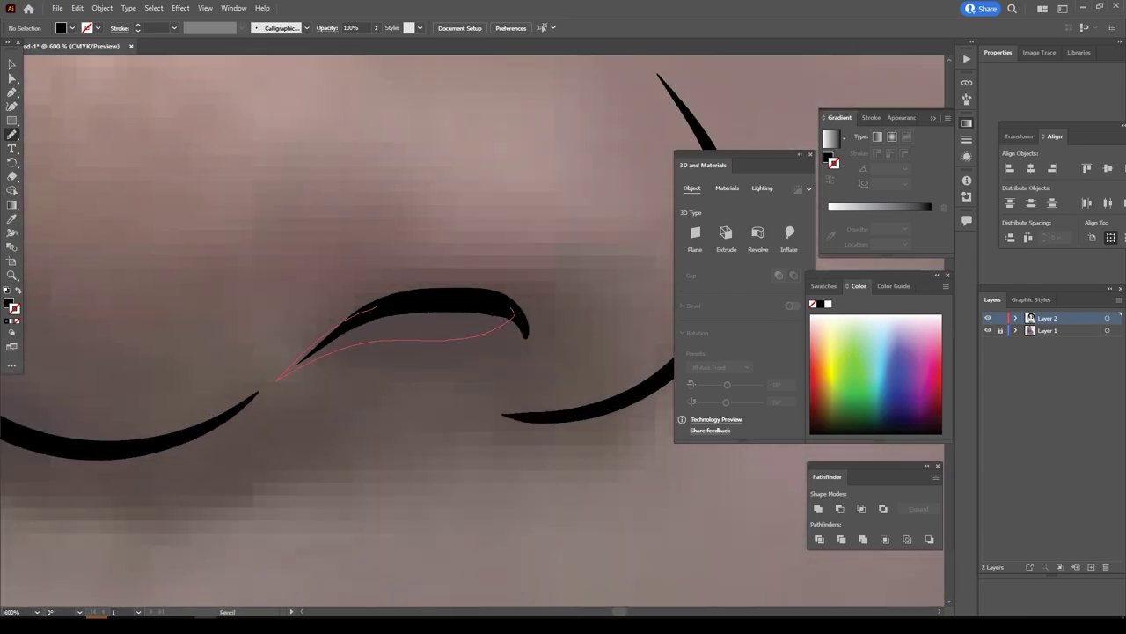
scroll(396, 335, down, 3)
scroll(396, 335, up, 3)
scroll(344, 275, down, 5)
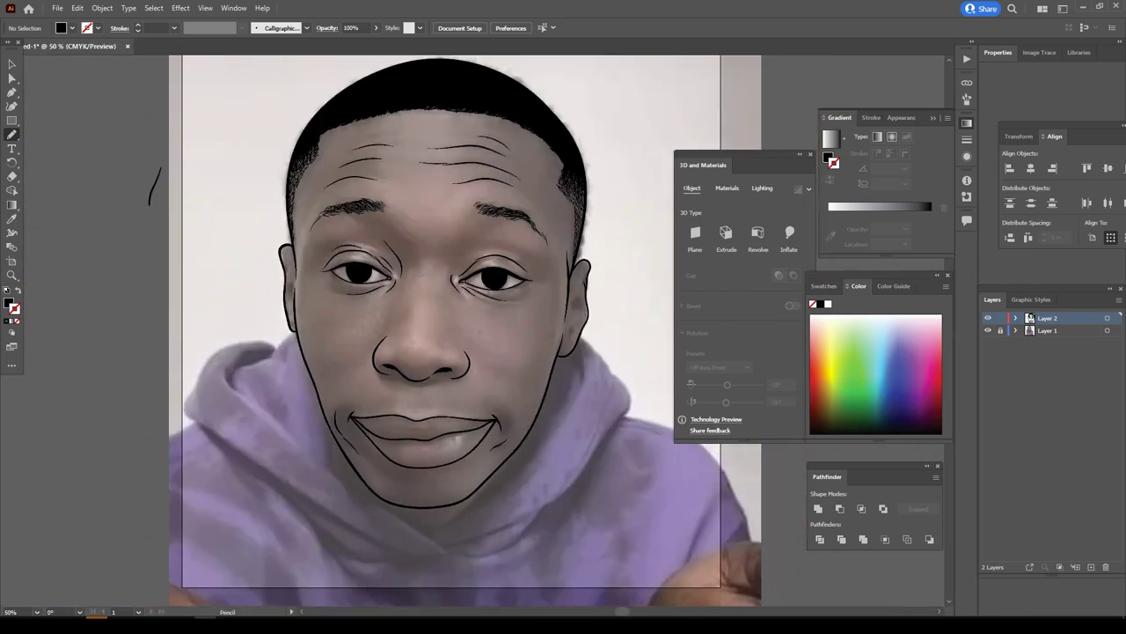
With the Paintbrush, brush a fold line inside the ear and delete a misplaced stroke.
click(987, 330)
click(12, 134)
click(71, 134)
scroll(616, 255, up, 4)
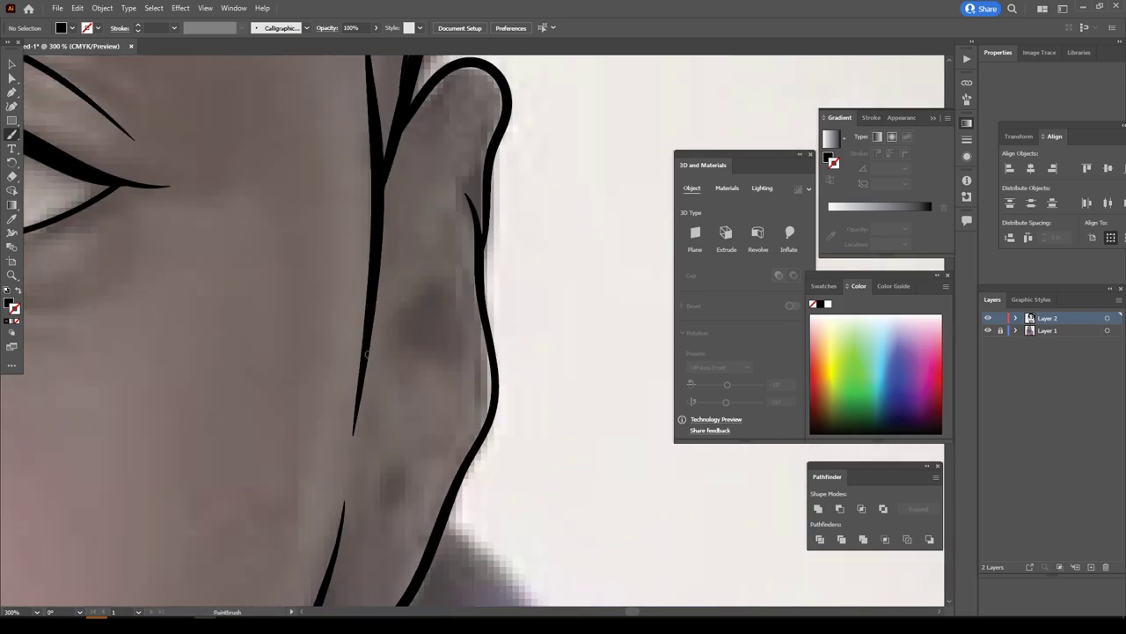
drag(365, 361, 493, 136)
drag(604, 187, 572, 370)
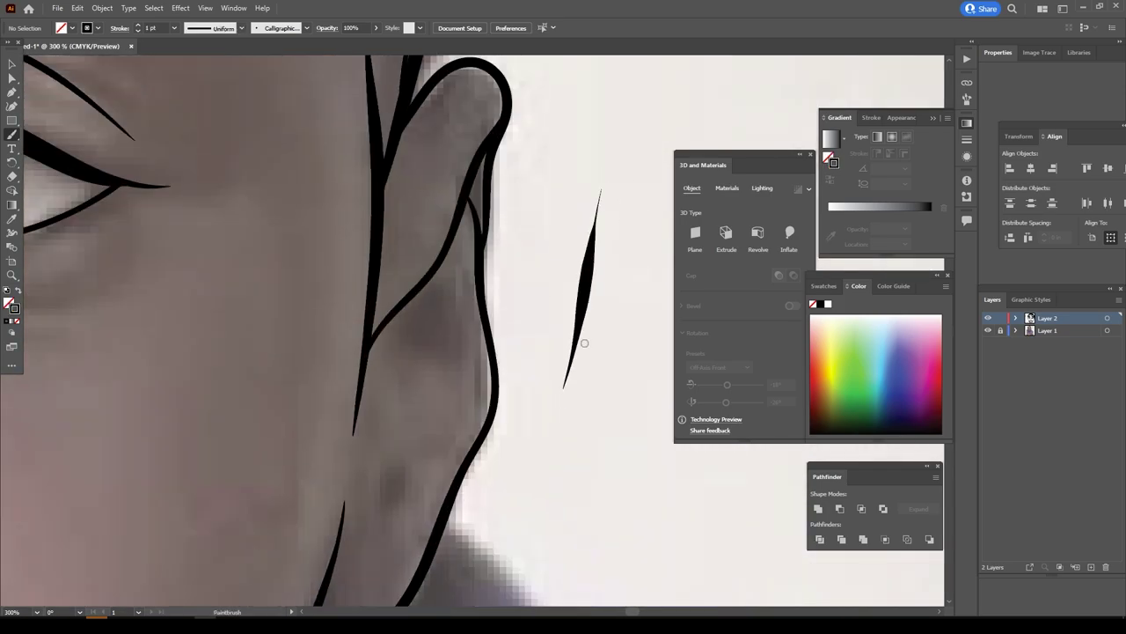
key(v)
key(Delete)
scroll(572, 370, down, 2)
key(b)
Brush curved fold lines, a large loop and a short top stroke inside the ear.
drag(354, 410, 366, 267)
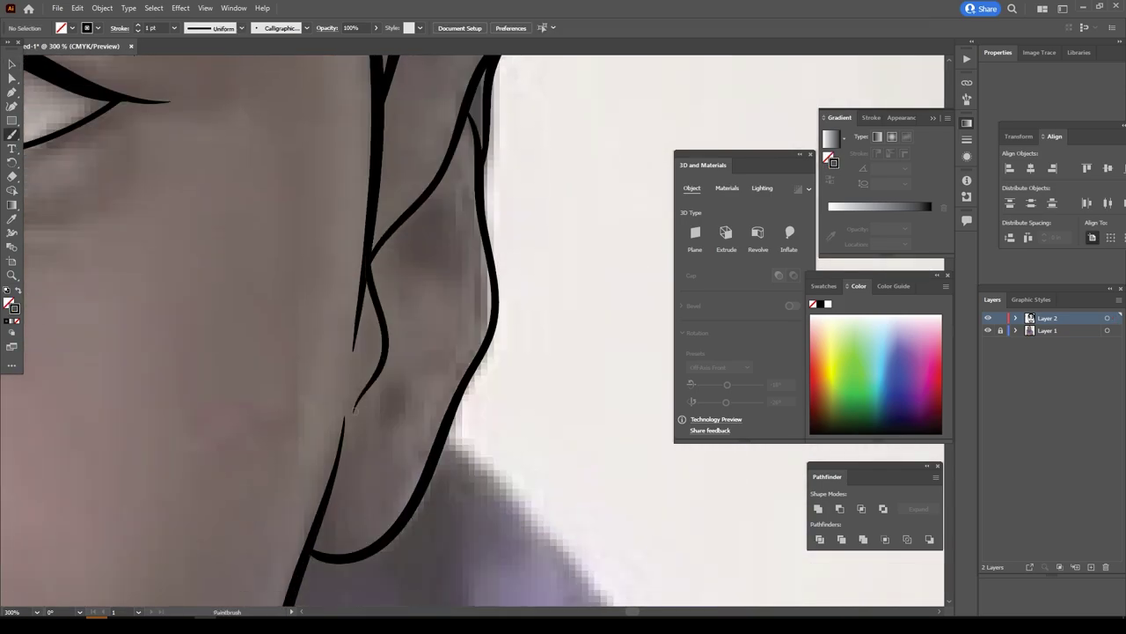
drag(341, 465, 427, 362)
drag(429, 356, 373, 257)
drag(446, 169, 460, 199)
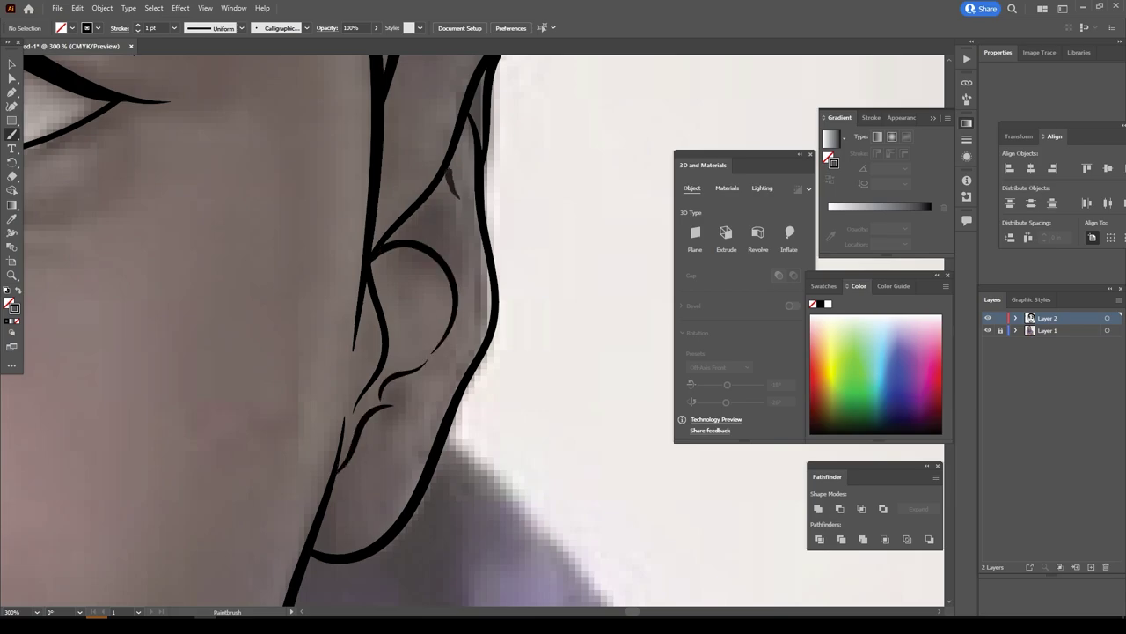
Brush two more inner-ear strokes on the other ear, then zoom out to check the face.
scroll(440, 352, right, 10)
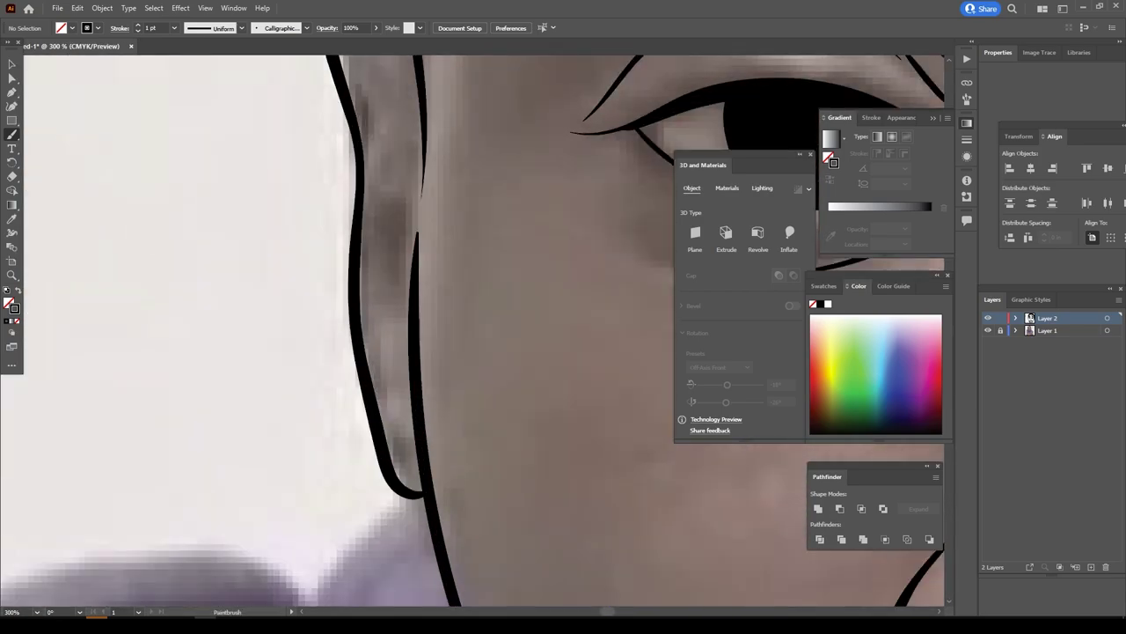
drag(415, 405, 328, 158)
scroll(328, 158, down, 3)
drag(381, 497, 361, 176)
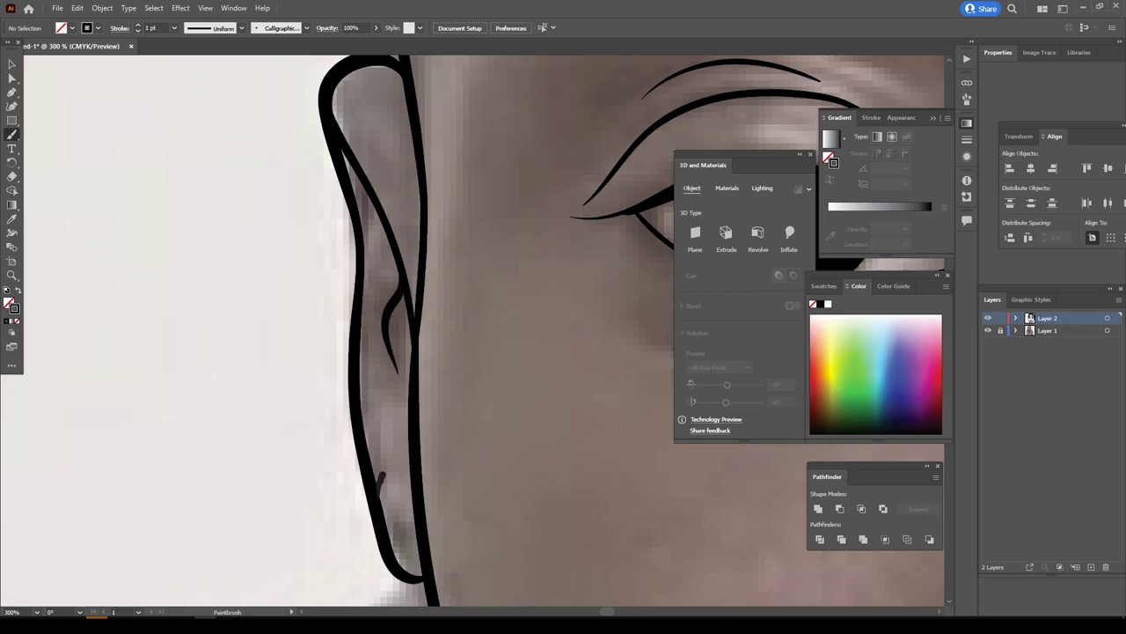
key(ctrl+1)
key(ctrl+0)
key(ctrl+1)
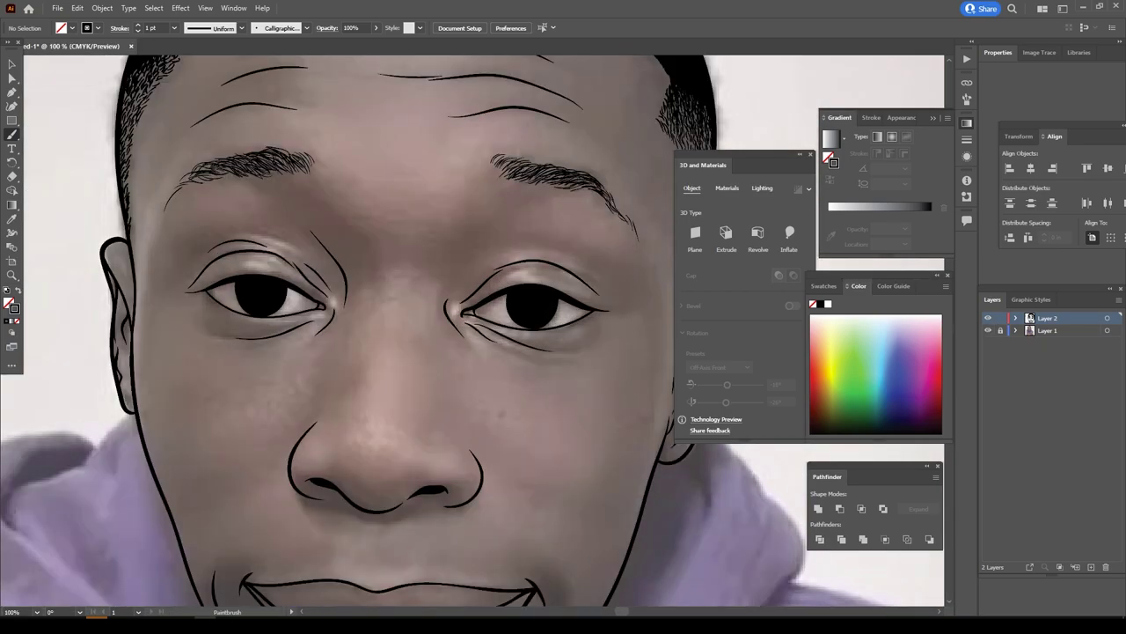
key(ctrl+minus)
key(ctrl+minus)
key(ctrl+plus)
key(ctrl+plus)
key(ctrl+plus)
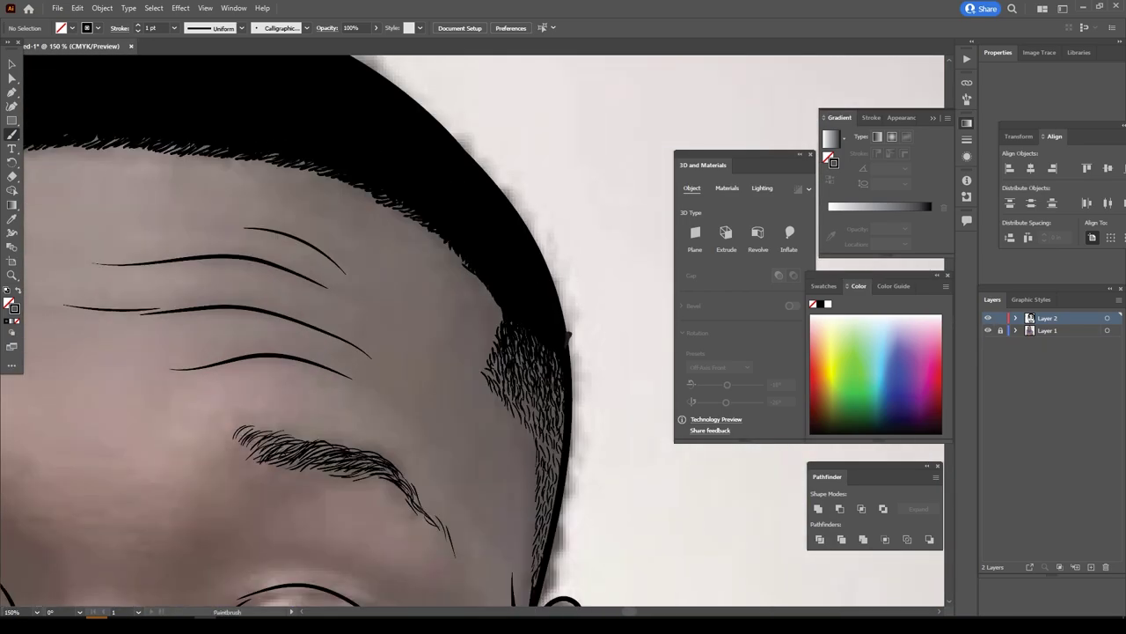
key(ctrl+minus)
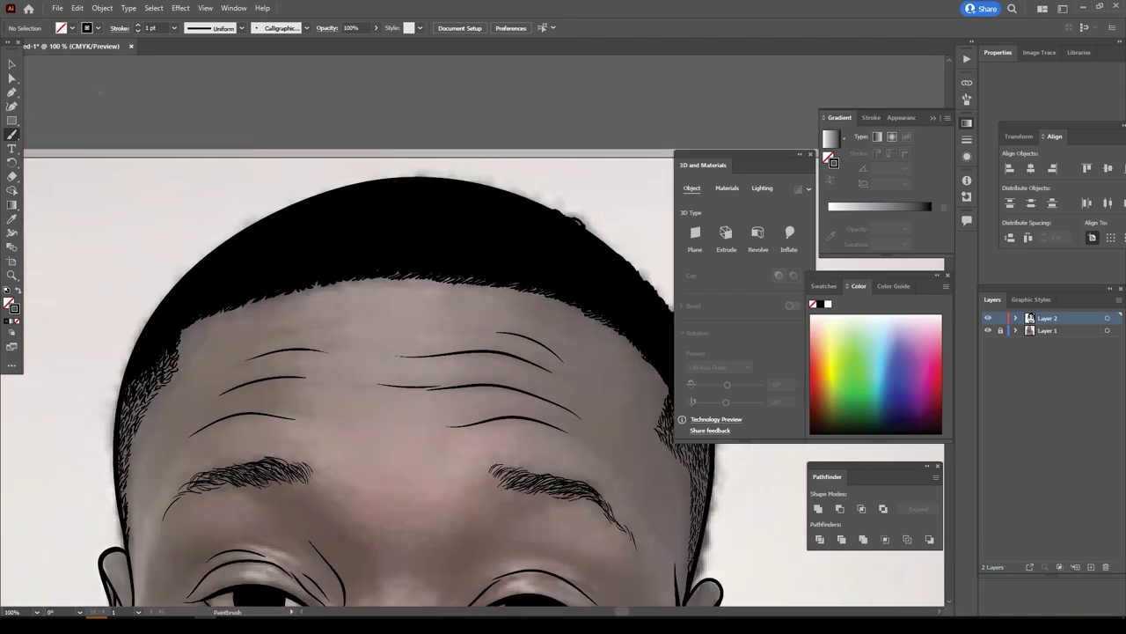
Set the brush stroke to 2 pt and brush small strokes along the hairline.
click(174, 27)
click(193, 95)
drag(519, 194, 387, 177)
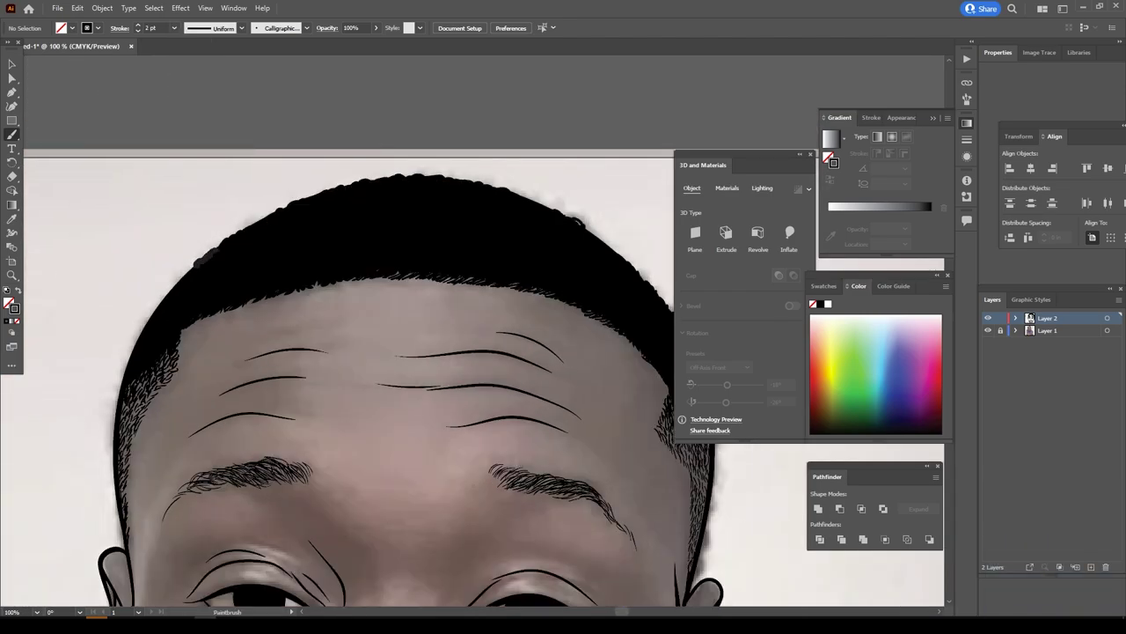
key(ctrl+minus)
key(ctrl+minus)
key(v)
scroll(502, 238, up, 3)
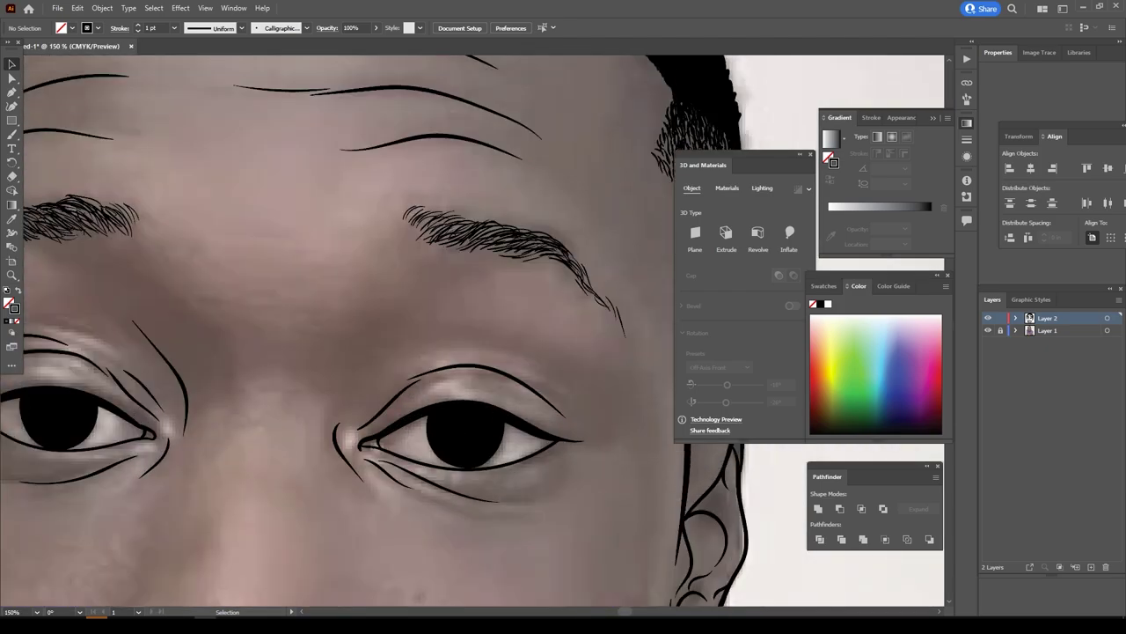
key(b)
key(ctrl+minus)
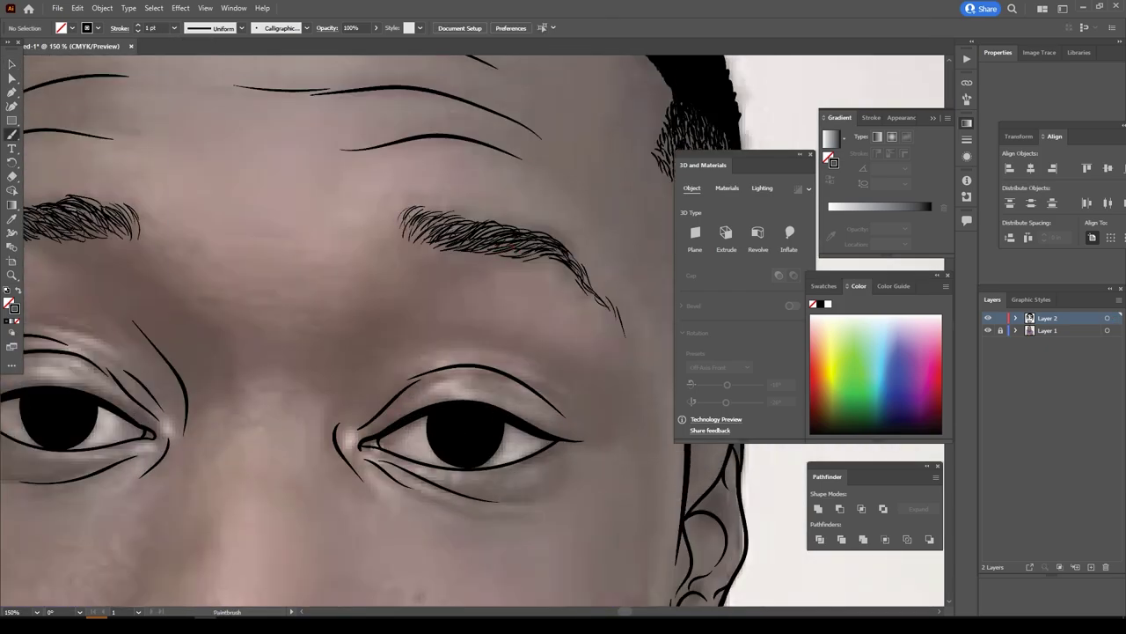
key(ctrl+minus)
Create a new Calligraphic Brush with Size set to Pressure.
click(174, 28)
click(193, 107)
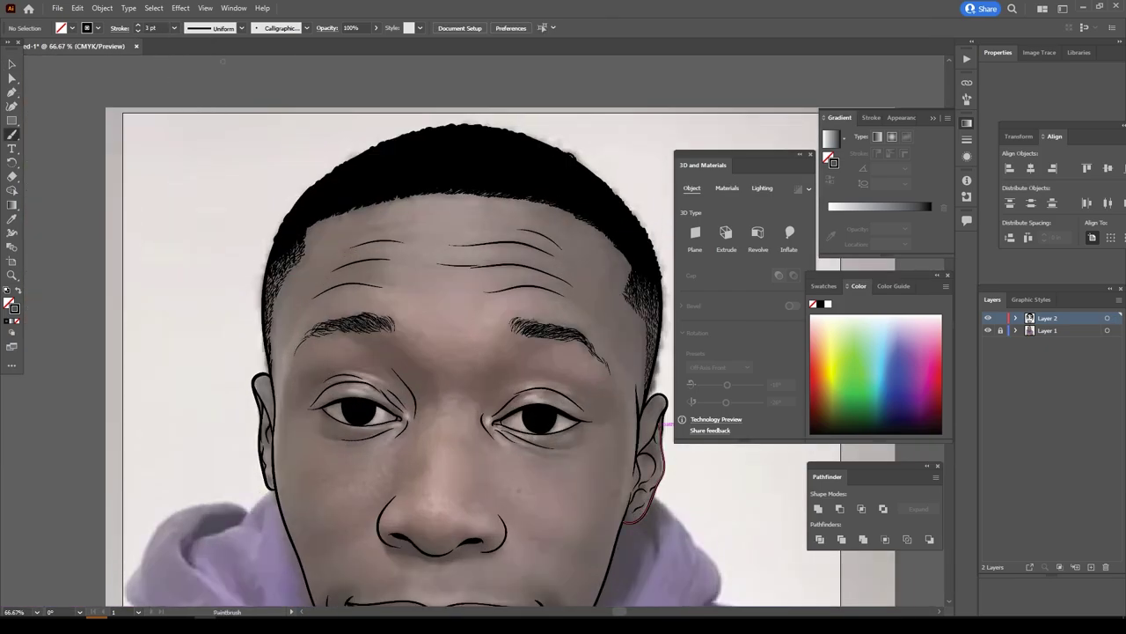
click(307, 28)
click(277, 118)
click(533, 392)
click(597, 385)
click(590, 422)
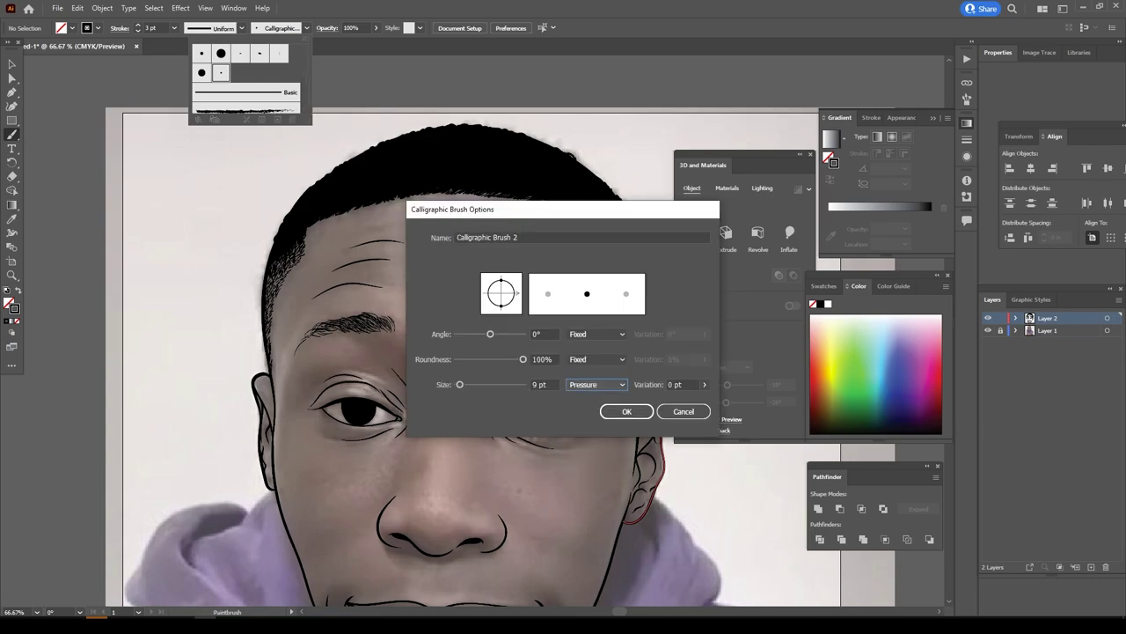
click(627, 410)
Paint two test strokes beside the artboard with the new pressure brush.
drag(79, 148, 75, 296)
drag(109, 150, 81, 352)
key(v)
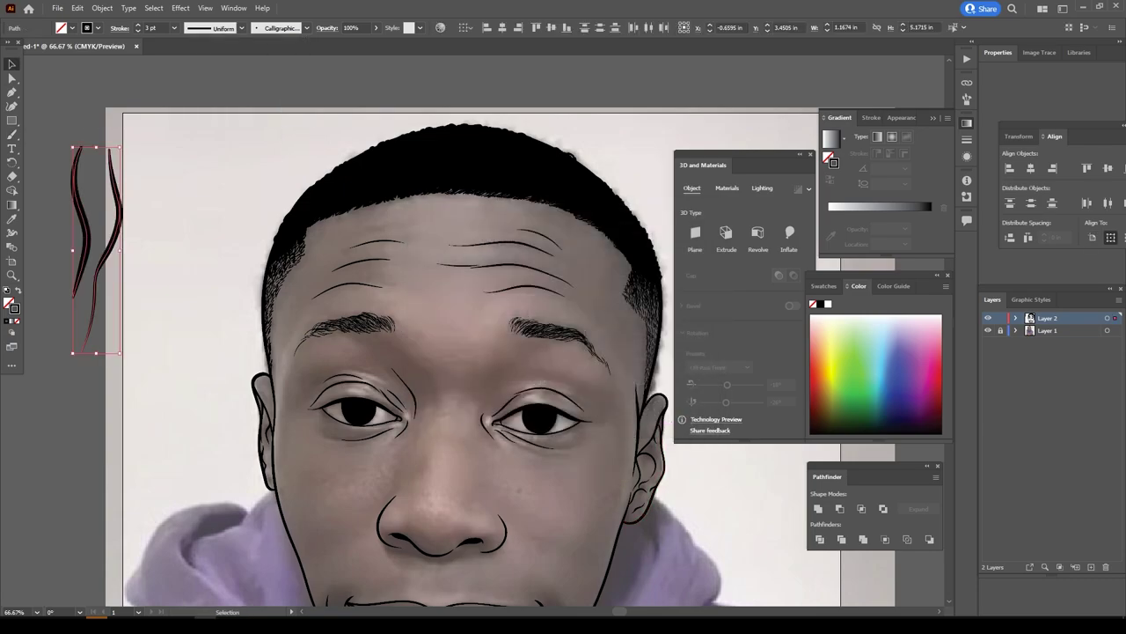
scroll(598, 396, down, 3)
scroll(599, 396, up, 5)
key(b)
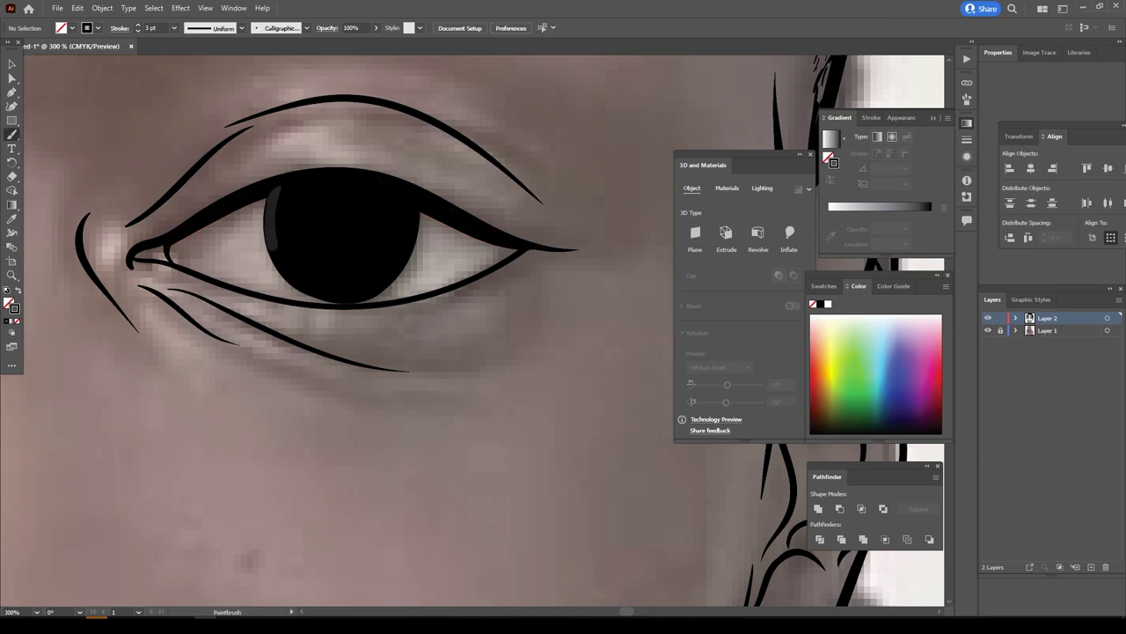
key(ctrl+minus)
key(ctrl+minus)
key(ctrl+minus)
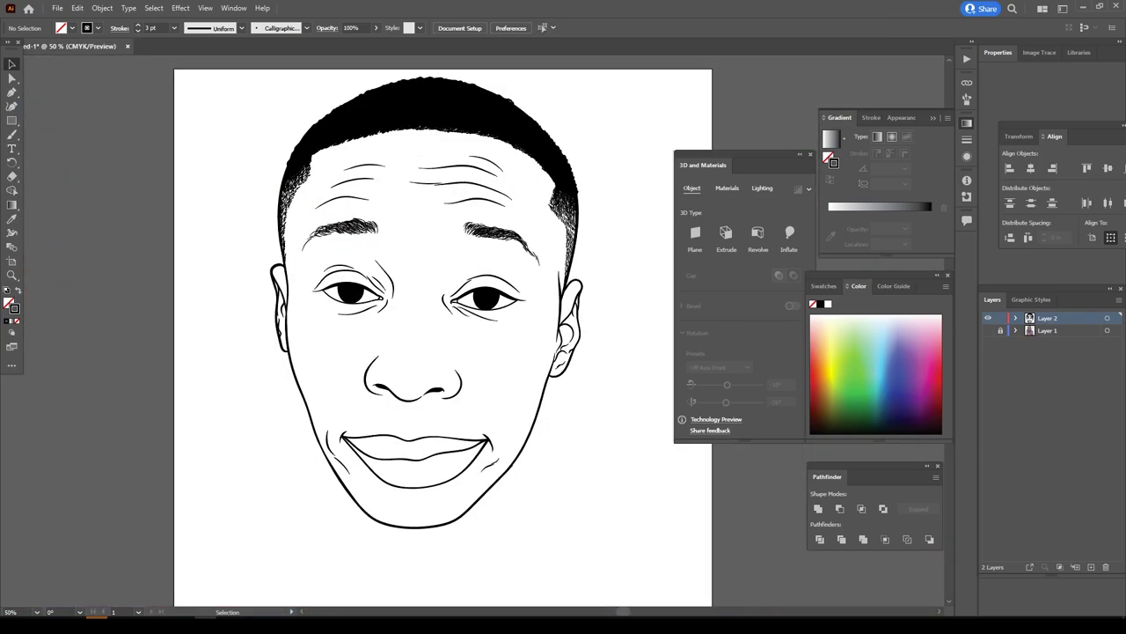
Expand the appearance of all the line-art brush strokes and group them.
key(ctrl+a)
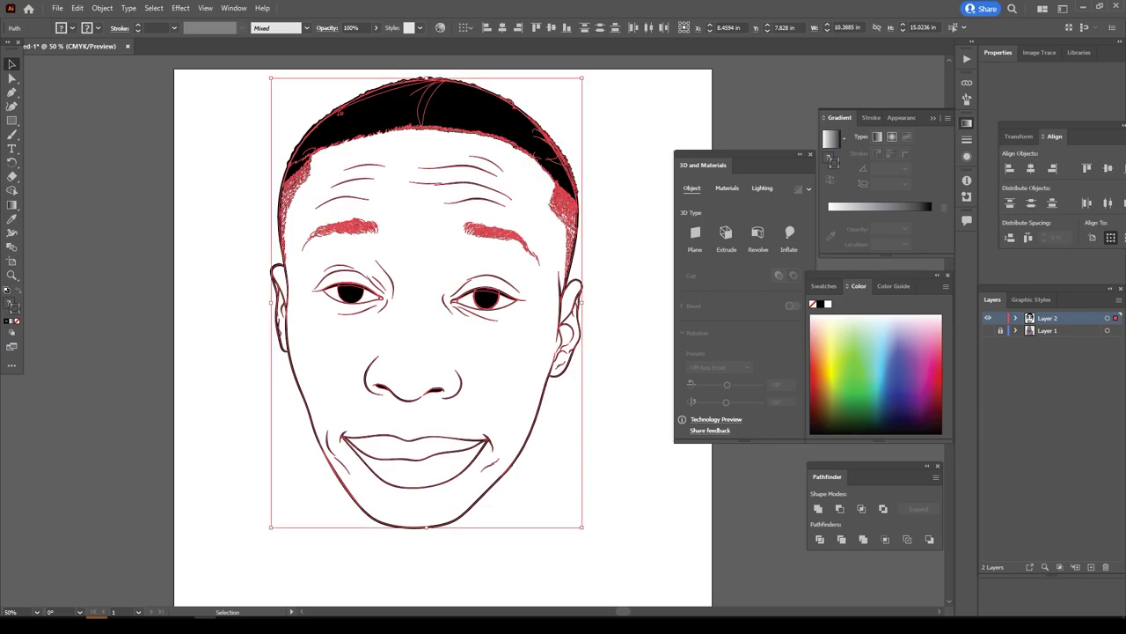
click(102, 8)
click(139, 159)
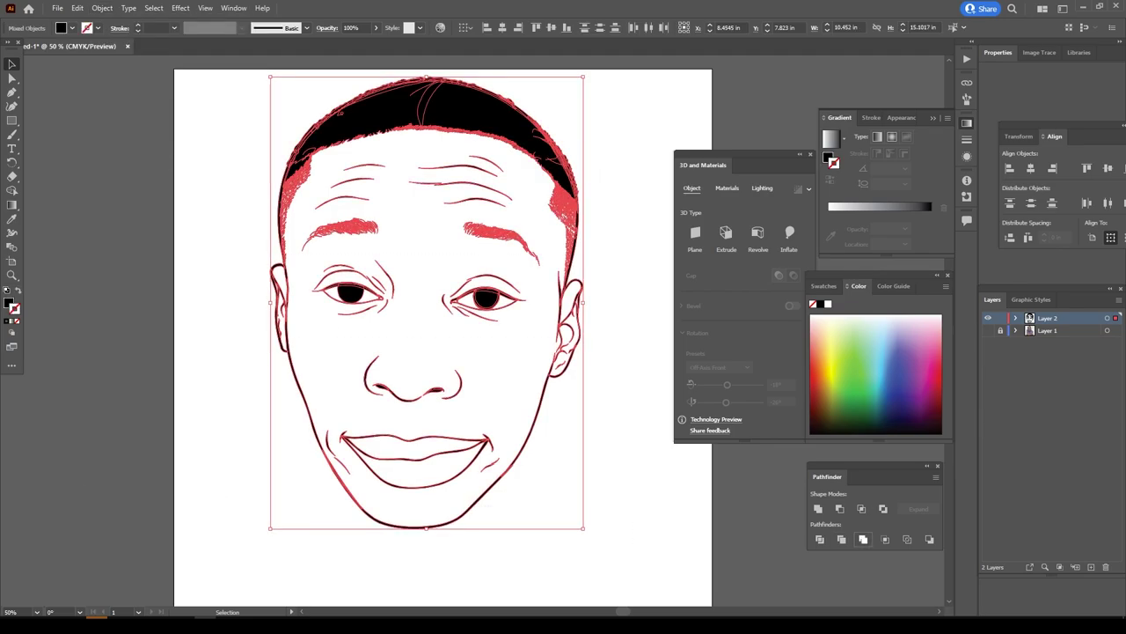
click(863, 538)
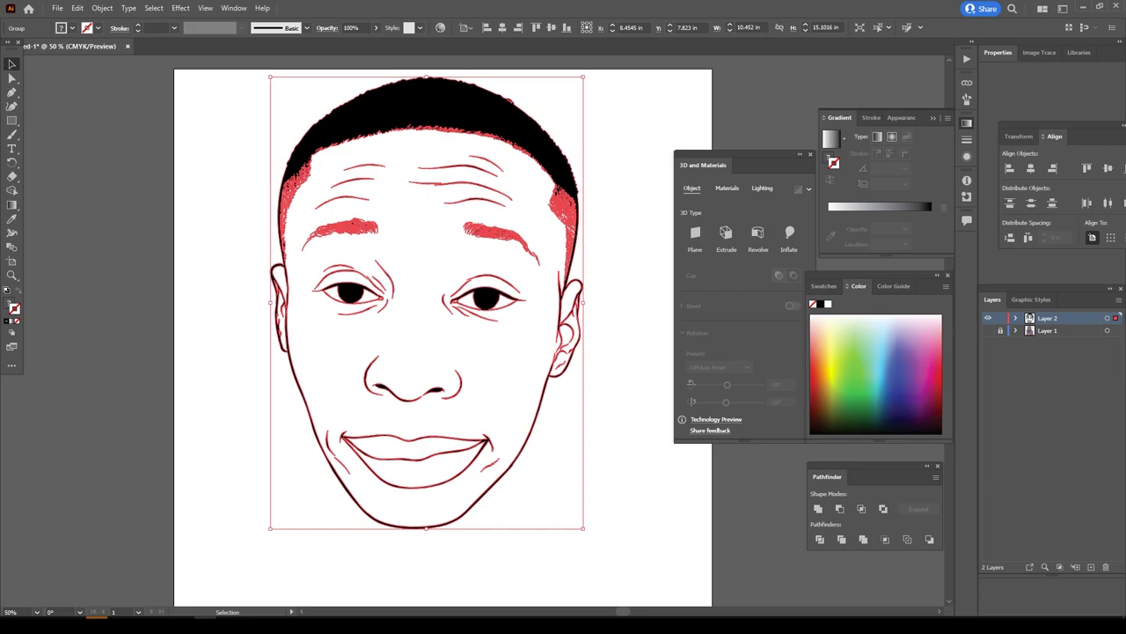
Nudge the face group slightly down and right, deselect, and lock Layer 2.
drag(497, 126, 510, 158)
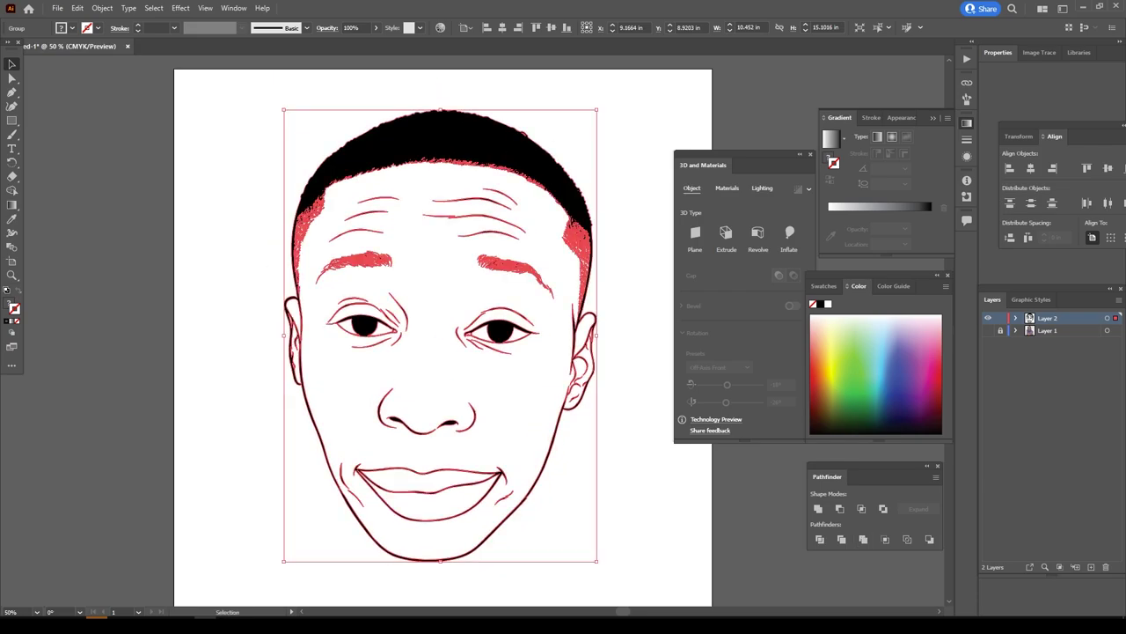
key(ctrl+shift+a)
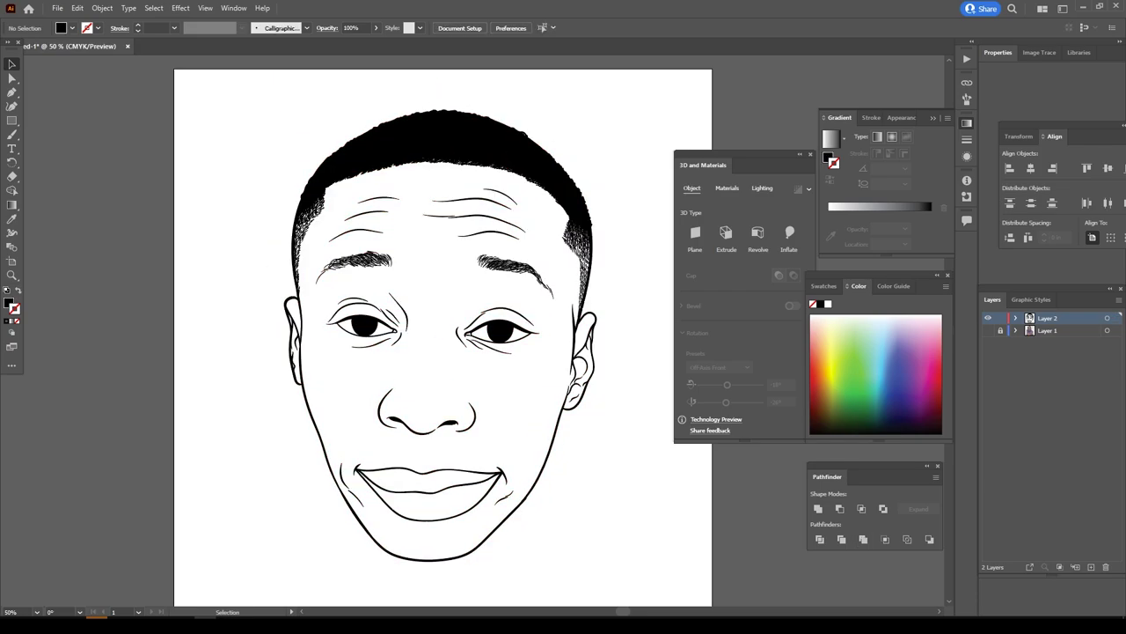
click(1001, 318)
Add a new layer, duplicate Layer 2, and make Layer 2 active.
key(ctrl+l)
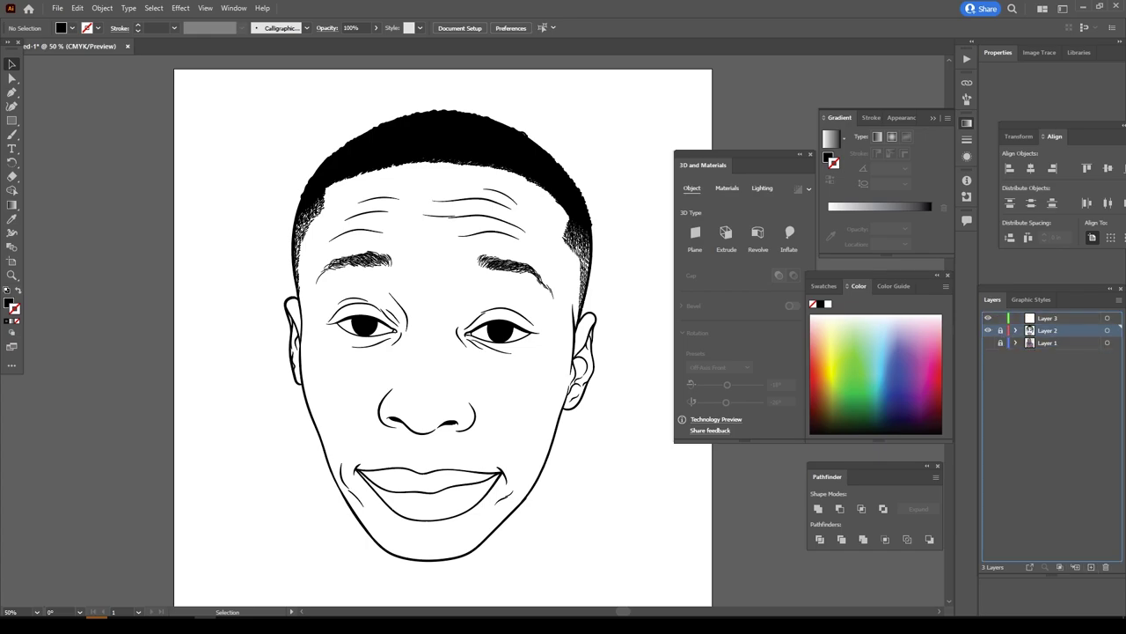
drag(1047, 330, 1091, 566)
click(1047, 342)
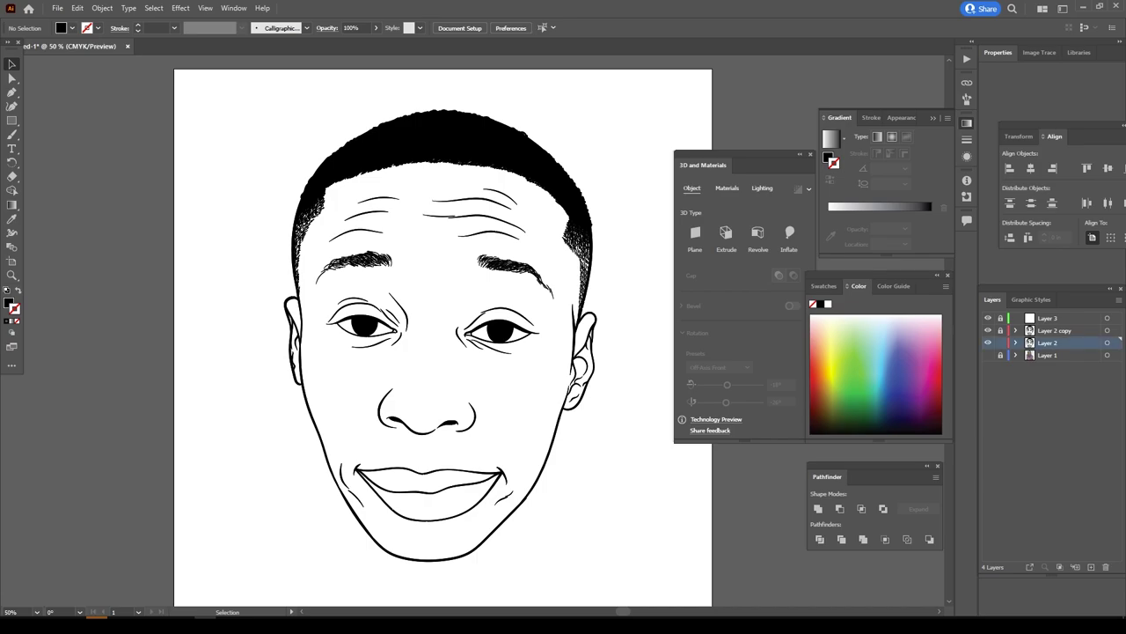
Load the CHIWORLD SKIN TONES #1 swatch library, dock it, and pick a skin tone.
click(824, 286)
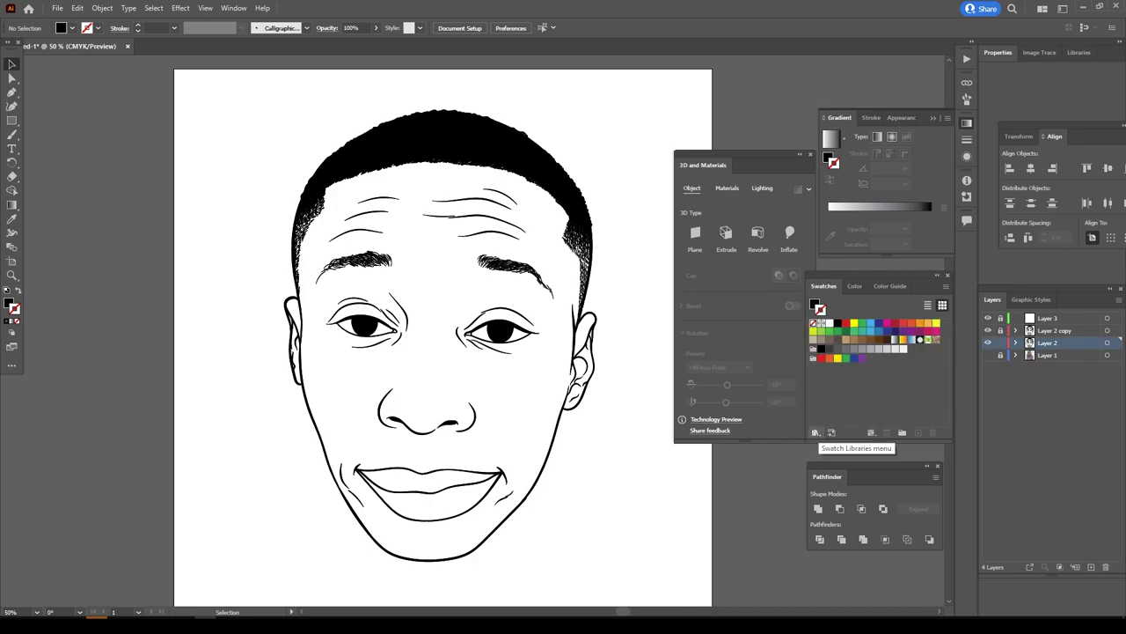
click(816, 432)
click(851, 418)
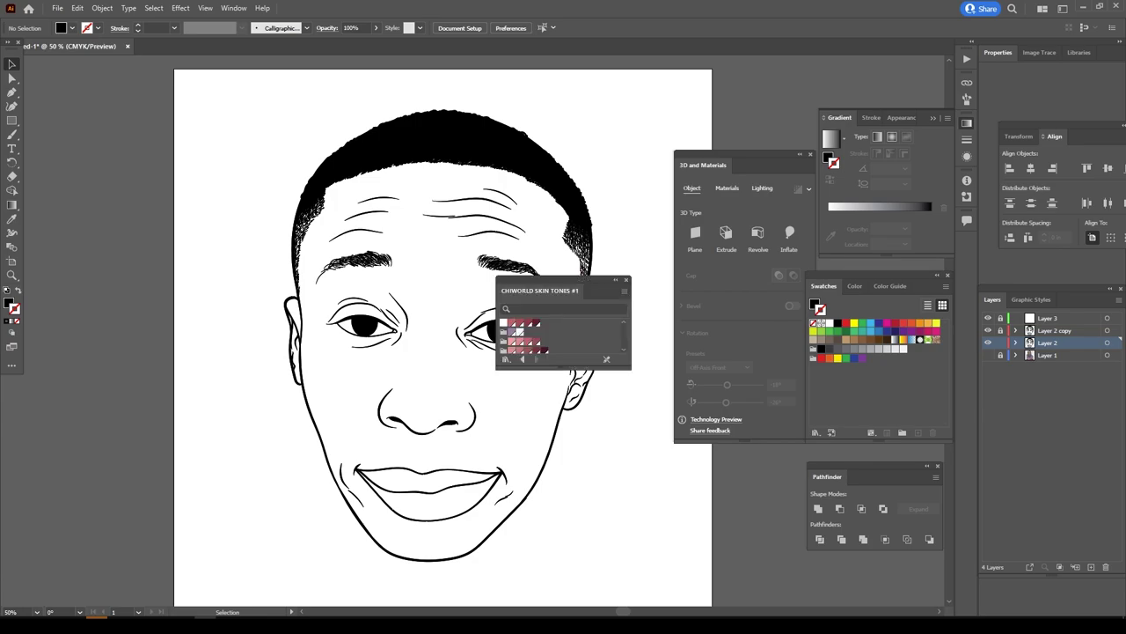
drag(539, 291, 849, 286)
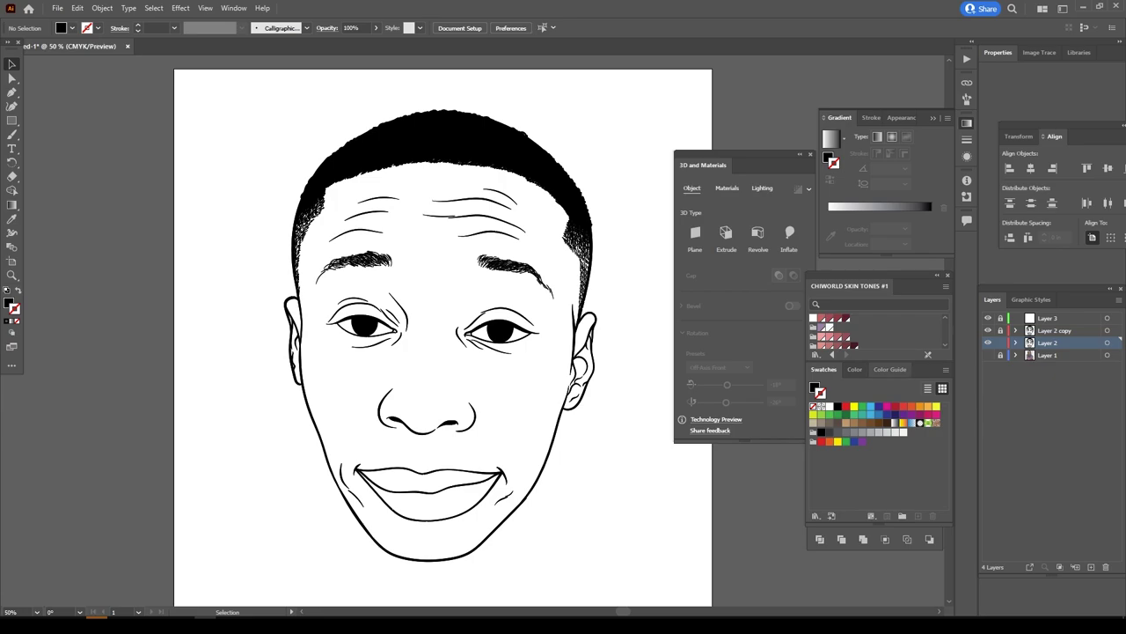
drag(880, 361, 880, 495)
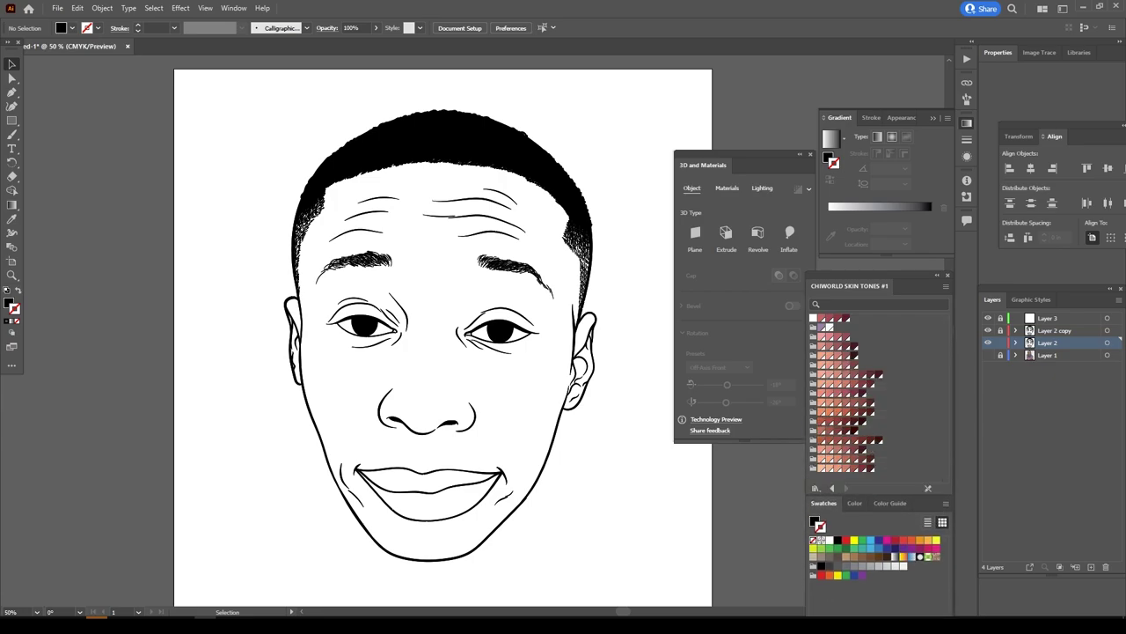
click(828, 421)
Draw a skin-tone rectangle over the face and send it behind the line art.
key(m)
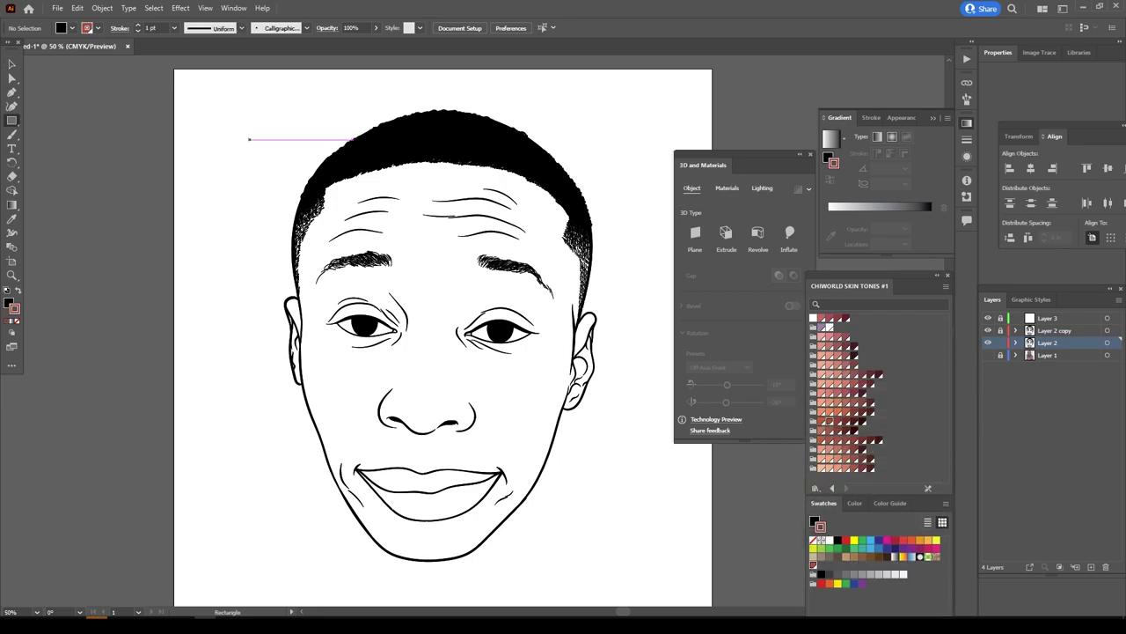
drag(279, 93, 666, 598)
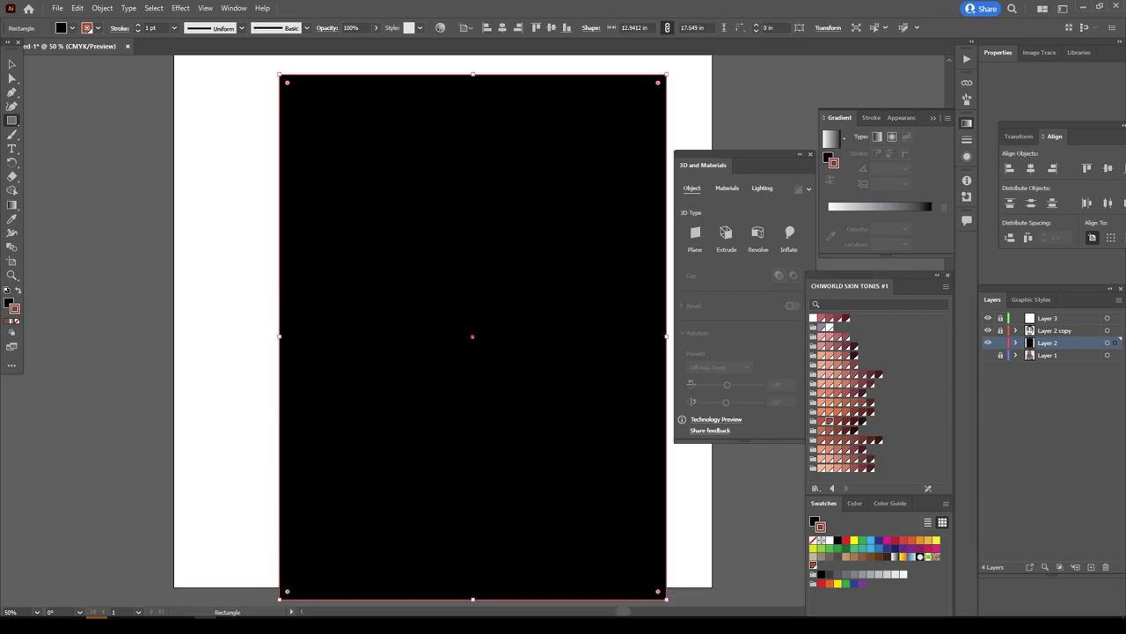
click(19, 289)
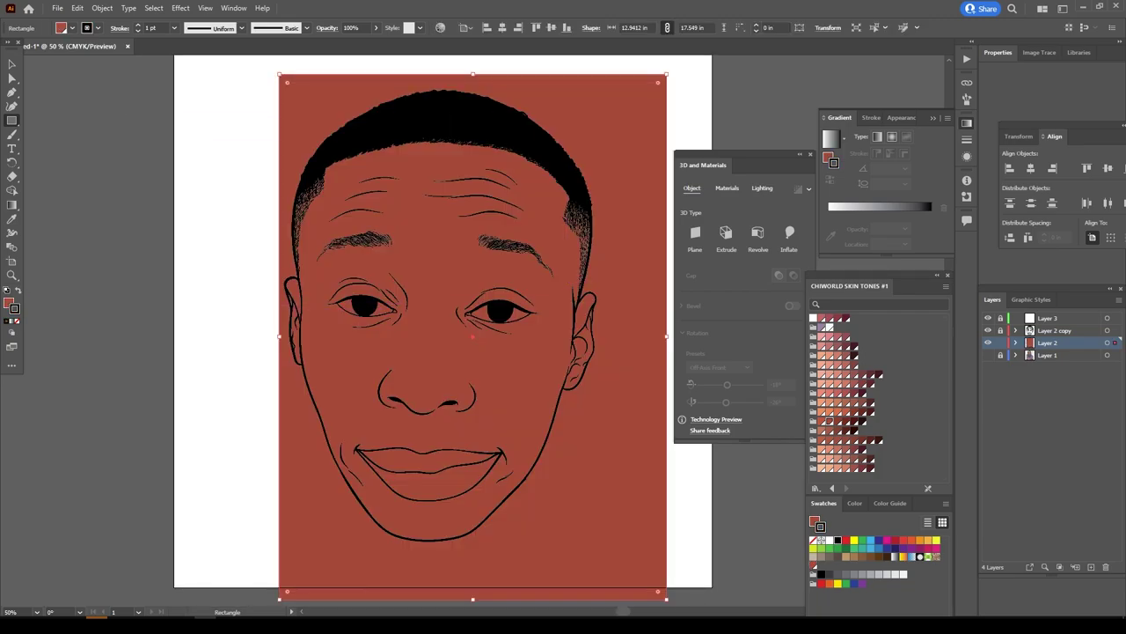
key(v)
drag(655, 474, 640, 473)
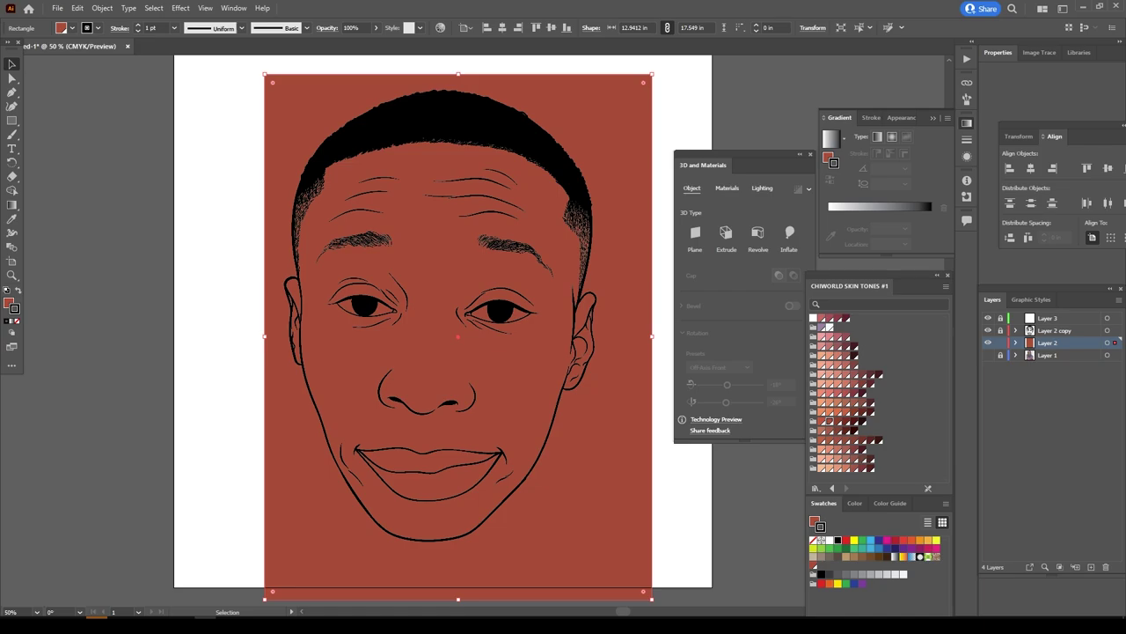
right_click(618, 177)
mouse_move(677, 390)
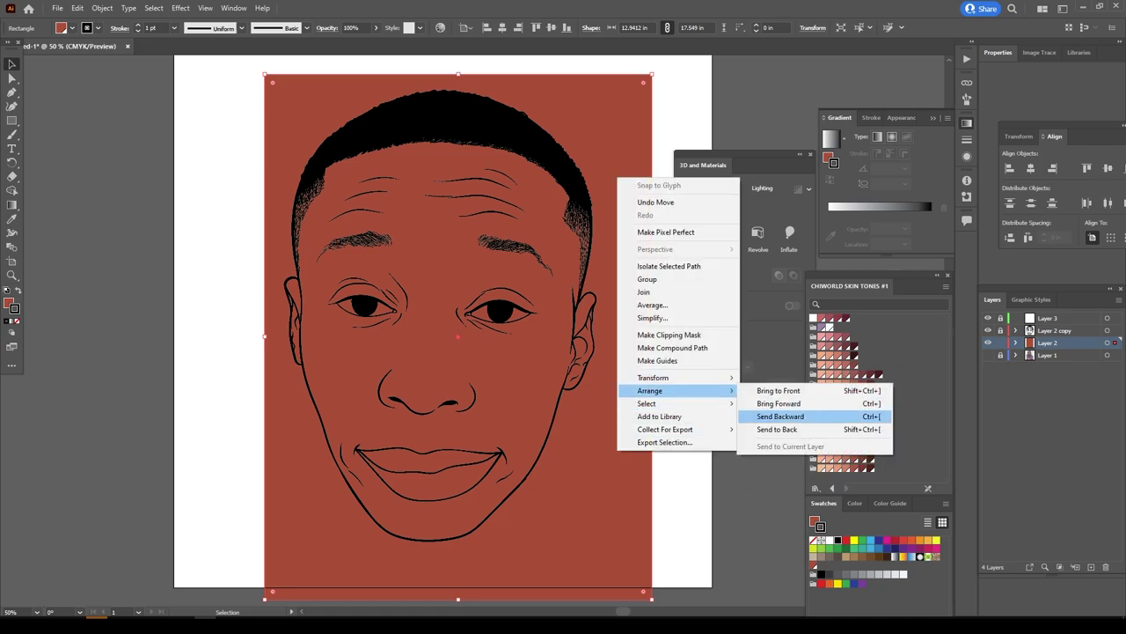
click(774, 420)
Select all the artwork and show the Pathfinder panel.
key(ctrl+a)
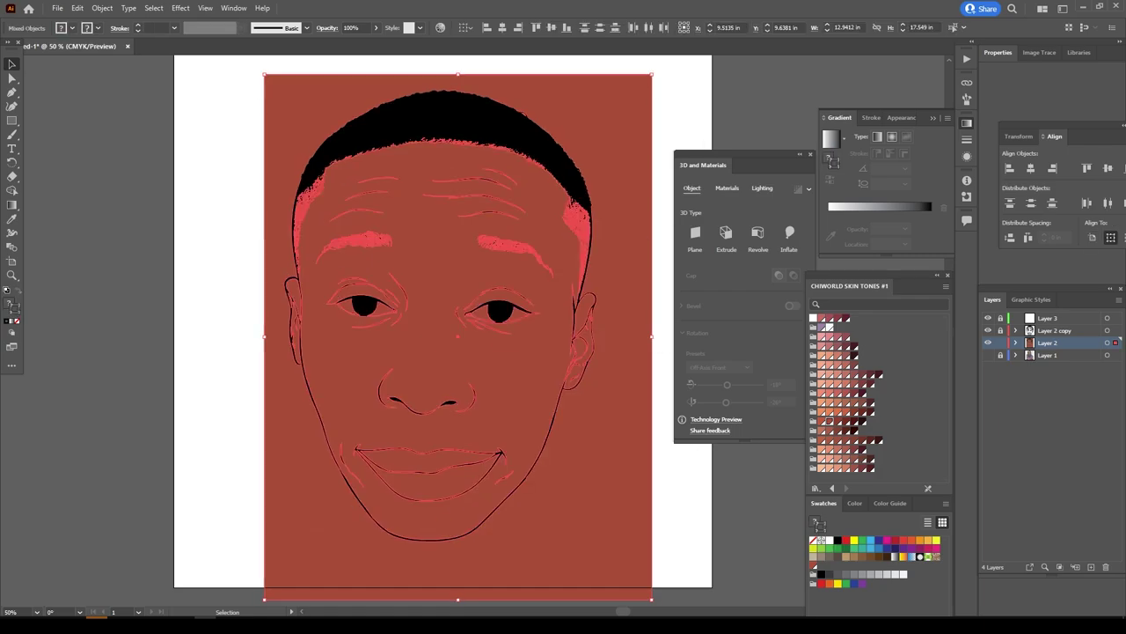
click(233, 8)
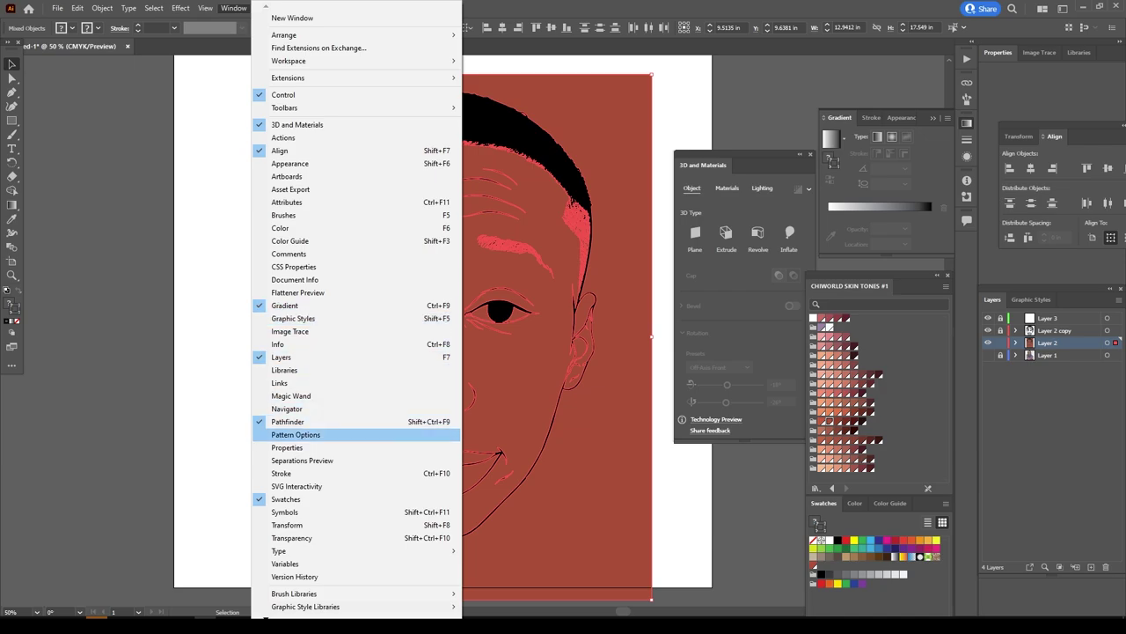
click(302, 421)
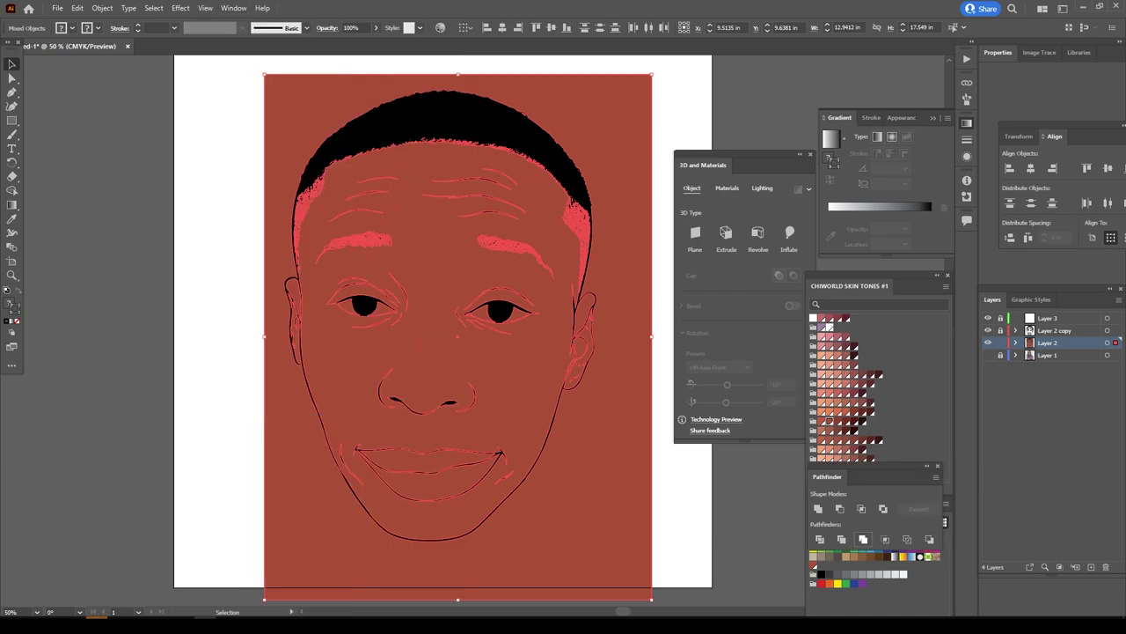
Isolate the face group and fill the upper lip with a mauve skin tone.
right_click(623, 319)
click(677, 406)
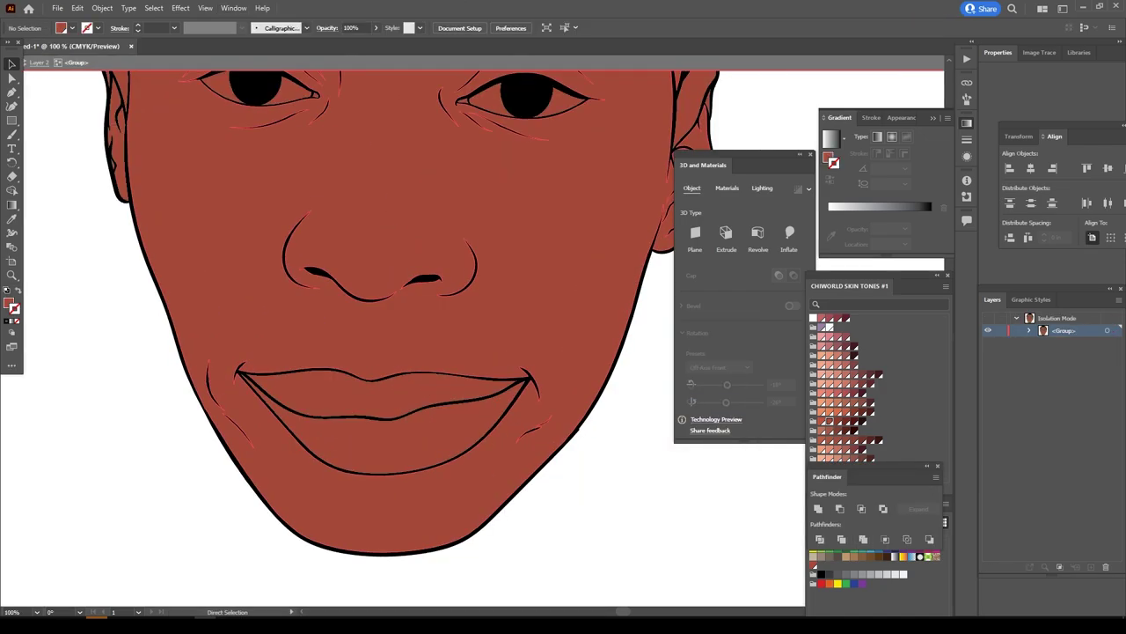
scroll(431, 303, up, 1)
click(363, 403)
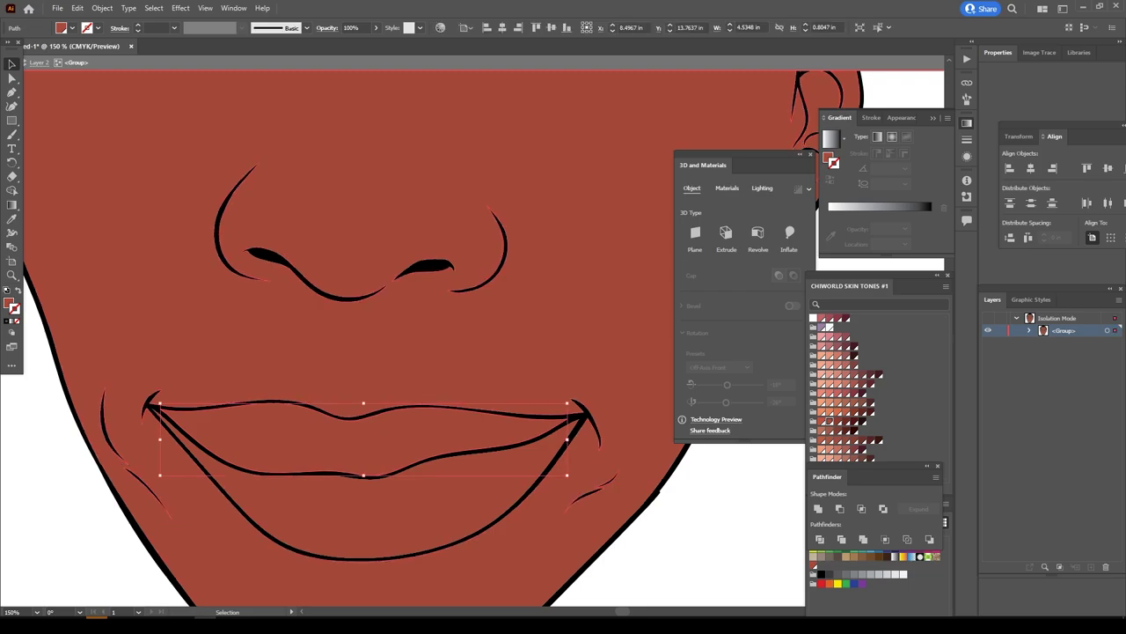
click(938, 465)
click(845, 336)
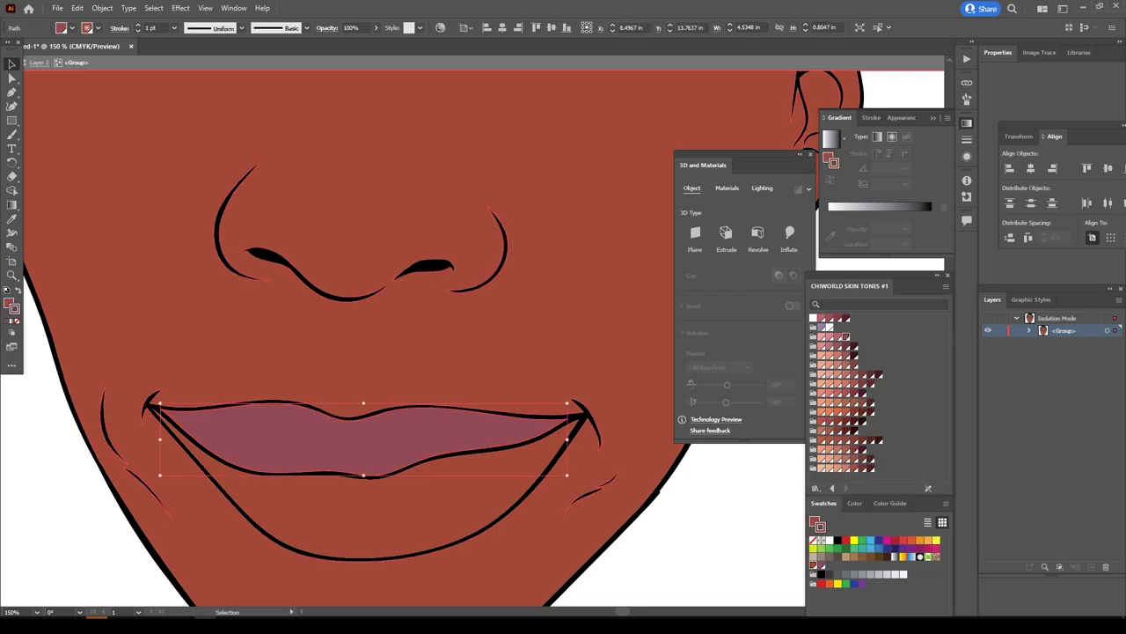
Colour the lower mouth shape pink, give it a white fill, and swap its fill and stroke.
click(365, 528)
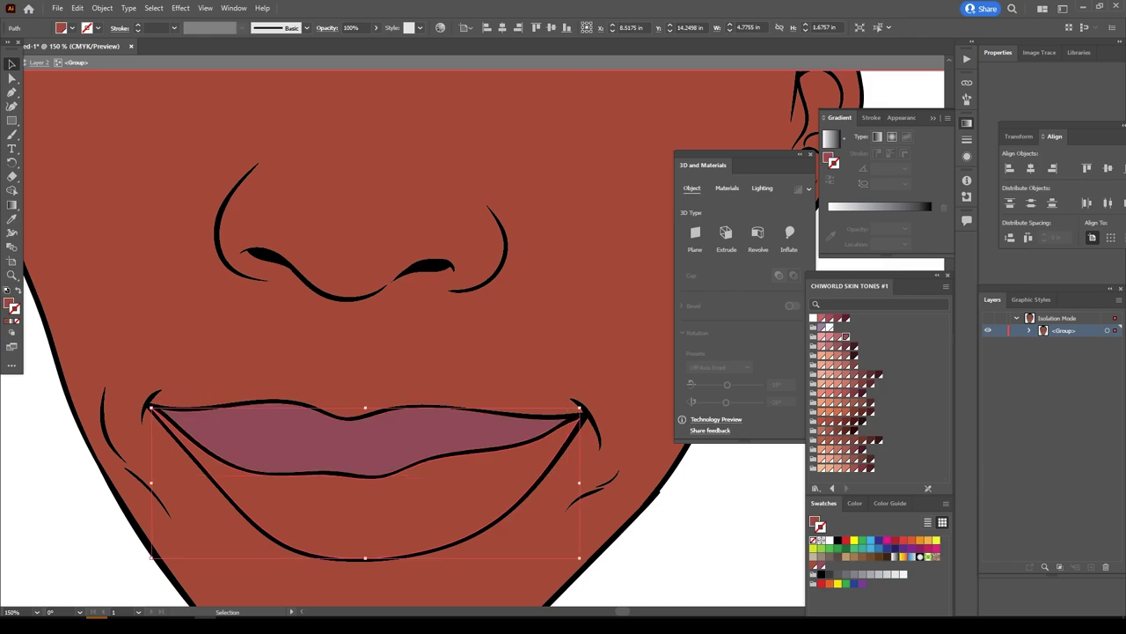
click(838, 336)
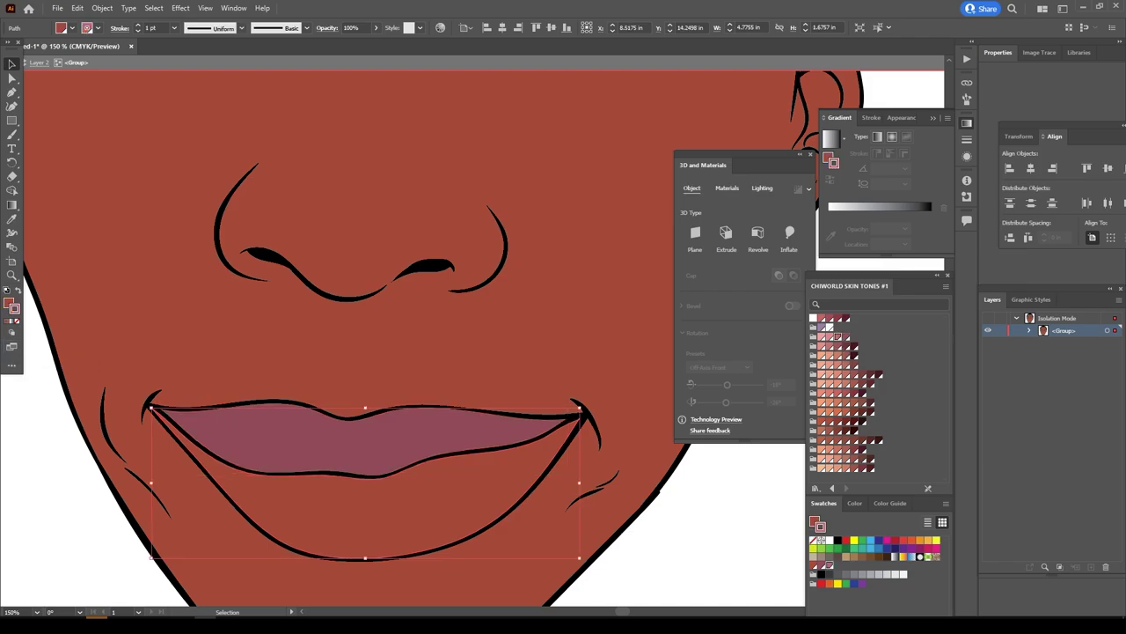
click(857, 503)
click(827, 520)
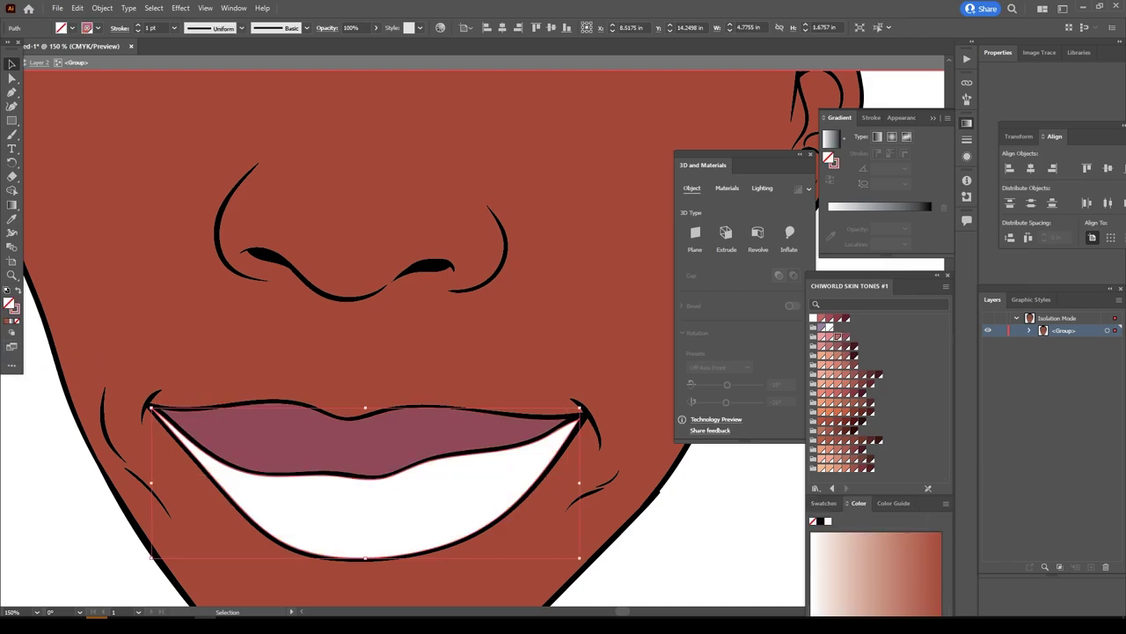
key(shift+x)
key(ctrl+shift+a)
key(ctrl+0)
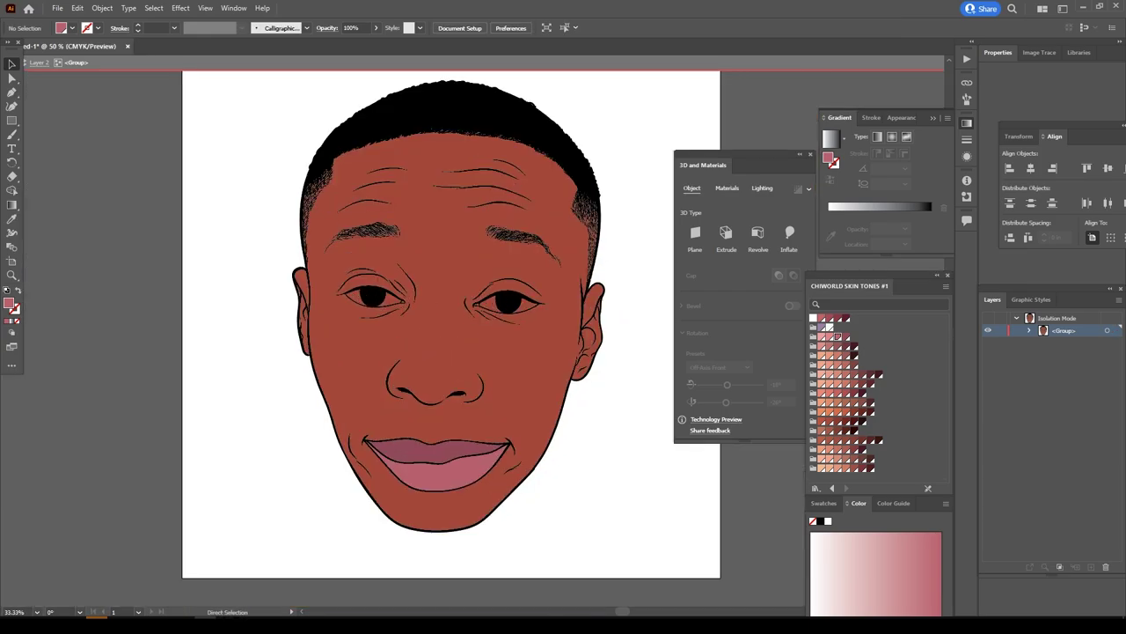
key(ctrl+1)
Fill both eye whites with white.
click(580, 280)
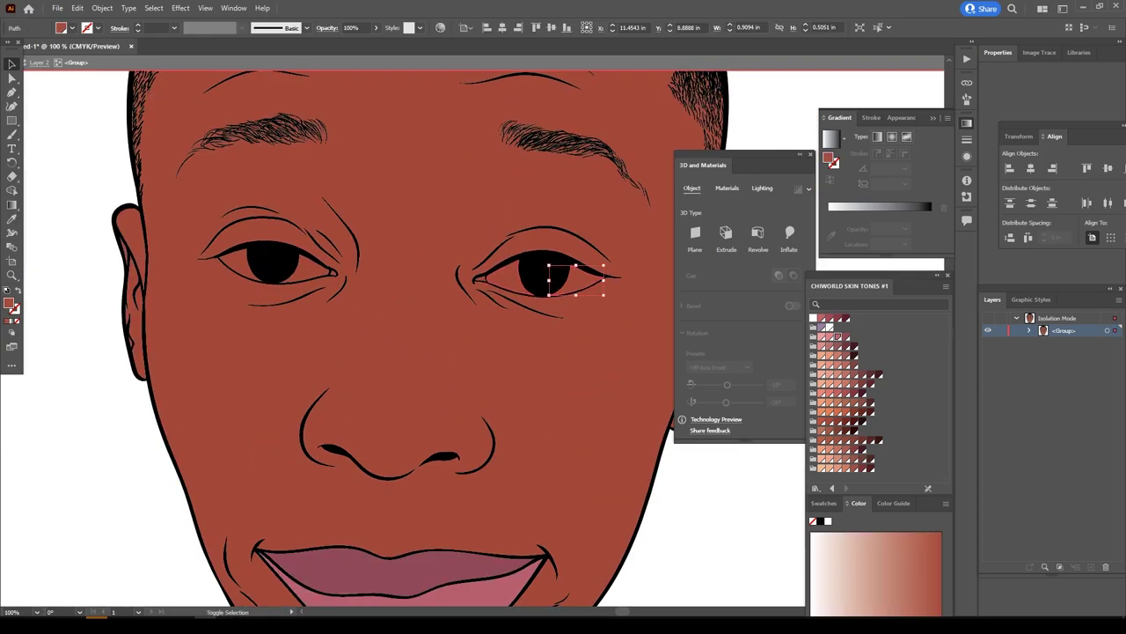
shift+click(251, 269)
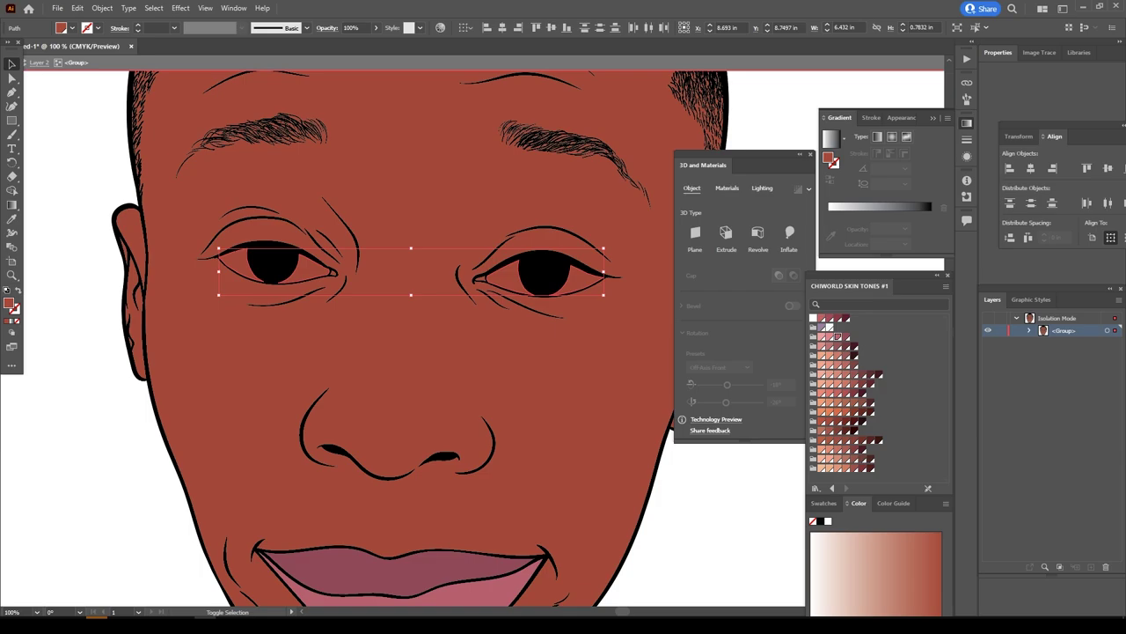
click(827, 520)
key(ctrl+shift+a)
key(ctrl+0)
key(ctrl+equal)
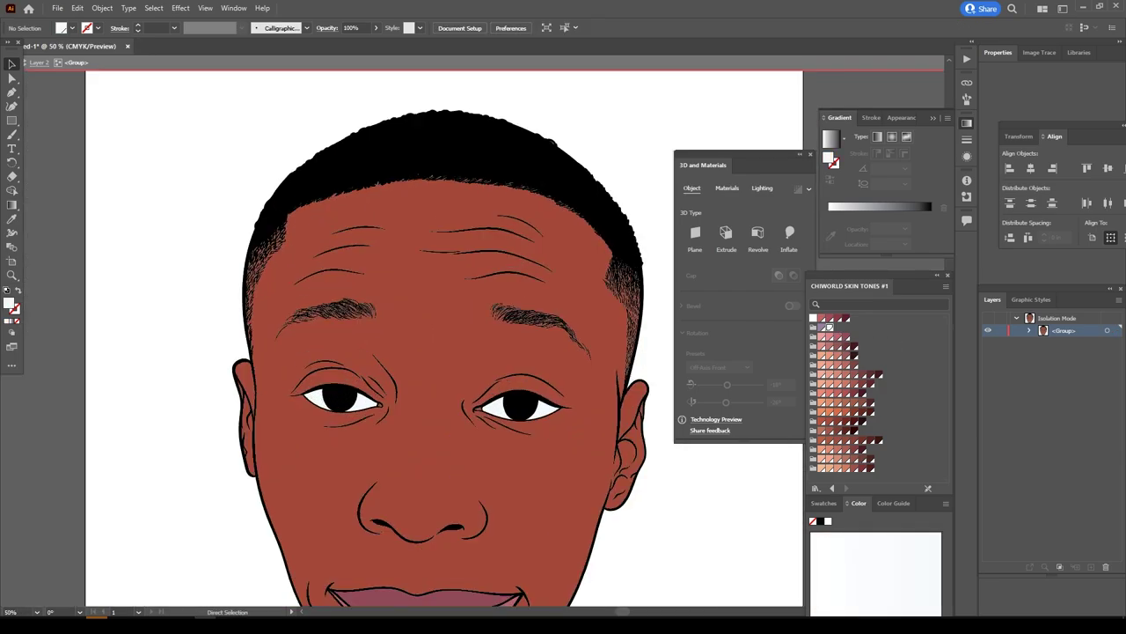
key(ctrl+equal)
key(ctrl+equal)
key(ctrl+equal)
key(ctrl+equal)
key(ctrl+equal)
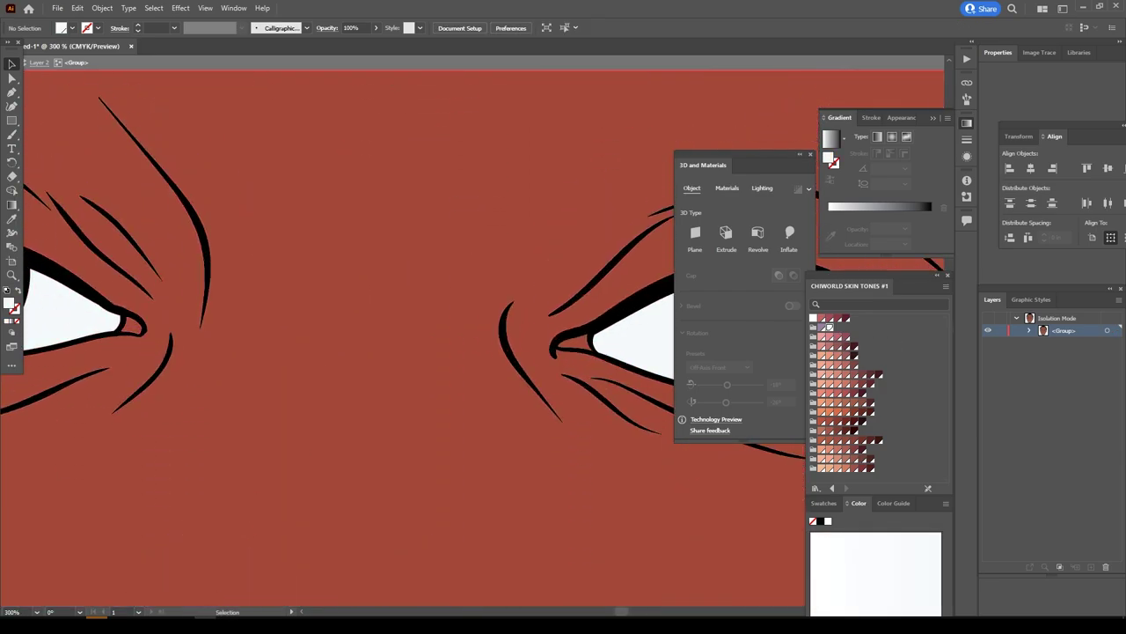
Colour both tear ducts pink and exit isolation mode.
click(132, 324)
shift+click(585, 339)
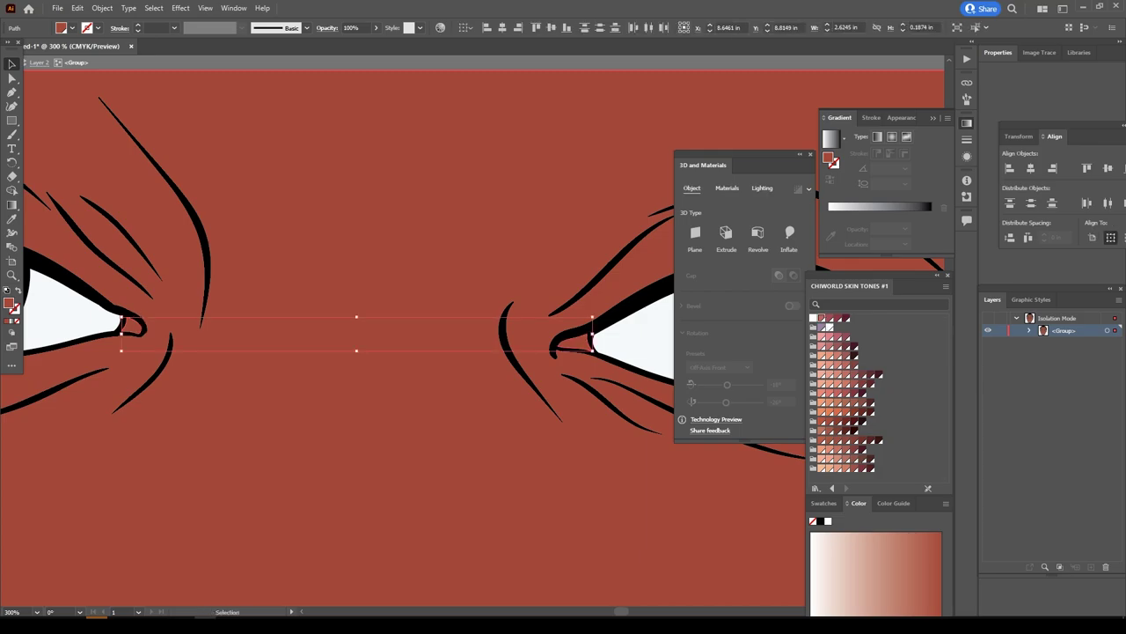
click(828, 318)
key(ctrl+minus)
key(ctrl+minus)
key(ctrl+minus)
key(ctrl+shift+a)
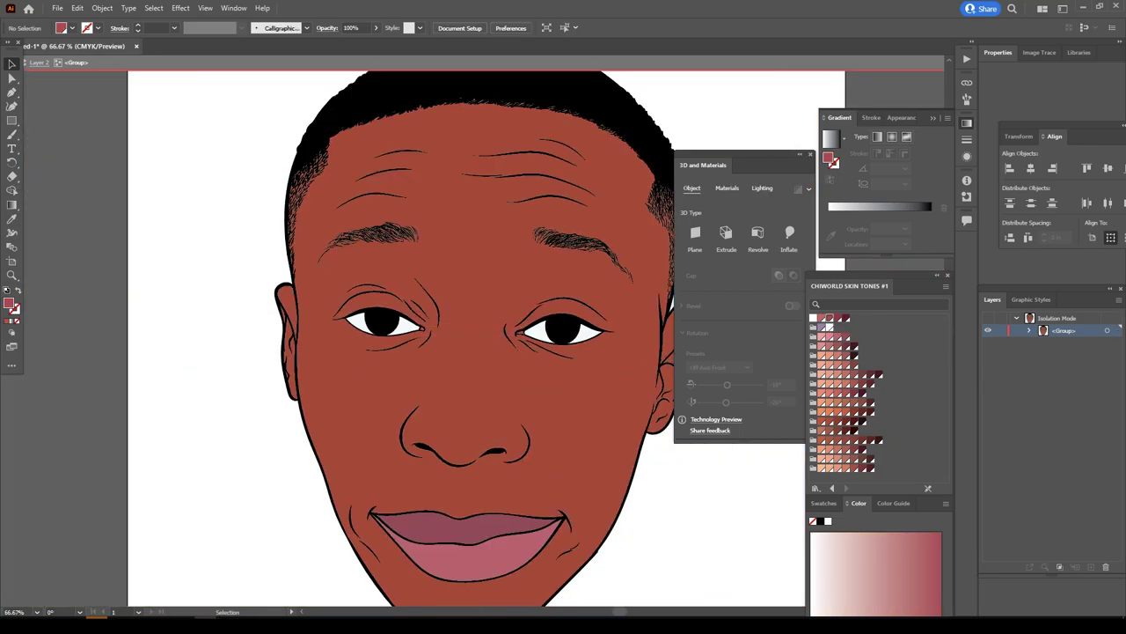
key(Escape)
key(ctrl+minus)
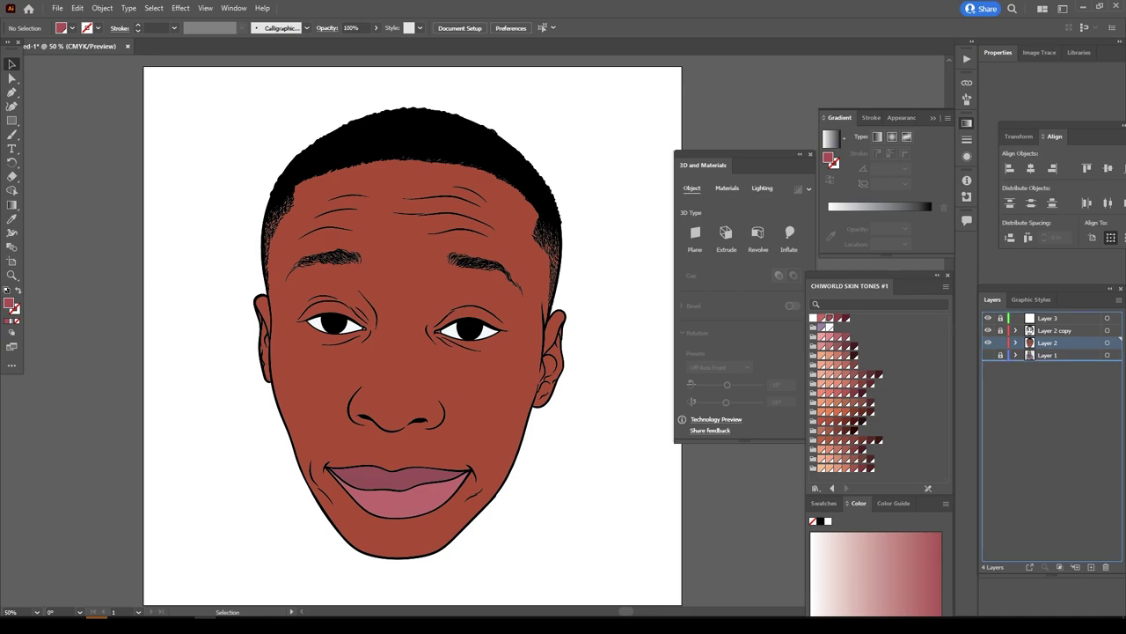
Duplicate Layer 2 as Layer 2 copy 2 and target the copy.
drag(1047, 342, 1091, 567)
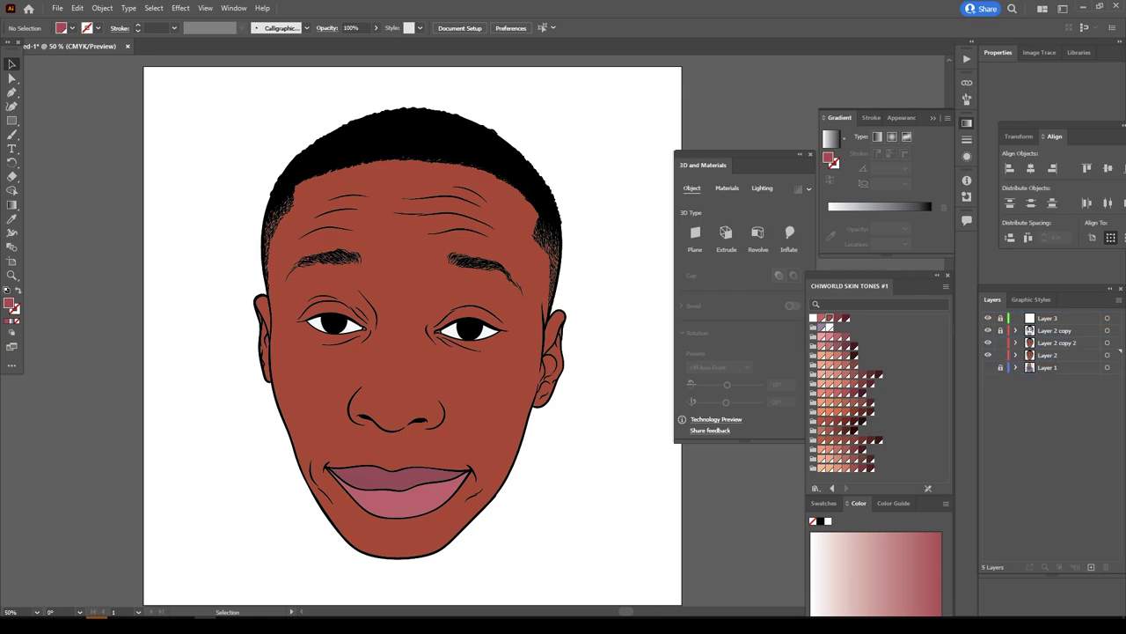
click(1056, 342)
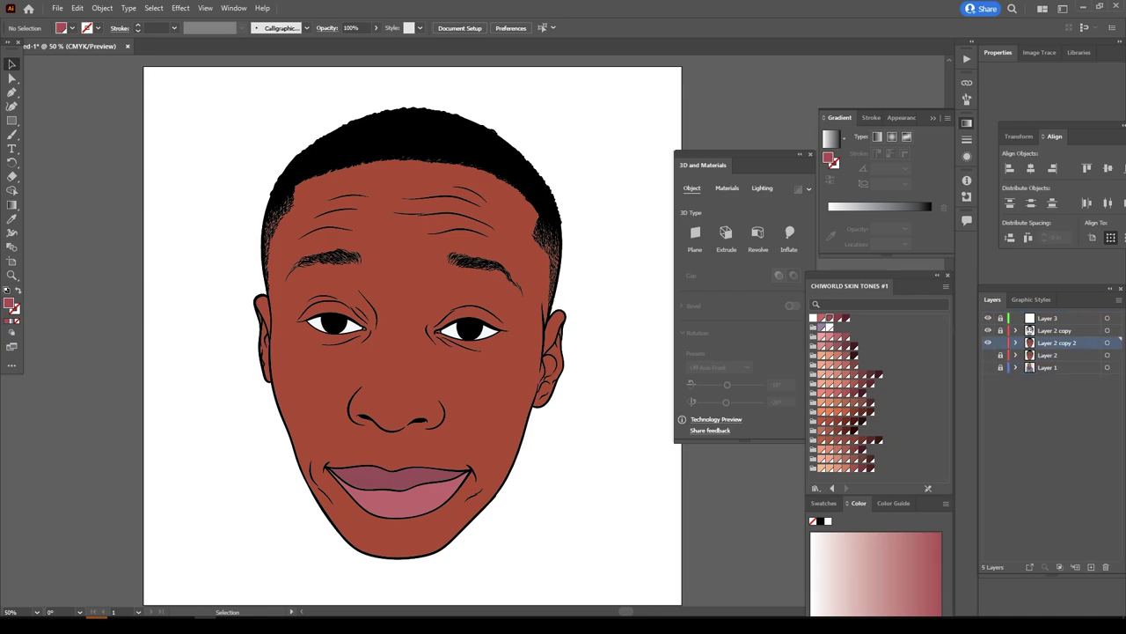
key(ctrl+equal)
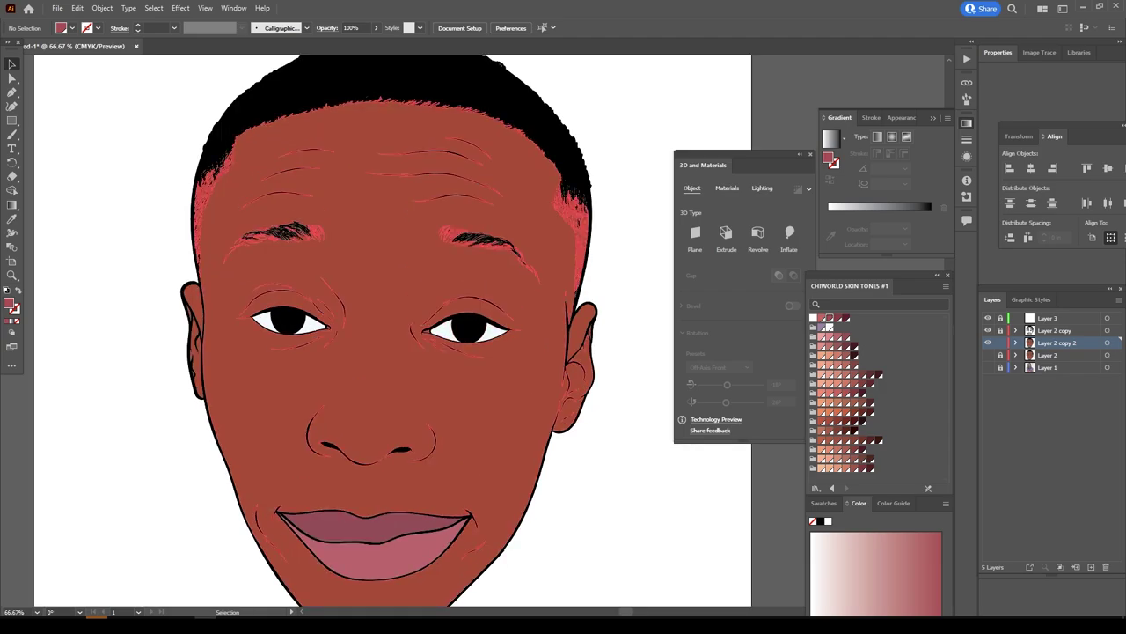
Isolate the face group in the copy and delete its brown skin fill.
click(361, 397)
right_click(361, 397)
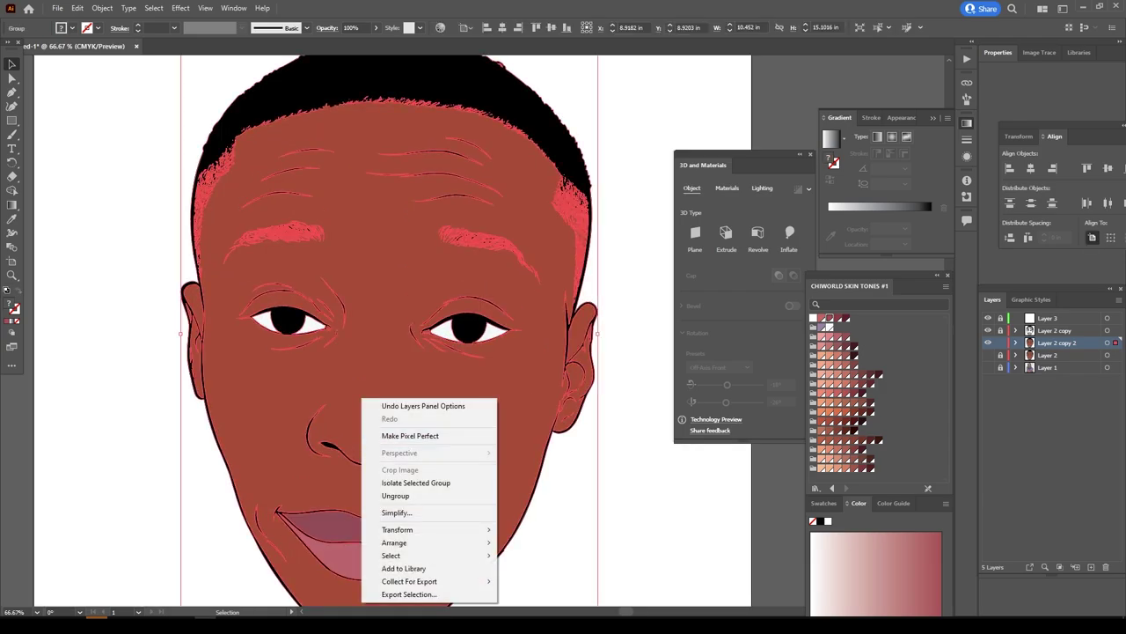
click(401, 482)
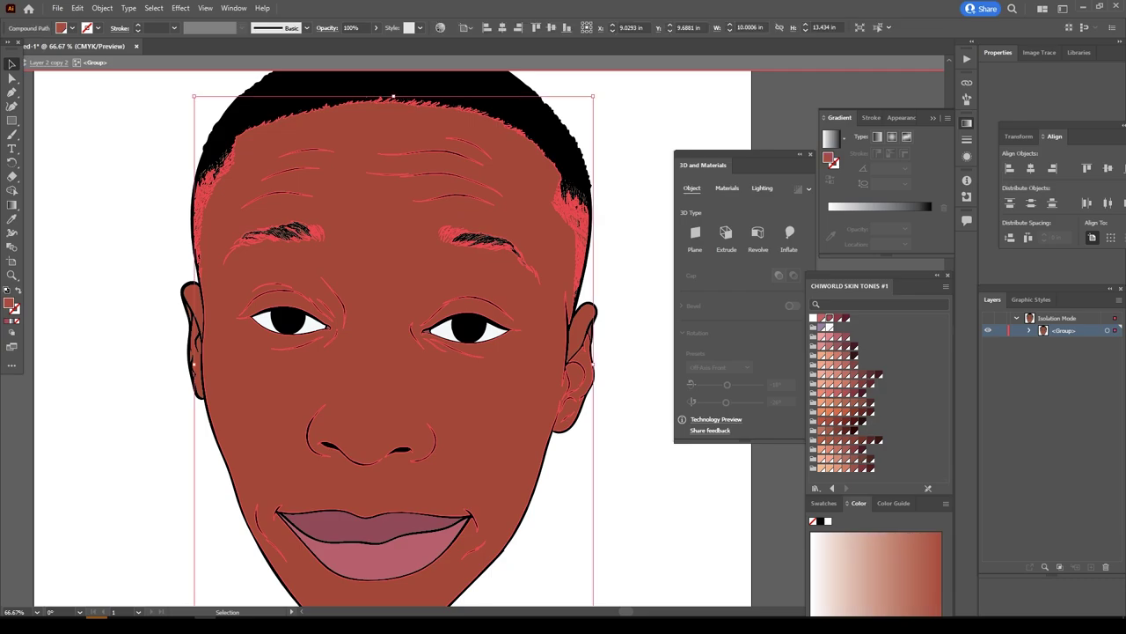
key(Delete)
key(Escape)
Expand Layer 2 copy 2 and its group to list the individual paths.
scroll(389, 331, up, 2)
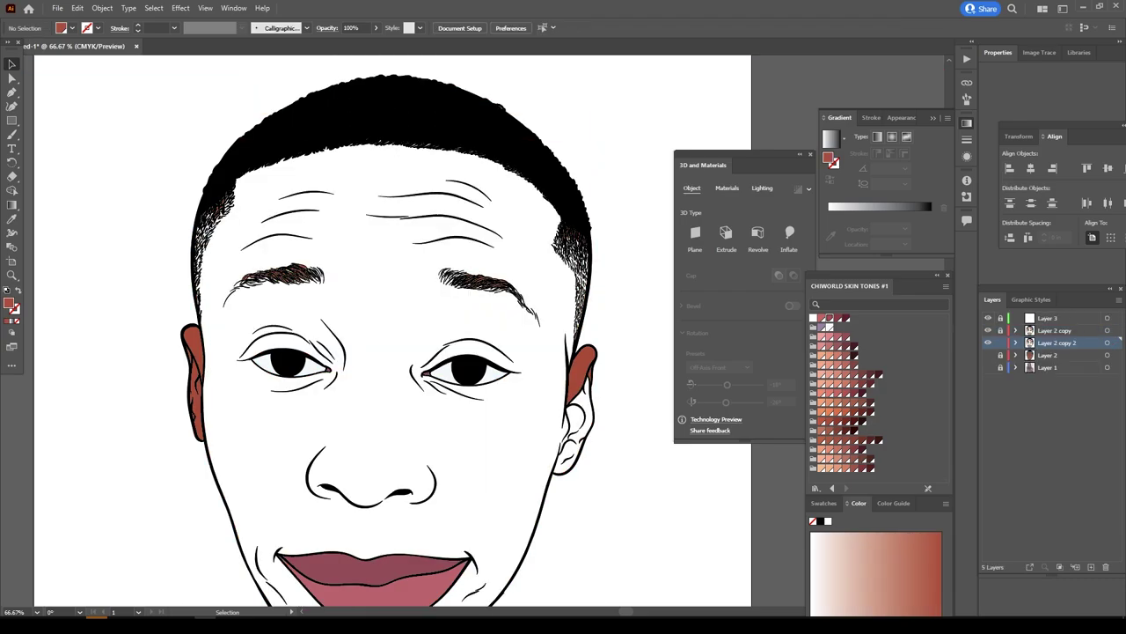
click(1016, 343)
click(1030, 355)
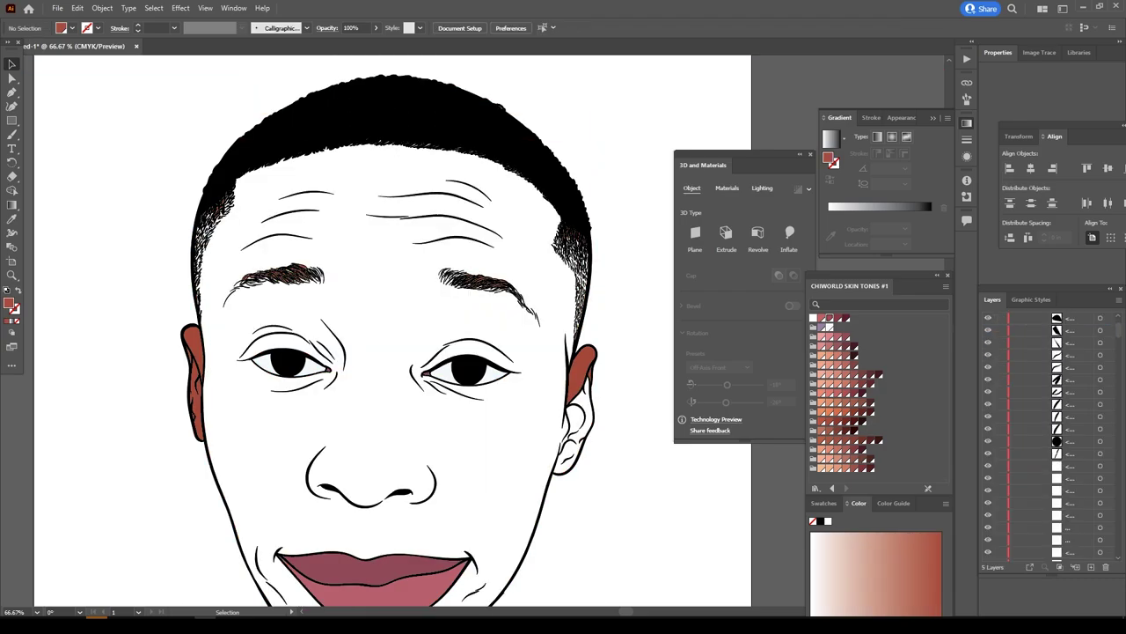
scroll(1056, 431, down, 2)
scroll(1056, 431, down, 2)
scroll(1056, 431, down, 2)
scroll(1047, 431, down, 2)
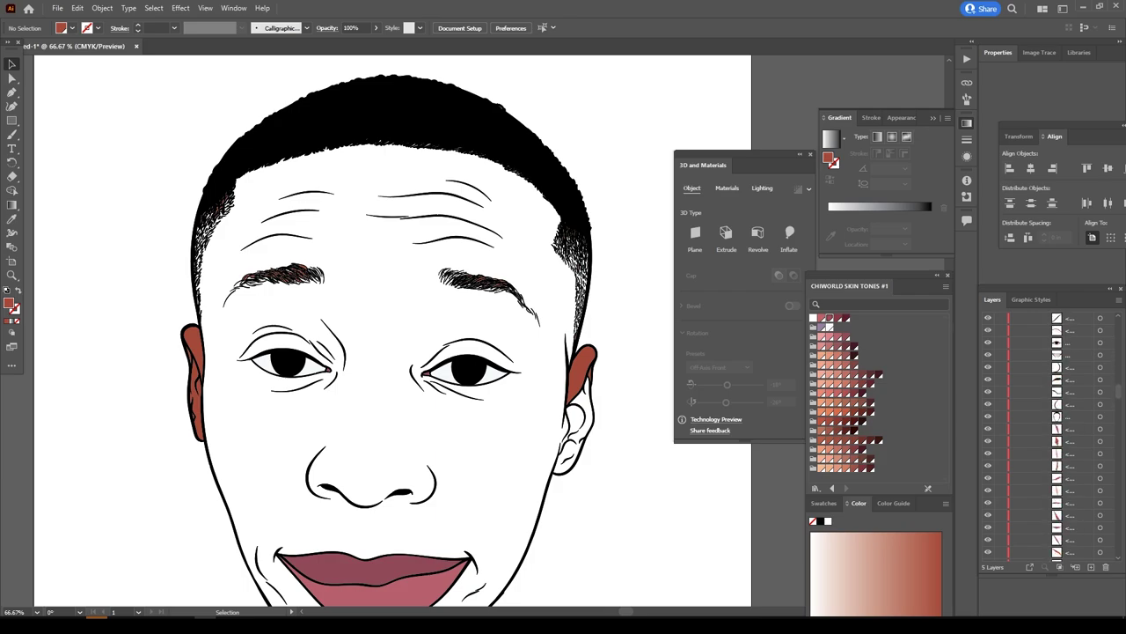
scroll(1056, 431, up, 2)
scroll(1056, 431, up, 2)
scroll(1056, 431, up, 2)
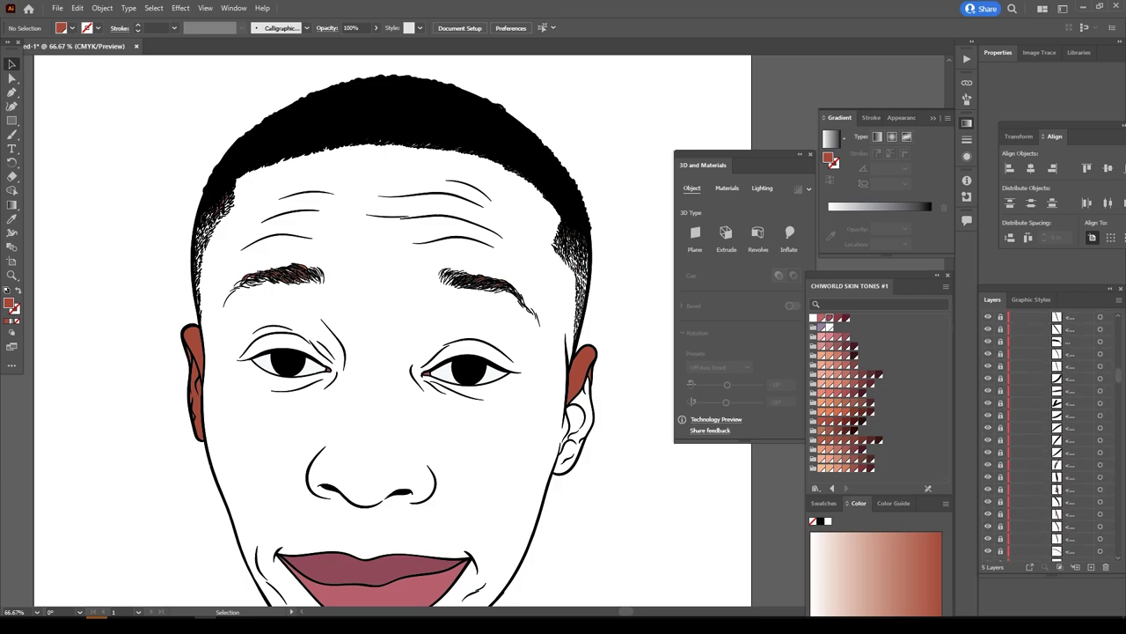
scroll(1056, 431, up, 2)
scroll(1043, 437, up, 2)
scroll(1044, 437, up, 2)
scroll(1044, 437, up, 2)
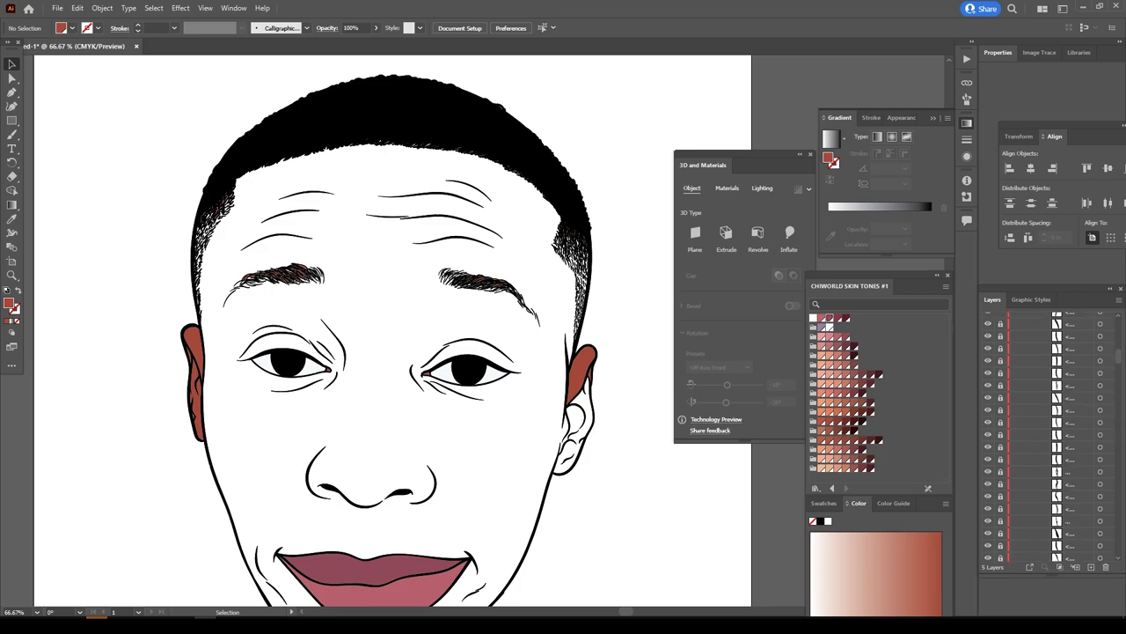
scroll(1043, 437, up, 2)
scroll(1047, 435, up, 2)
scroll(1047, 436, up, 2)
scroll(1047, 436, up, 2)
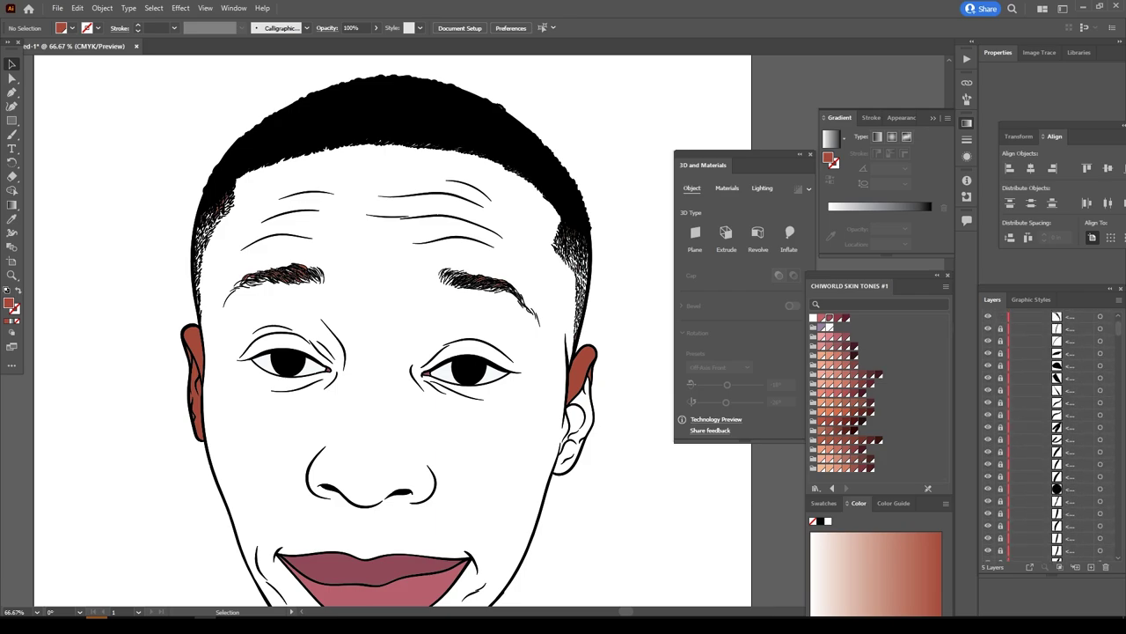
scroll(1047, 436, up, 2)
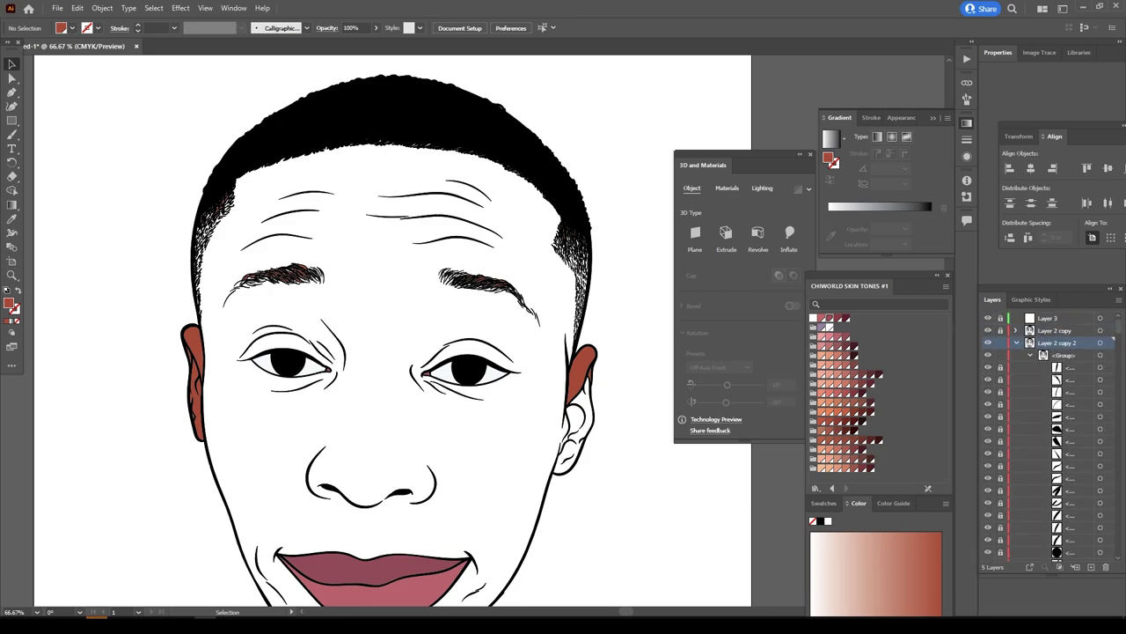
Isolate the hair group and delete the red fills on the right and left ears.
click(585, 308)
right_click(591, 304)
click(670, 472)
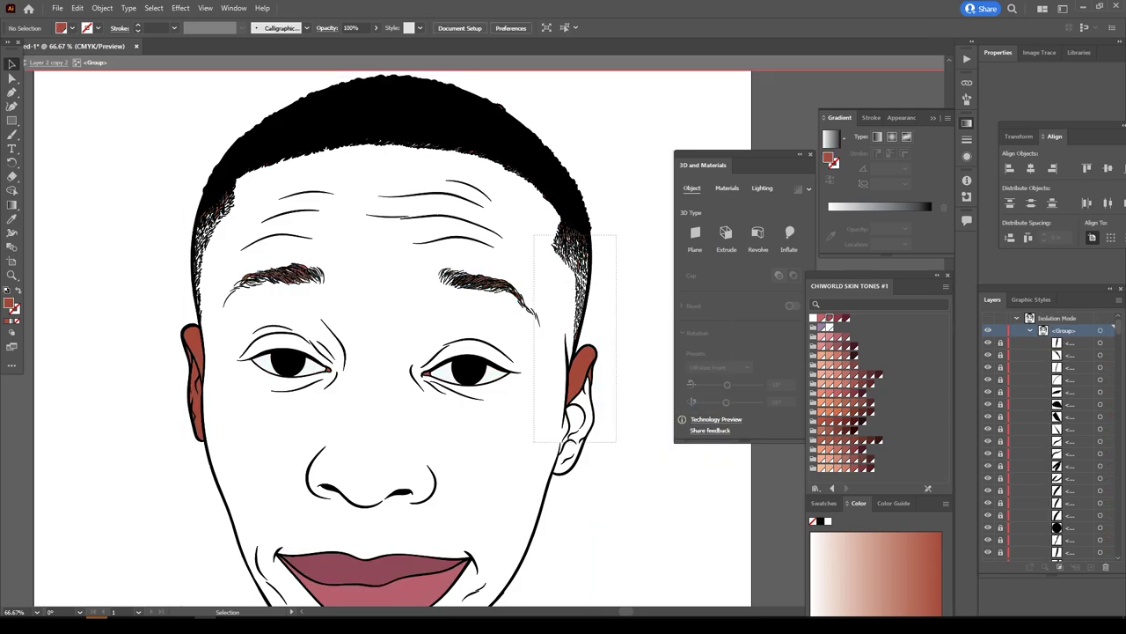
key(Delete)
click(191, 436)
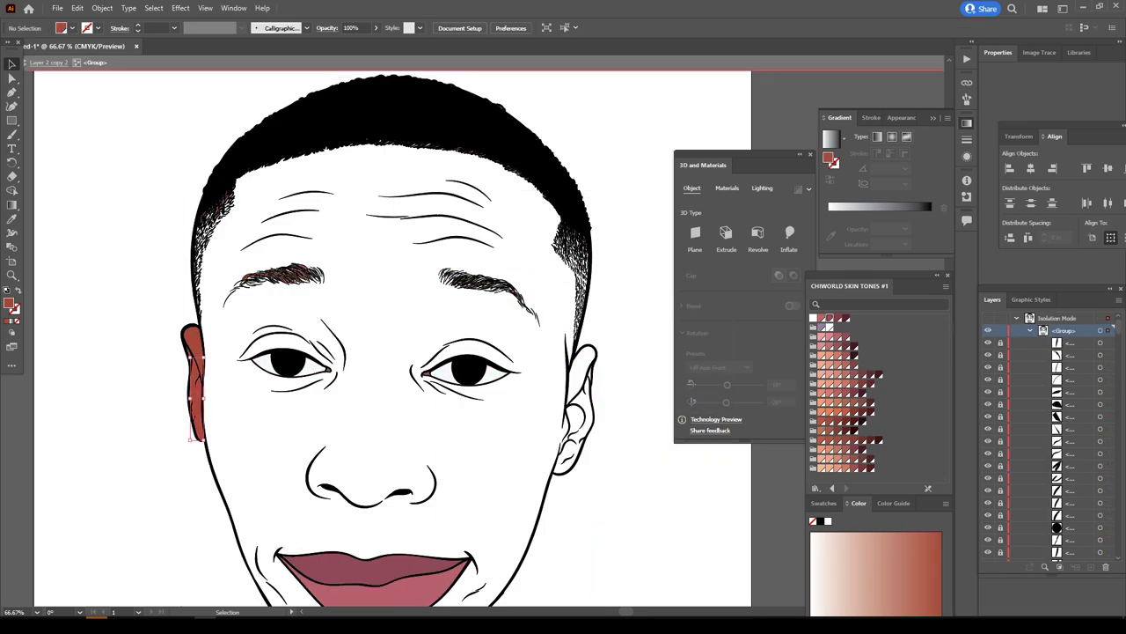
key(Delete)
Check the forehead, exit Isolation Mode at 50% zoom and collapse Layer 2 copy 2.
drag(157, 127, 634, 330)
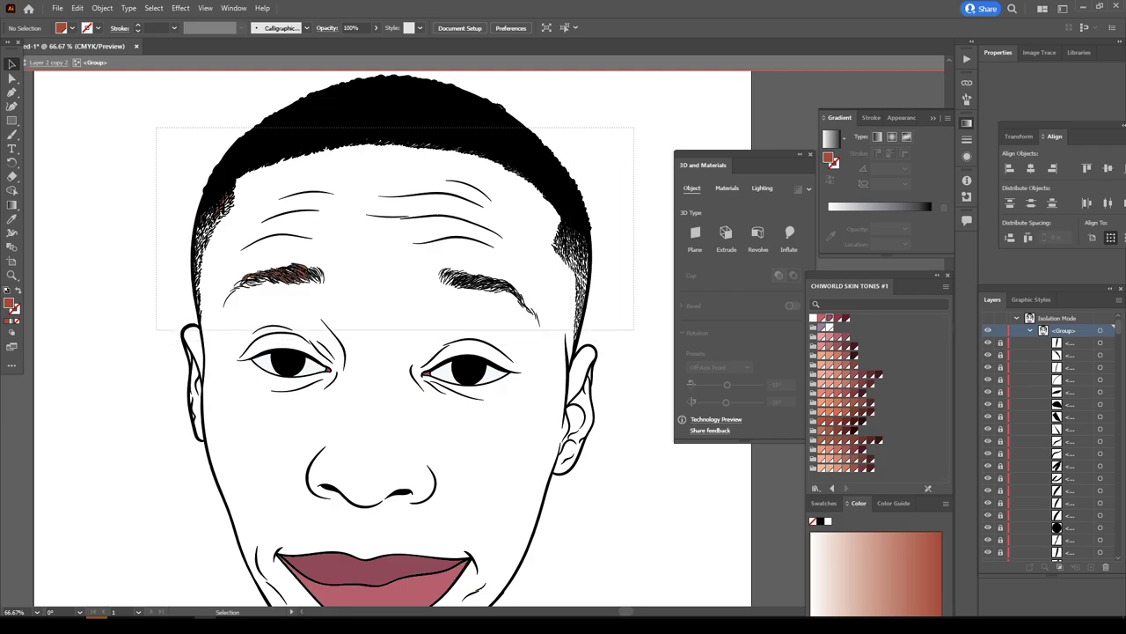
key(ctrl+minus)
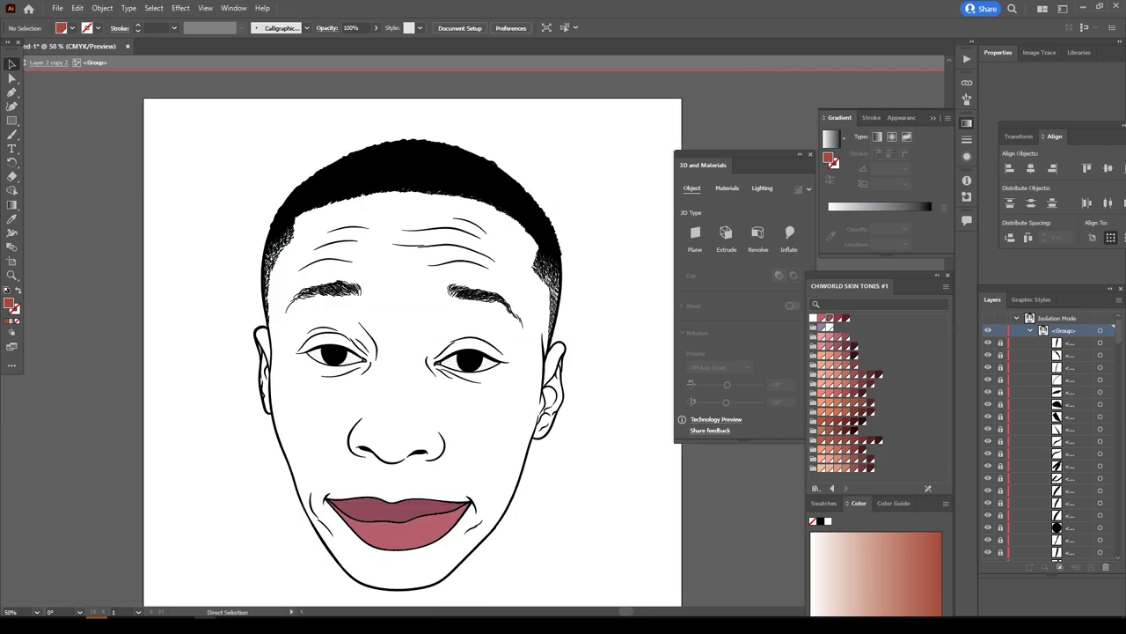
key(ctrl+1)
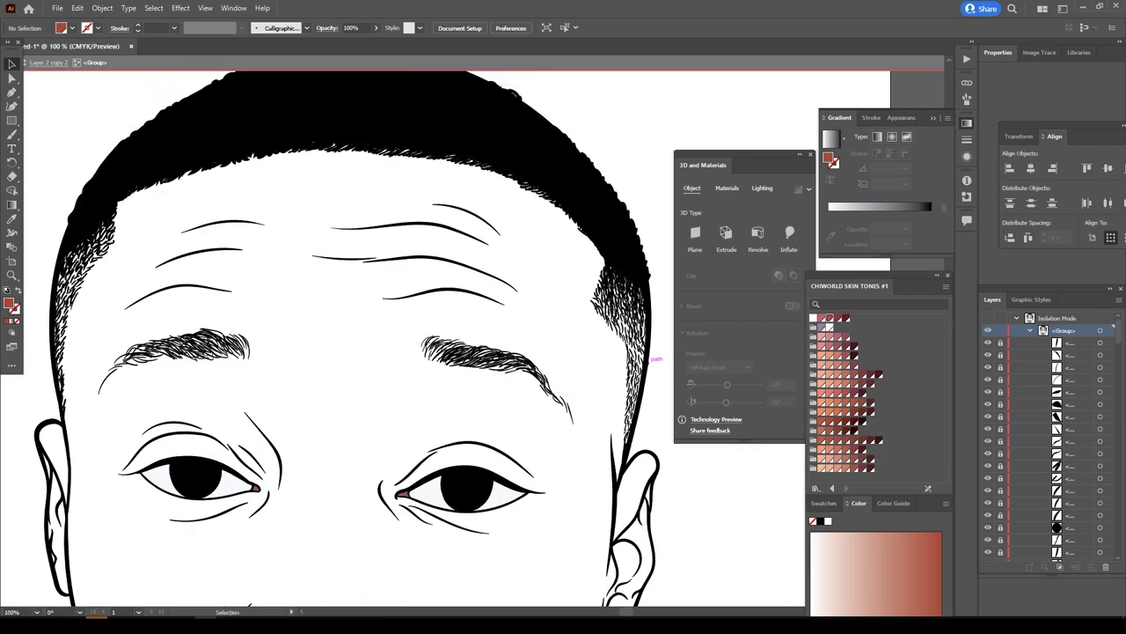
scroll(649, 352, up, 3)
key(Escape)
key(ctrl+minus)
key(ctrl+minus)
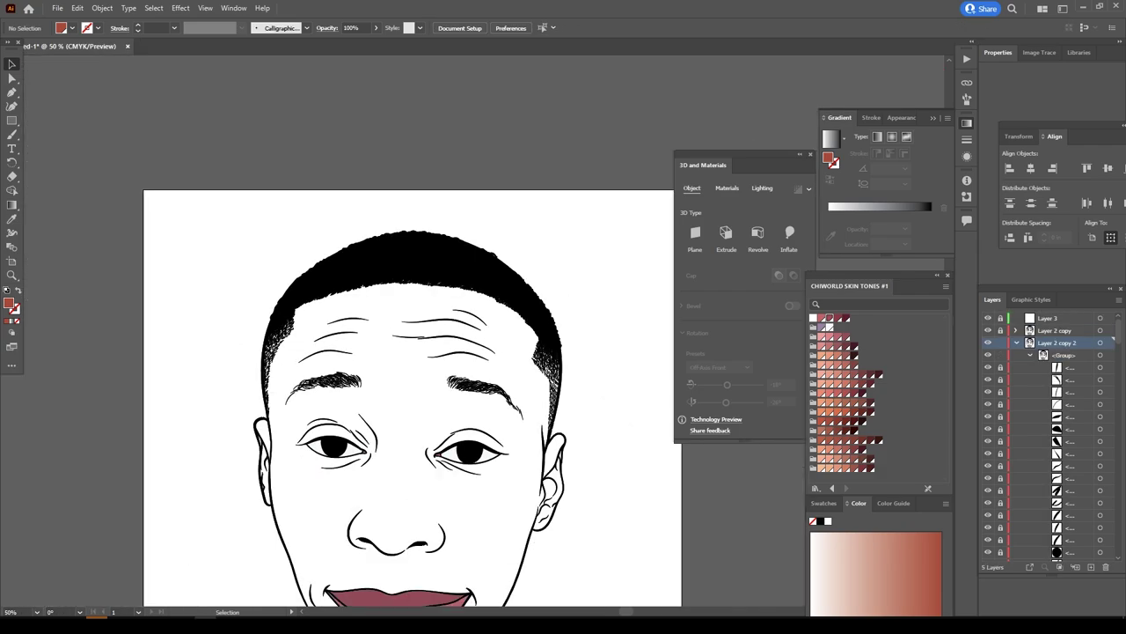
click(1017, 342)
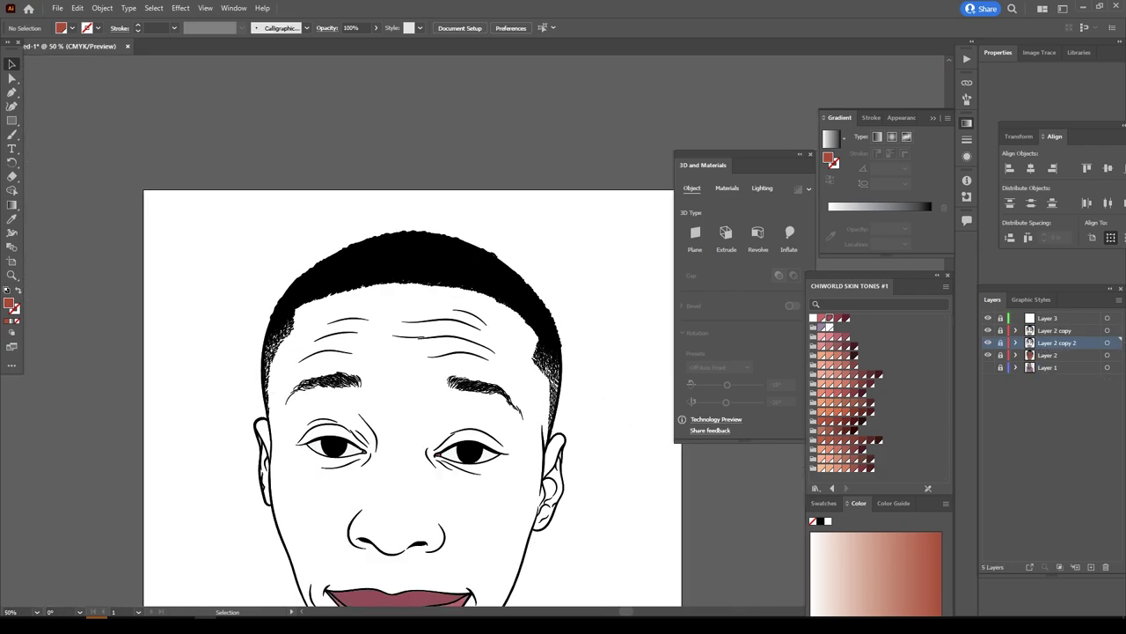
Isolate the hair group near the hairline to inspect it, then exit Isolation Mode.
scroll(423, 242, up, 1)
scroll(422, 242, up, 4)
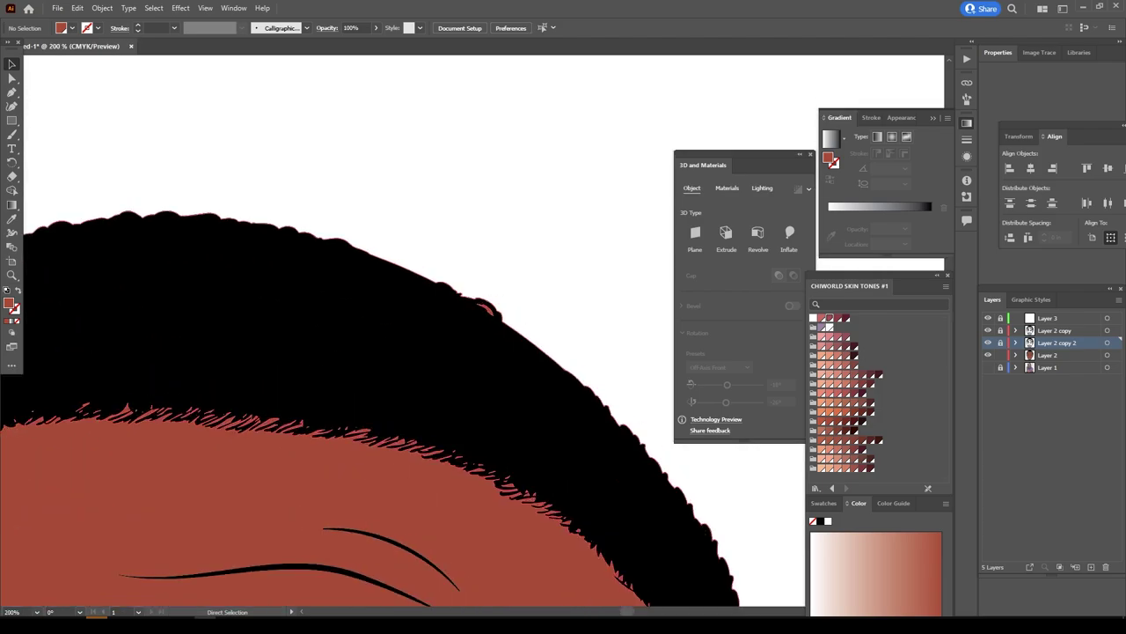
scroll(422, 242, up, 4)
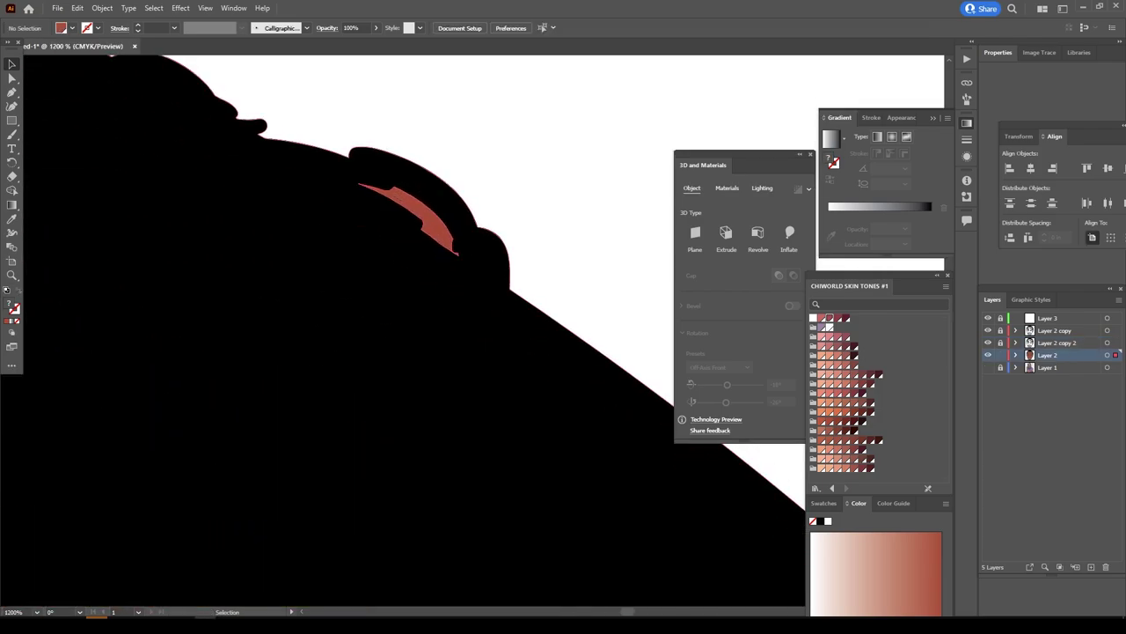
right_click(435, 233)
click(493, 319)
scroll(475, 319, down, 2)
key(Escape)
Add a new Layer 6 above Layer 2 in the Layers panel.
scroll(475, 319, down, 2)
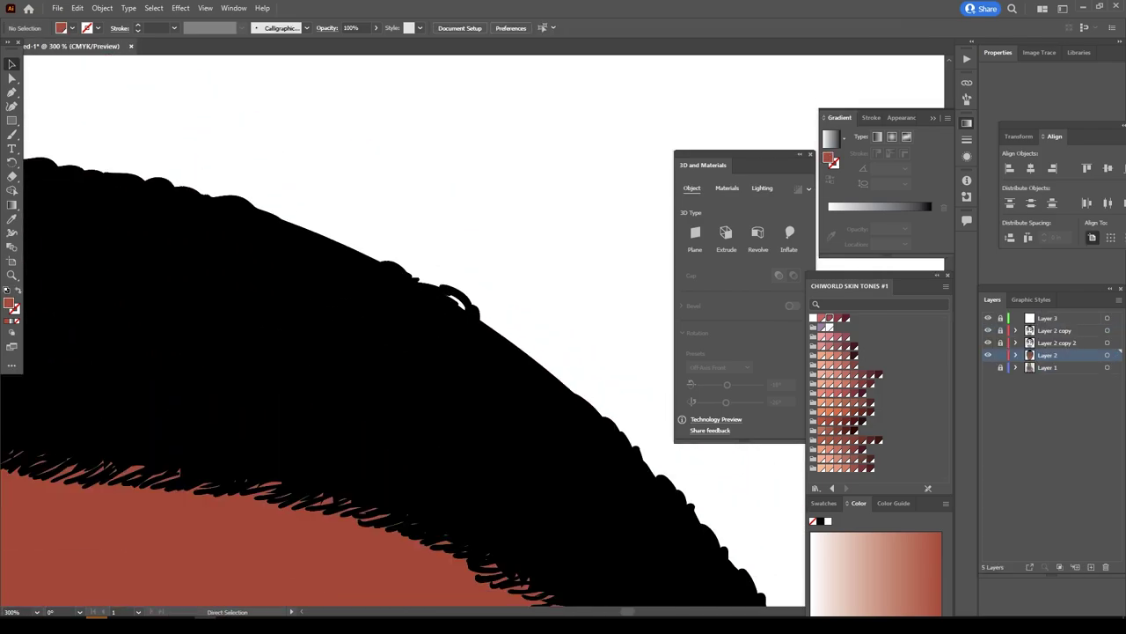
scroll(475, 318, down, 2)
scroll(476, 319, down, 2)
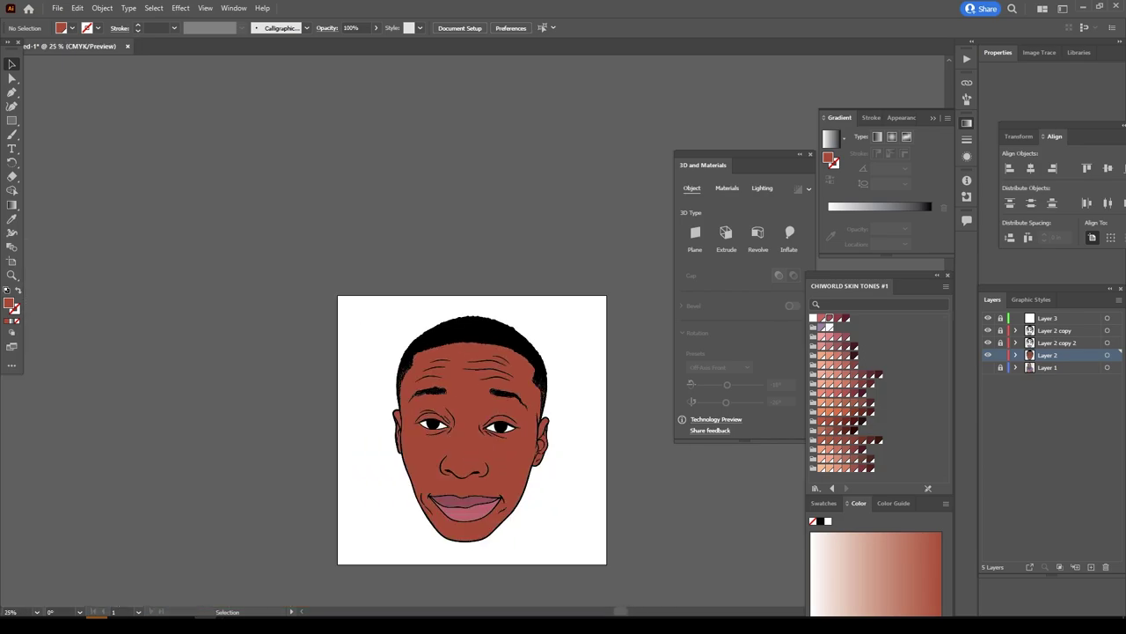
click(1091, 567)
Switch to the Pencil tool and select the existing shadow shape under the nose.
scroll(474, 483, up, 1)
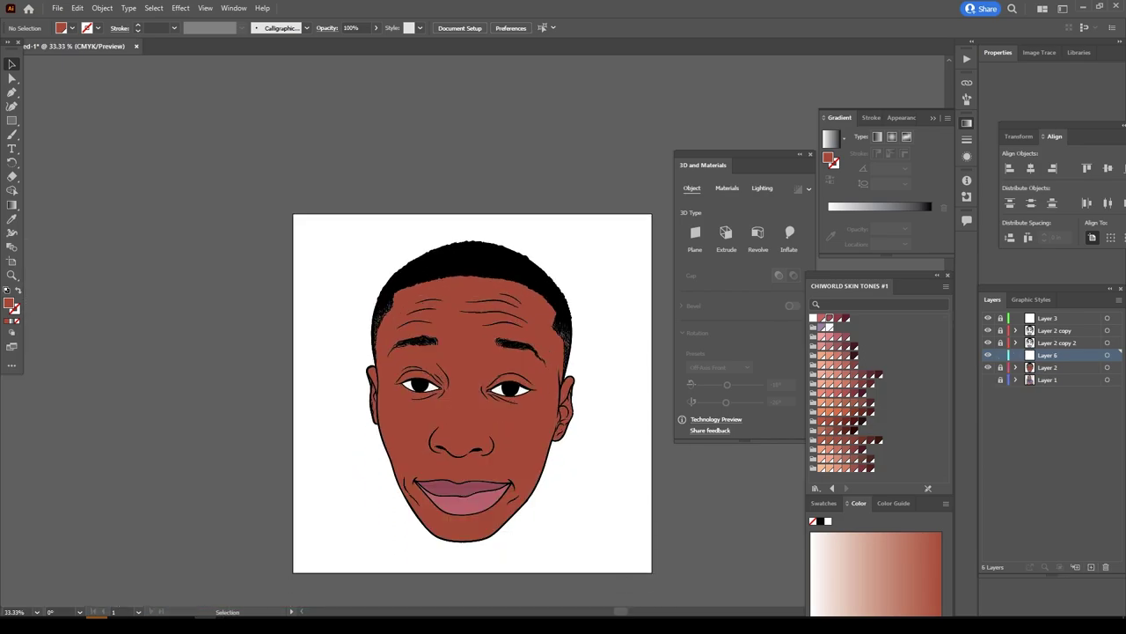
scroll(474, 482, up, 1)
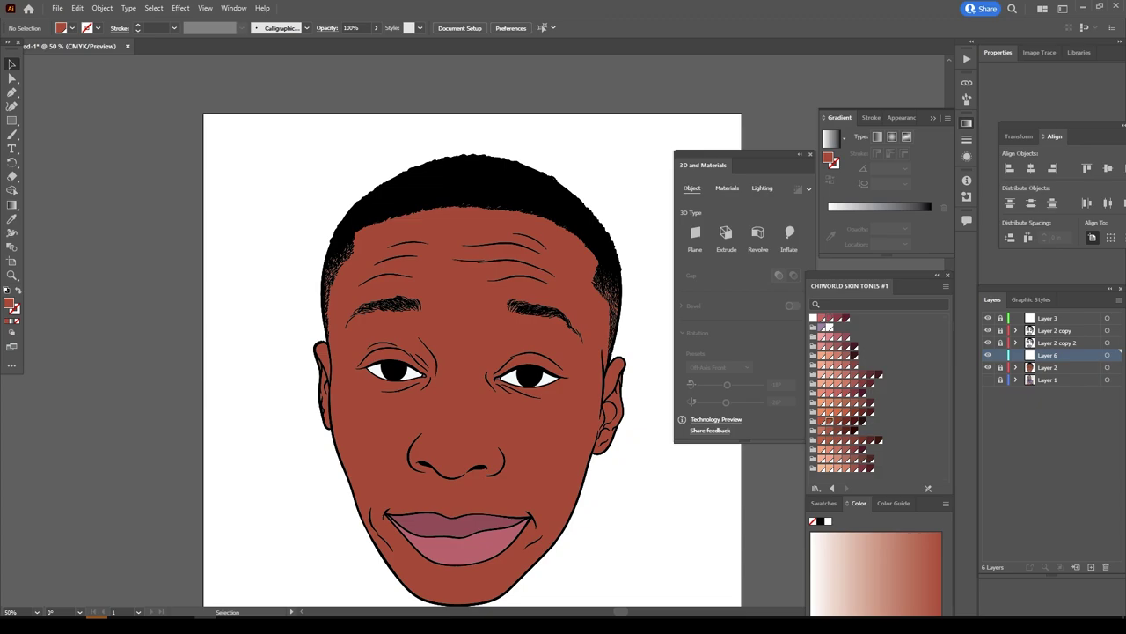
click(13, 133)
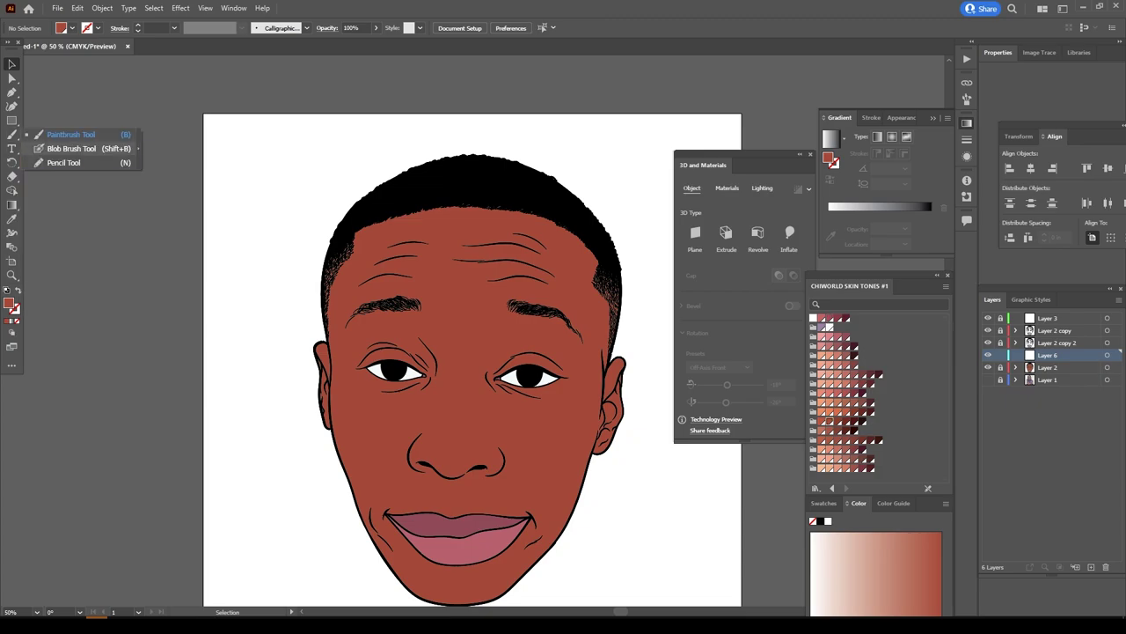
click(70, 163)
scroll(468, 581, up, 1)
scroll(477, 411, up, 1)
scroll(476, 411, up, 2)
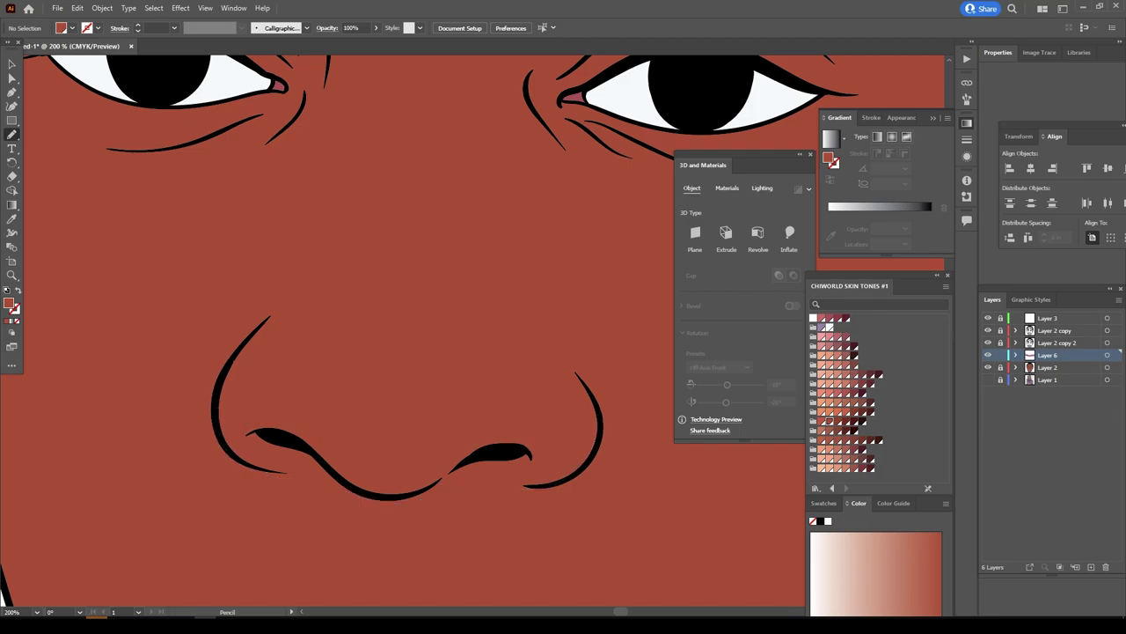
key(v)
click(404, 458)
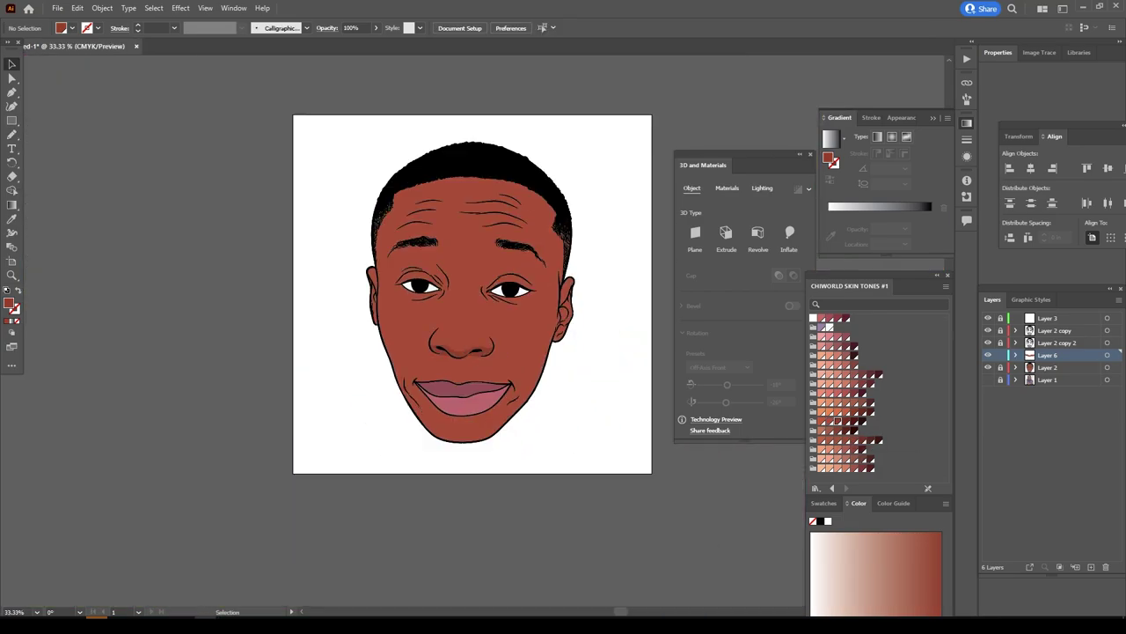
scroll(413, 334, up, 3)
Draw a closed darker shadow shape along the side of the nose.
key(n)
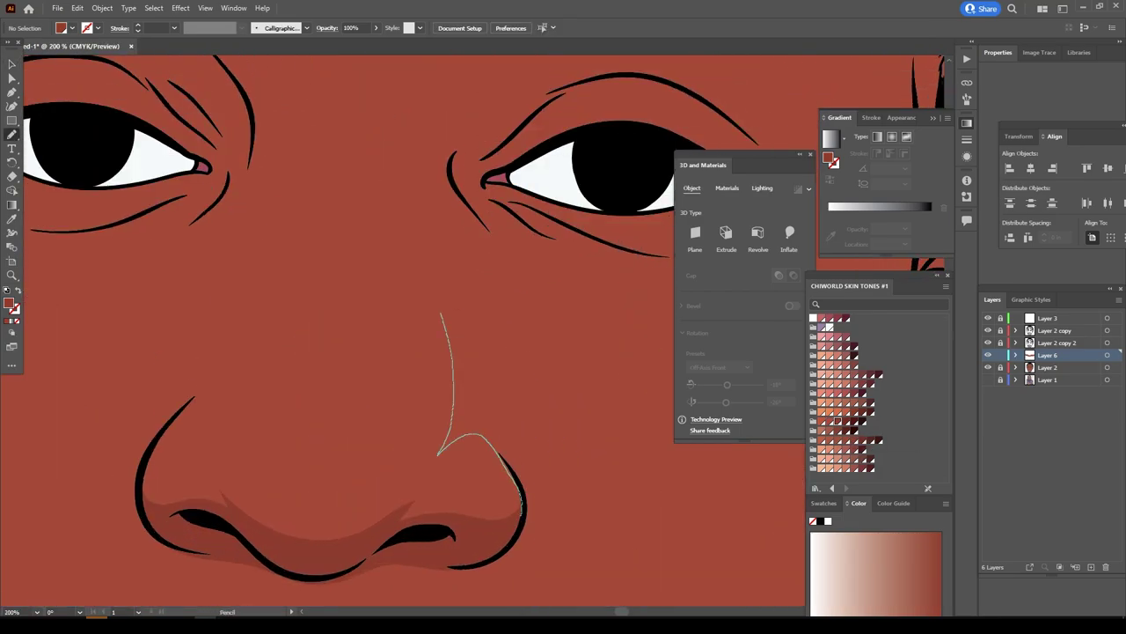
drag(440, 313, 517, 493)
key(ctrl+minus)
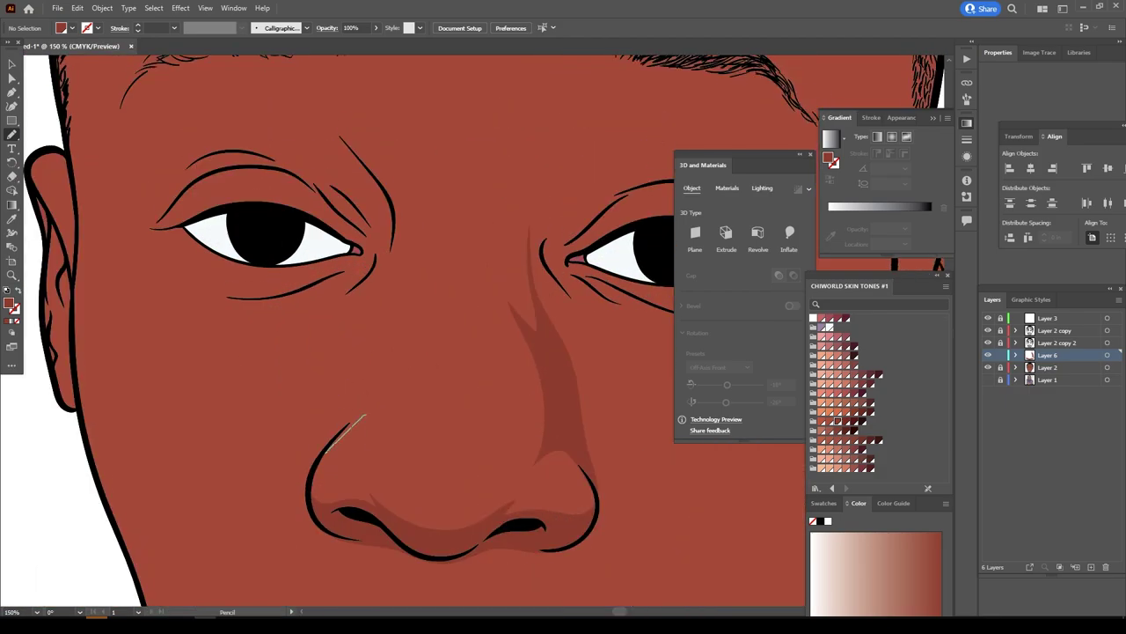
drag(327, 449, 405, 264)
scroll(405, 334, down, 3)
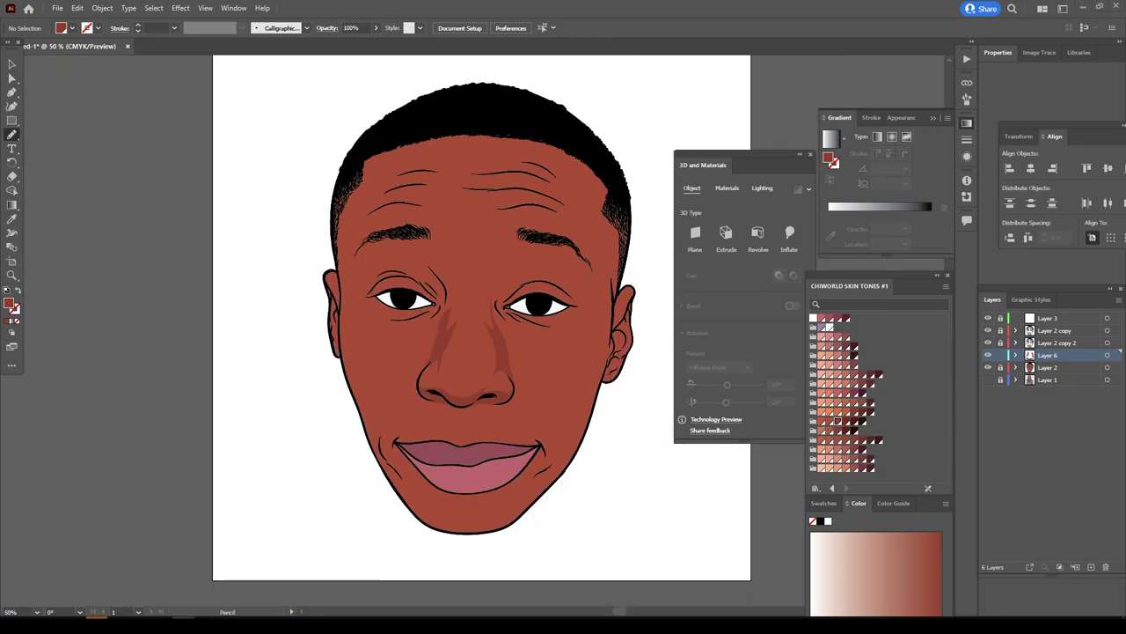
Draw a darker shadow shape running from the nose side up to the brow.
scroll(405, 334, up, 3)
key(ctrl+minus)
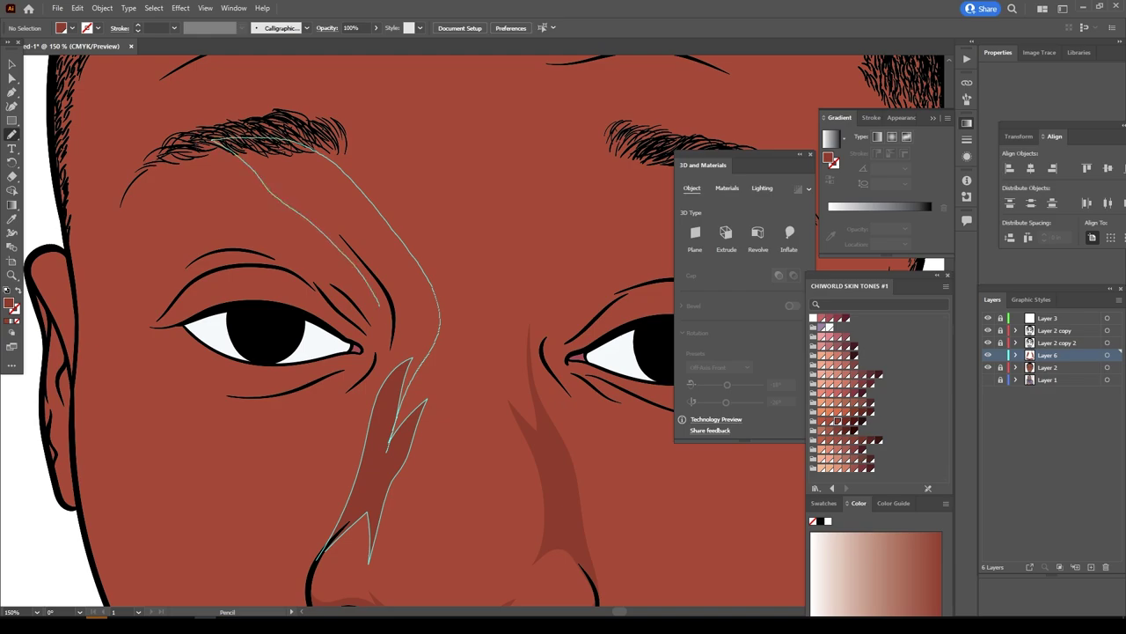
mouse_move(426, 360)
mouse_down()
mouse_move(394, 369)
mouse_move(380, 393)
mouse_up()
key(ctrl+minus)
scroll(594, 348, up, 3)
scroll(382, 393, down, 3)
scroll(382, 393, down, 1)
scroll(413, 422, up, 3)
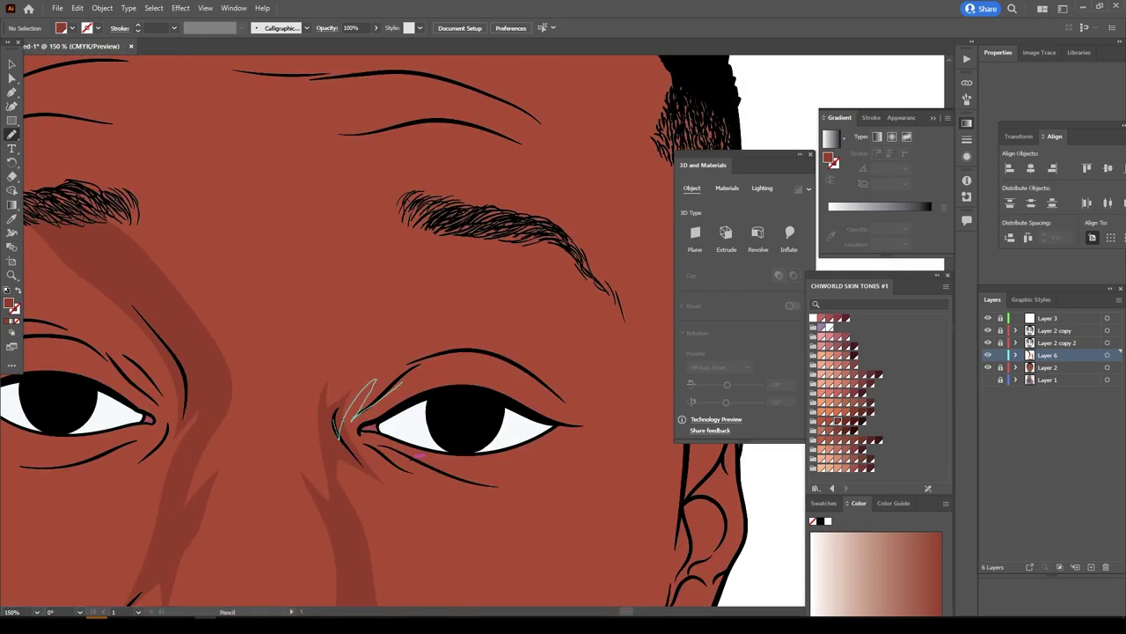
Add shadow shapes beside the eye corner, around the brow and under the eye.
mouse_move(413, 268)
mouse_down()
mouse_move(339, 427)
mouse_move(562, 248)
mouse_up()
scroll(352, 413, down, 3)
scroll(423, 387, up, 3)
scroll(562, 248, down, 3)
scroll(562, 264, down, 1)
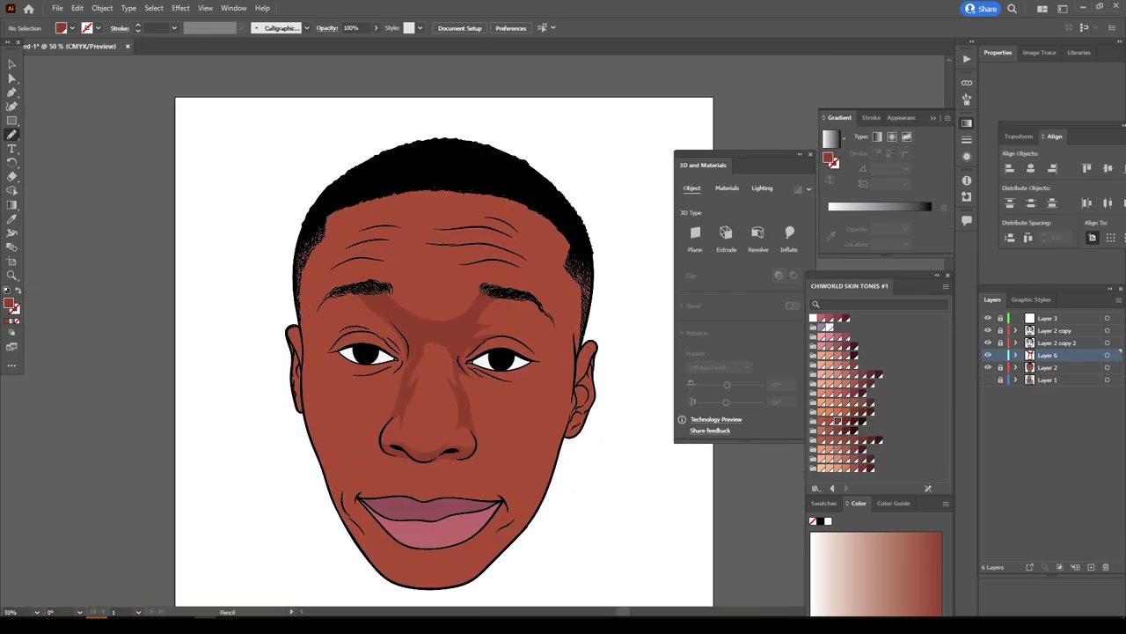
scroll(557, 352, up, 2)
scroll(557, 352, up, 3)
mouse_move(467, 343)
mouse_down()
mouse_move(539, 254)
mouse_move(466, 361)
mouse_up()
scroll(466, 361, down, 3)
scroll(457, 352, up, 3)
drag(421, 315, 432, 316)
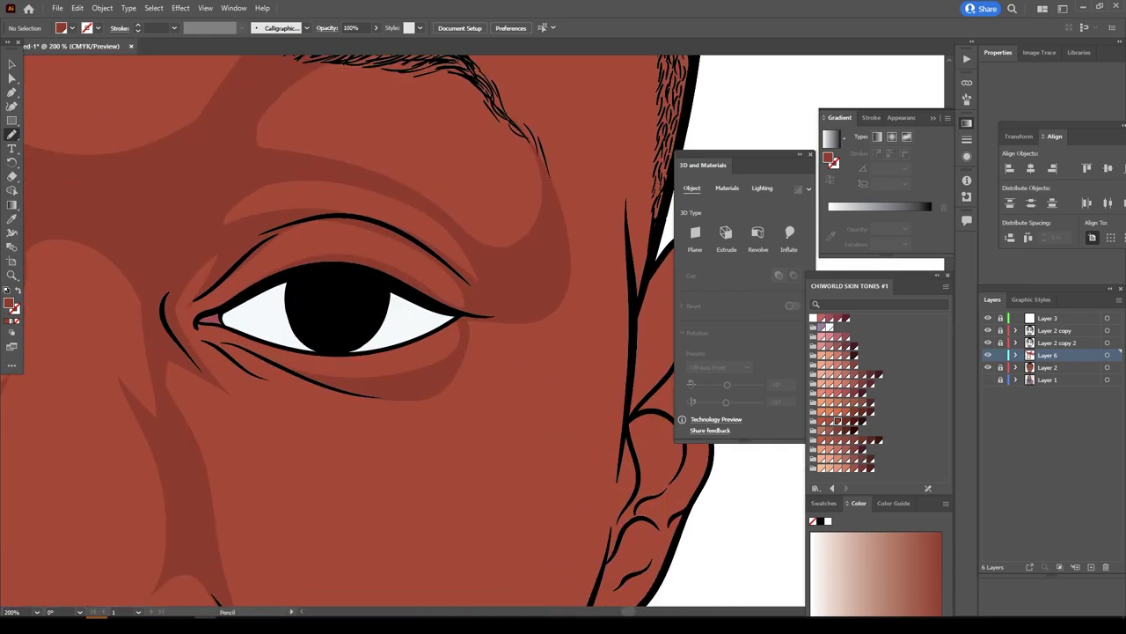
Extend a shadow shape down and back up along the jawline.
drag(633, 502, 504, 476)
drag(377, 308, 475, 66)
scroll(480, 264, up, 3)
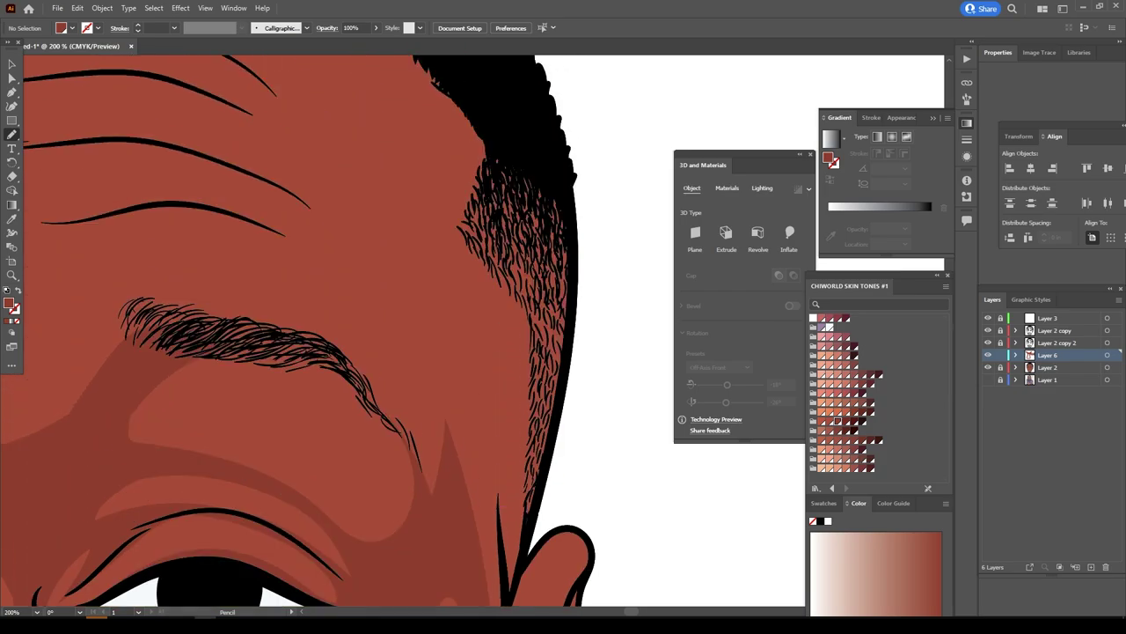
scroll(476, 522, down, 3)
scroll(476, 521, up, 2)
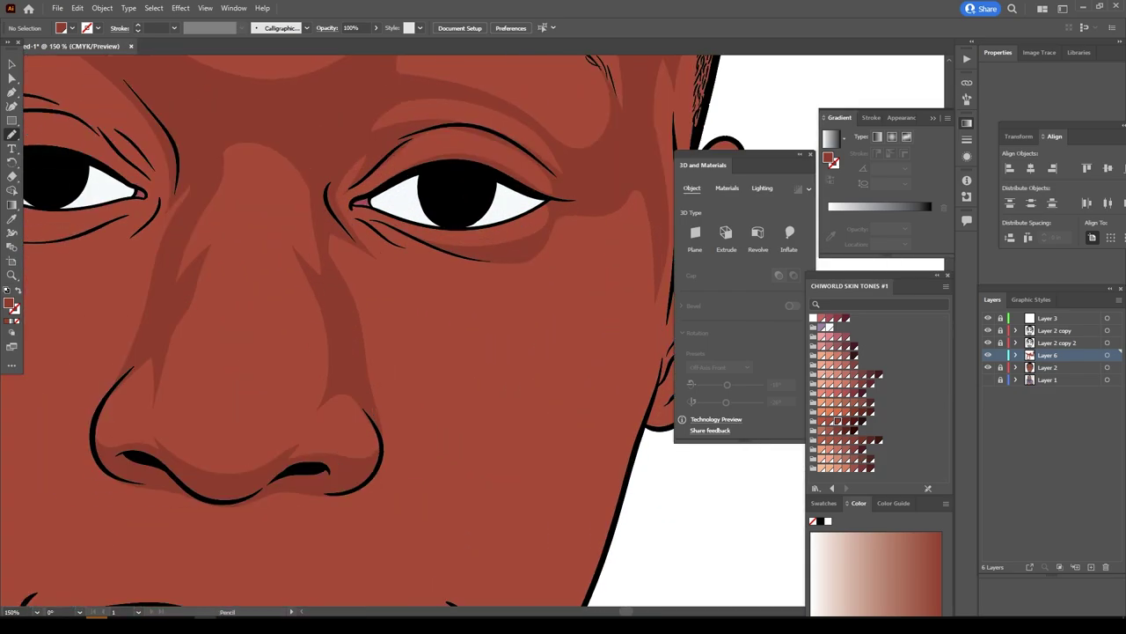
scroll(476, 352, down, 3)
drag(541, 106, 437, 506)
drag(361, 387, 515, 66)
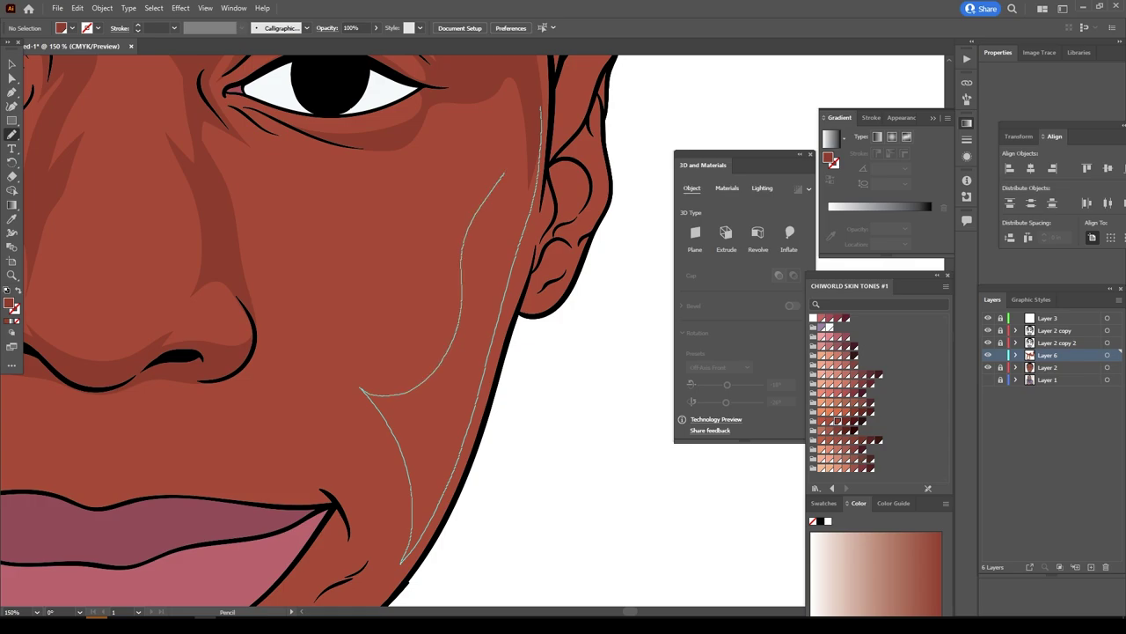
scroll(515, 66, down, 3)
scroll(255, 277, up, 3)
scroll(255, 277, up, 1)
Shade around the eyebrow and from the cheek across the forehead wrinkles.
mouse_move(334, 245)
mouse_down()
mouse_move(532, 361)
mouse_move(251, 213)
mouse_up()
scroll(352, 330, up, 5)
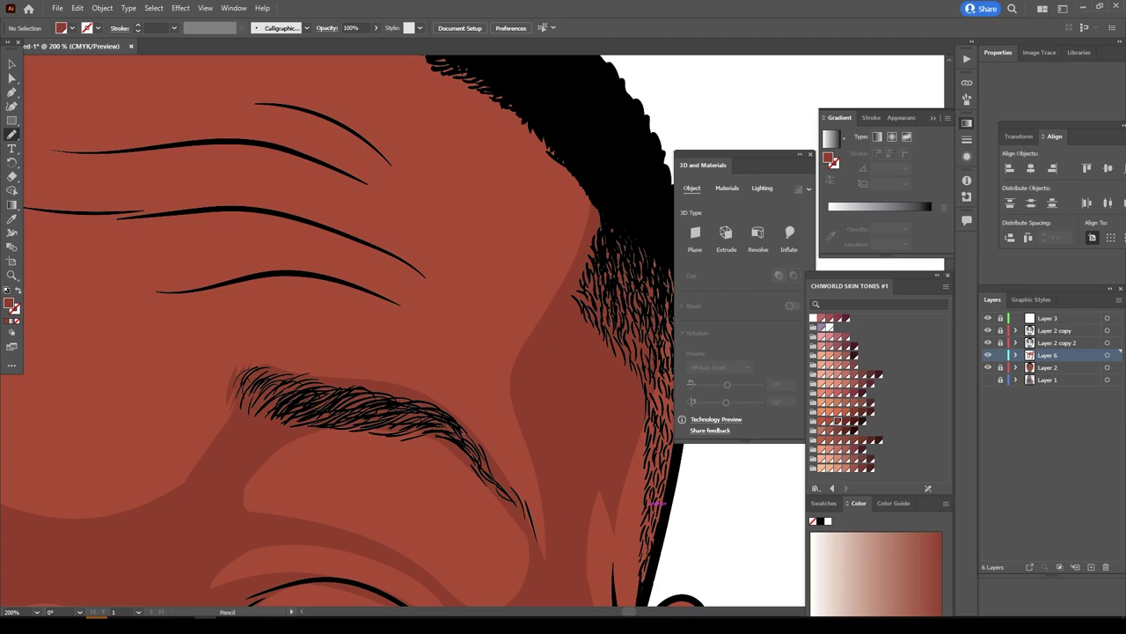
drag(550, 445, 250, 140)
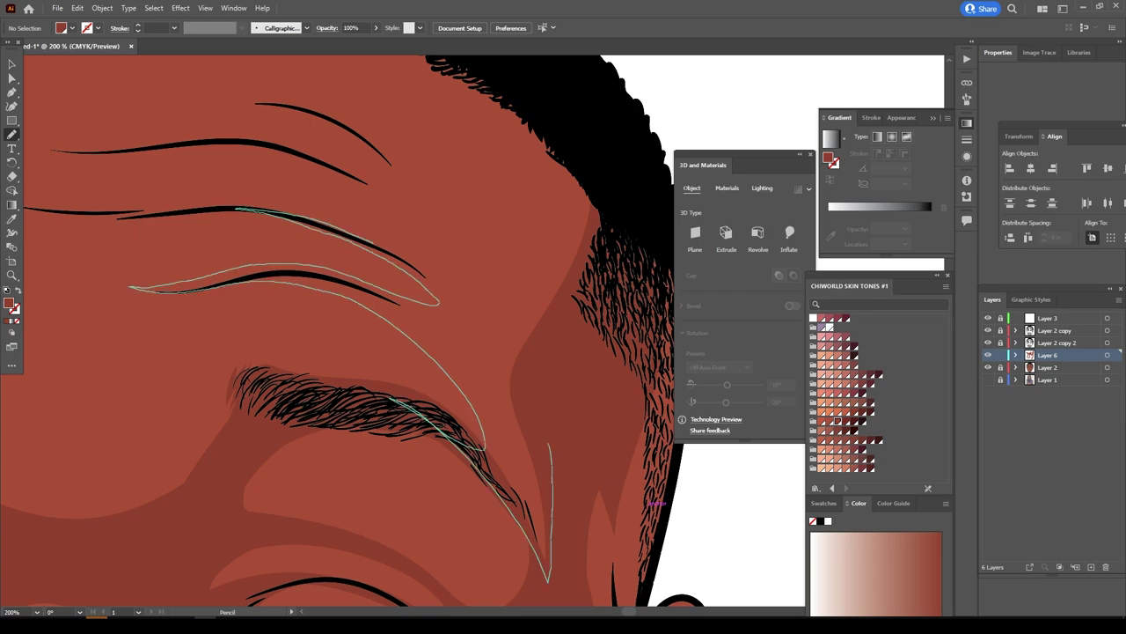
key(ctrl+0)
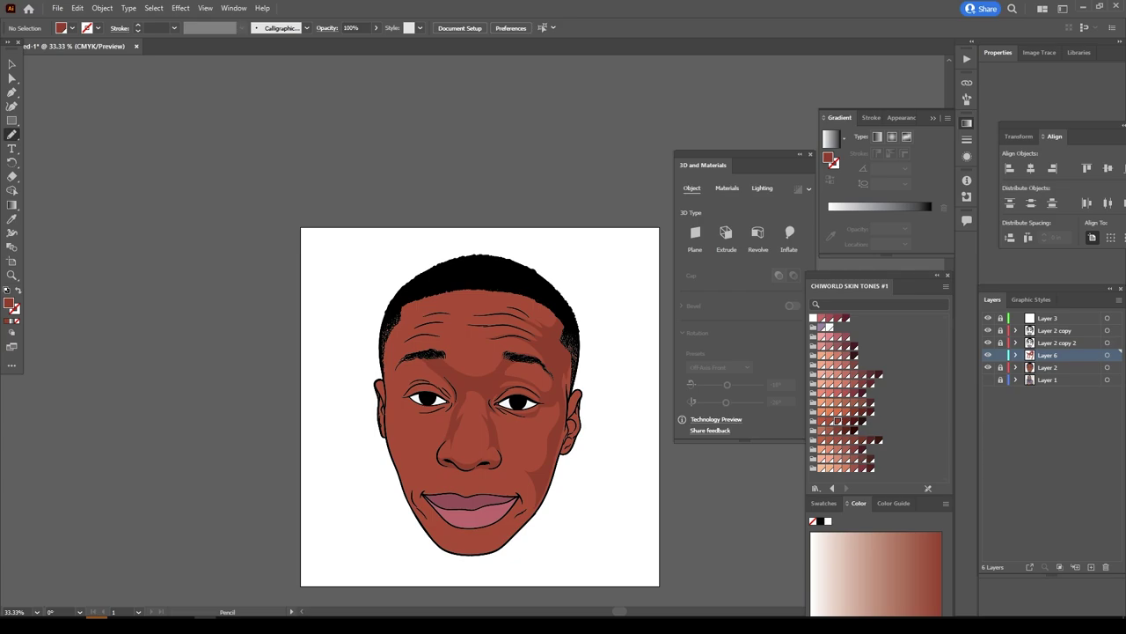
Trace shading shapes along the forehead wrinkles up to the hairline.
scroll(414, 318, up, 5)
scroll(414, 318, up, 1)
mouse_move(293, 483)
mouse_down()
mouse_move(446, 97)
mouse_move(264, 592)
mouse_up()
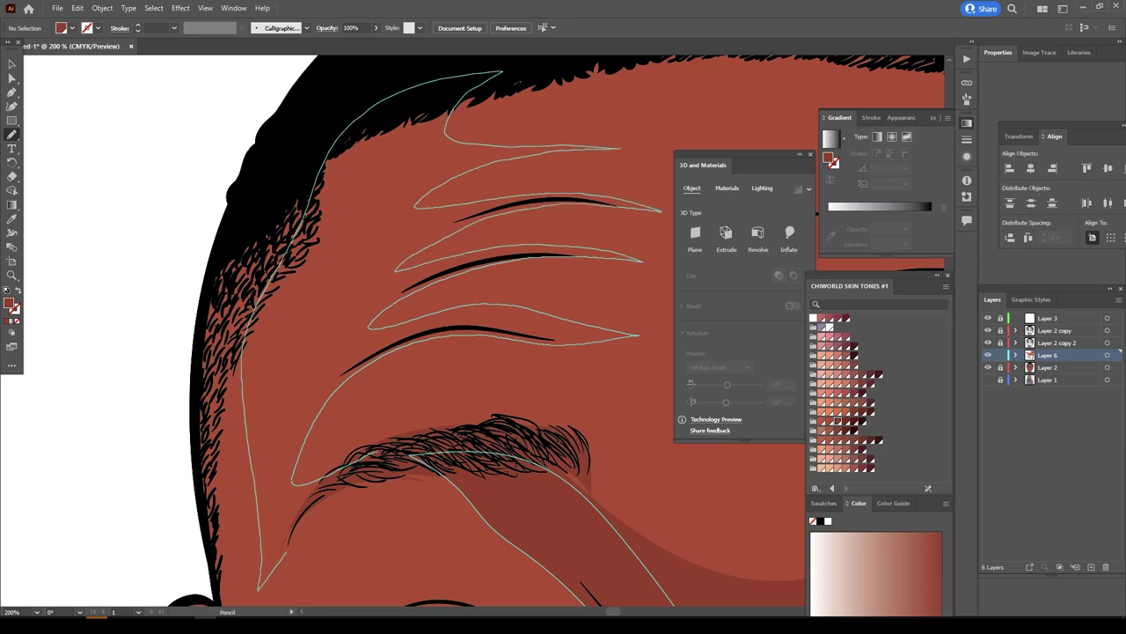
key(ctrl+0)
scroll(452, 314, up, 5)
drag(691, 461, 365, 398)
scroll(433, 369, up, 1)
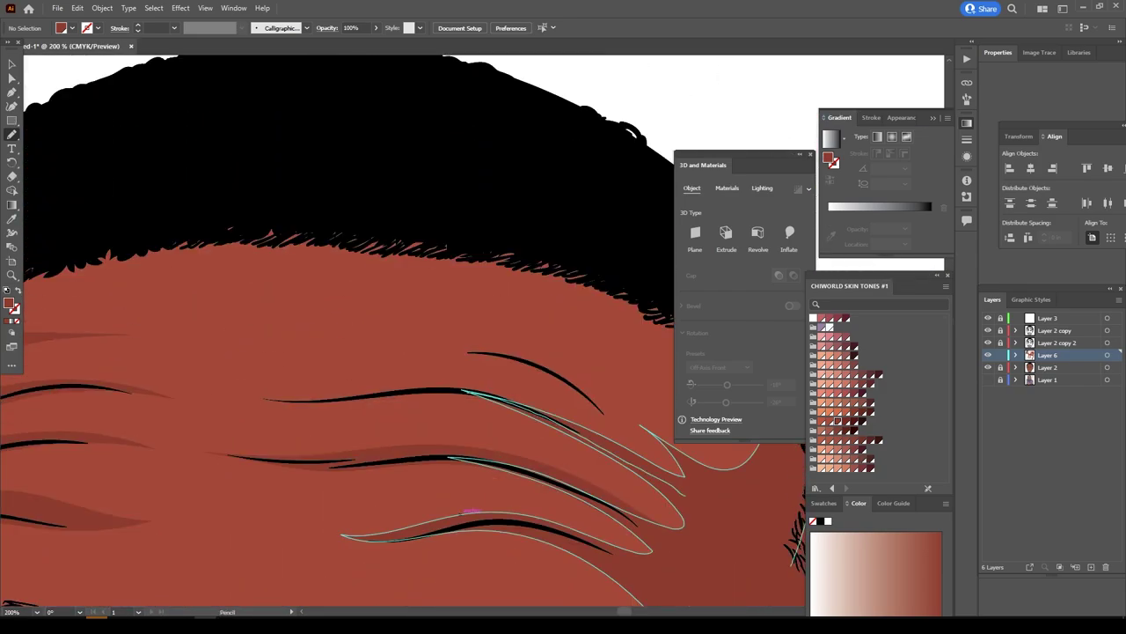
scroll(433, 407, up, 2)
drag(433, 406, 614, 500)
key(ctrl+0)
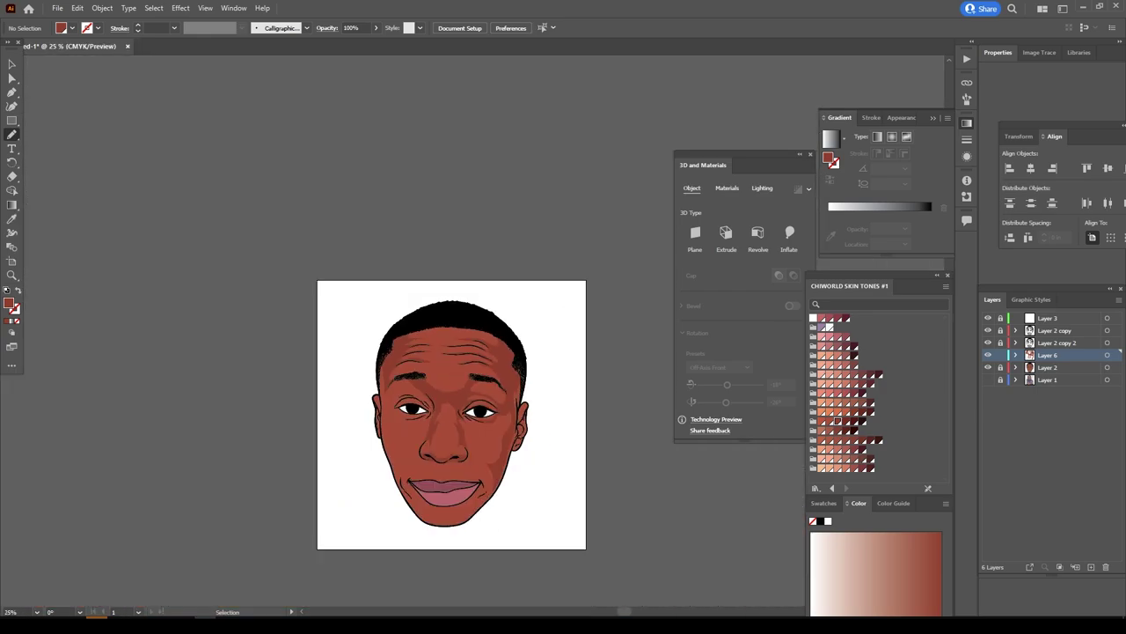
alt+scroll(334, 264, up, 5)
Draw a dark under-eye shadow, an eyelid-crease shadow and a light highlight above the eyelid.
drag(482, 304, 264, 352)
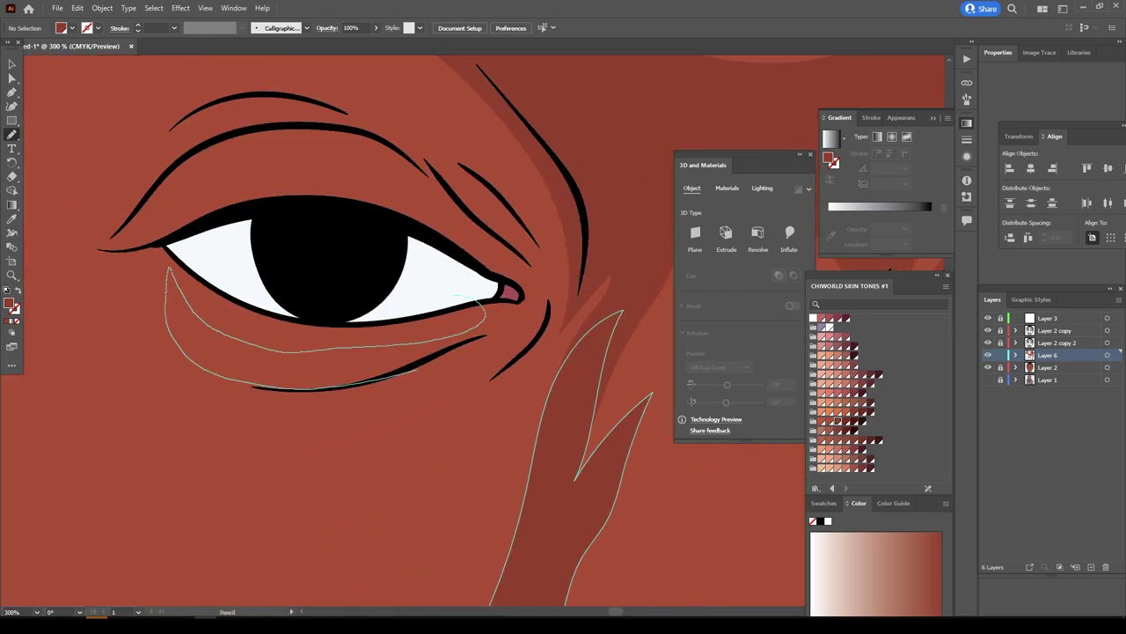
scroll(352, 352, up, 2)
scroll(352, 352, up, 1)
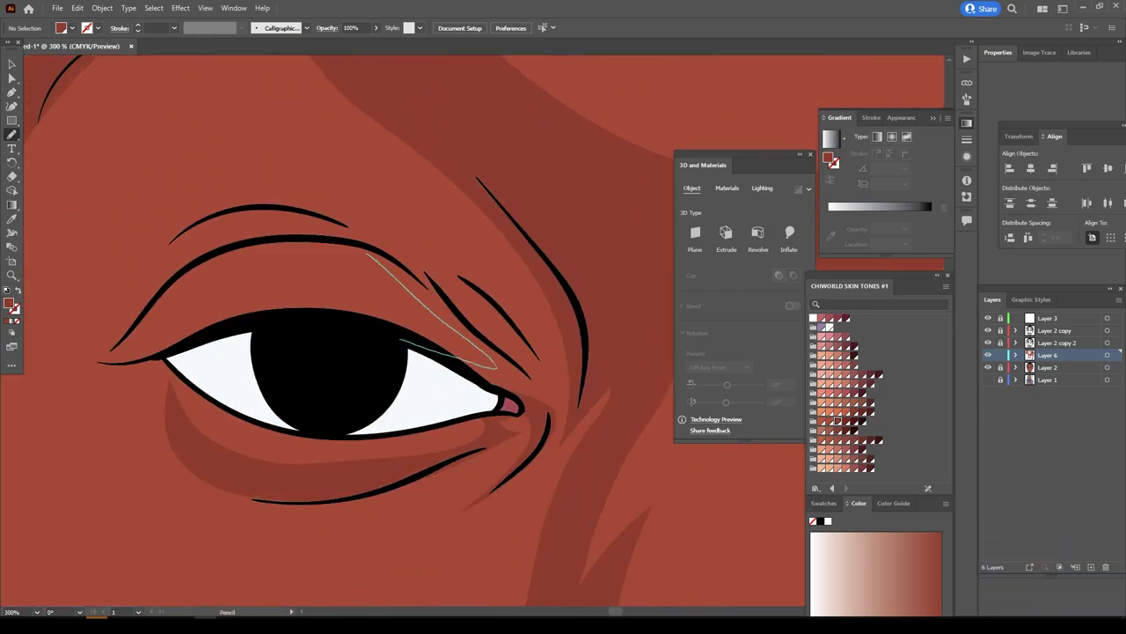
drag(369, 245, 528, 370)
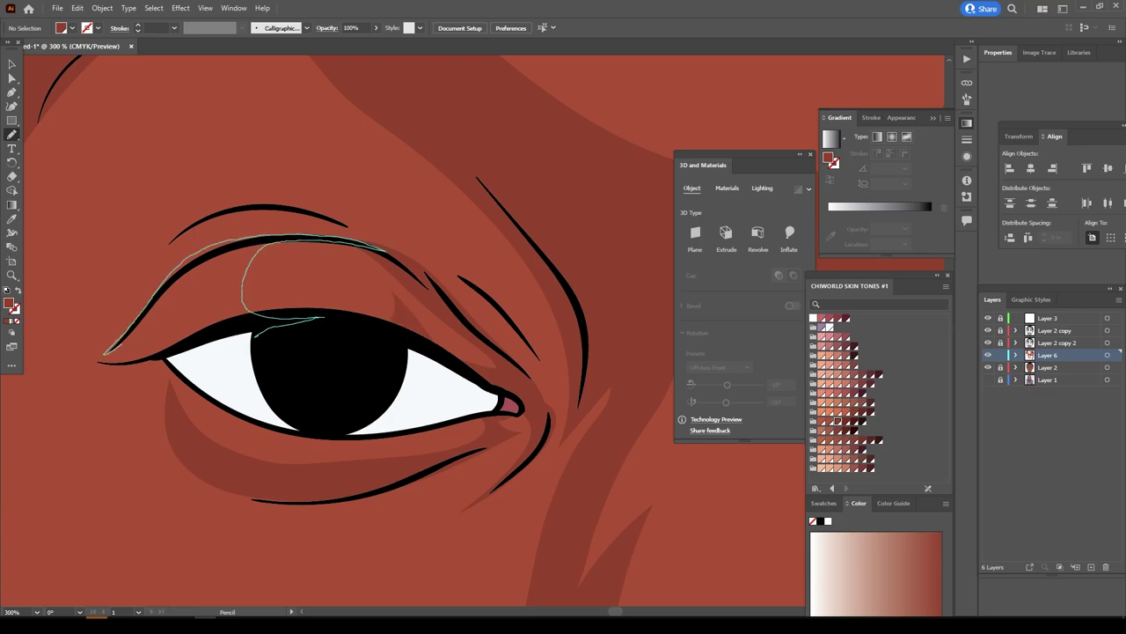
drag(374, 333, 105, 361)
scroll(106, 361, up, 2)
Add shading beside the eye corner and a shadow shape beneath the eyebrow.
mouse_move(162, 319)
mouse_down()
mouse_move(186, 262)
mouse_move(163, 317)
mouse_up()
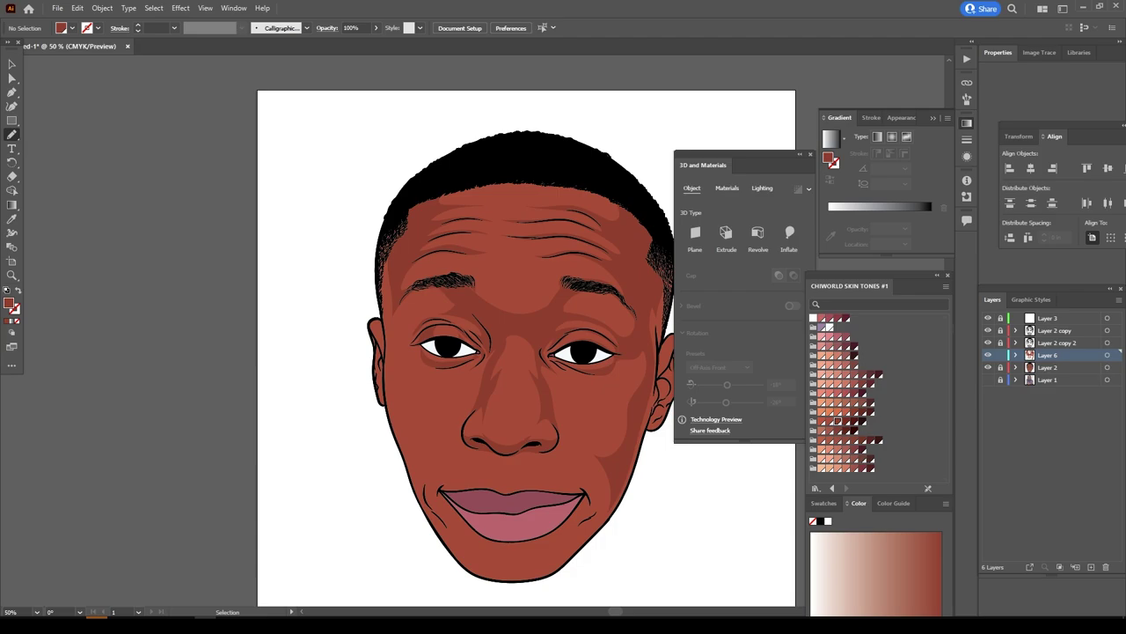
drag(538, 362, 574, 376)
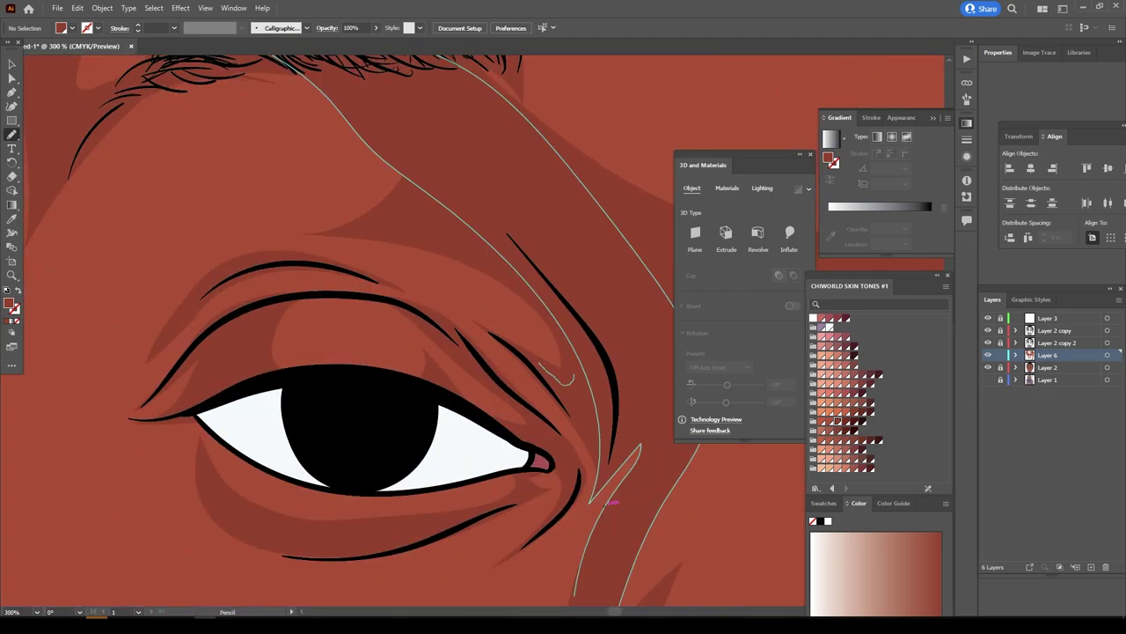
drag(611, 503, 533, 502)
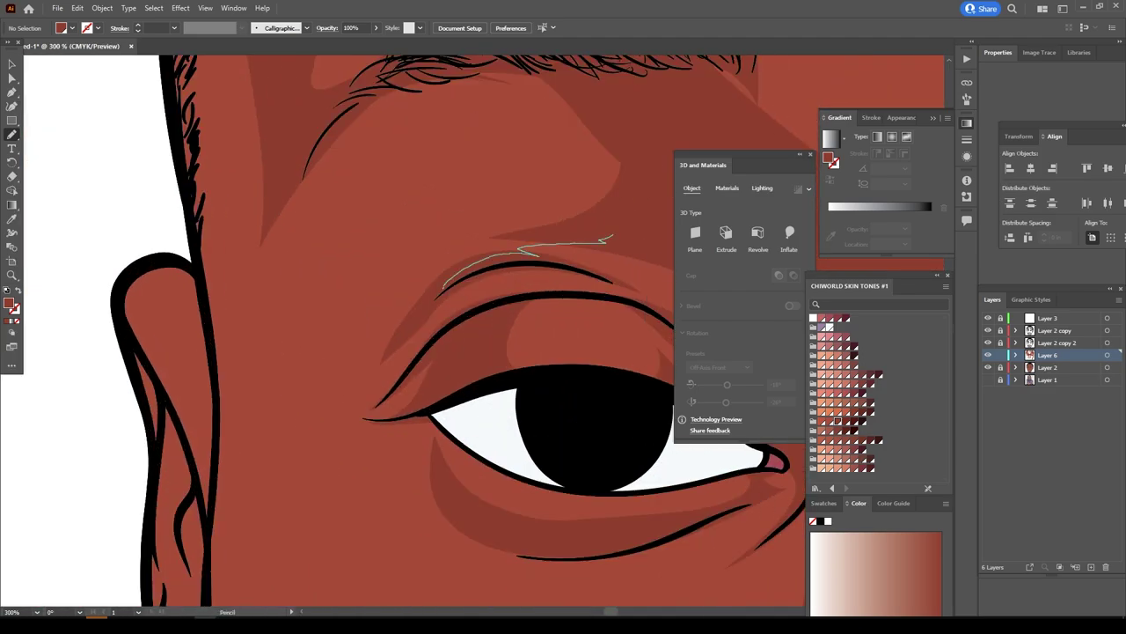
drag(612, 235, 299, 141)
drag(564, 351, 344, 458)
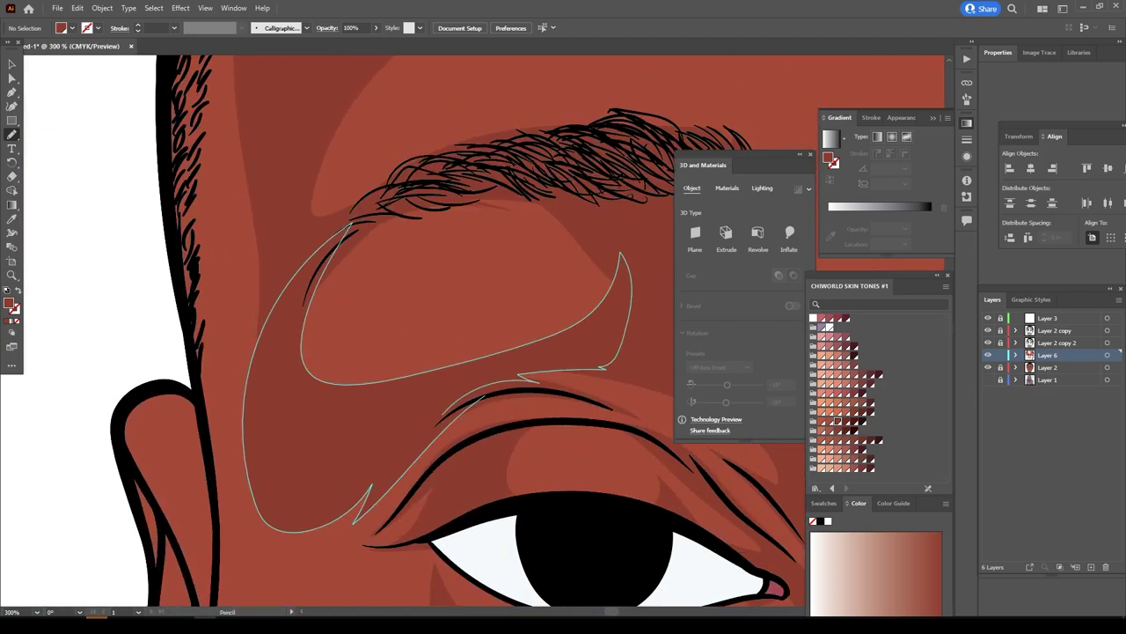
scroll(484, 334, down, 5)
Sketch dark shadow strokes at the mouth corner, the nearby cheek and under the lower lip.
scroll(541, 255, up, 4)
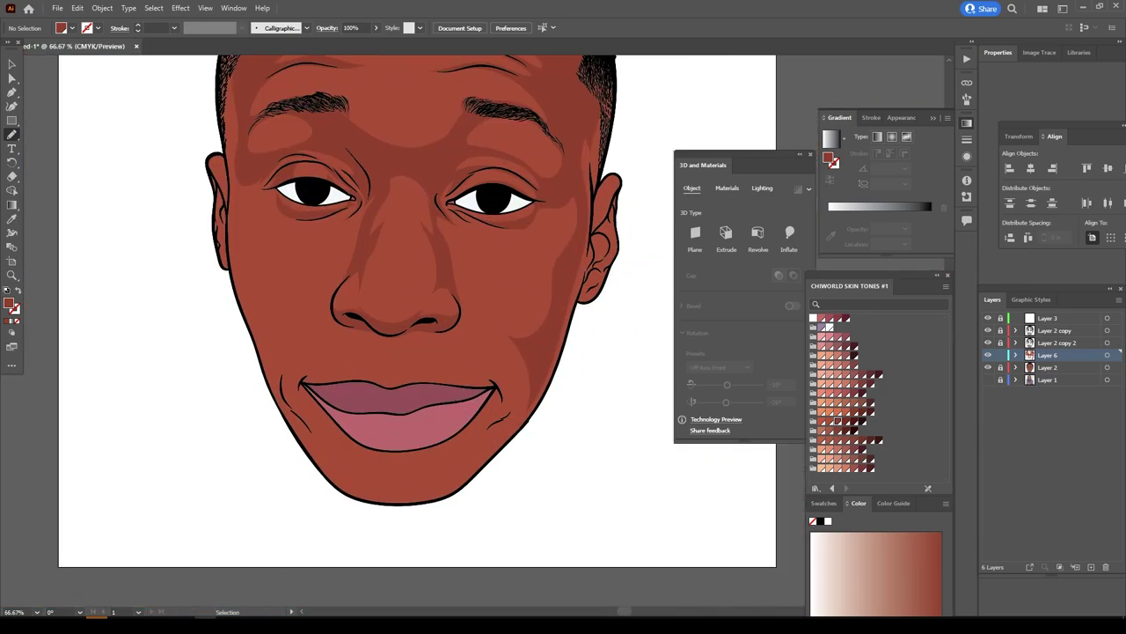
drag(540, 253, 552, 303)
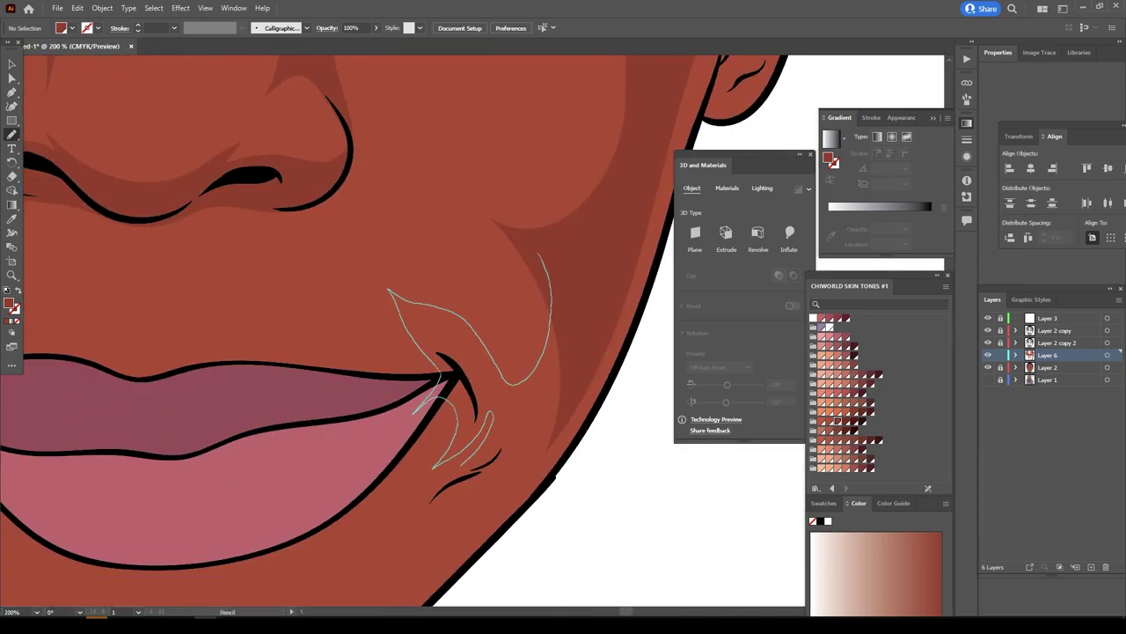
drag(528, 396, 559, 229)
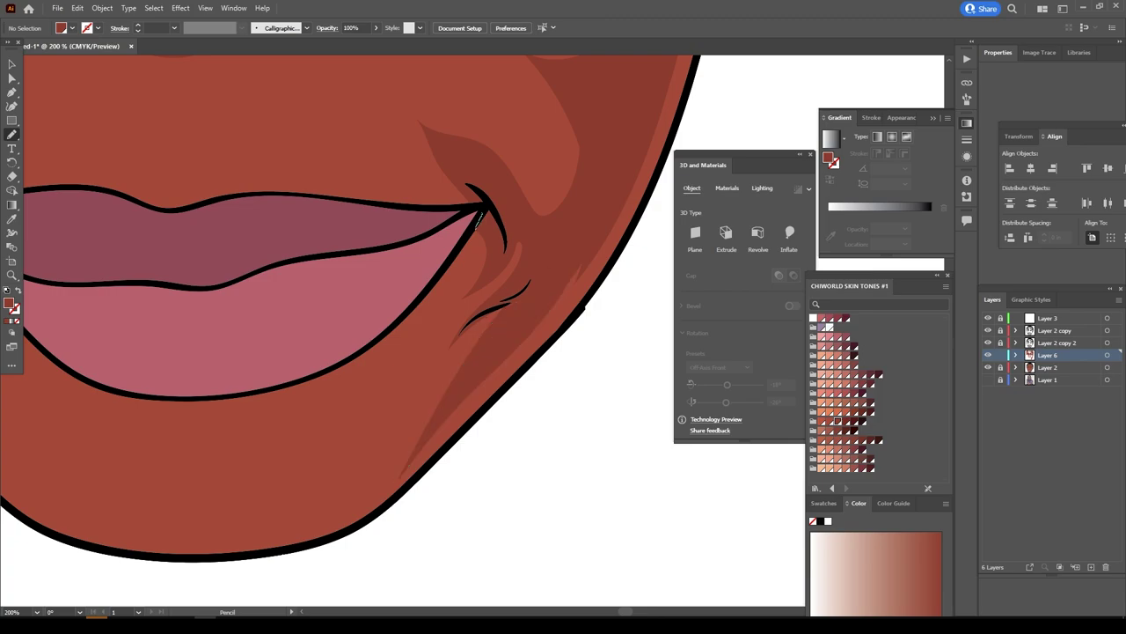
scroll(403, 331, down, 2)
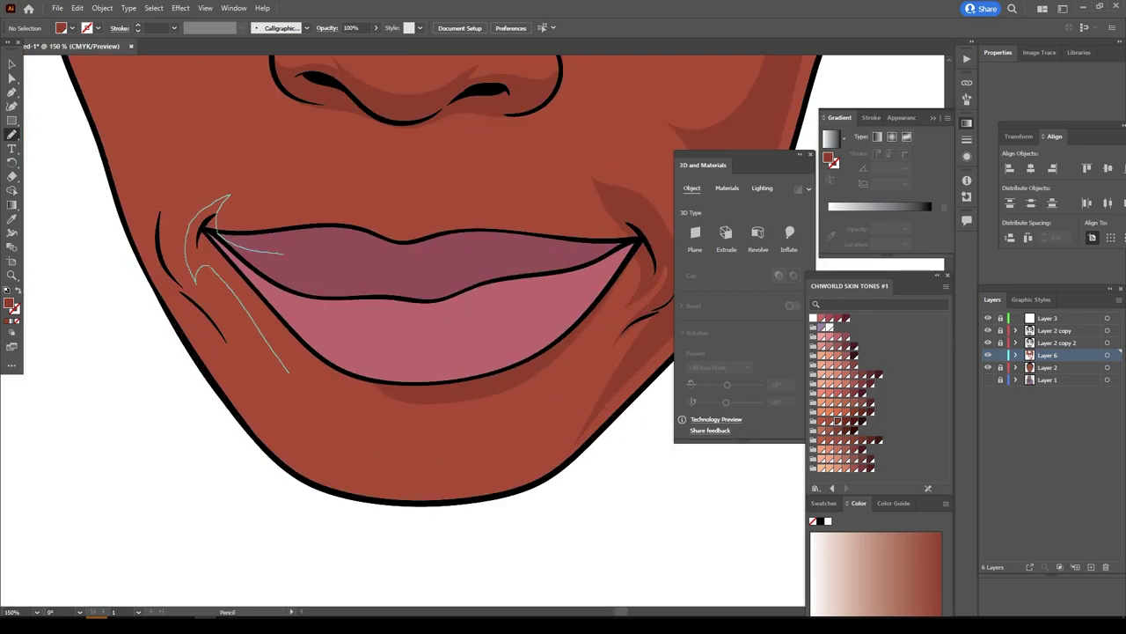
drag(420, 435, 318, 306)
Add dark shading strokes on the left cheek and a thin shadow line beside the nose.
scroll(446, 375, down, 2)
scroll(446, 376, up, 3)
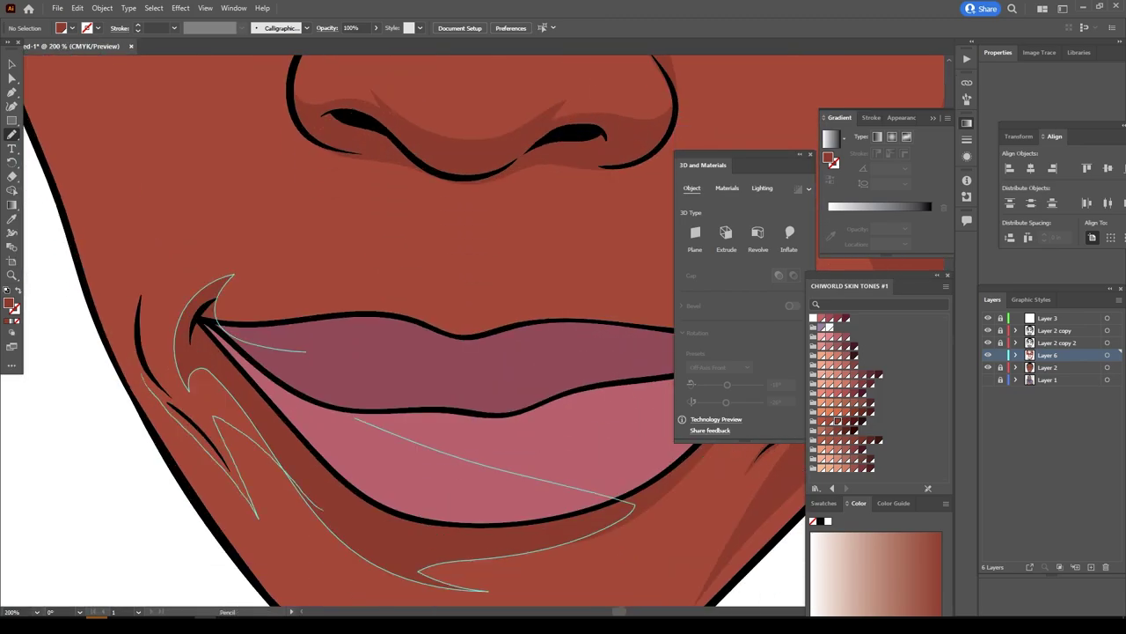
scroll(403, 334, down, 3)
scroll(403, 334, up, 2)
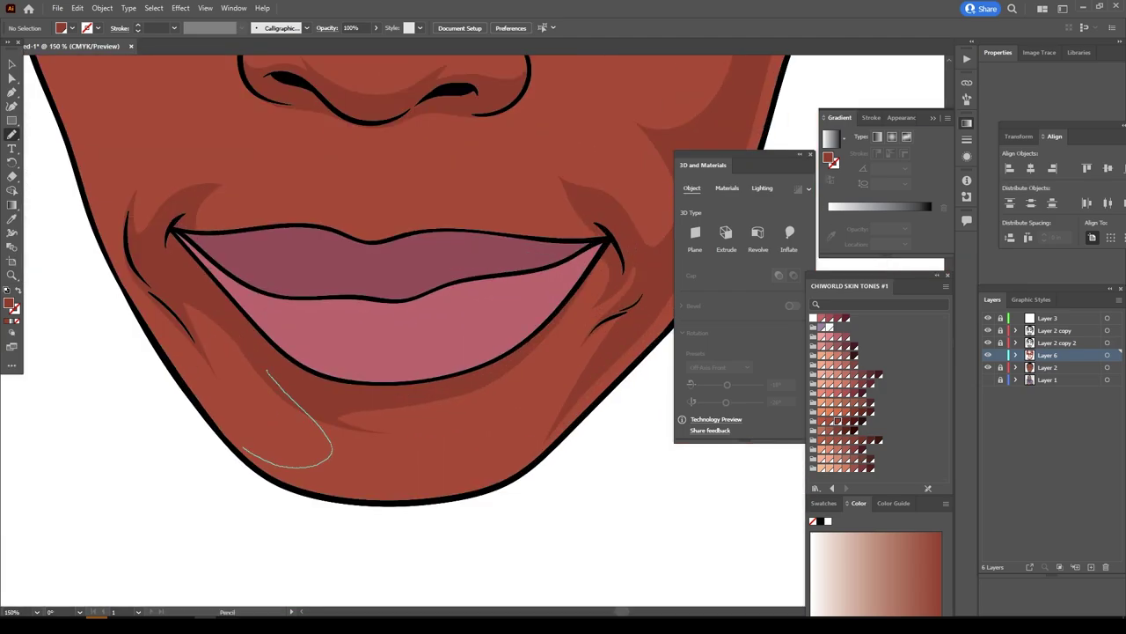
scroll(404, 352, down, 3)
scroll(405, 352, up, 2)
scroll(405, 352, up, 2)
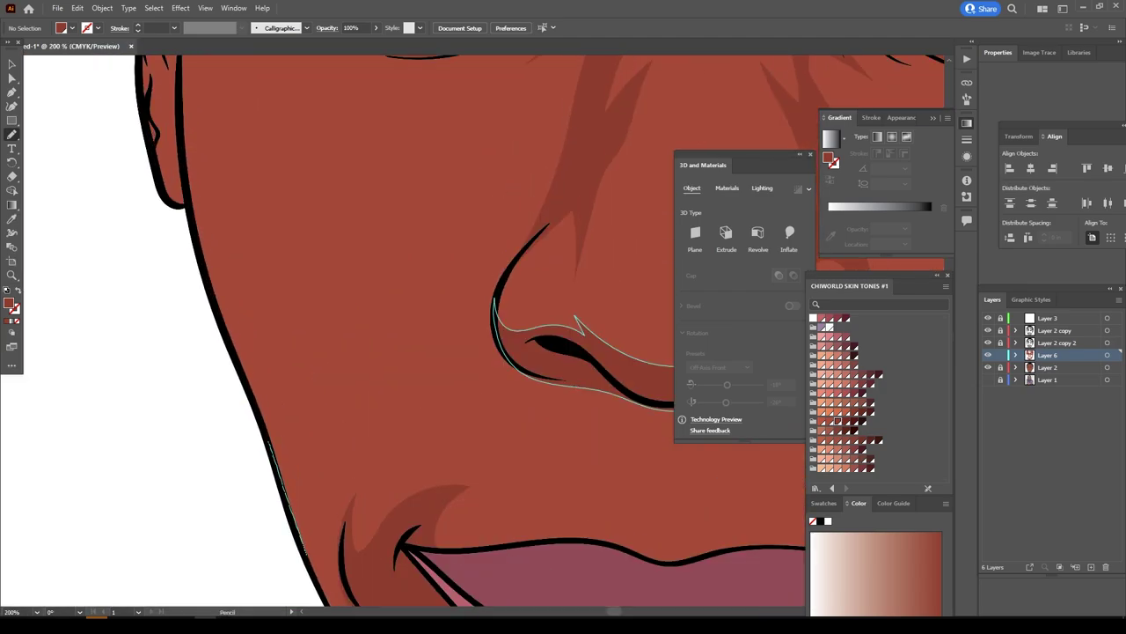
scroll(405, 352, down, 1)
mouse_move(352, 365)
mouse_down()
mouse_move(222, 464)
mouse_move(214, 173)
mouse_up()
scroll(405, 352, down, 3)
scroll(405, 351, up, 4)
scroll(405, 352, up, 1)
drag(421, 269, 311, 415)
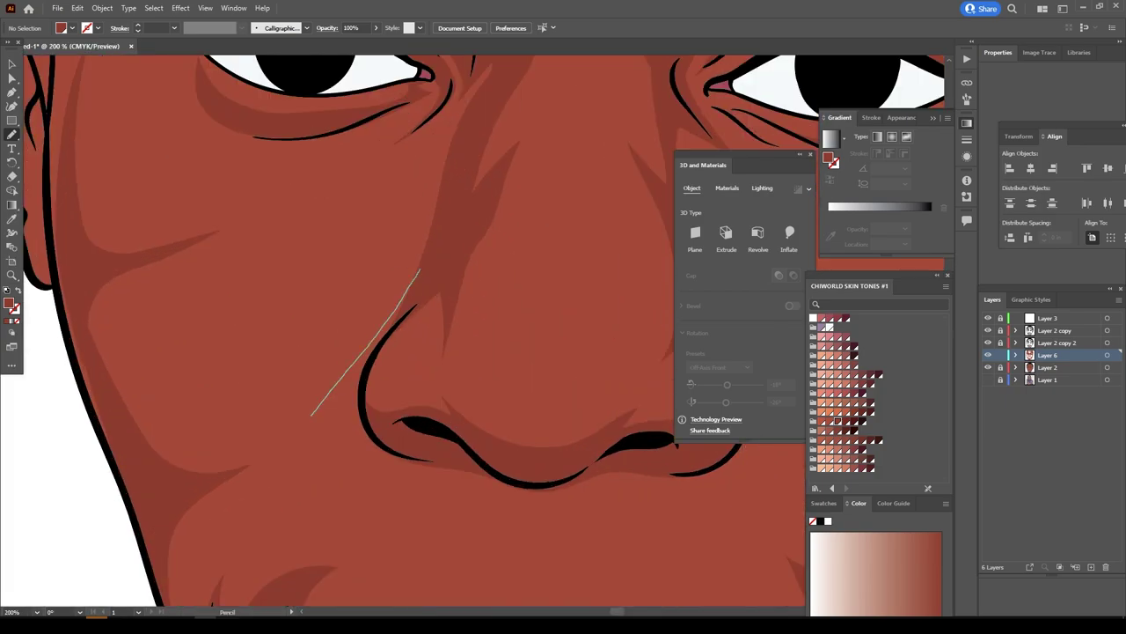
Add a dark stroke on the lower lip and shading near the right eye.
scroll(405, 352, down, 2)
scroll(404, 352, down, 1)
drag(480, 460, 493, 484)
scroll(475, 396, up, 2)
scroll(390, 453, up, 1)
scroll(390, 452, up, 2)
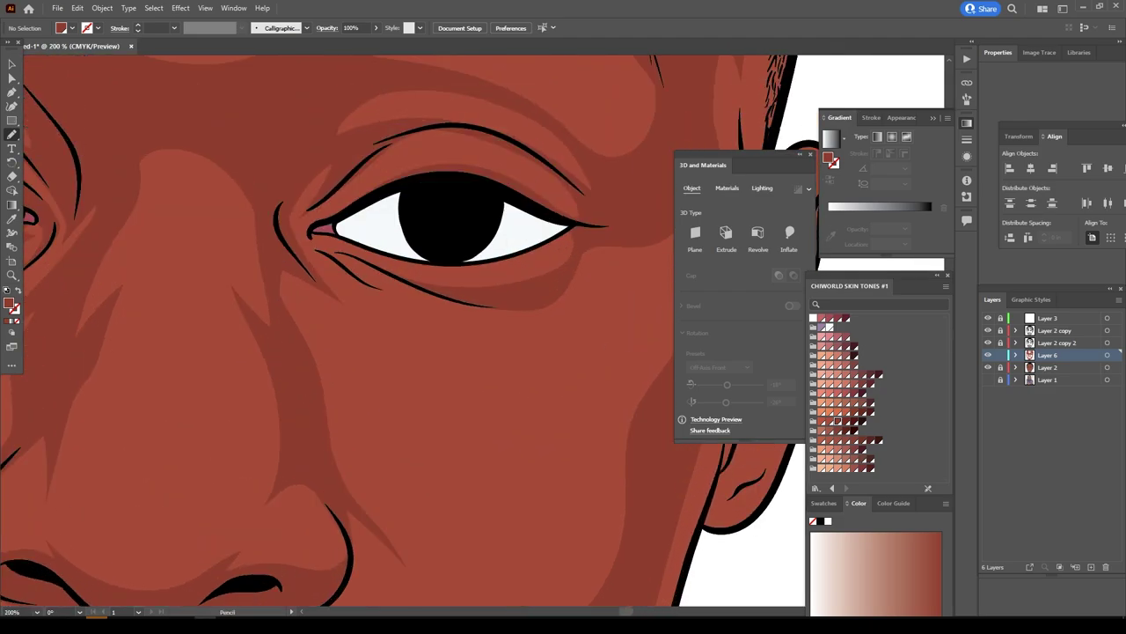
scroll(235, 185, up, 3)
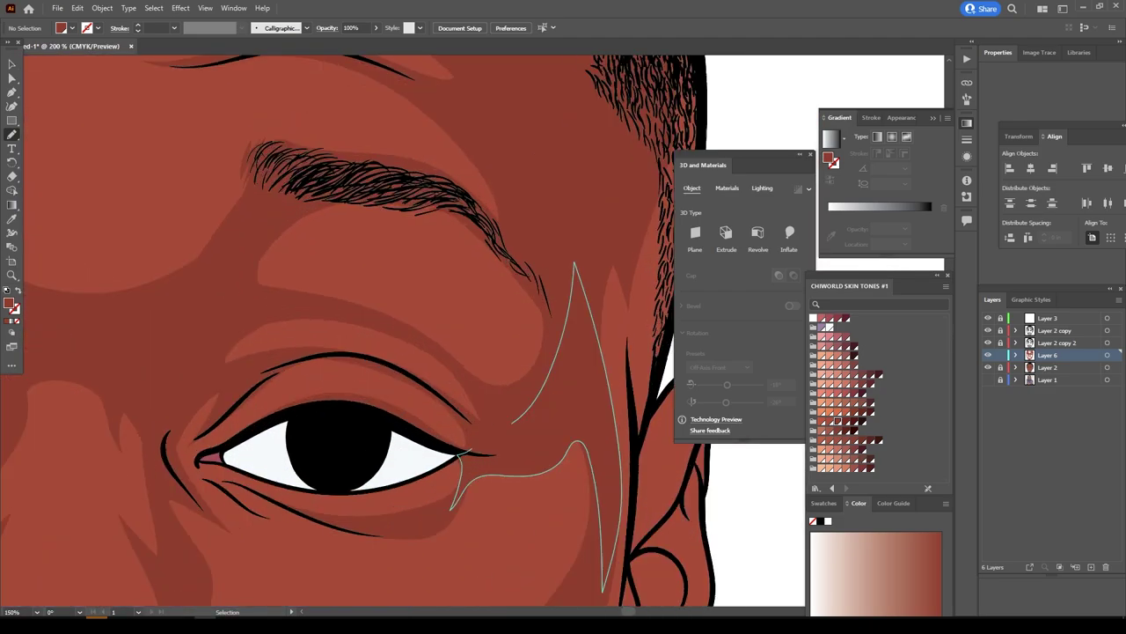
drag(202, 515, 256, 422)
Return to the Pencil and draw a dark shading shape on the ear.
scroll(556, 278, down, 3)
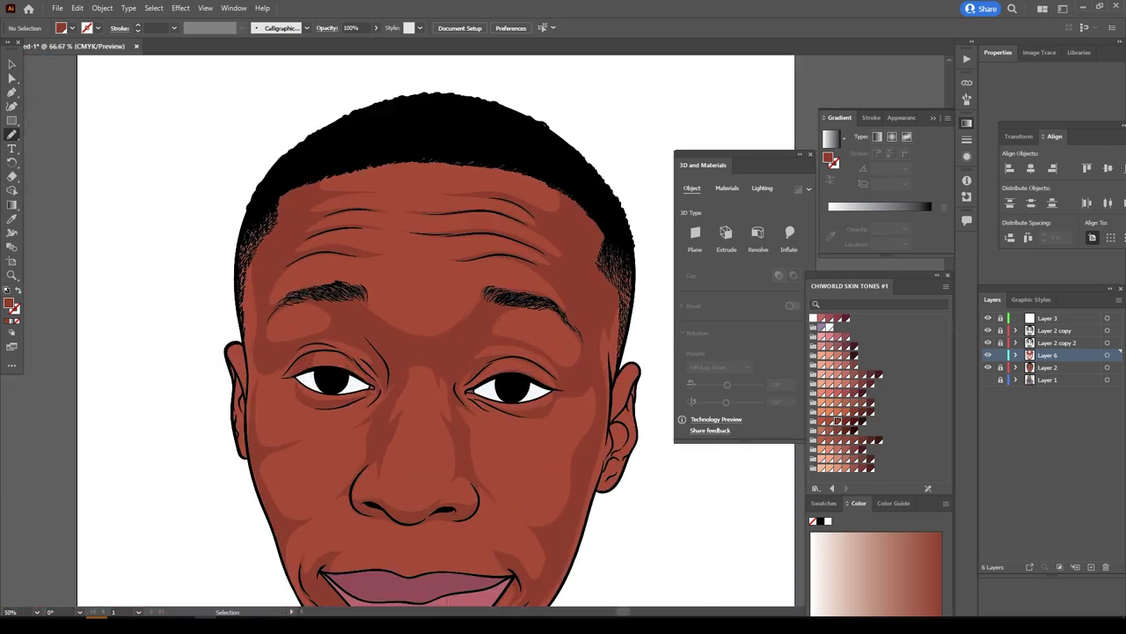
scroll(556, 278, down, 1)
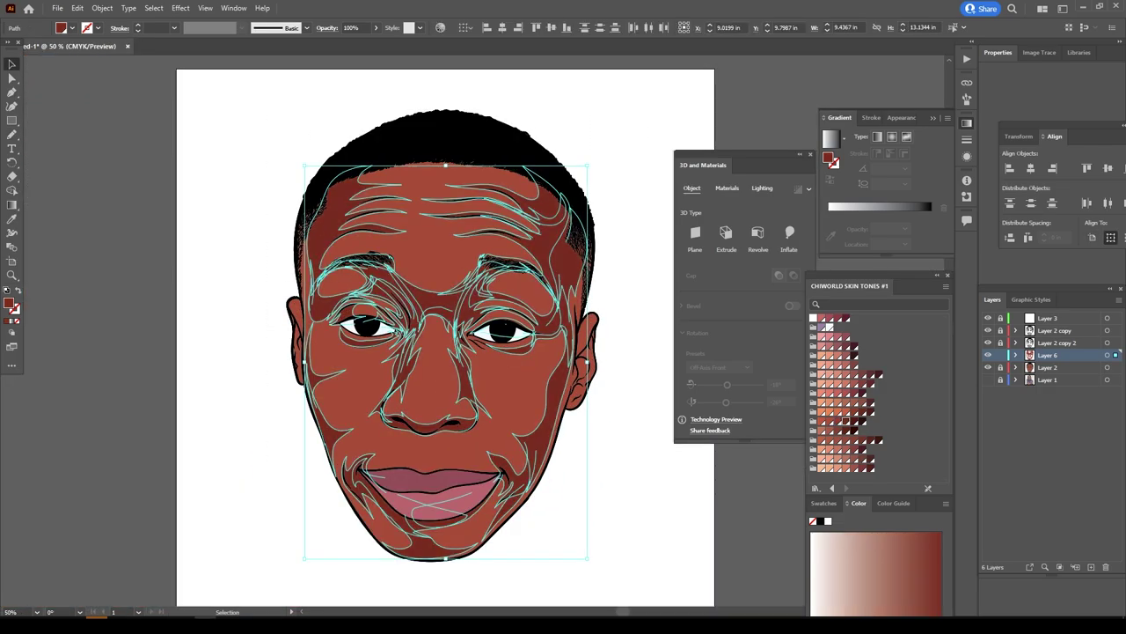
scroll(599, 395, up, 2)
scroll(599, 396, up, 3)
scroll(528, 255, up, 1)
key(n)
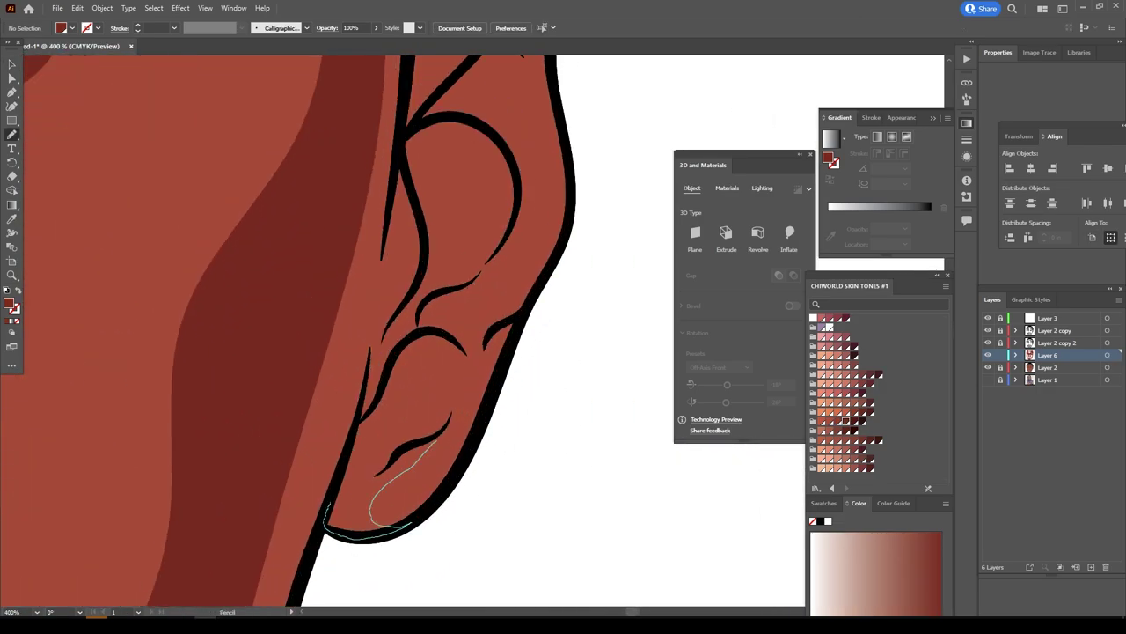
scroll(300, 330, up, 3)
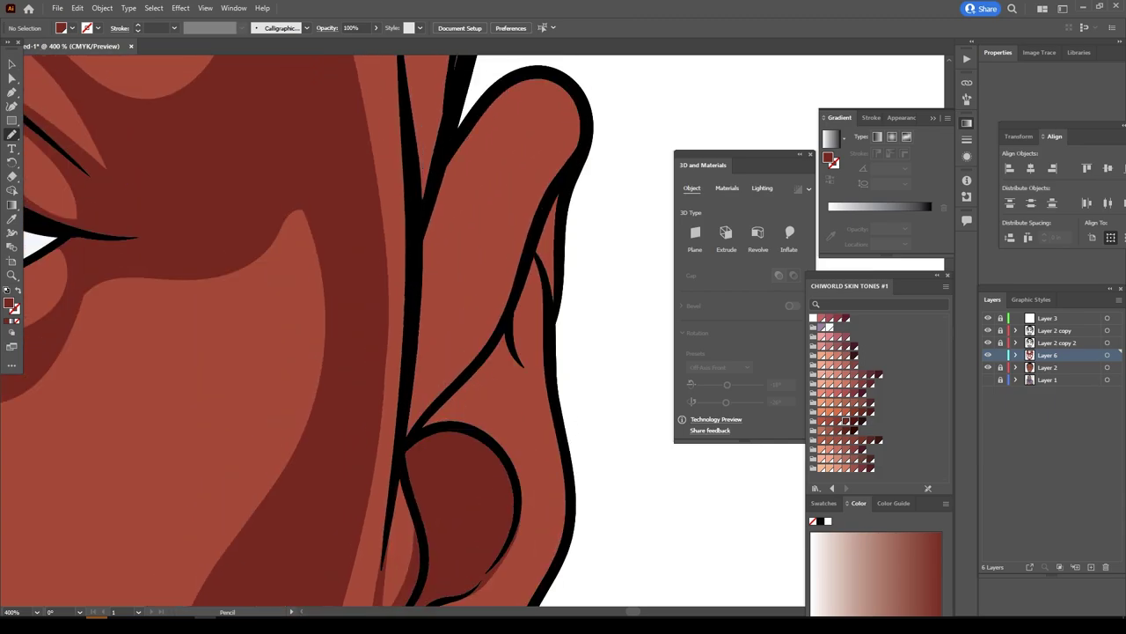
scroll(352, 352, down, 1)
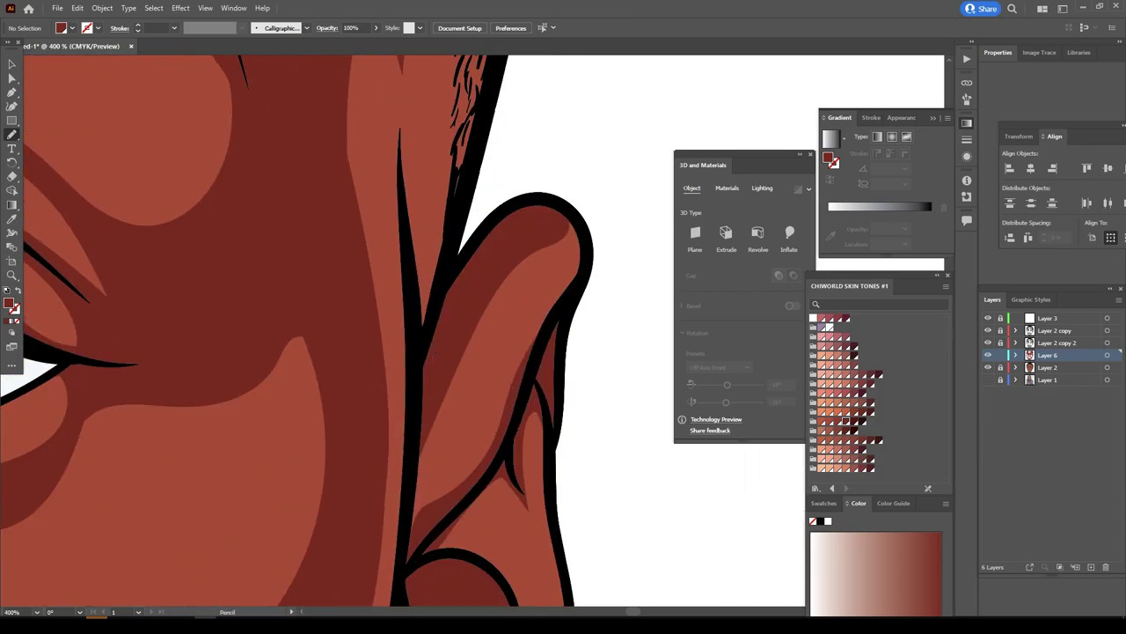
scroll(352, 352, up, 3)
scroll(405, 335, down, 3)
scroll(264, 264, up, 3)
drag(508, 385, 402, 65)
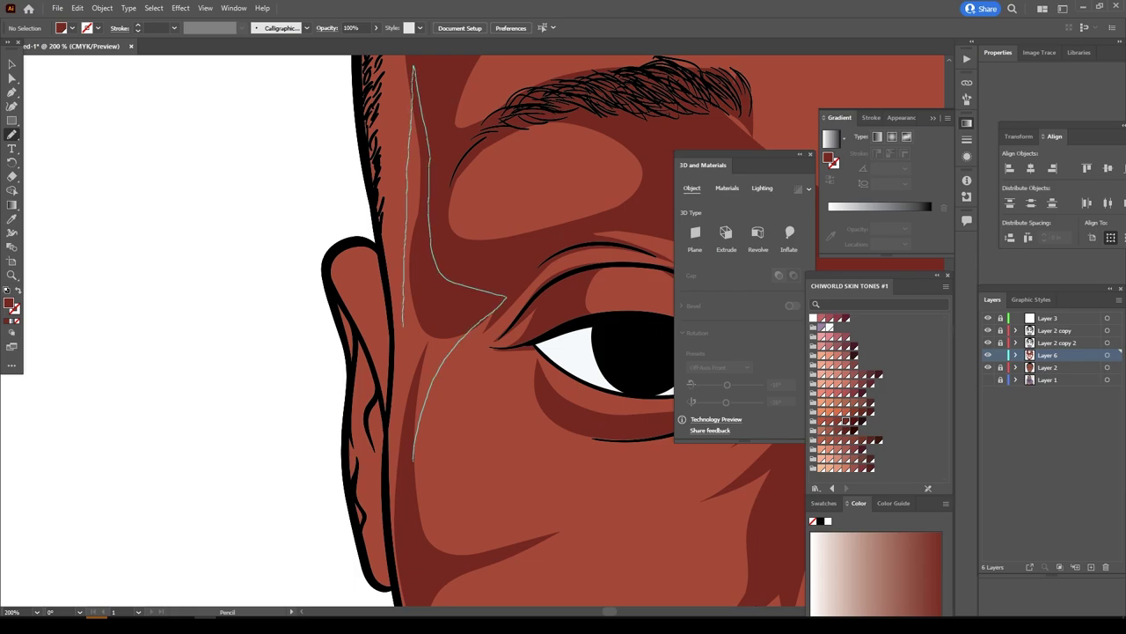
Add dark shading strokes across the forehead and beside the right sideburn.
scroll(422, 264, up, 1)
scroll(414, 335, up, 2)
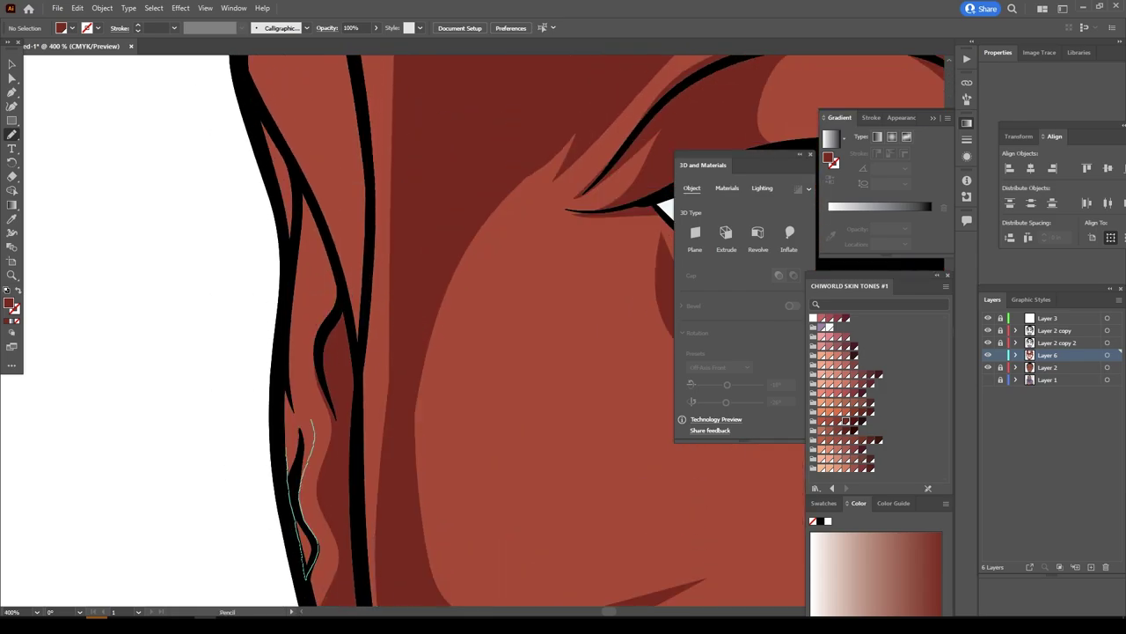
scroll(414, 335, up, 1)
scroll(470, 335, down, 5)
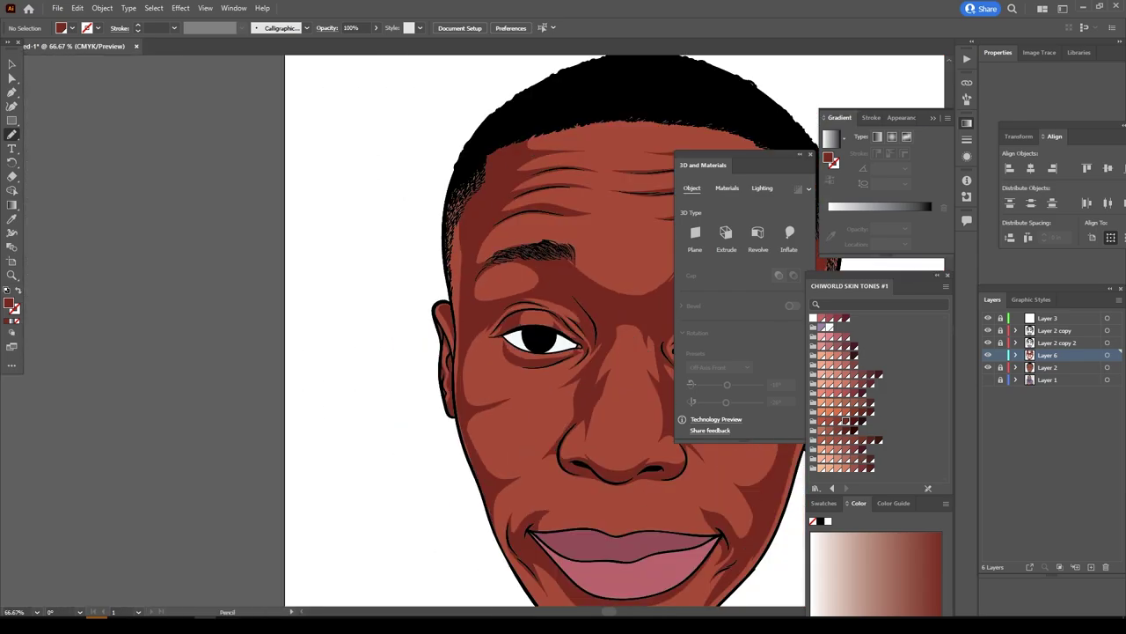
scroll(493, 335, up, 3)
scroll(352, 264, up, 3)
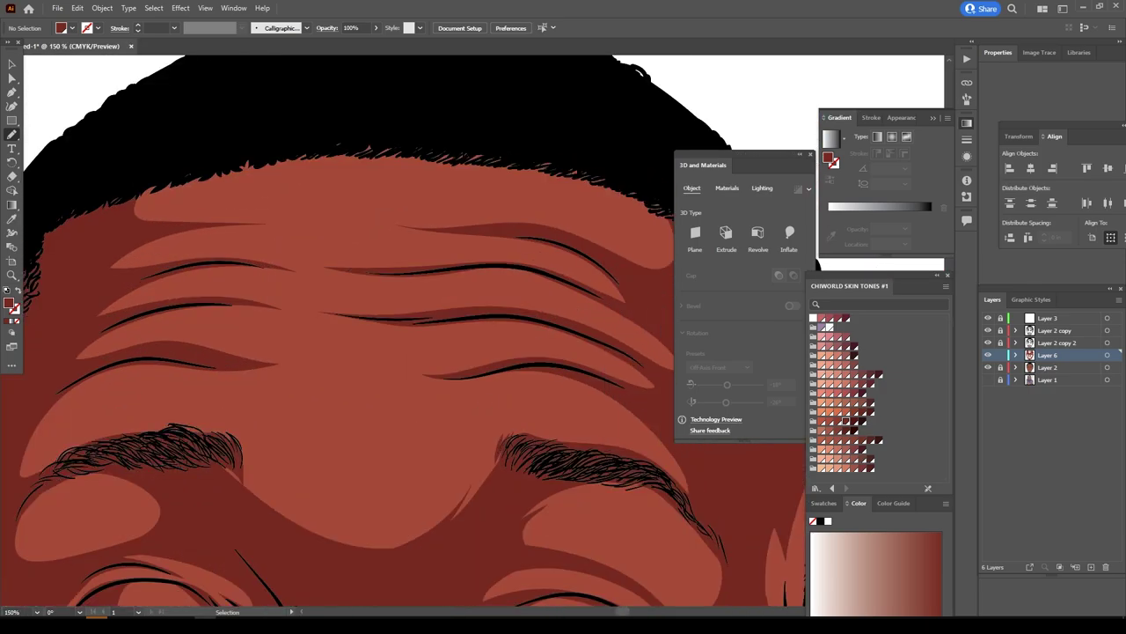
drag(73, 176, 507, 168)
scroll(493, 334, down, 3)
scroll(528, 352, up, 3)
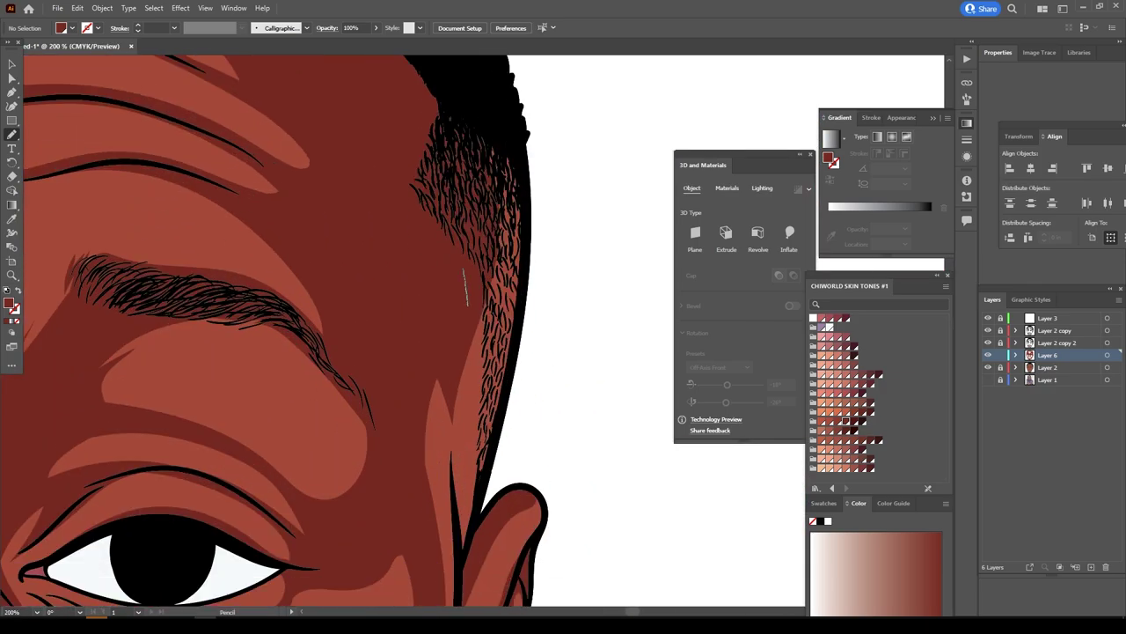
drag(464, 268, 459, 563)
scroll(476, 335, down, 3)
scroll(475, 334, down, 4)
Add a new empty layer, Layer 7, for the highlights.
key(ctrl+l)
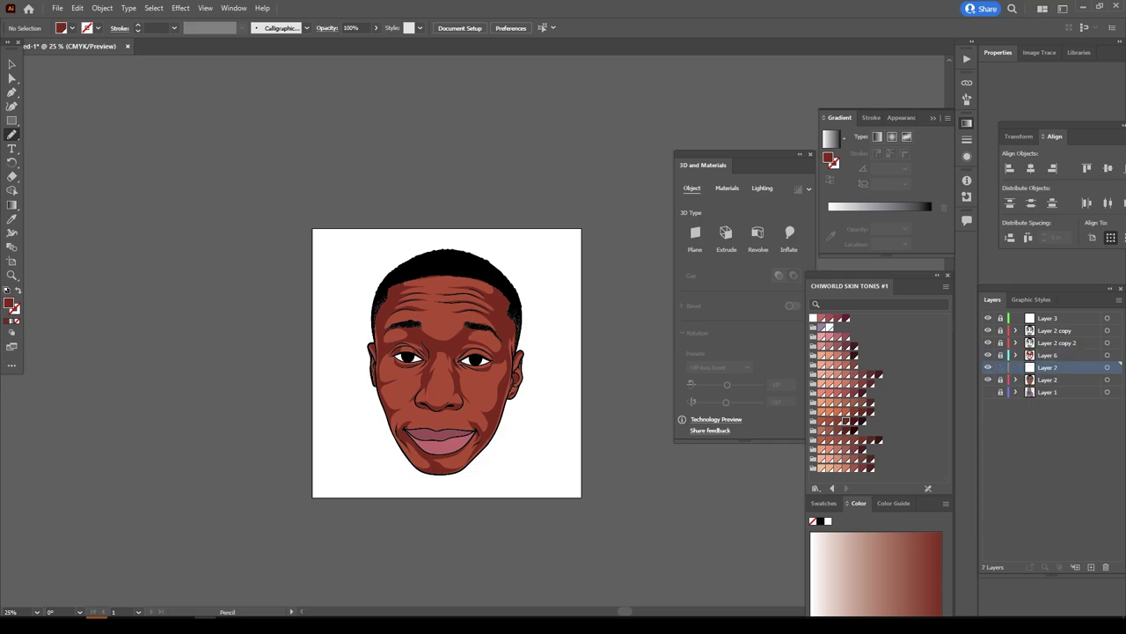
scroll(461, 343, up, 5)
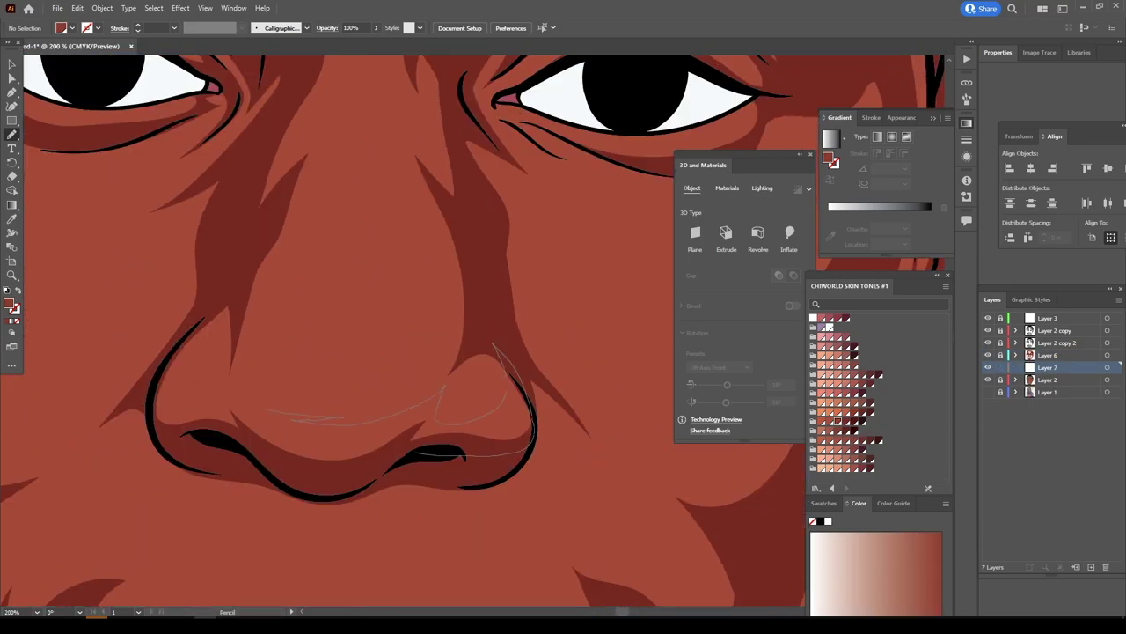
scroll(461, 343, down, 3)
scroll(396, 369, up, 4)
Select all drawn shapes and open Adjust Color Balance in CMYK with Preview on.
key(v)
key(ctrl+a)
click(77, 8)
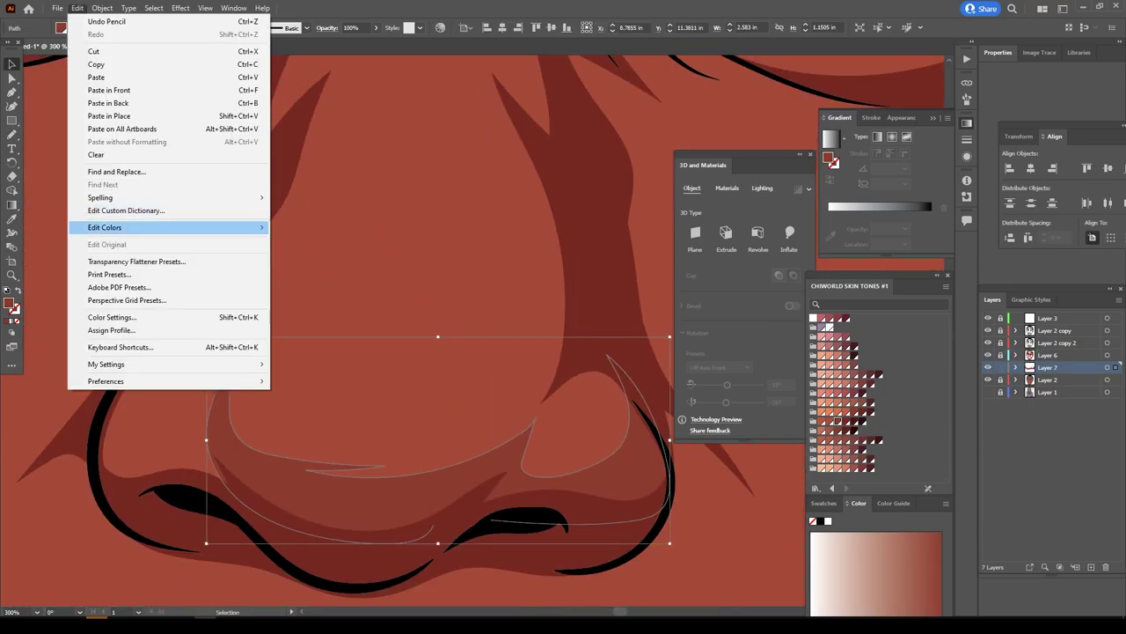
click(732, 370)
click(726, 409)
click(664, 533)
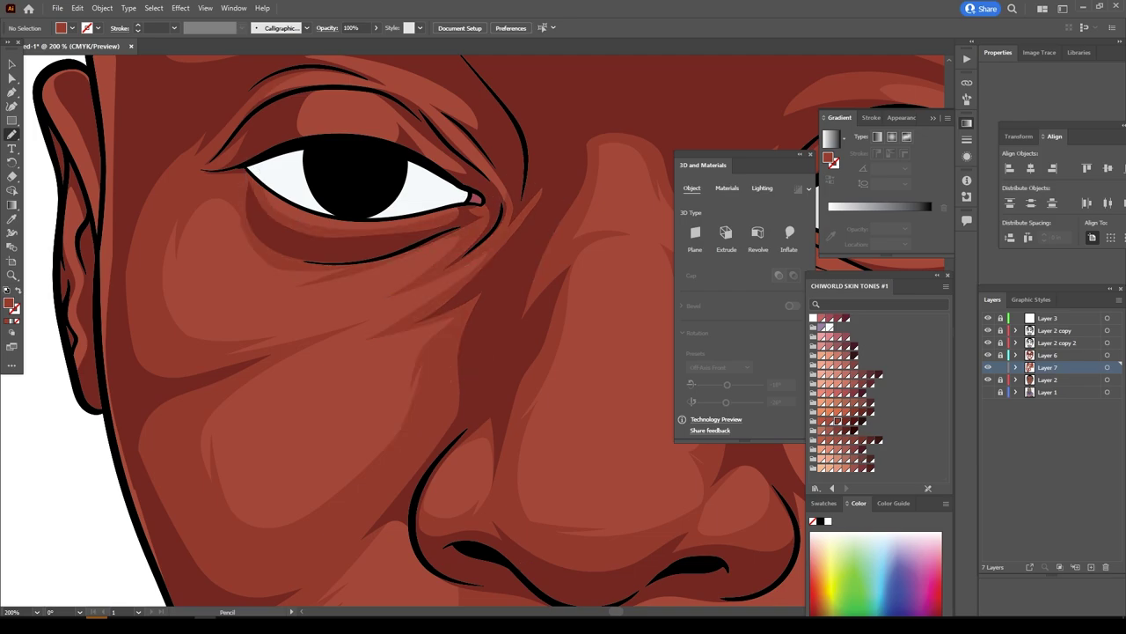
Sketch a shading stroke around the mouth corner and chin.
scroll(519, 567, down, 4)
scroll(506, 524, up, 3)
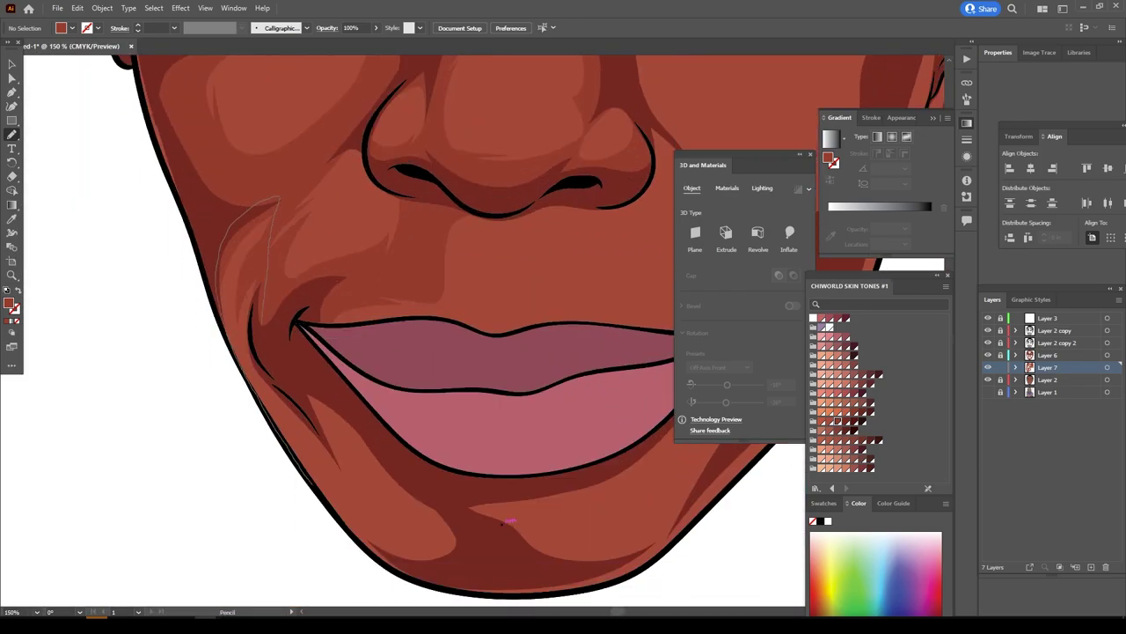
scroll(480, 352, down, 3)
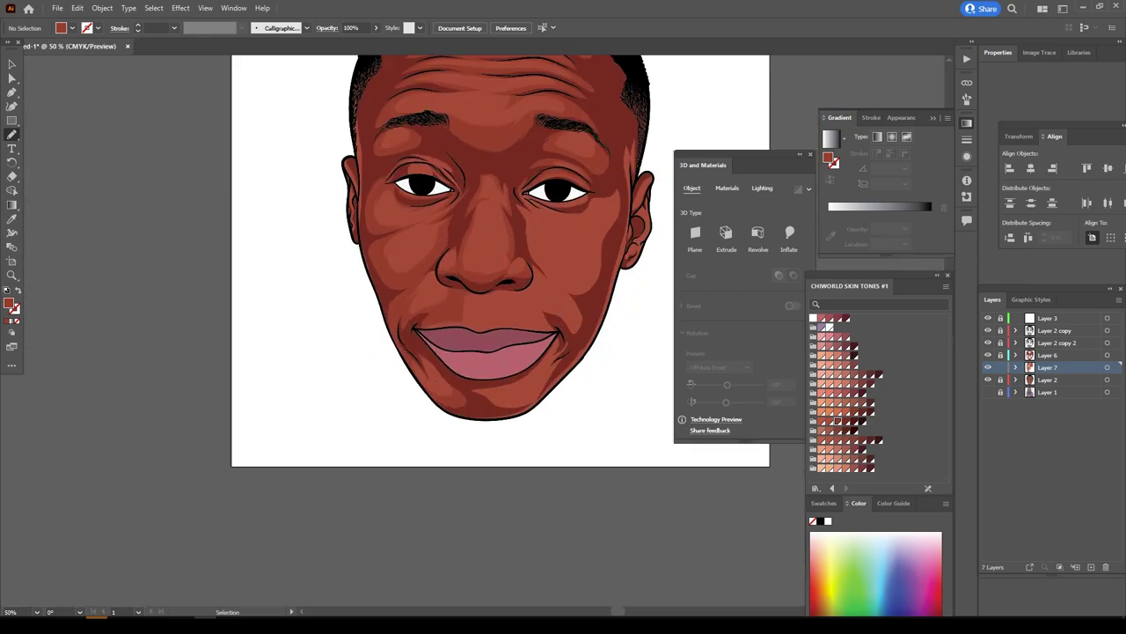
scroll(546, 352, up, 3)
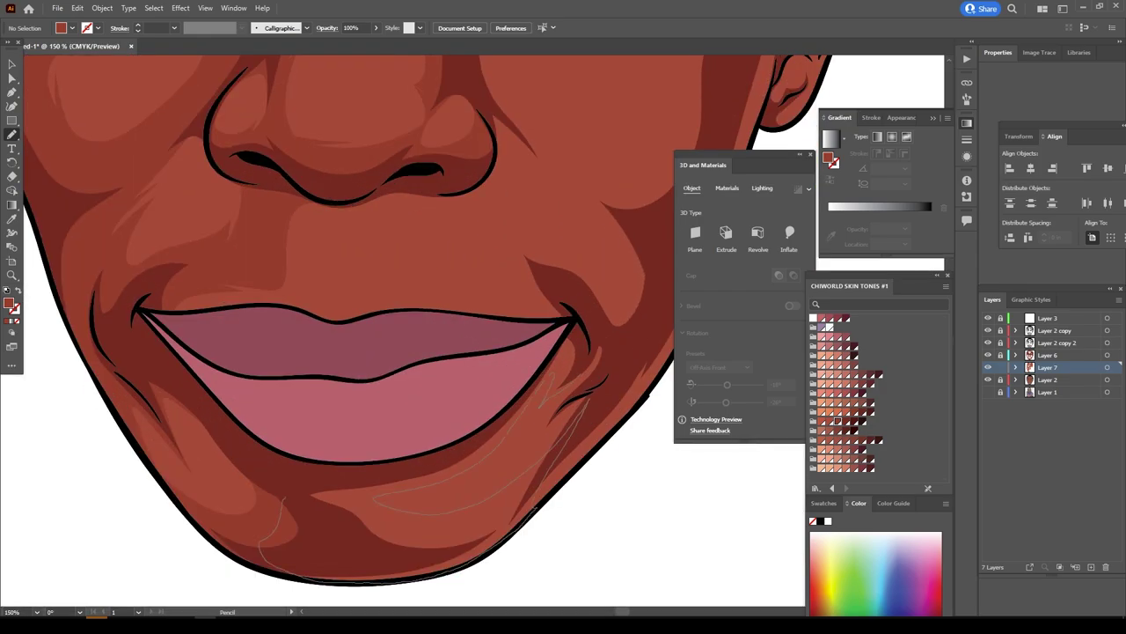
scroll(547, 476, up, 3)
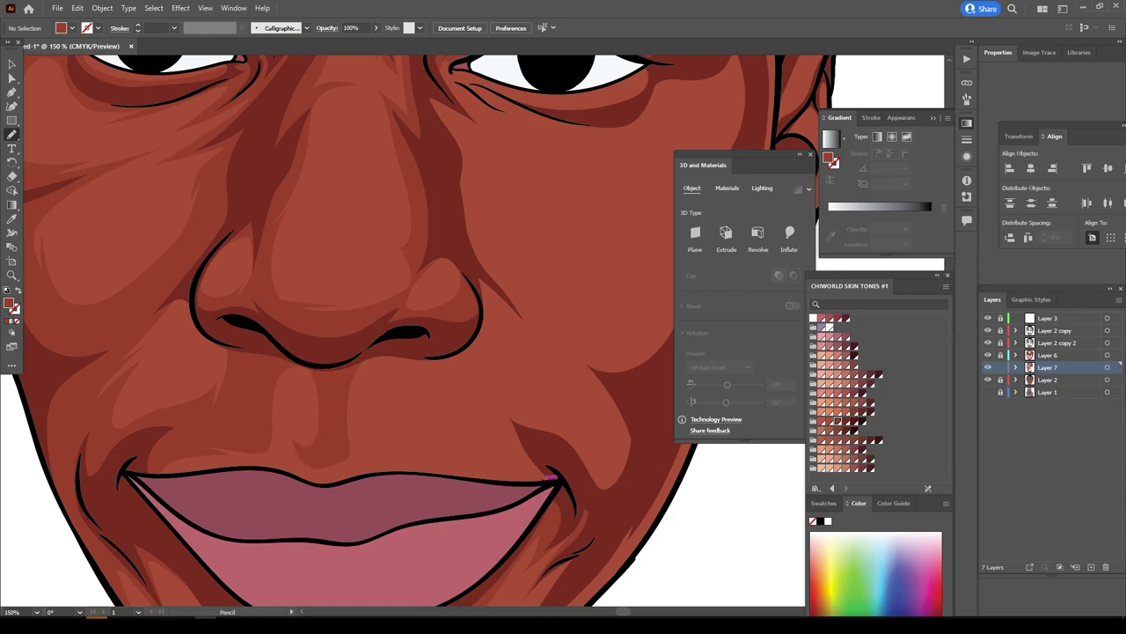
scroll(528, 493, up, 2)
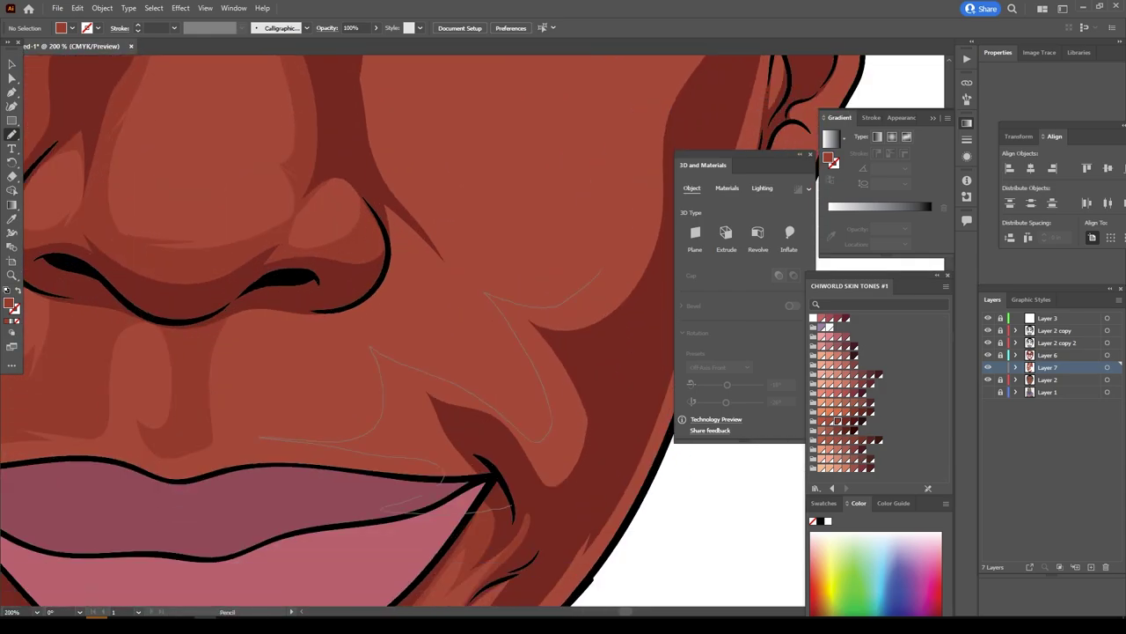
drag(506, 475, 493, 598)
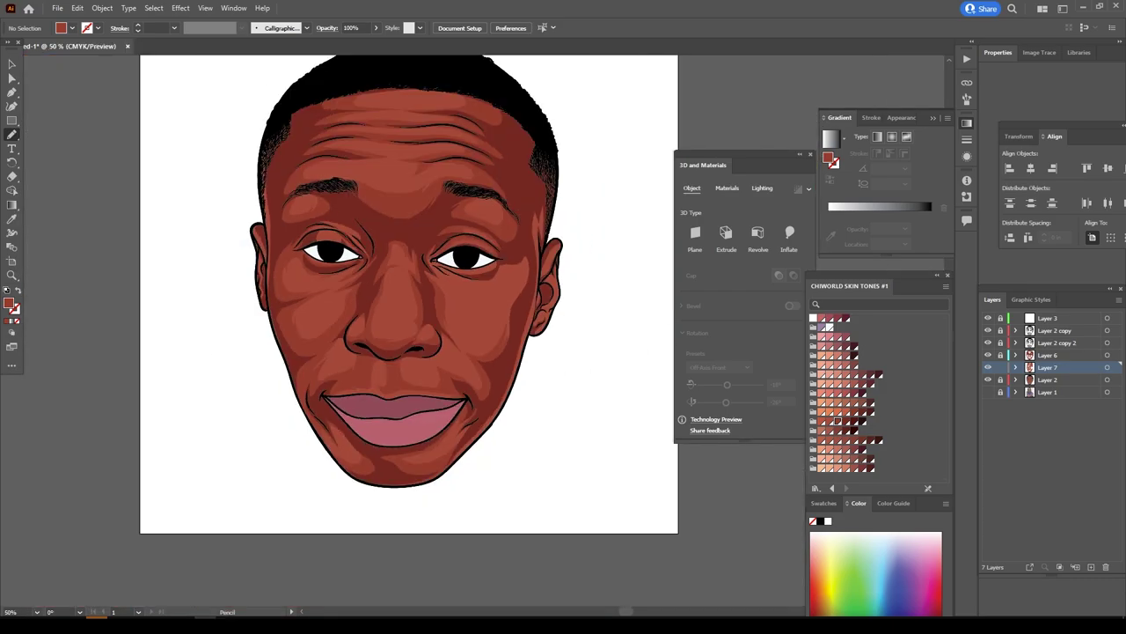
Undo three stray Pencil strokes by the eye, cheek and pupil.
key(ctrl+z)
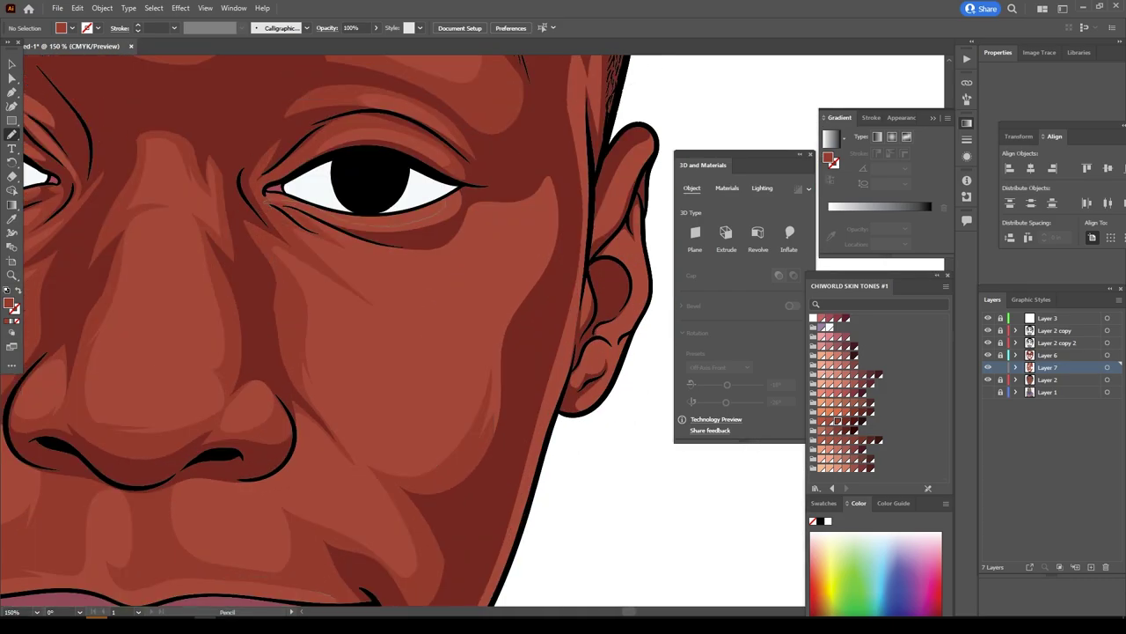
key(ctrl+z)
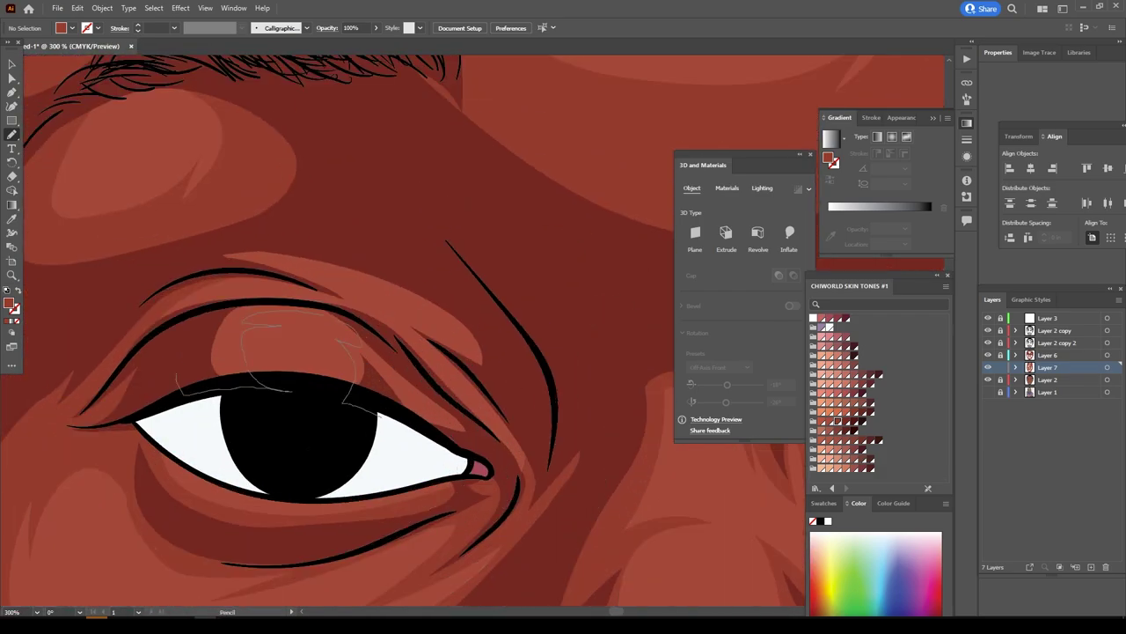
key(ctrl+z)
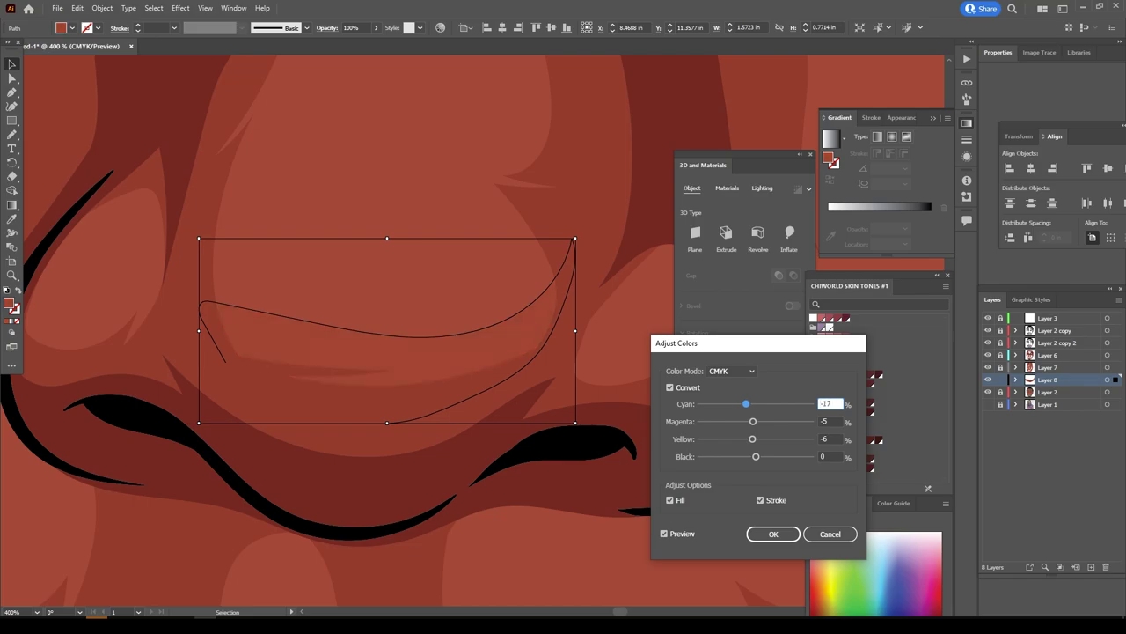
Set the nose highlight's colour balance to Cyan -15, Magenta -4, Black 2, apply it and deselect.
text(-19)
key(Tab)
text(-3)
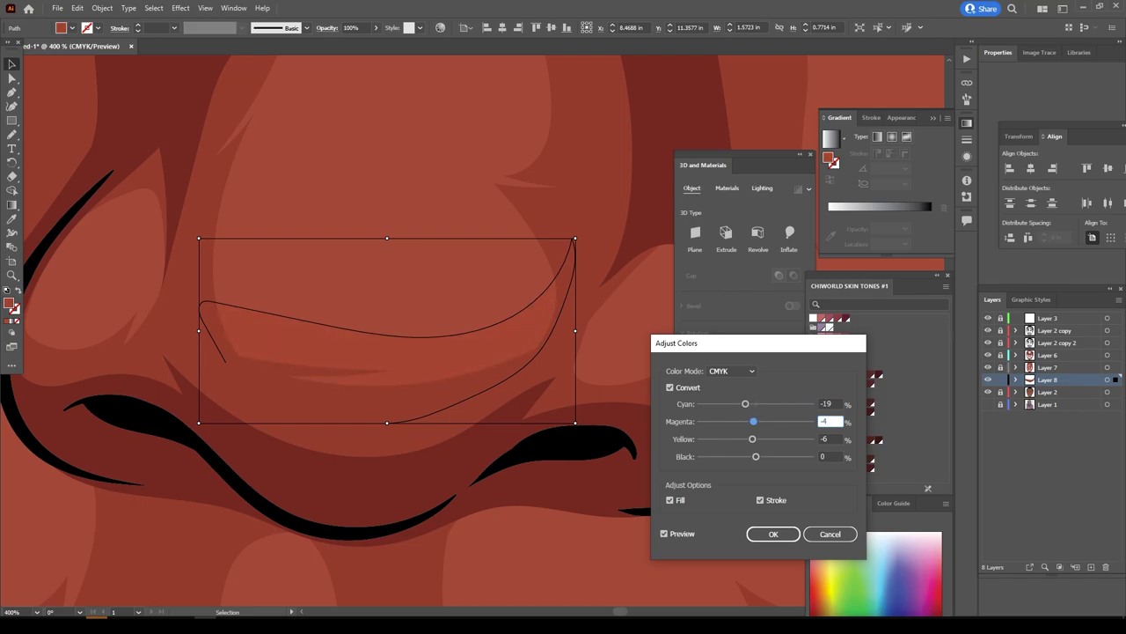
key(Tab)
text(-5)
key(Tab)
text(2)
key(Tab)
text(1)
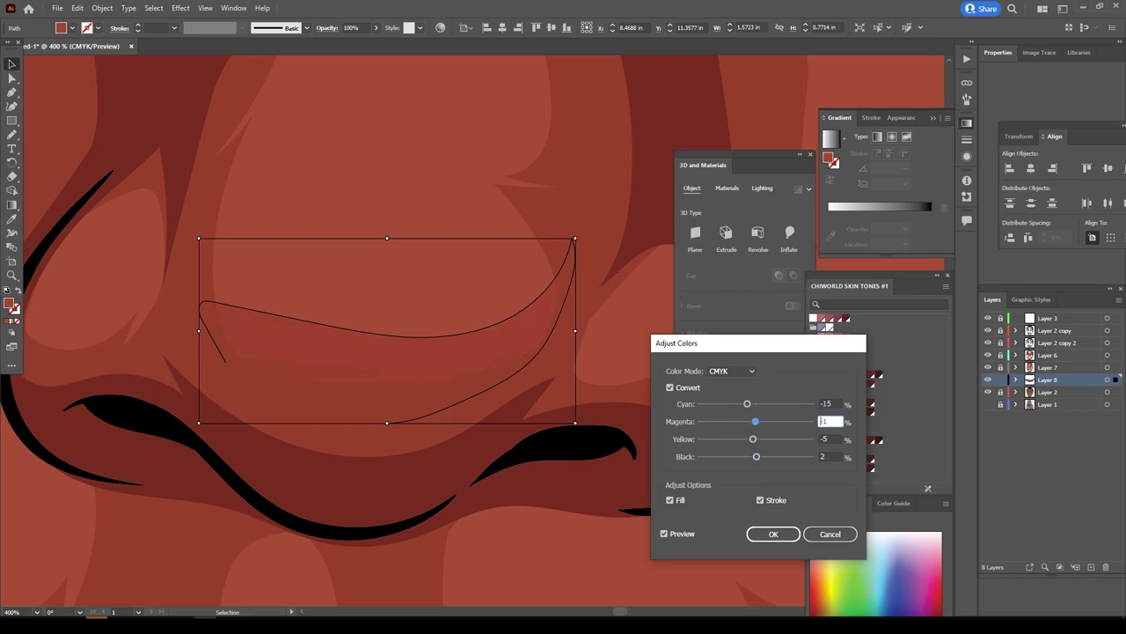
key(Tab)
text(-3)
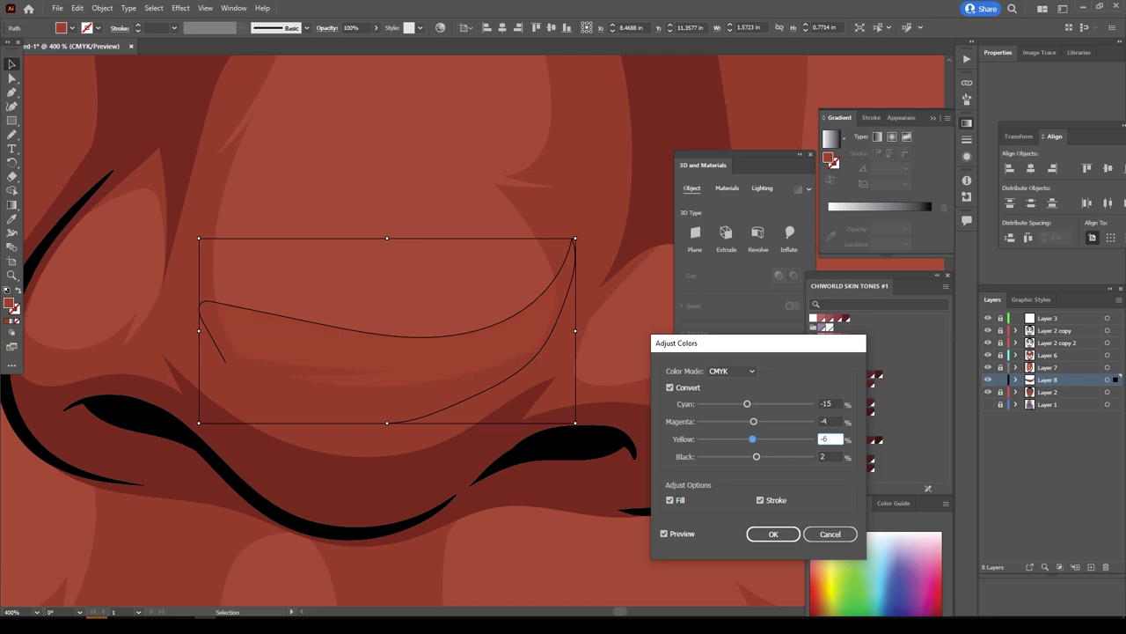
key(Return)
key(ctrl+shift+a)
Sketch shading strokes along the nose and across the cheek with the Pencil.
key(ctrl+minus)
key(ctrl+minus)
scroll(403, 331, up, 3)
key(n)
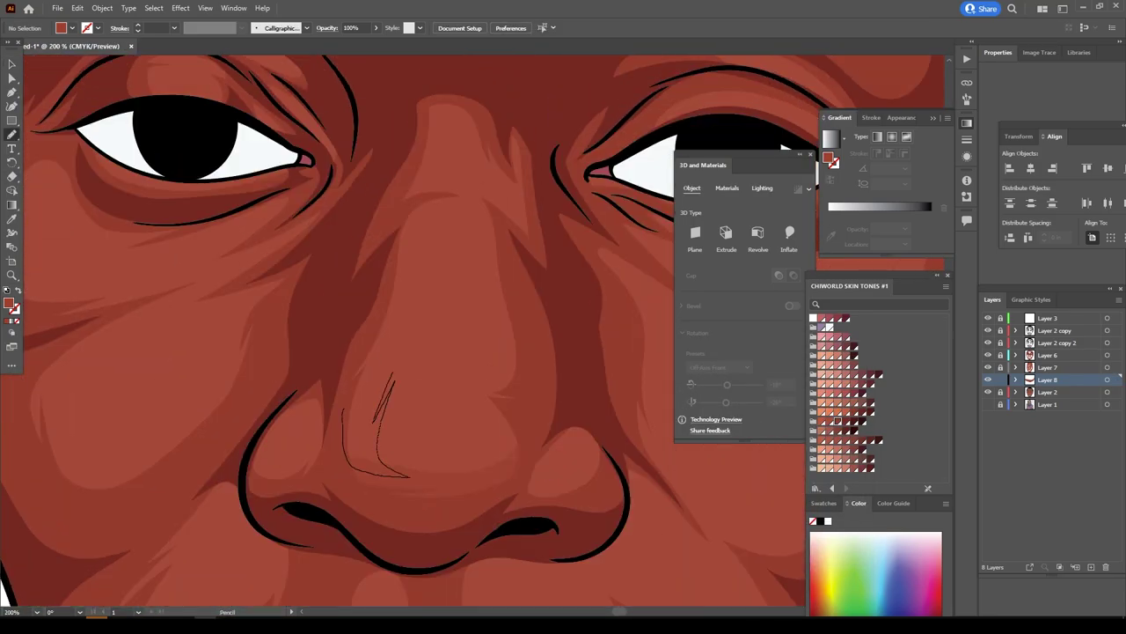
drag(466, 181, 457, 145)
key(ctrl+plus)
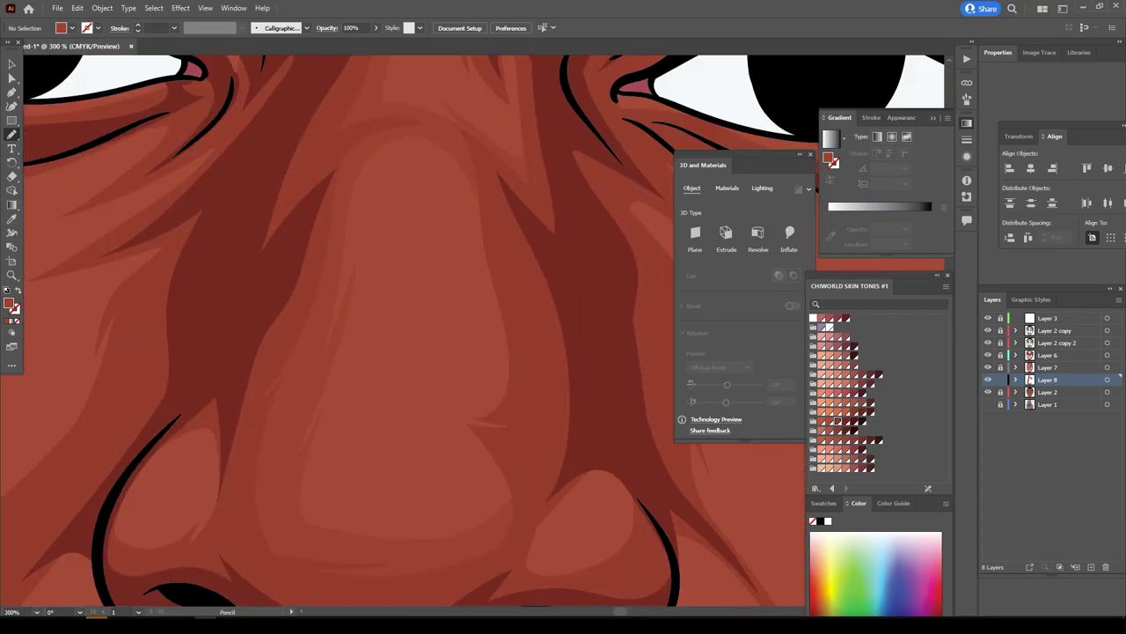
drag(475, 431, 444, 228)
key(ctrl+0)
key(ctrl+plus)
key(ctrl+plus)
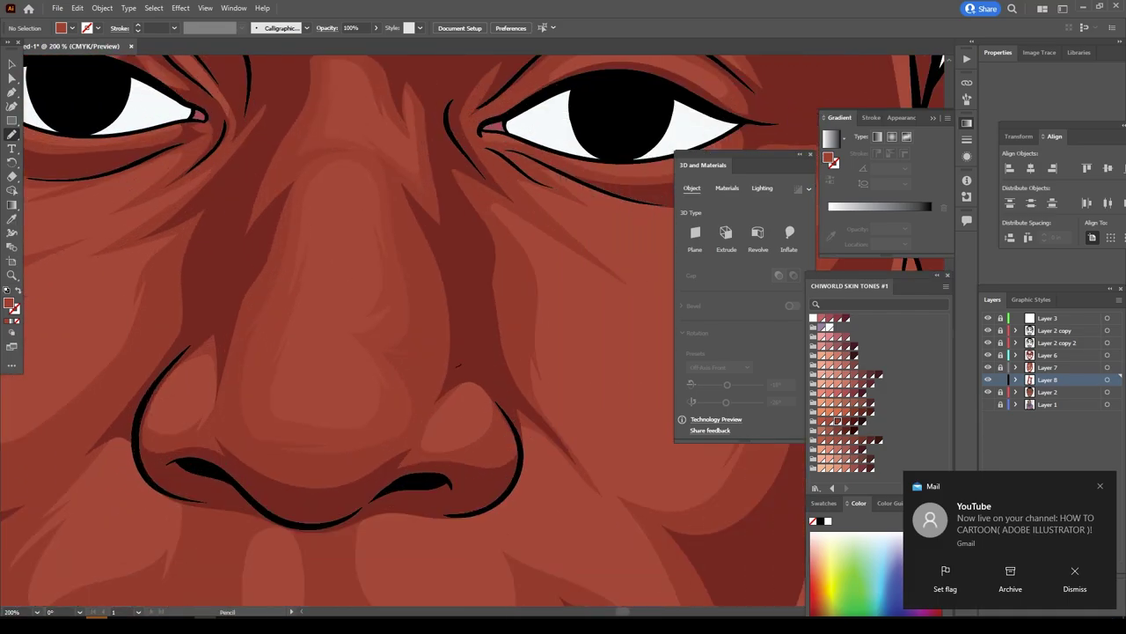
key(ctrl+plus)
key(ctrl+0)
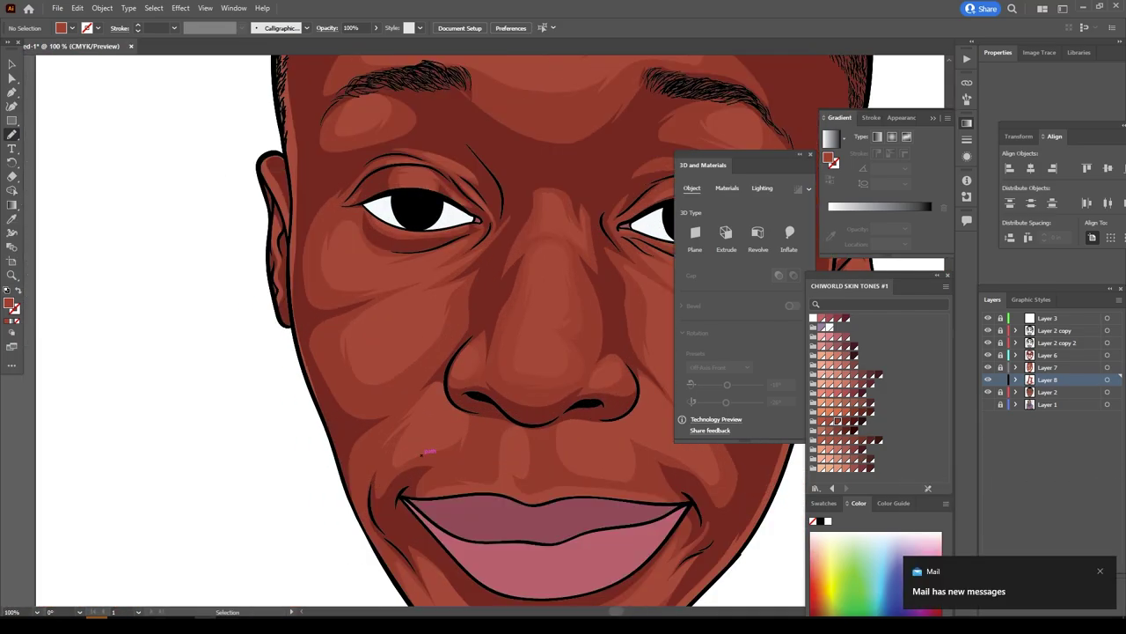
key(ctrl+plus)
key(ctrl+plus)
drag(497, 273, 218, 434)
drag(466, 292, 229, 181)
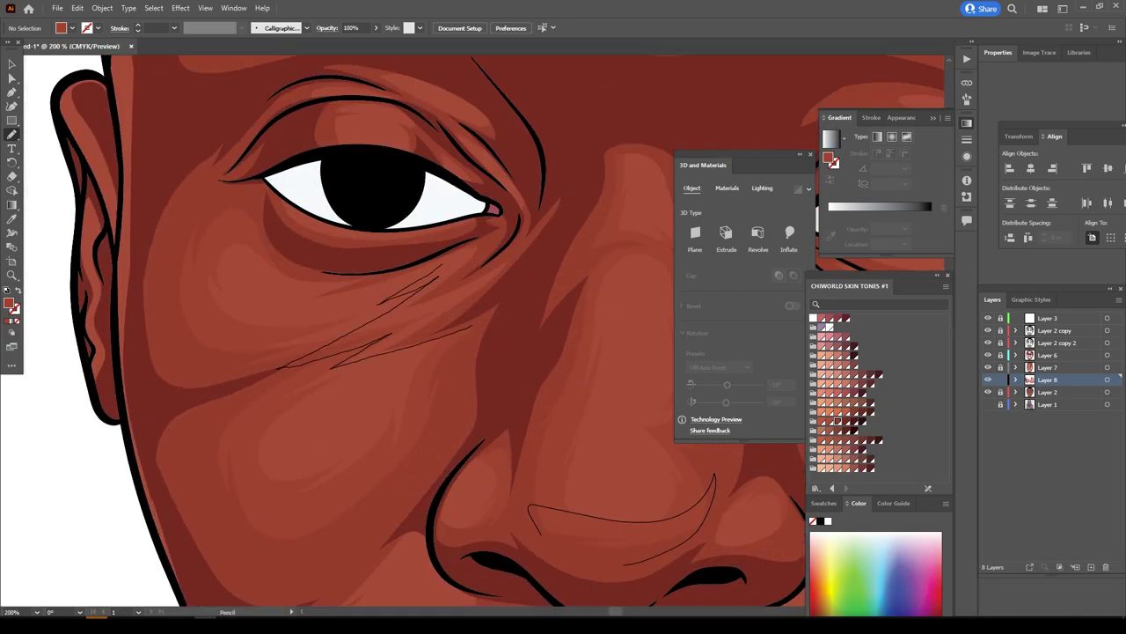
key(ctrl+0)
key(ctrl+plus)
key(ctrl+plus)
key(ctrl+plus)
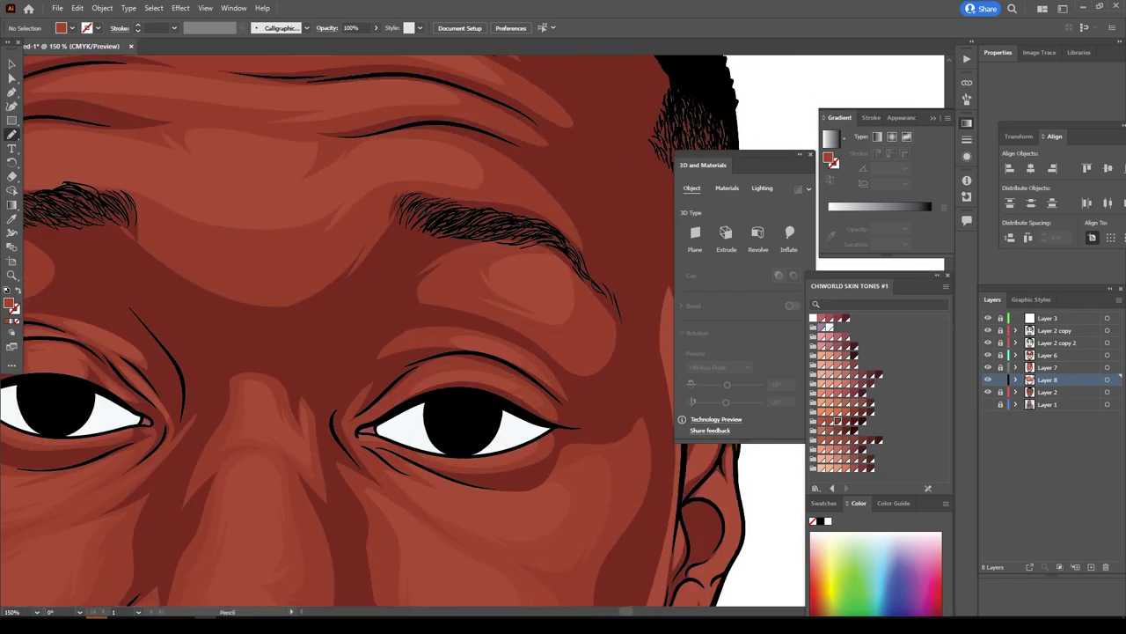
Draw a line across the forehead wrinkles and outline the forehead highlight with two loops.
scroll(414, 330, up, 3)
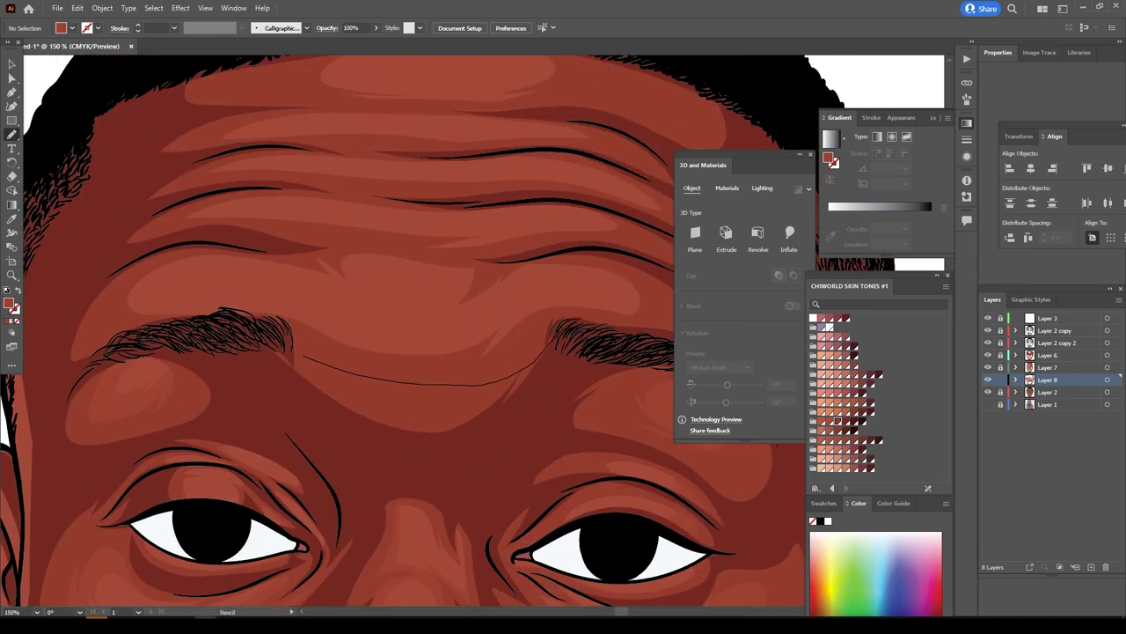
drag(616, 290, 269, 308)
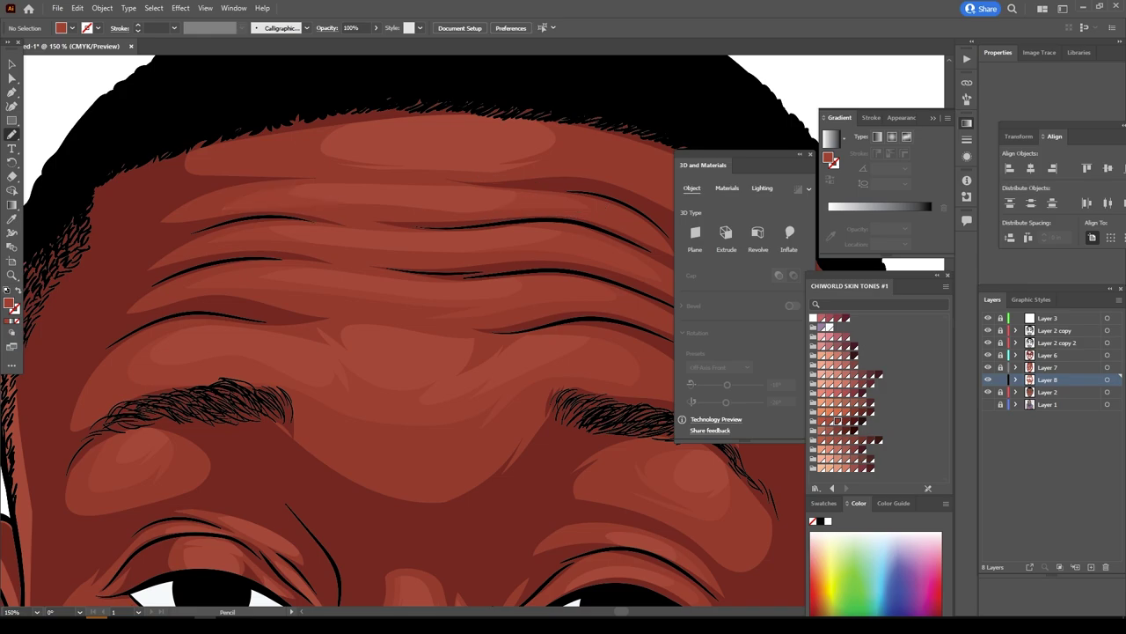
drag(303, 141, 581, 163)
drag(347, 154, 510, 132)
key(ctrl+0)
scroll(334, 370, up, 5)
scroll(335, 369, left, 1)
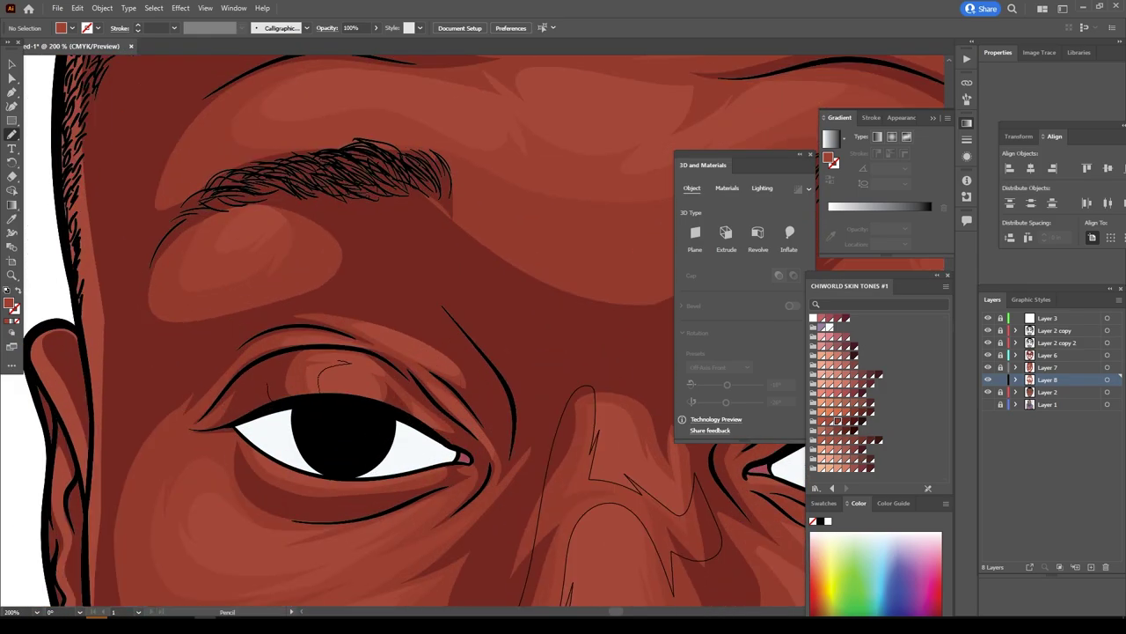
key(ctrl+0)
scroll(440, 335, up, 1)
key(ctrl+minus)
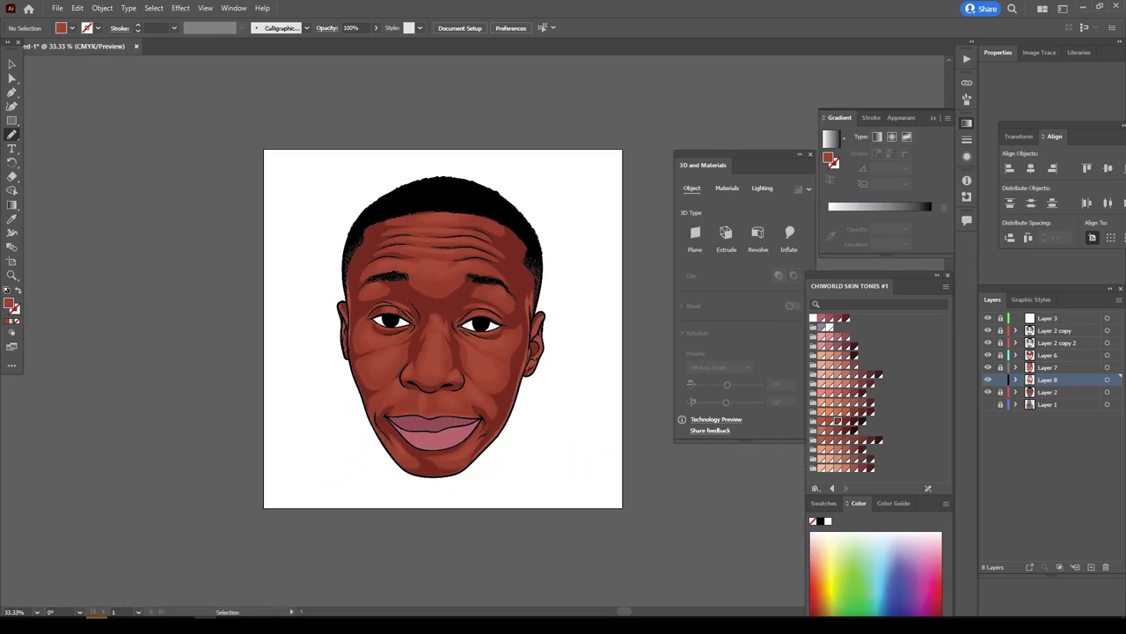
Adjust the Layer 7 shading shapes' colour balance, setting Yellow to -6.
key(ctrl+1)
click(77, 8)
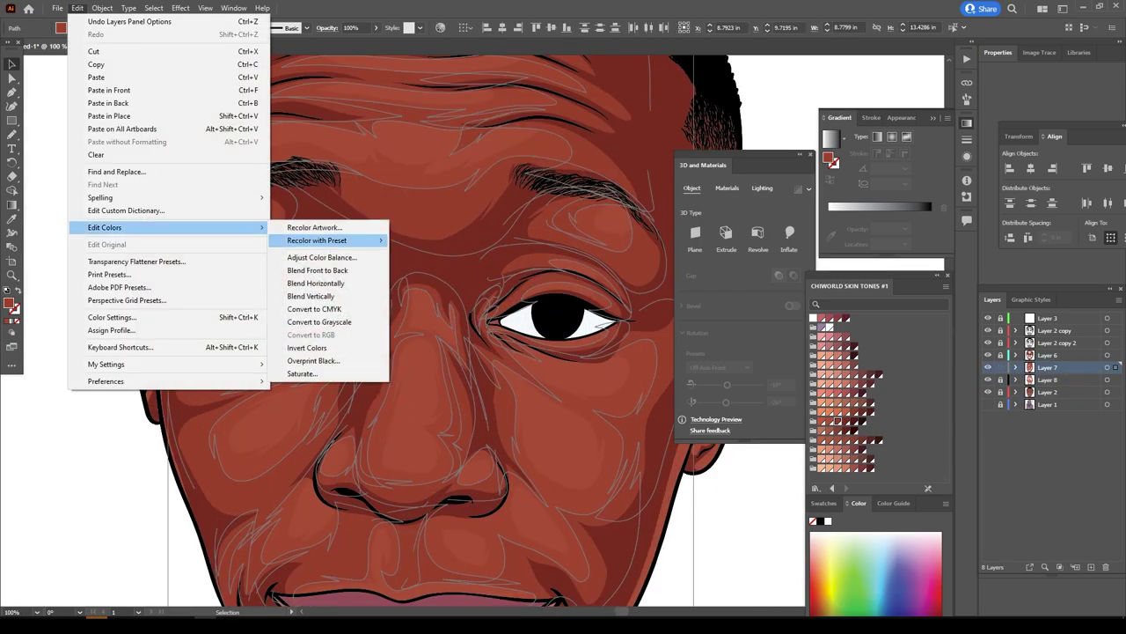
click(396, 254)
text(7)
key(Tab)
text(-6)
key(Tab)
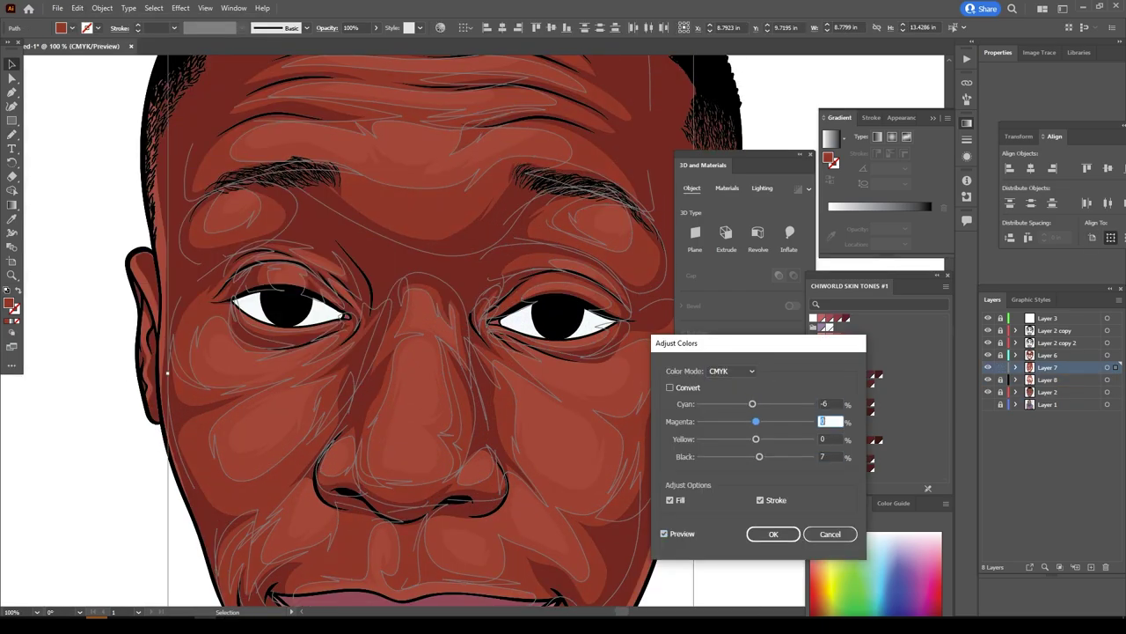
click(773, 533)
Reselect the face shading shapes and apply a further yellow reduction.
key(ctrl+0)
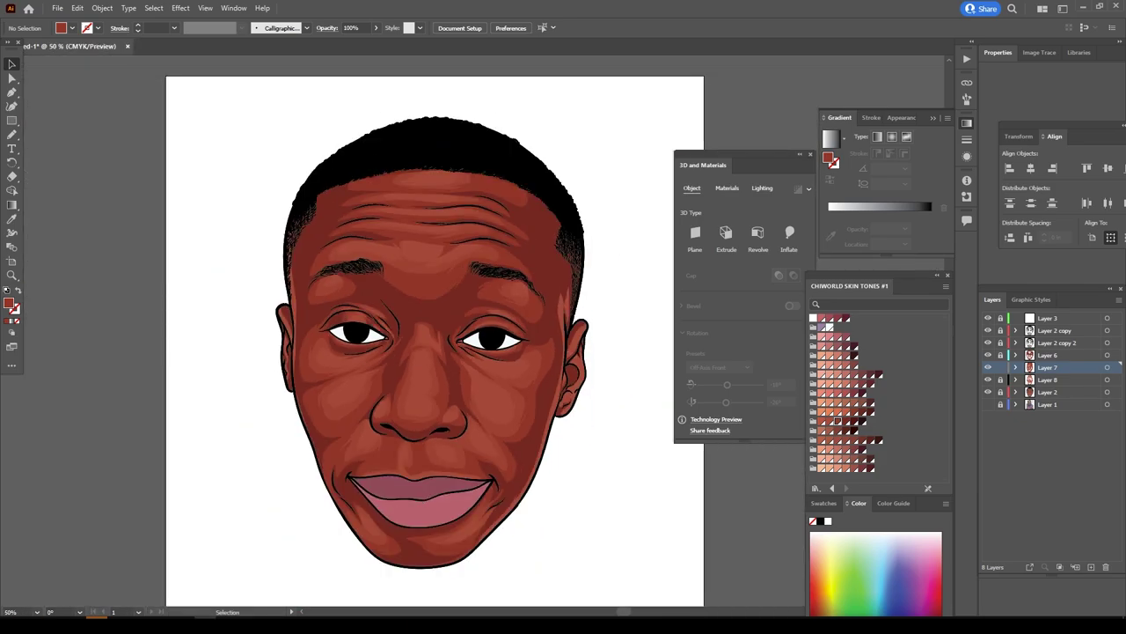
key(ctrl+1)
key(a)
key(ctrl+equal)
key(v)
click(78, 8)
click(378, 258)
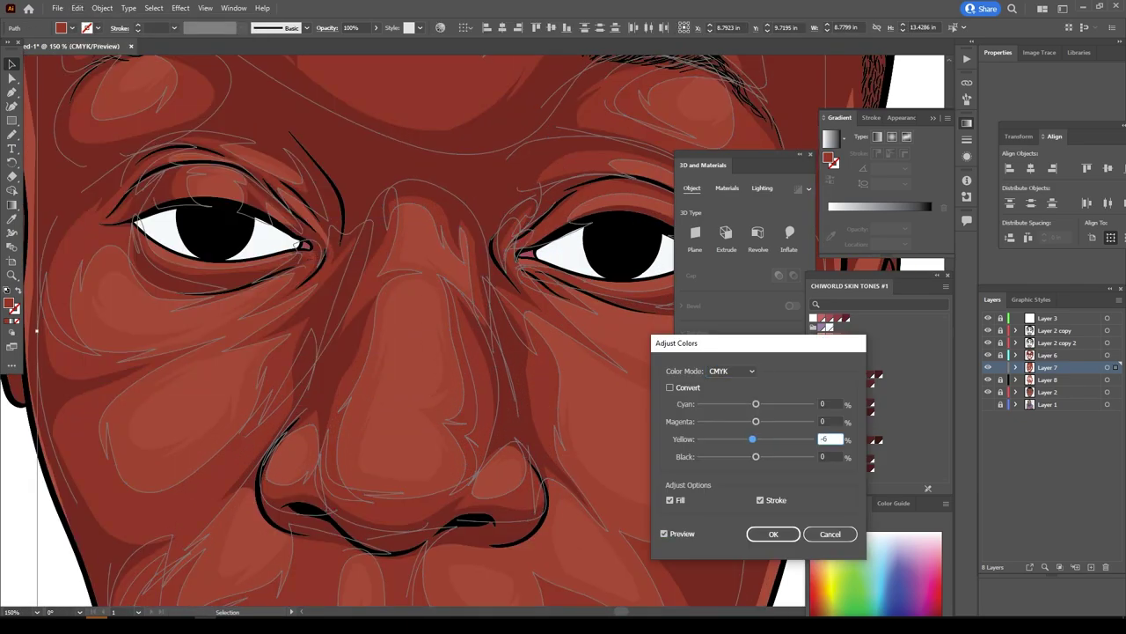
key(Return)
key(ctrl+shift+a)
Lower another set of shading shapes' magenta to -7, then place a new shadow layer.
key(ctrl+0)
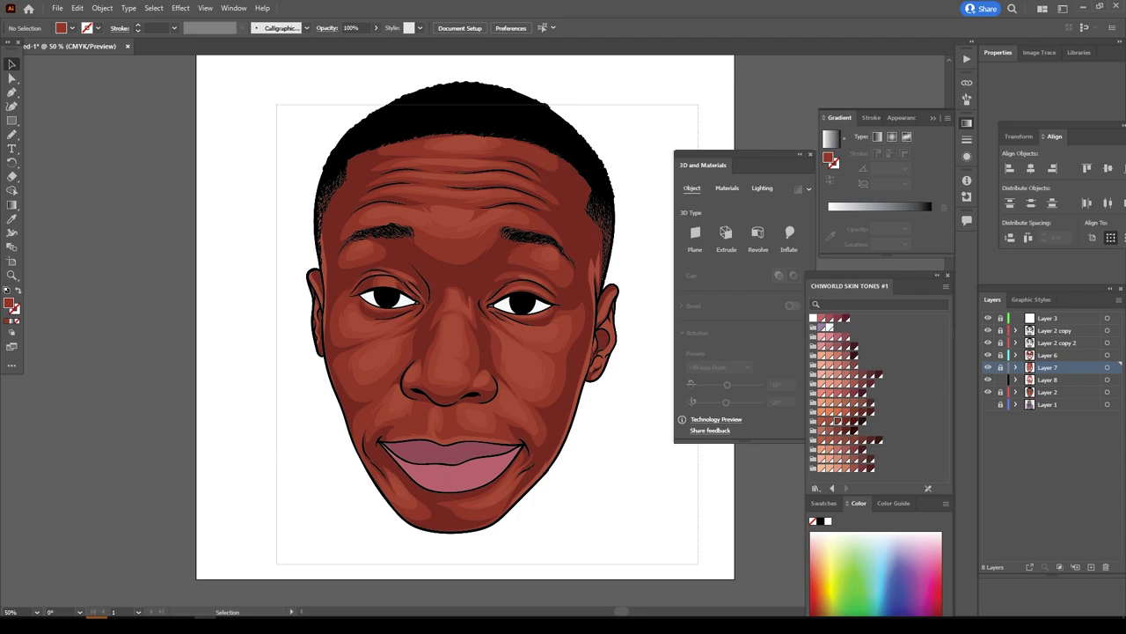
key(ctrl+1)
click(448, 352)
click(77, 8)
click(378, 259)
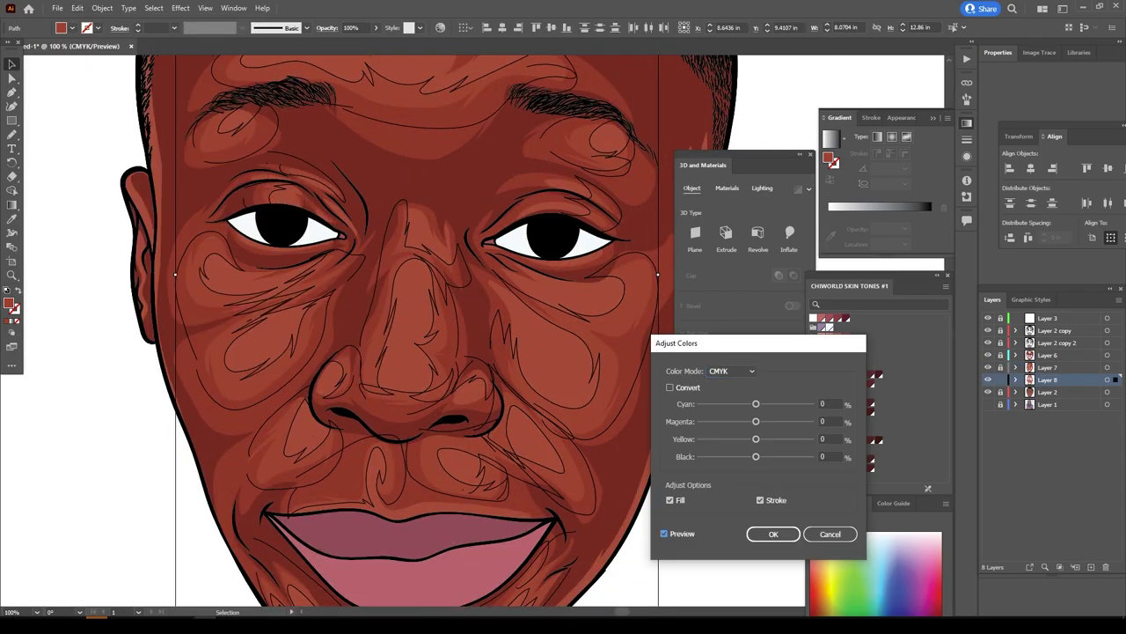
drag(756, 421, 757, 421)
text(-7)
click(773, 534)
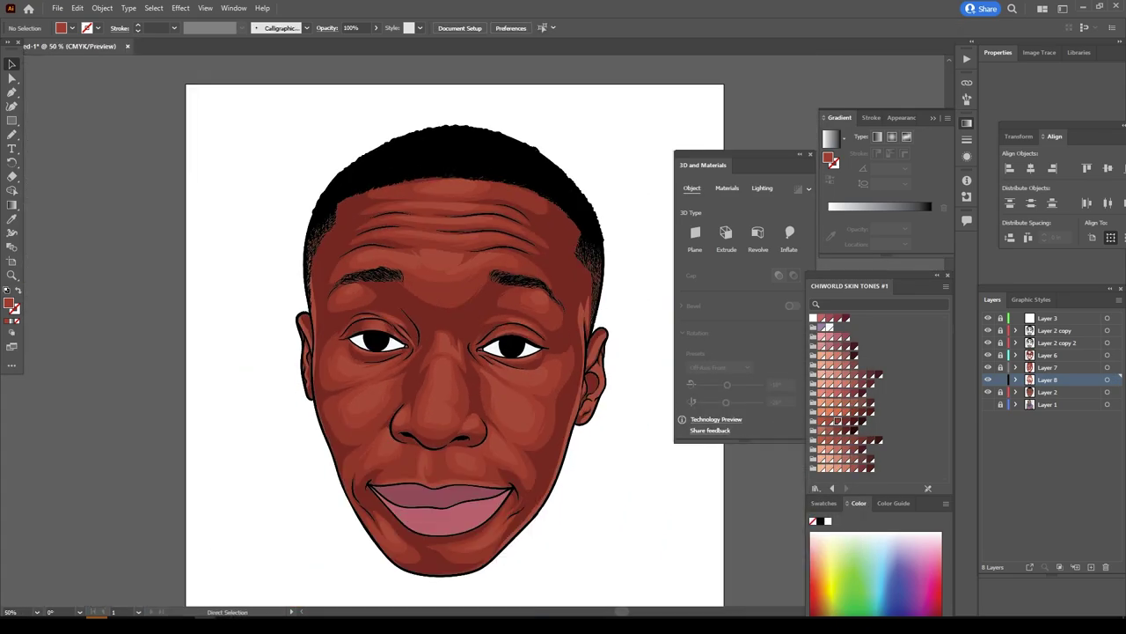
key(ctrl+equal)
click(1048, 354)
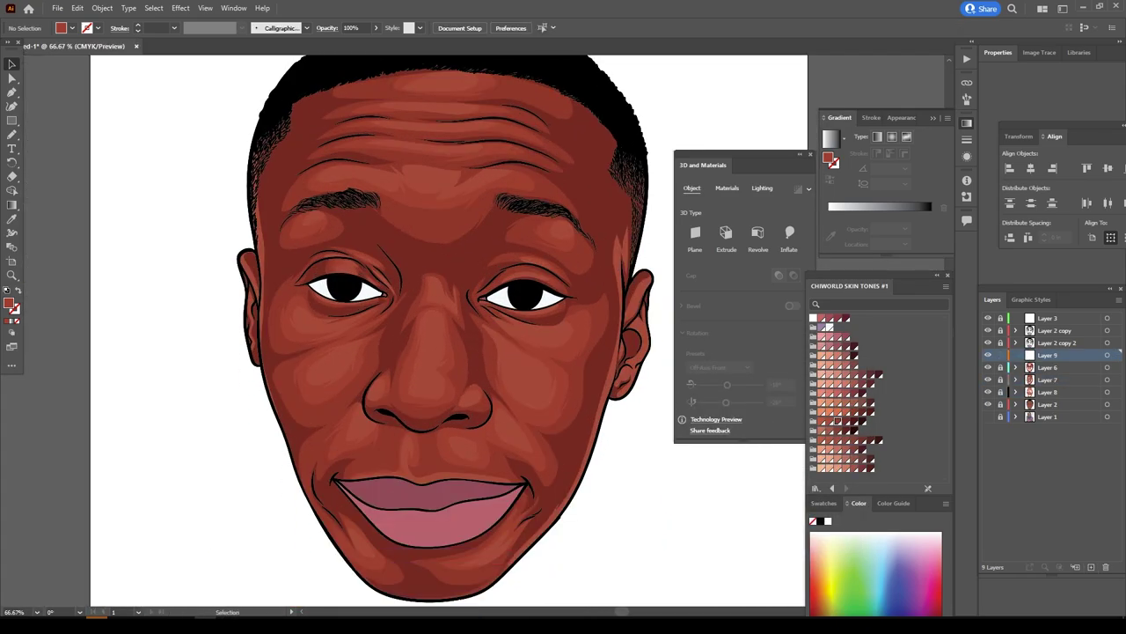
With the Pencil tool, draw a dark-red shadow shape under the nose.
key(n)
scroll(478, 412, up, 4)
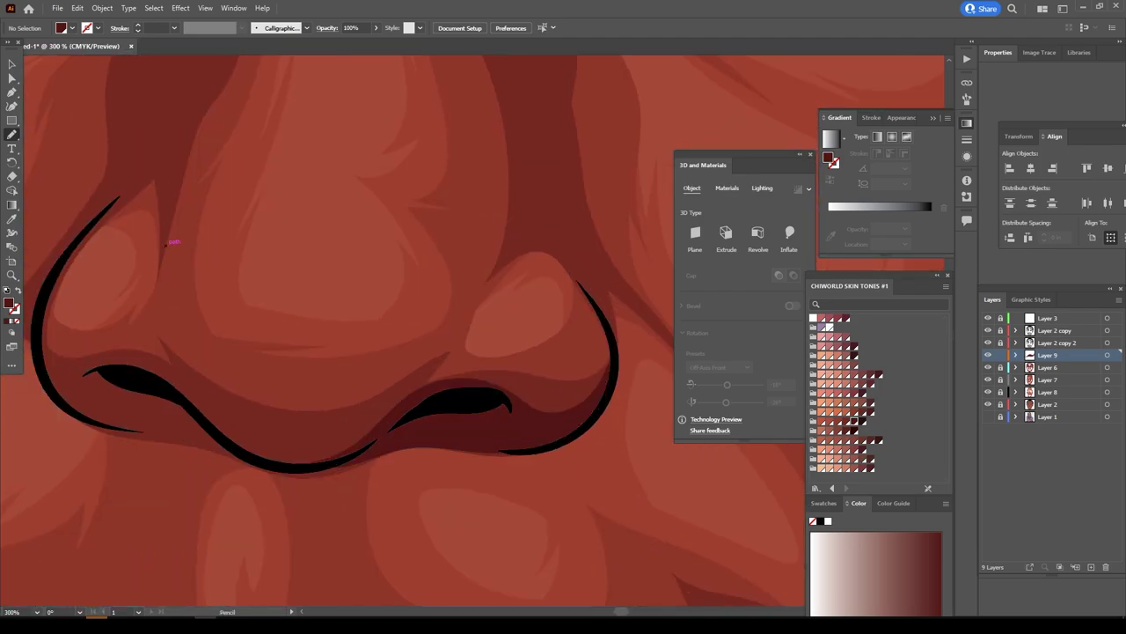
drag(37, 374, 213, 374)
scroll(475, 352, down, 5)
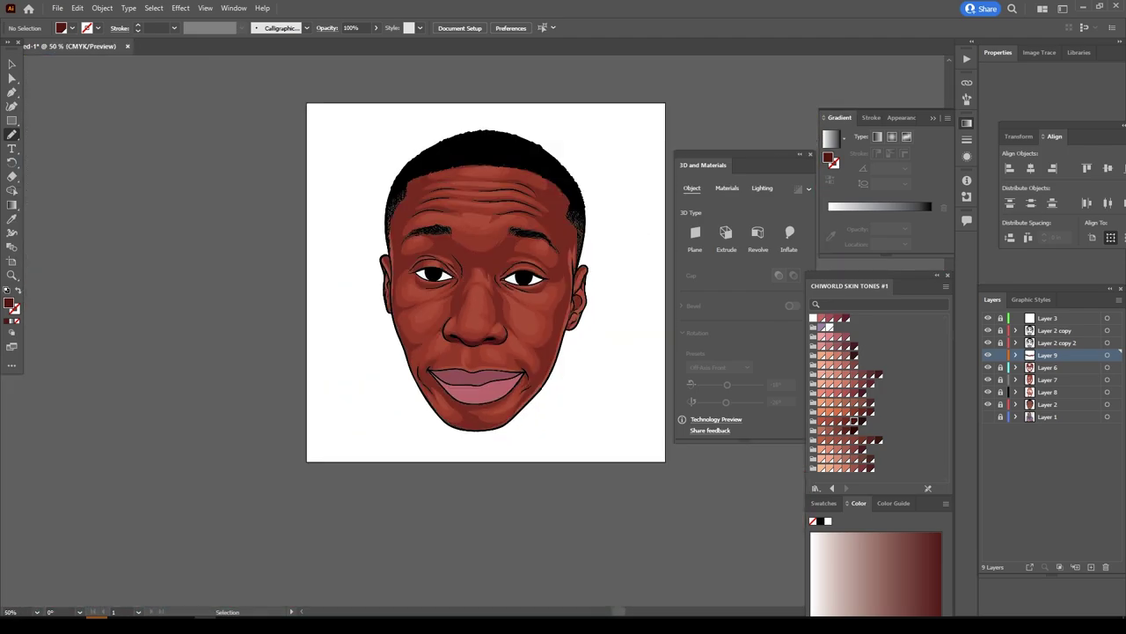
scroll(423, 290, up, 5)
Draw a dark-red shadow shape at the mouth corner.
drag(428, 315, 380, 320)
drag(413, 387, 414, 388)
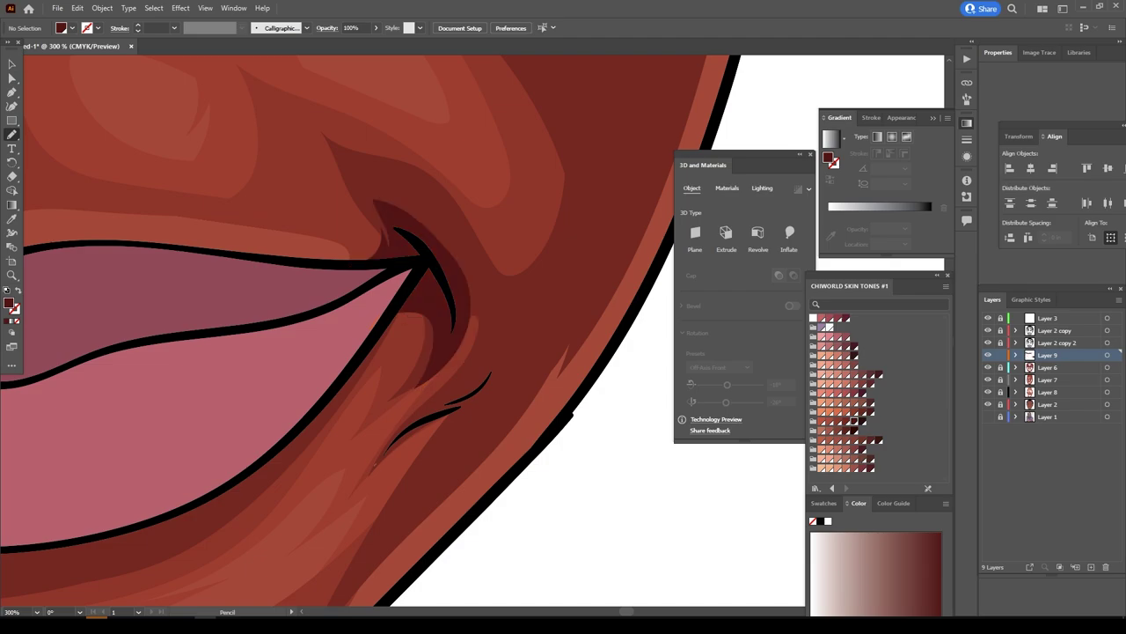
scroll(563, 352, down, 5)
scroll(458, 345, up, 4)
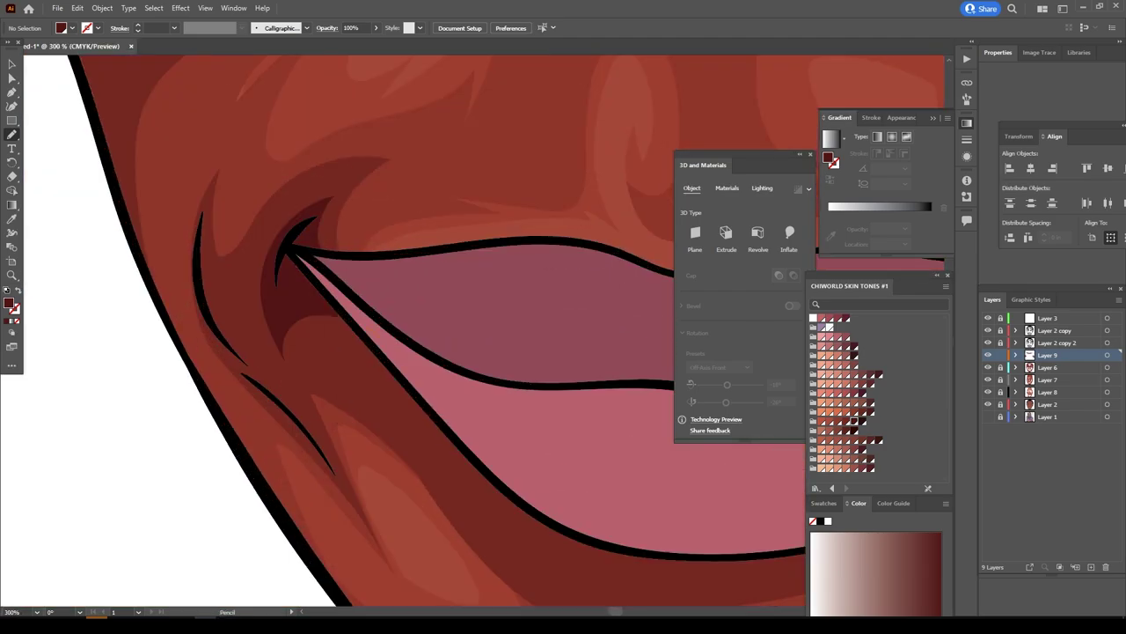
Draw dark-red shadows along the cheek beside the mouth and beneath the lower lip.
scroll(384, 350, down, 2)
scroll(384, 349, right, 3)
scroll(385, 350, down, 1)
drag(132, 190, 264, 367)
drag(570, 284, 365, 234)
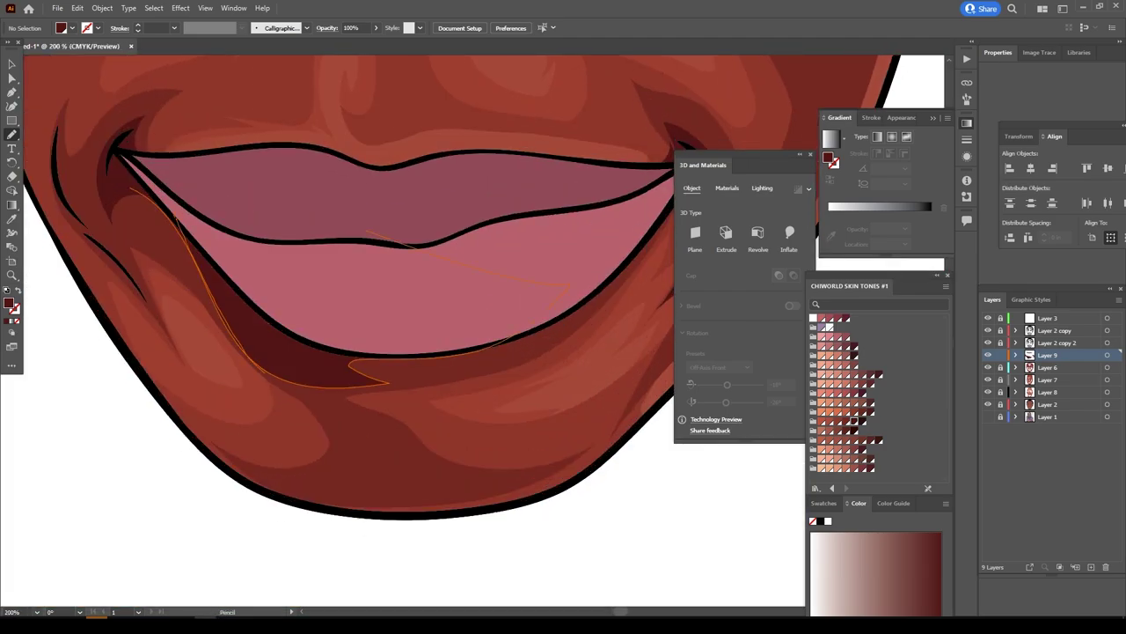
Scroll the view between the mouth and eye area to inspect where further shadows go.
scroll(396, 308, down, 3)
scroll(396, 308, up, 4)
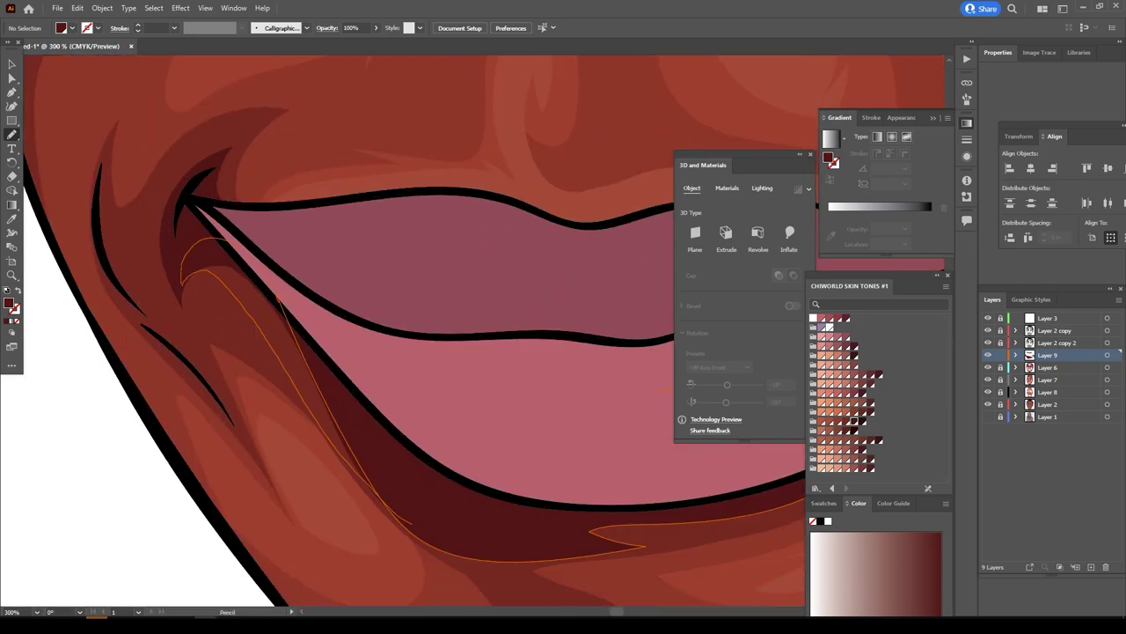
scroll(450, 532, down, 3)
scroll(451, 531, up, 3)
scroll(451, 532, down, 3)
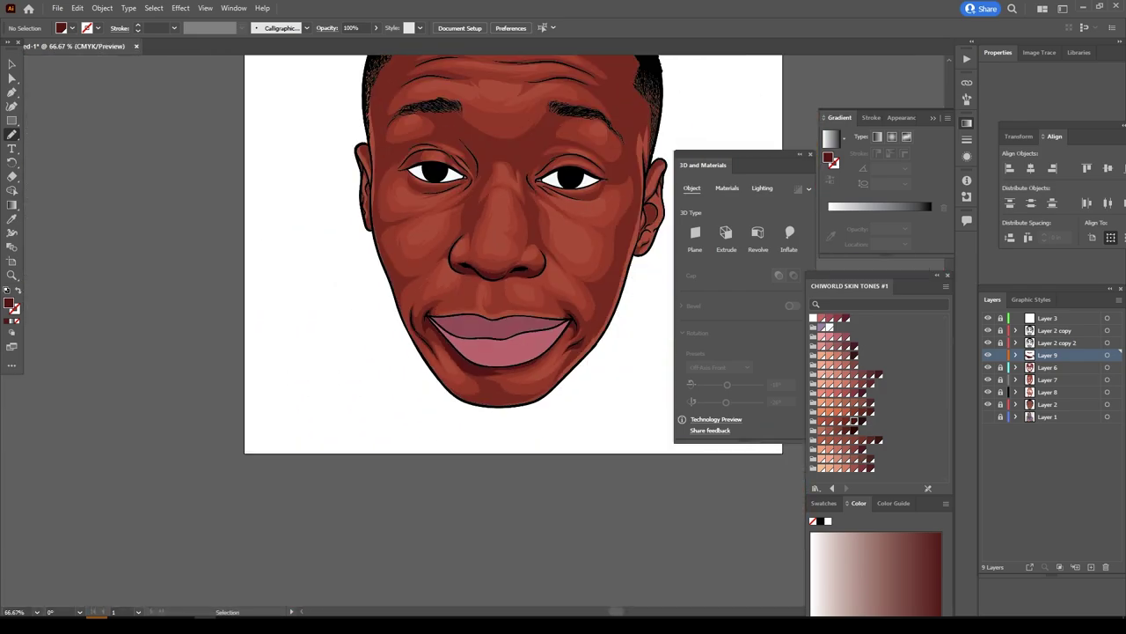
scroll(450, 532, up, 2)
scroll(451, 532, up, 1)
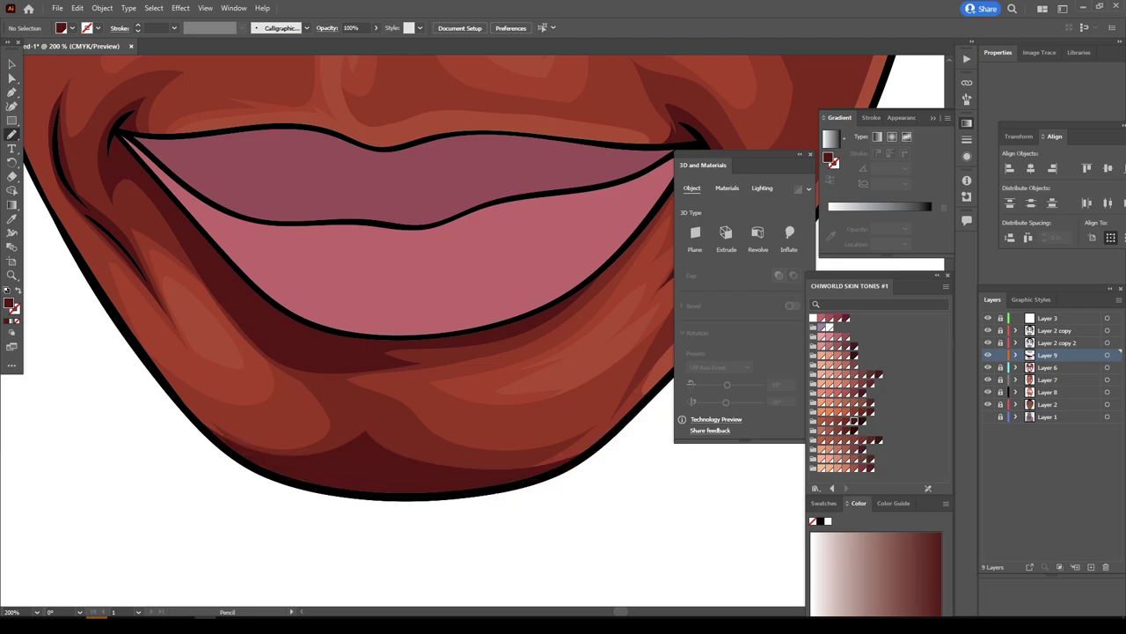
scroll(415, 447, down, 2)
scroll(415, 447, down, 1)
scroll(540, 255, up, 3)
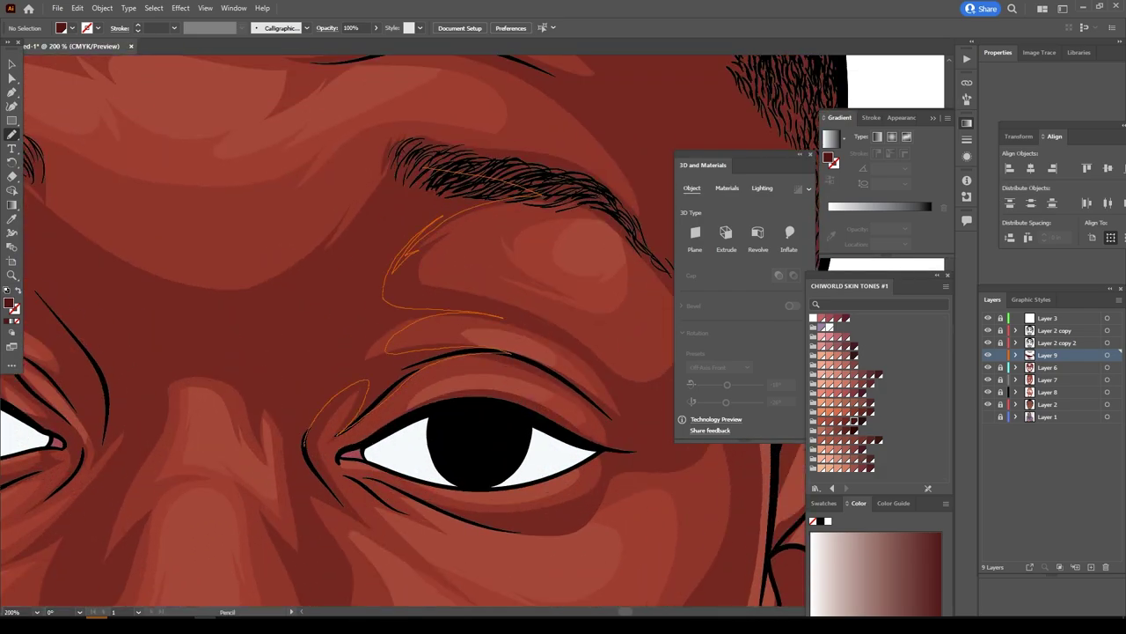
scroll(417, 307, down, 2)
scroll(417, 306, up, 2)
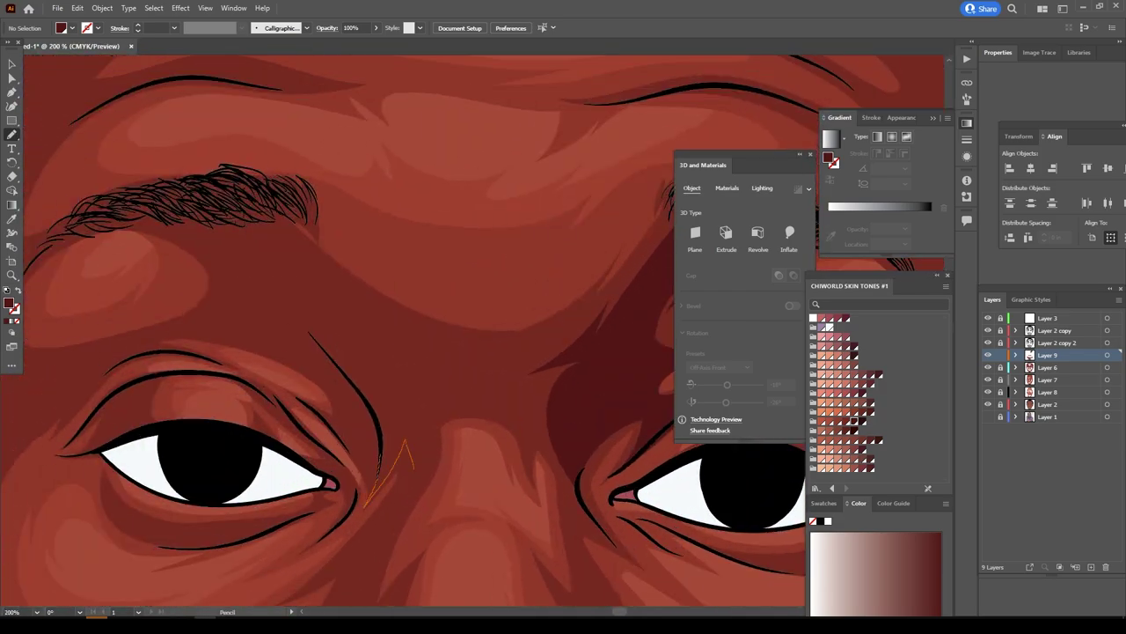
scroll(417, 306, down, 2)
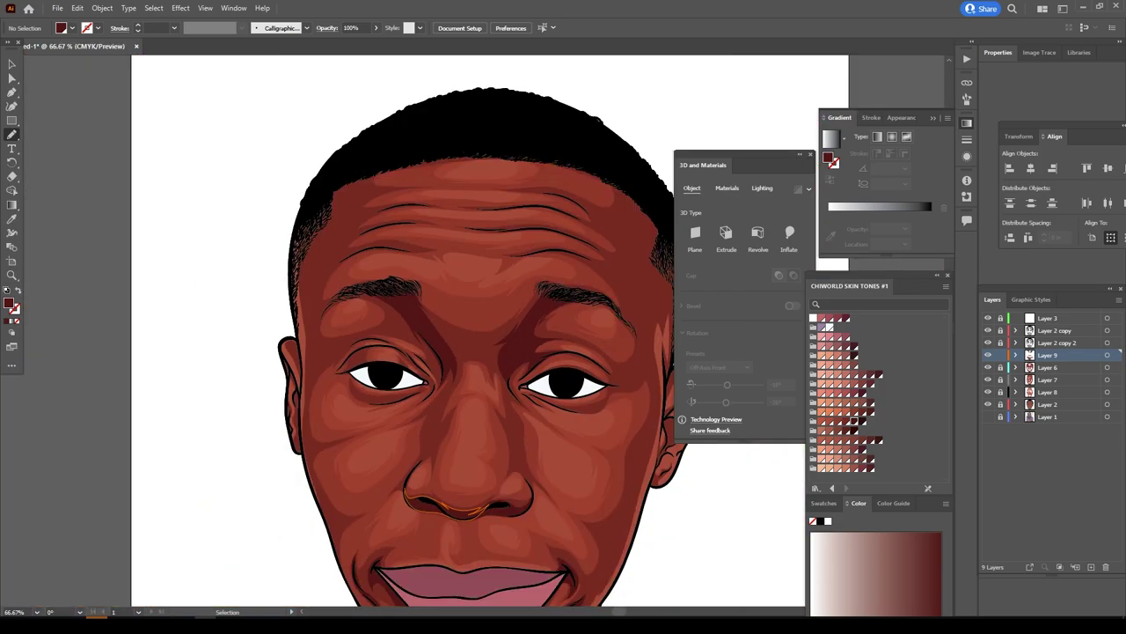
scroll(417, 306, up, 2)
scroll(405, 334, down, 2)
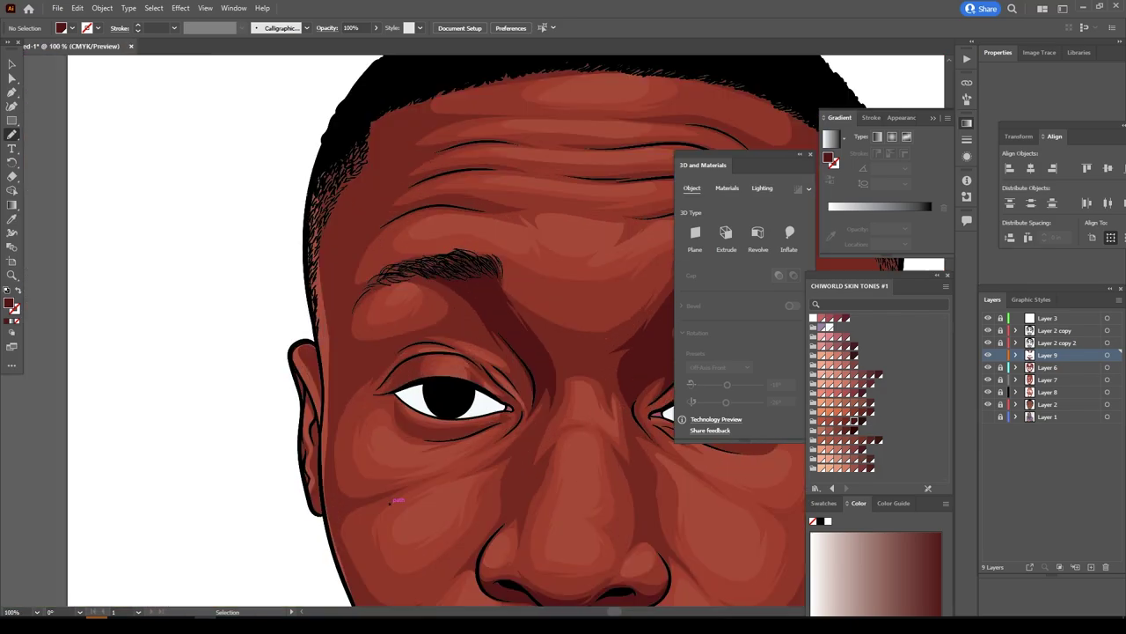
scroll(405, 334, up, 2)
scroll(299, 605, down, 2)
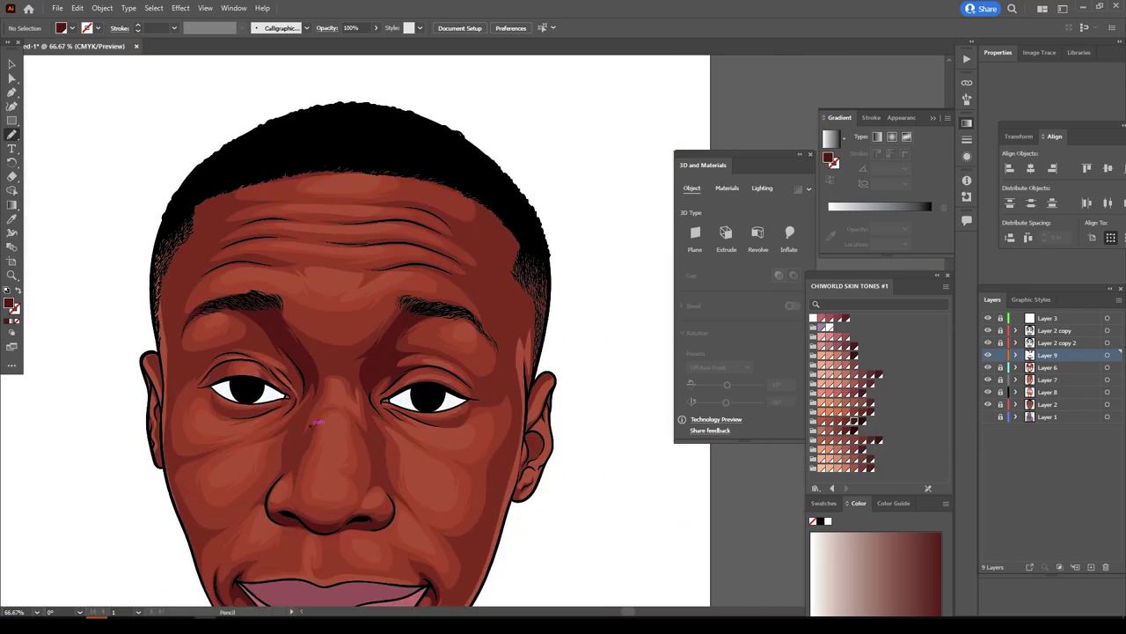
scroll(299, 605, up, 3)
scroll(506, 335, down, 2)
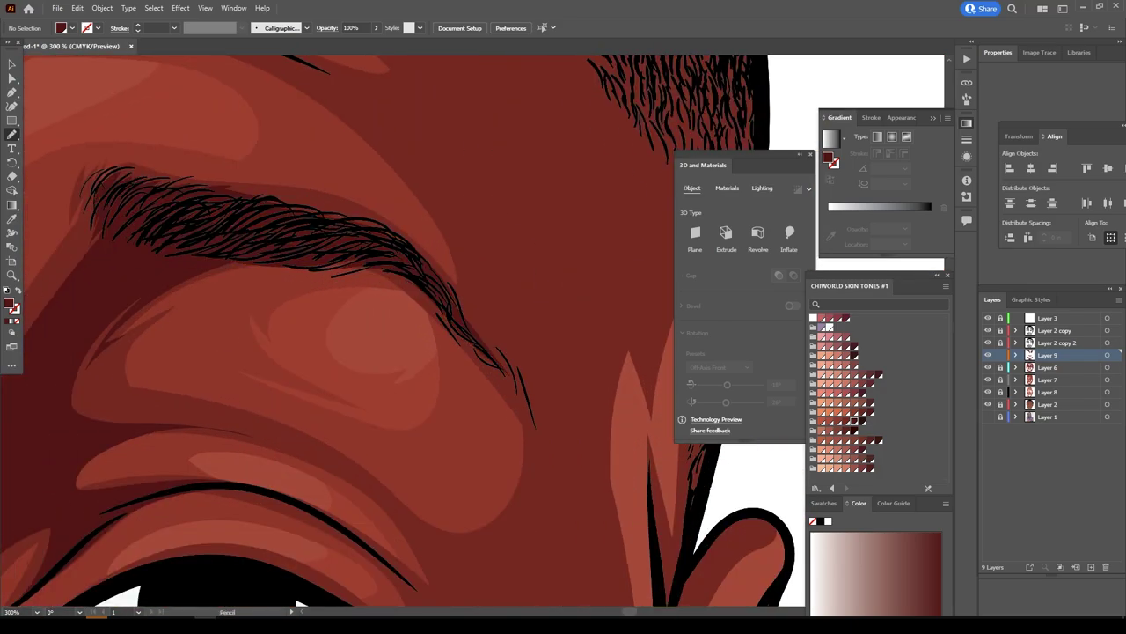
scroll(506, 334, down, 4)
scroll(414, 403, up, 4)
scroll(413, 403, up, 1)
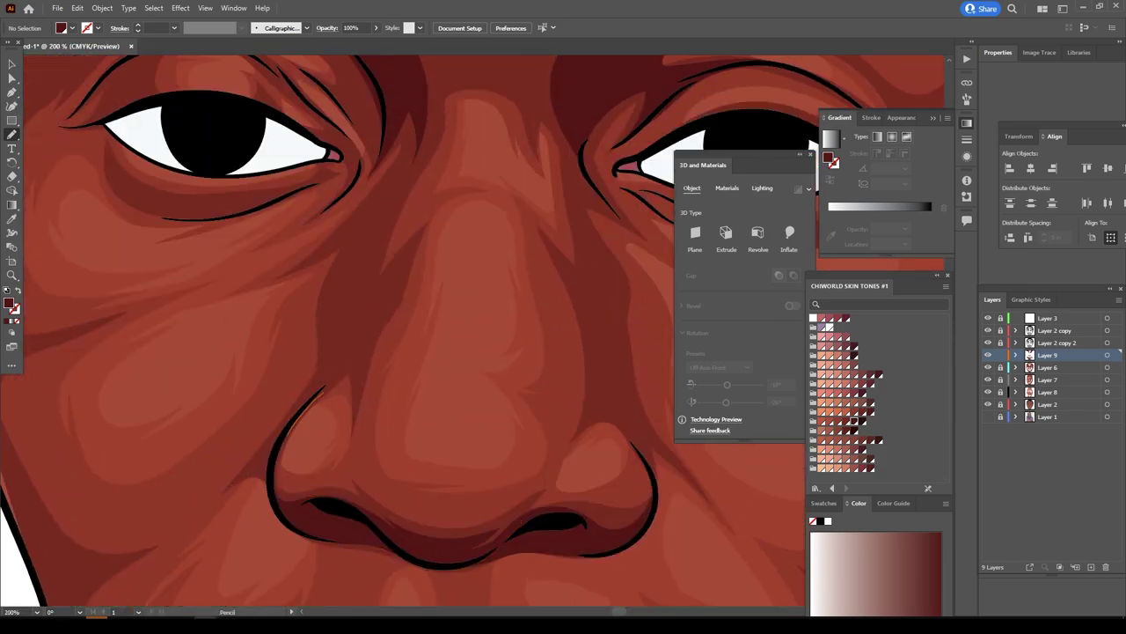
scroll(315, 437, down, 5)
scroll(315, 437, up, 4)
scroll(315, 437, up, 2)
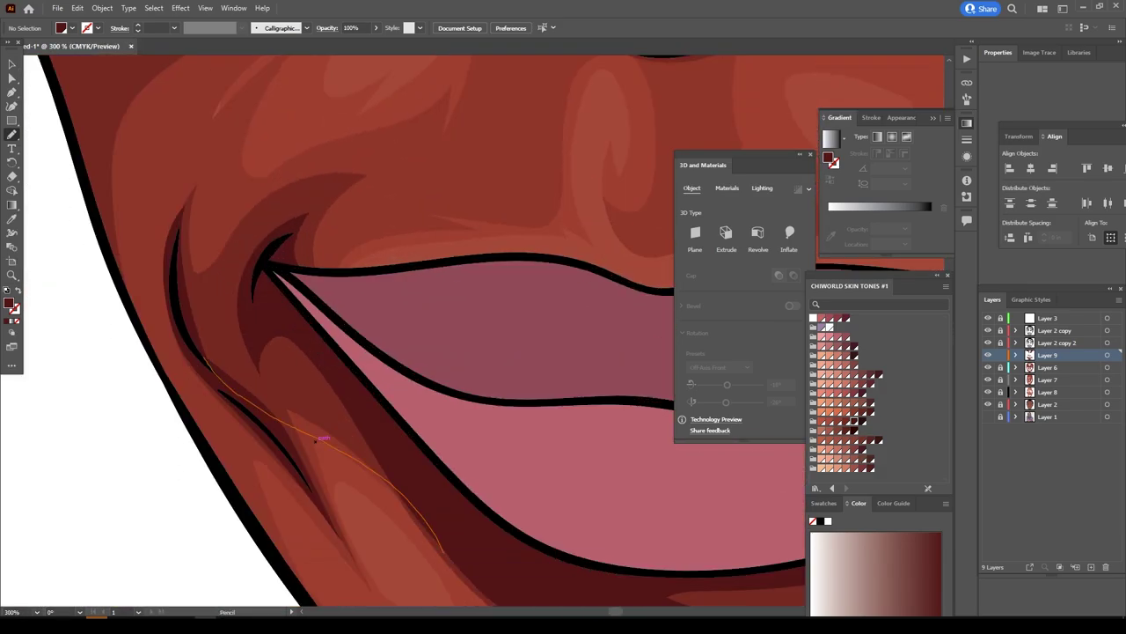
scroll(315, 437, down, 5)
scroll(422, 344, up, 3)
Replace the long stray cheek stroke with a shorter shading stroke beside the mouth corner.
scroll(423, 343, up, 1)
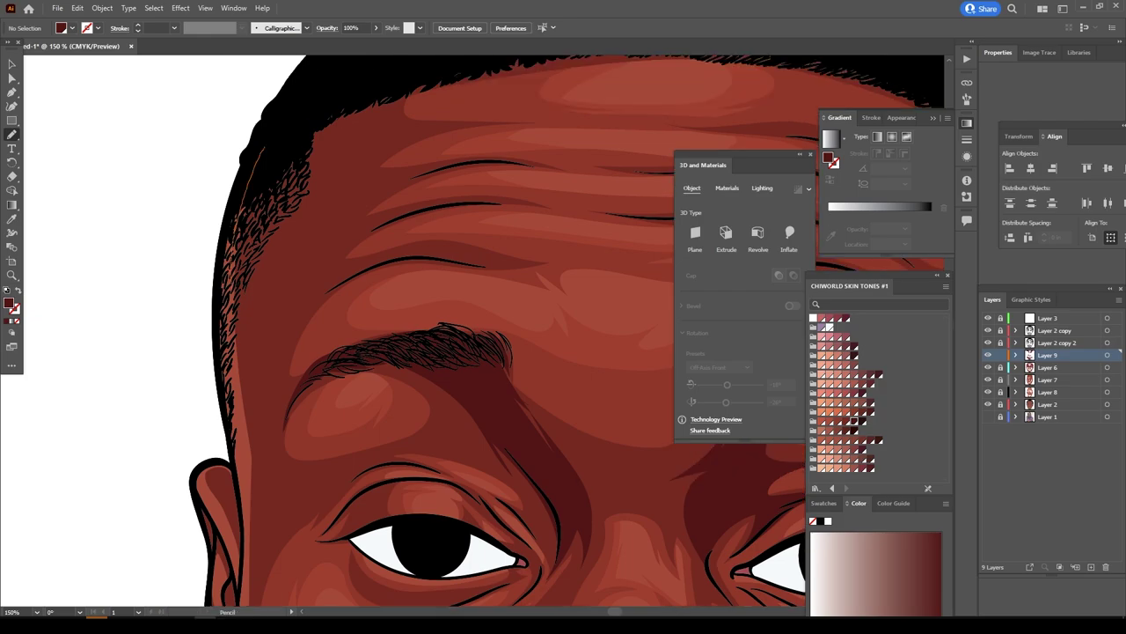
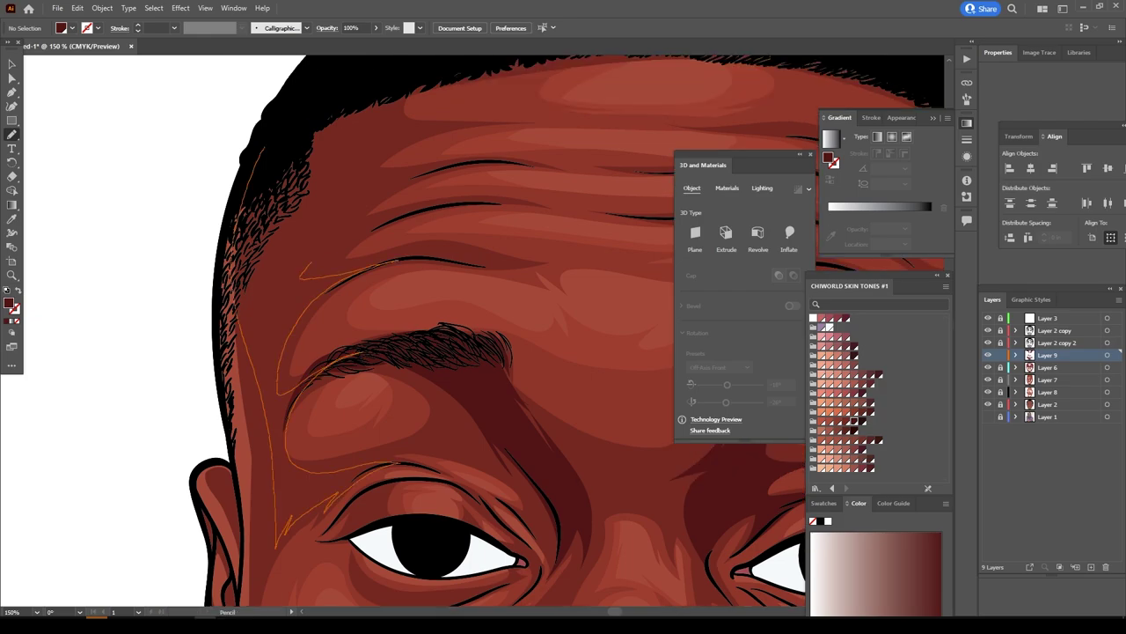
Replace the long stray cheek stroke with a shorter shading stroke beside the mouth corner.
scroll(475, 290, down, 4)
scroll(448, 349, up, 4)
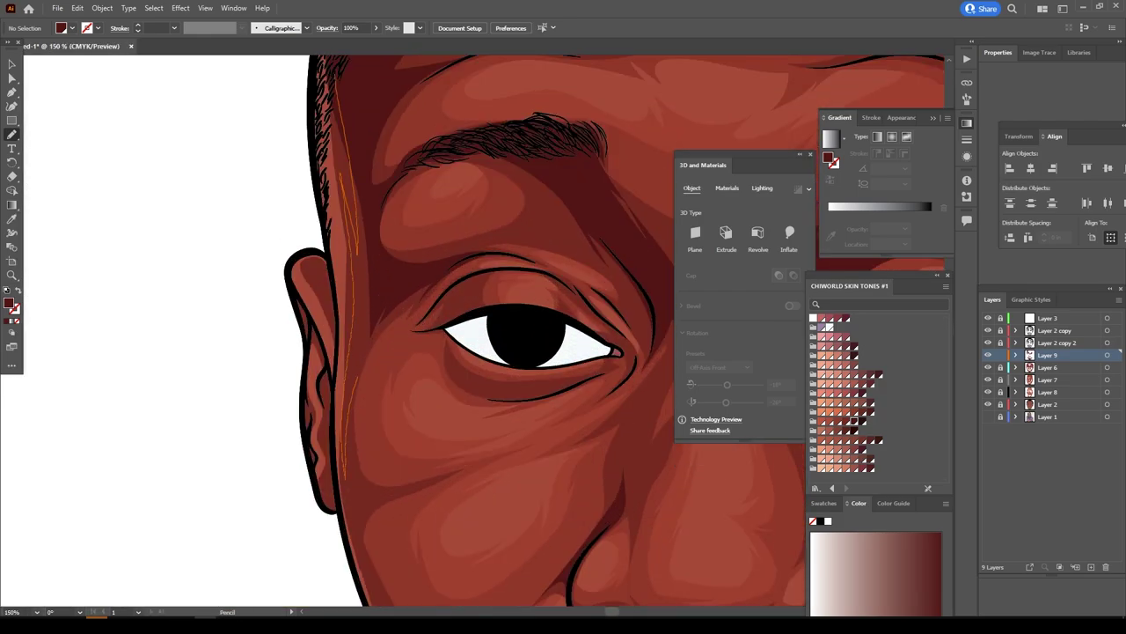
scroll(475, 335, down, 4)
scroll(527, 334, up, 5)
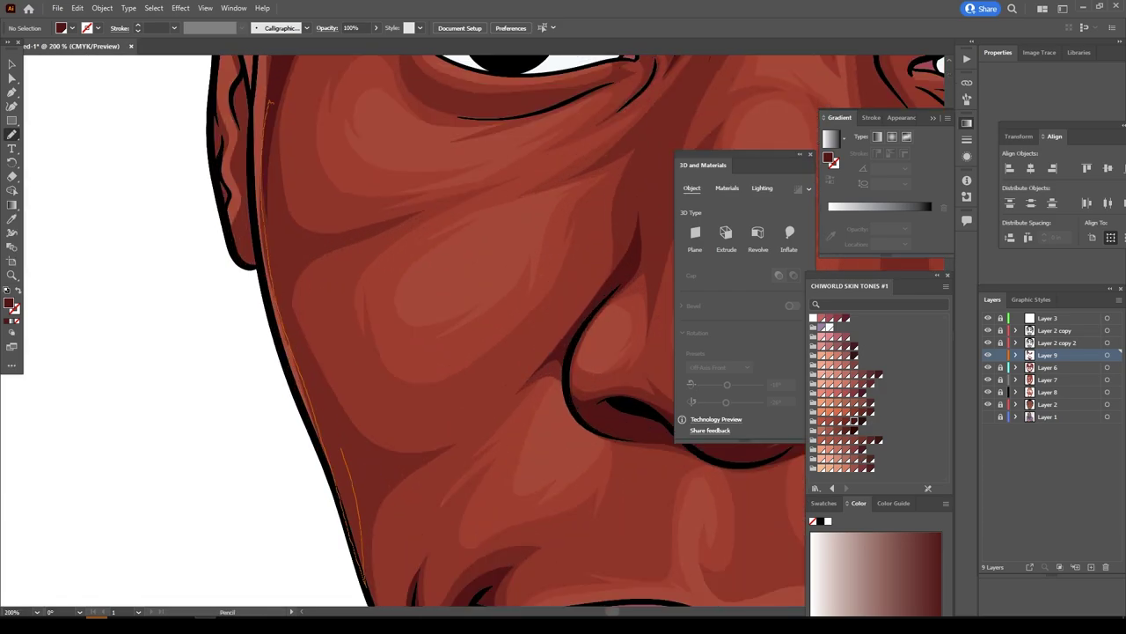
scroll(476, 334, down, 4)
scroll(475, 335, up, 3)
scroll(476, 334, up, 3)
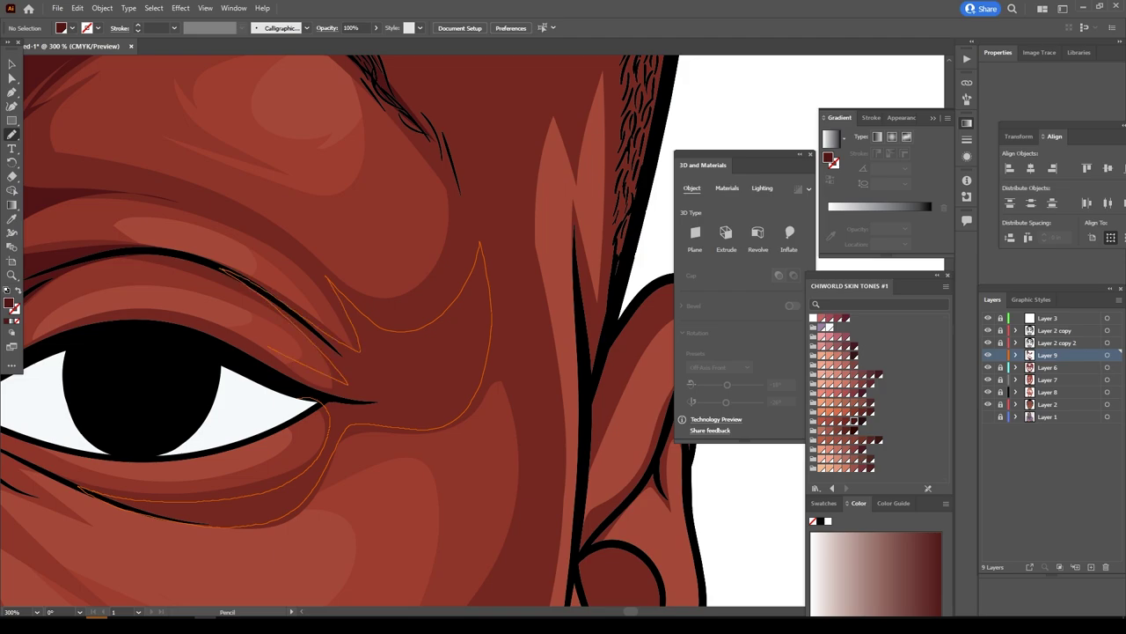
scroll(479, 281, down, 4)
scroll(479, 282, up, 3)
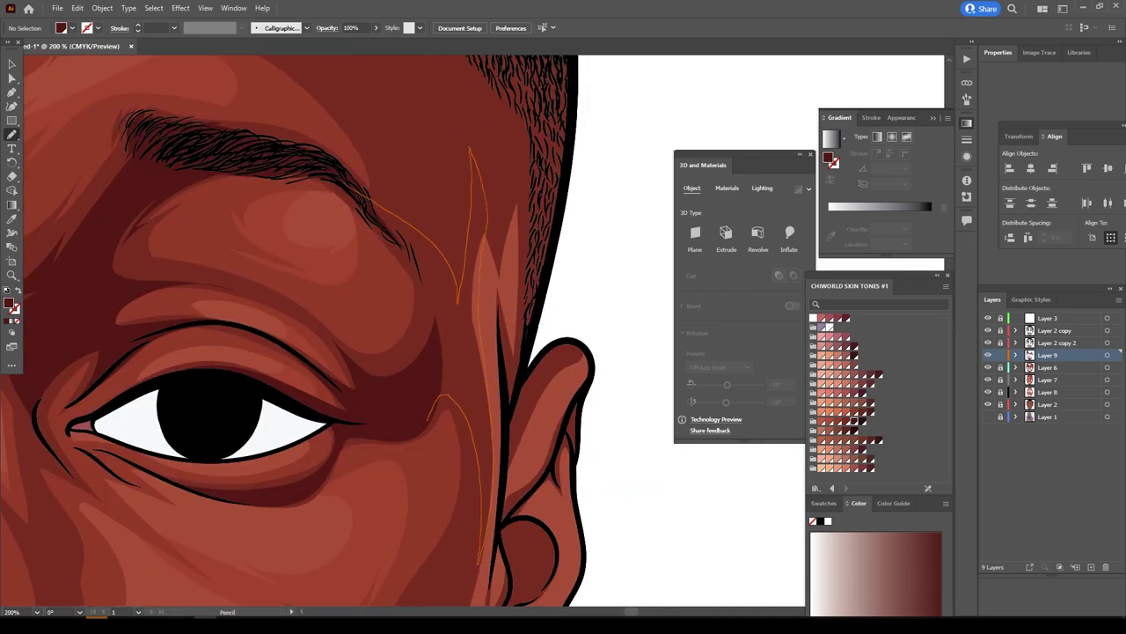
scroll(299, 331, up, 5)
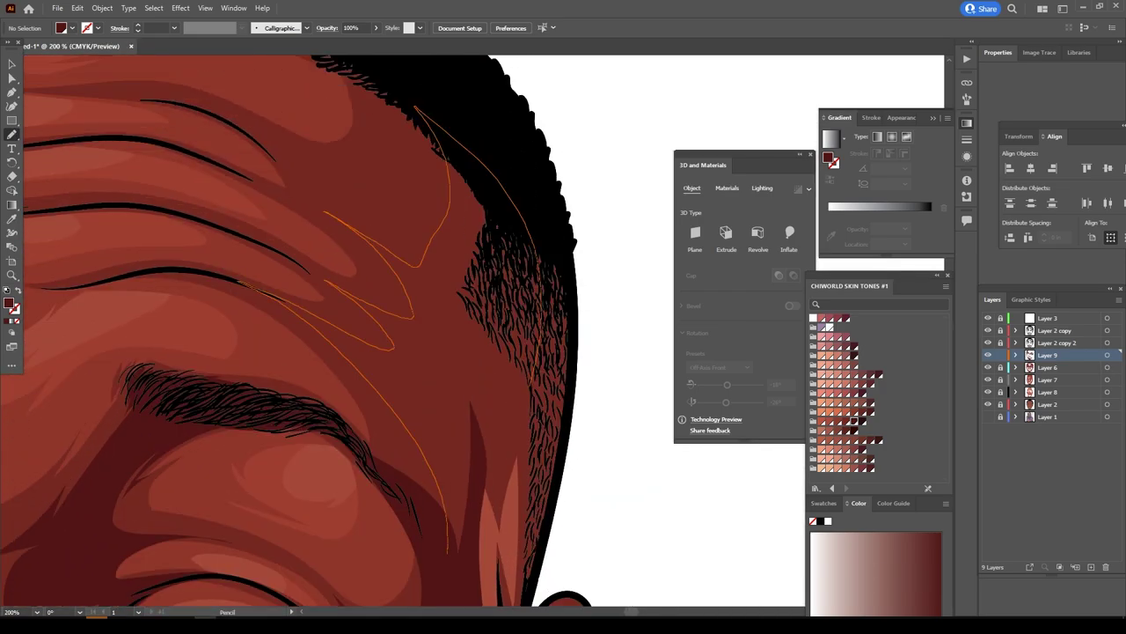
scroll(528, 317, down, 4)
scroll(528, 317, up, 2)
scroll(528, 316, up, 2)
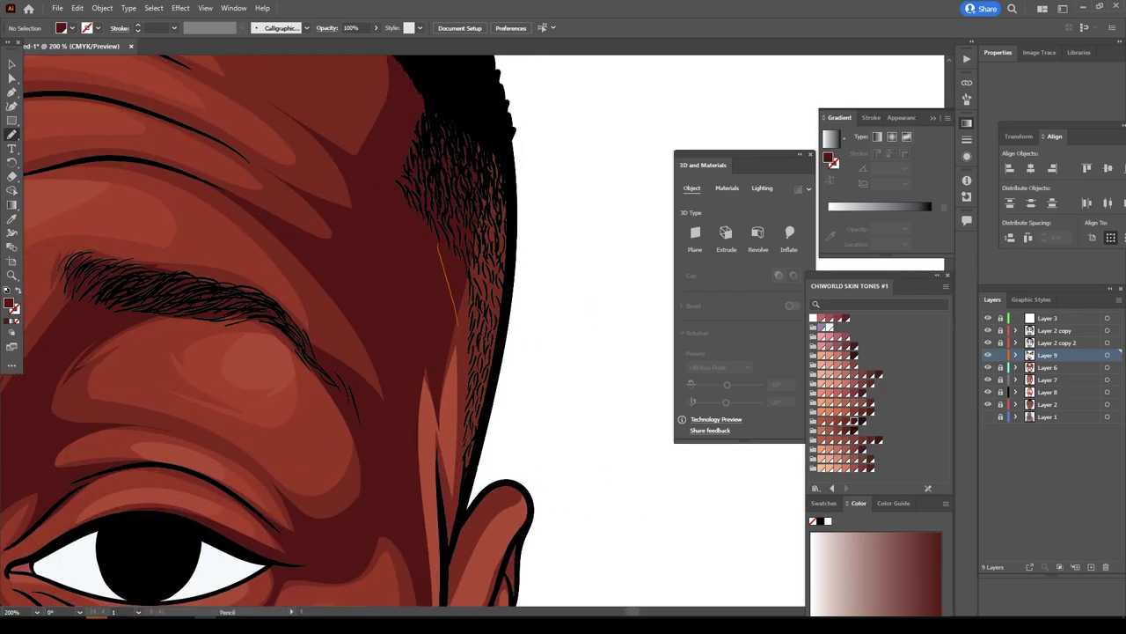
scroll(528, 317, down, 1)
scroll(528, 317, down, 3)
scroll(528, 317, up, 3)
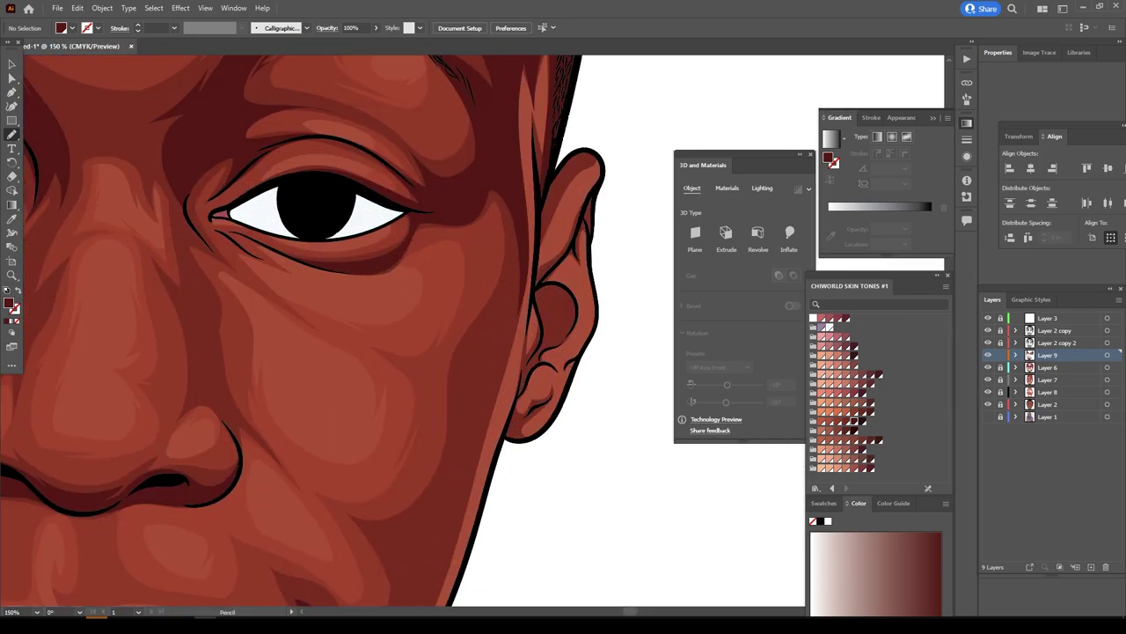
scroll(528, 317, down, 2)
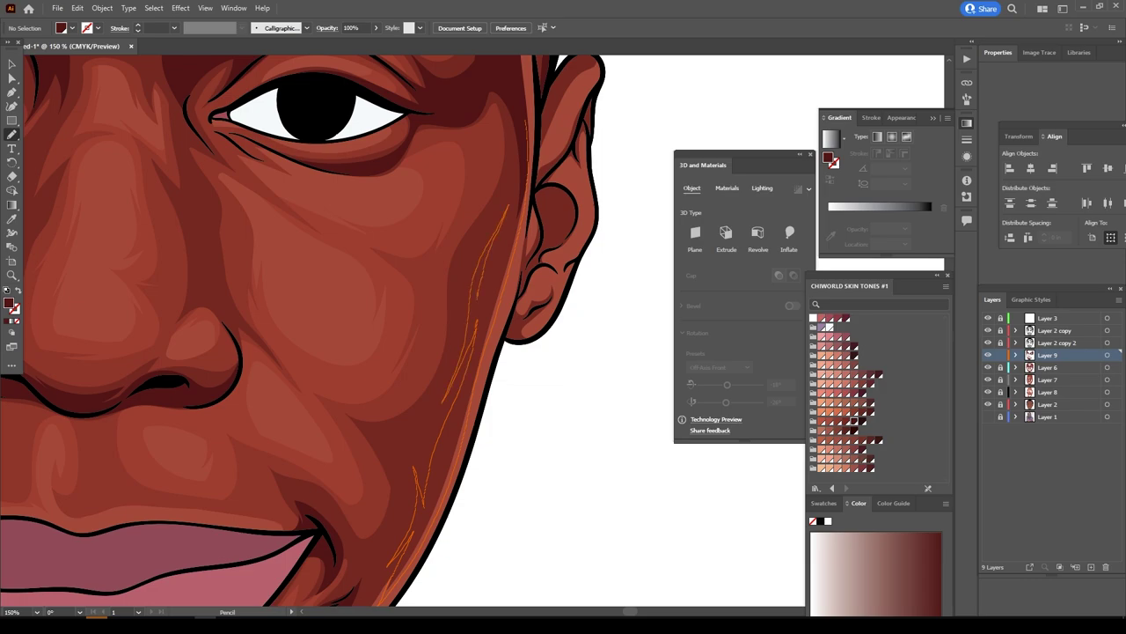
scroll(528, 317, down, 3)
scroll(528, 316, up, 4)
scroll(528, 317, up, 3)
scroll(527, 317, up, 1)
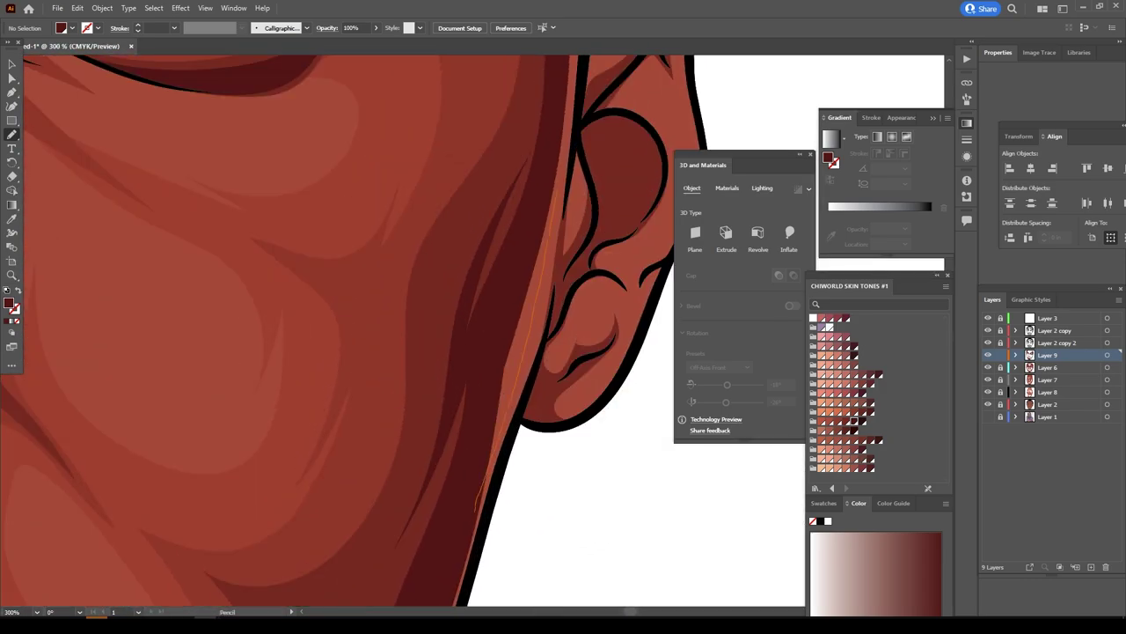
scroll(528, 316, down, 3)
Draw a black pencil crease line along the upper eyelid.
scroll(528, 316, up, 3)
key(ctrl+z)
drag(553, 176, 468, 315)
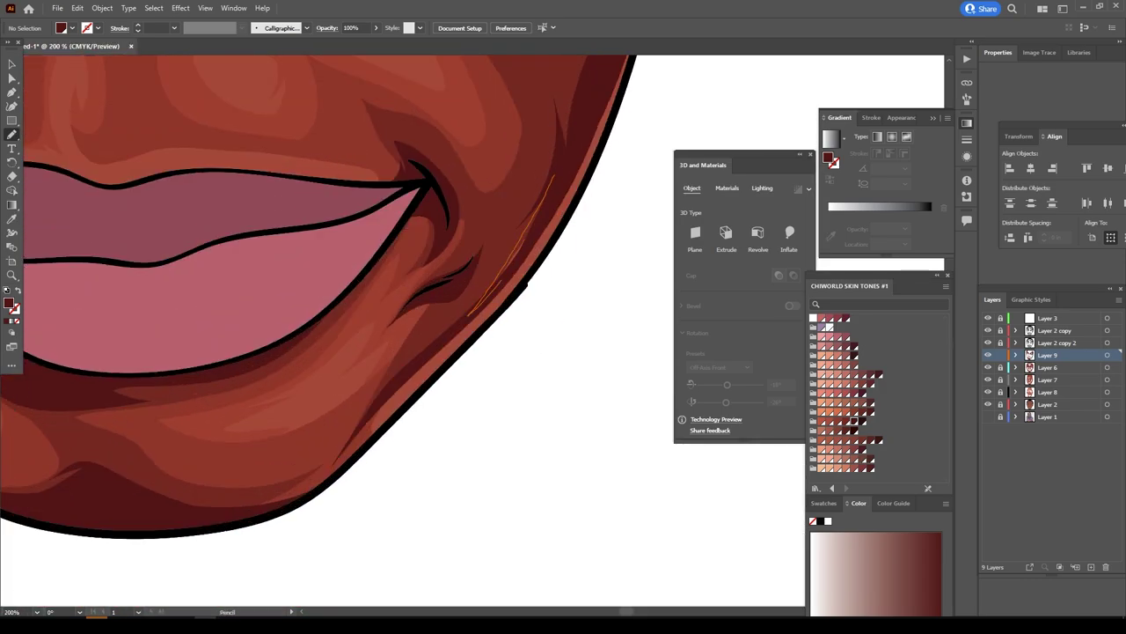
scroll(528, 316, down, 3)
scroll(528, 317, up, 3)
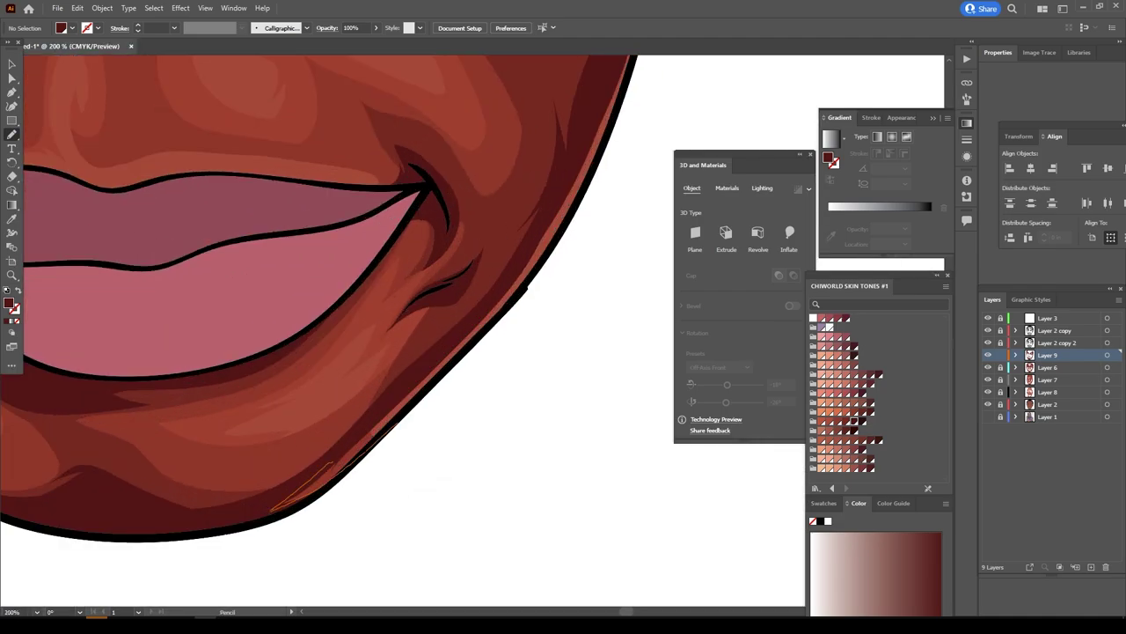
scroll(528, 316, up, 3)
scroll(528, 316, up, 3)
scroll(528, 317, down, 3)
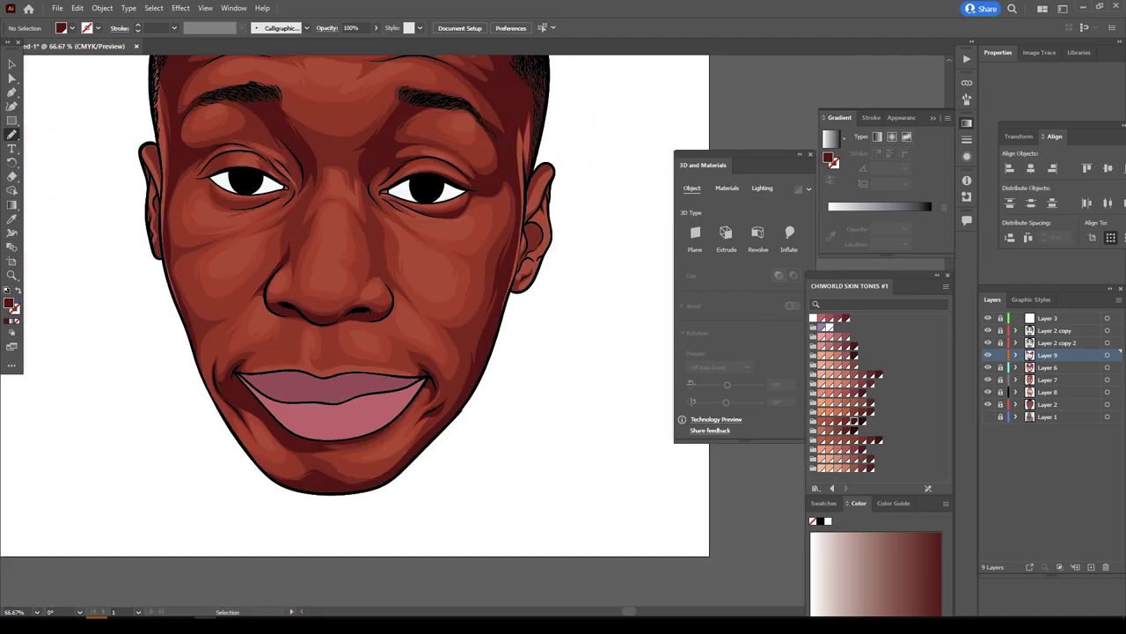
scroll(528, 264, up, 3)
scroll(528, 317, down, 3)
scroll(352, 352, up, 2)
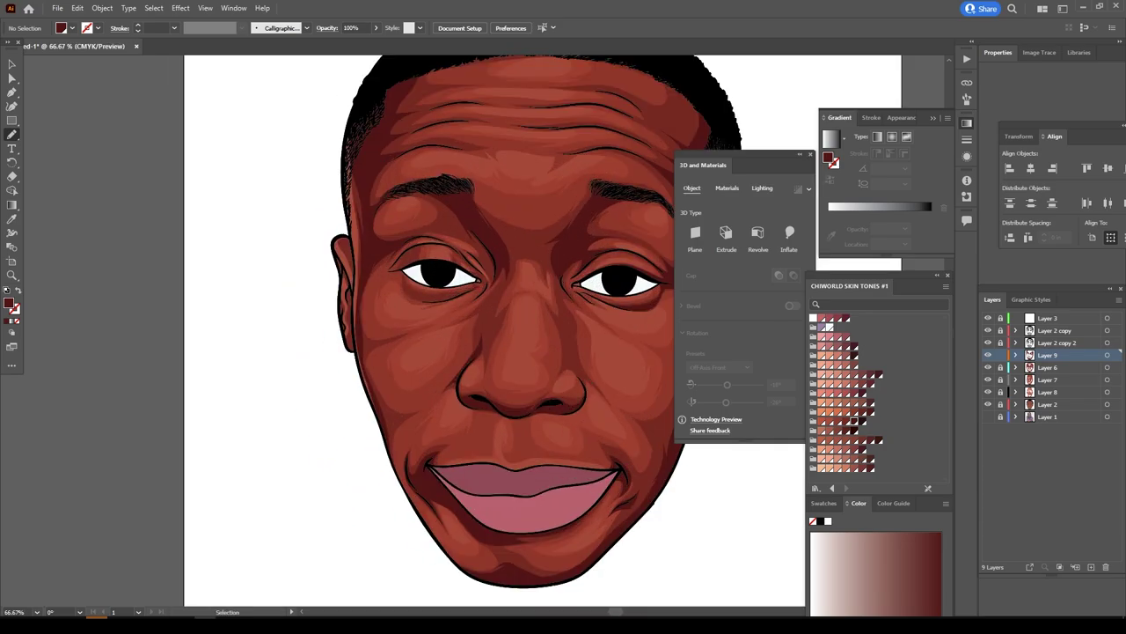
scroll(352, 352, up, 2)
scroll(528, 317, up, 5)
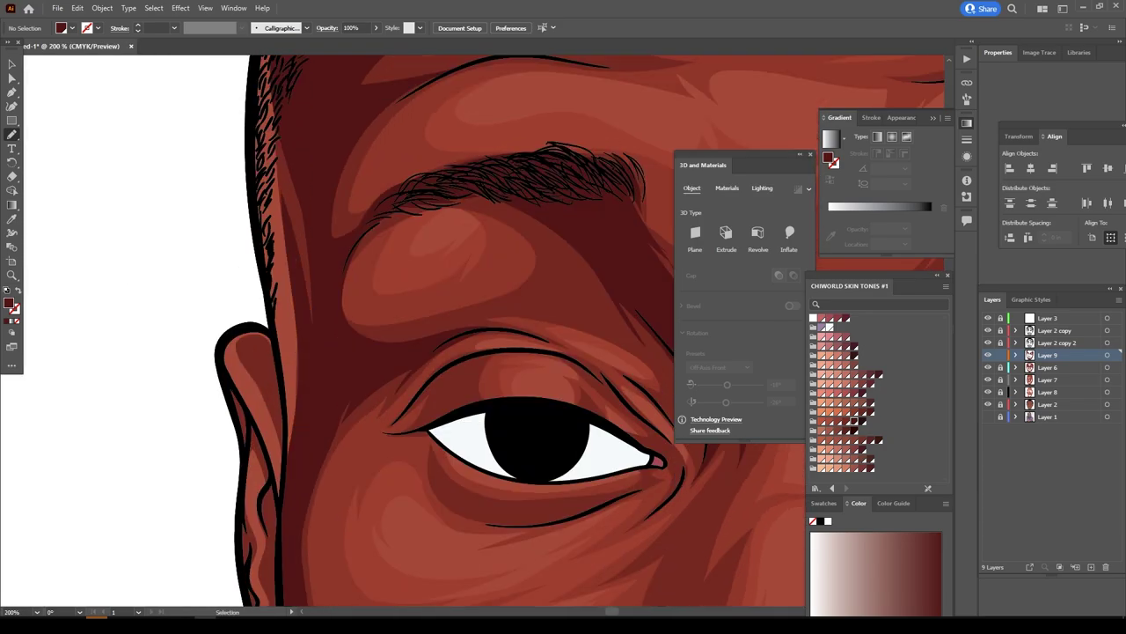
scroll(528, 316, down, 3)
scroll(440, 308, up, 3)
scroll(472, 384, down, 3)
scroll(471, 384, up, 4)
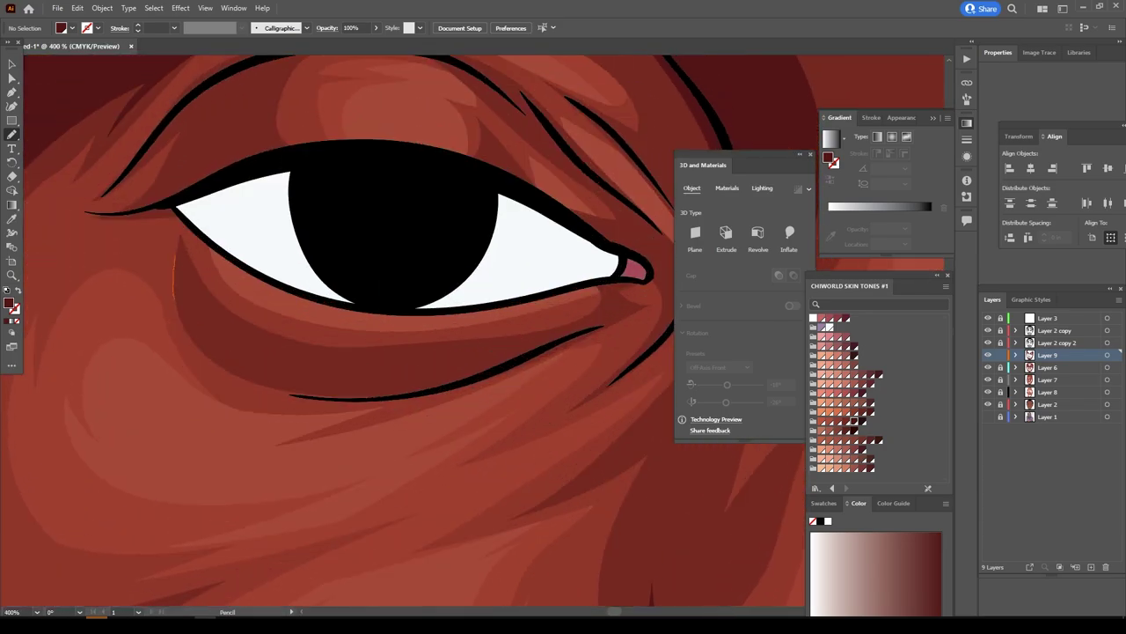
scroll(475, 396, down, 1)
scroll(476, 396, down, 3)
scroll(475, 396, up, 3)
drag(502, 406, 653, 437)
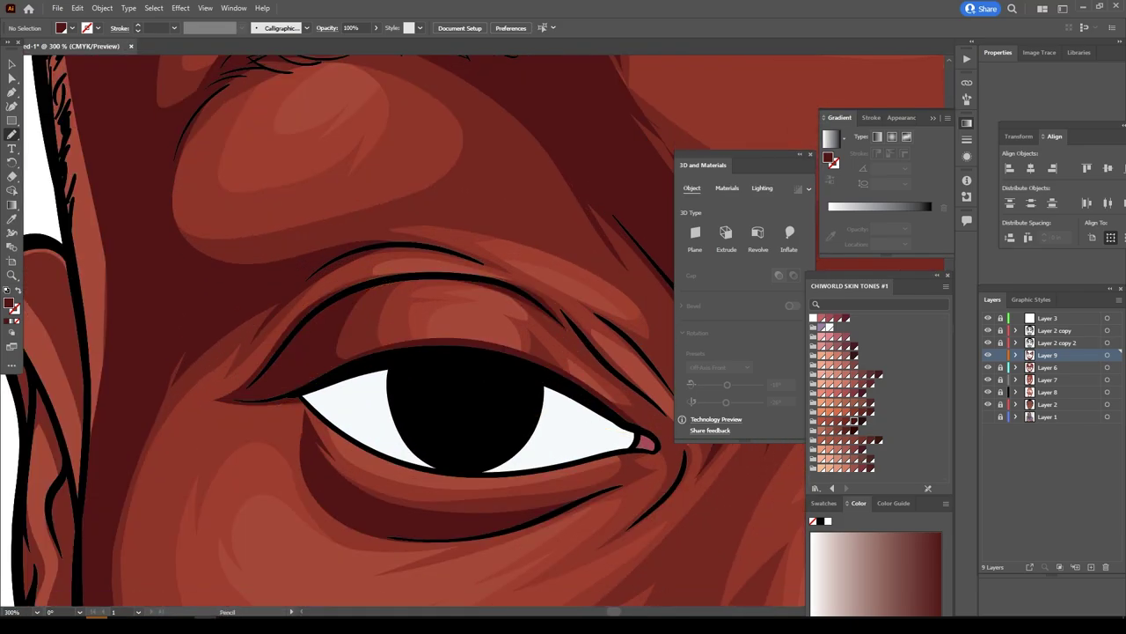
scroll(475, 396, down, 2)
Add a crease shape at the outer eye corner and a fold line above the eyelid.
scroll(457, 440, up, 1)
drag(490, 424, 431, 540)
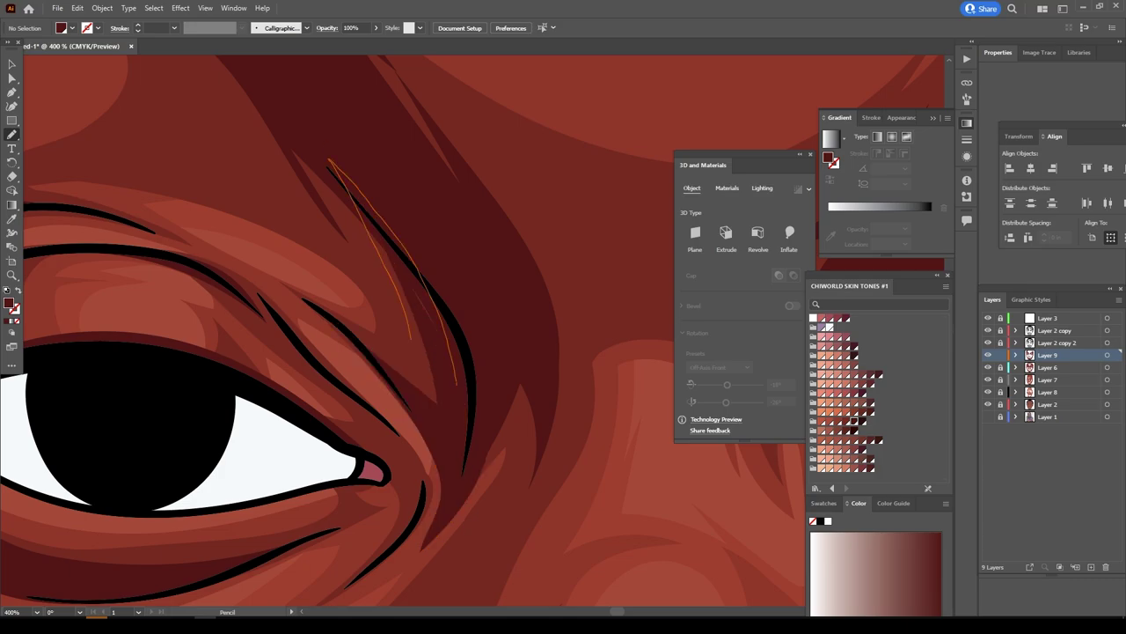
scroll(430, 540, down, 1)
scroll(396, 396, up, 1)
drag(218, 326, 467, 331)
scroll(422, 335, down, 5)
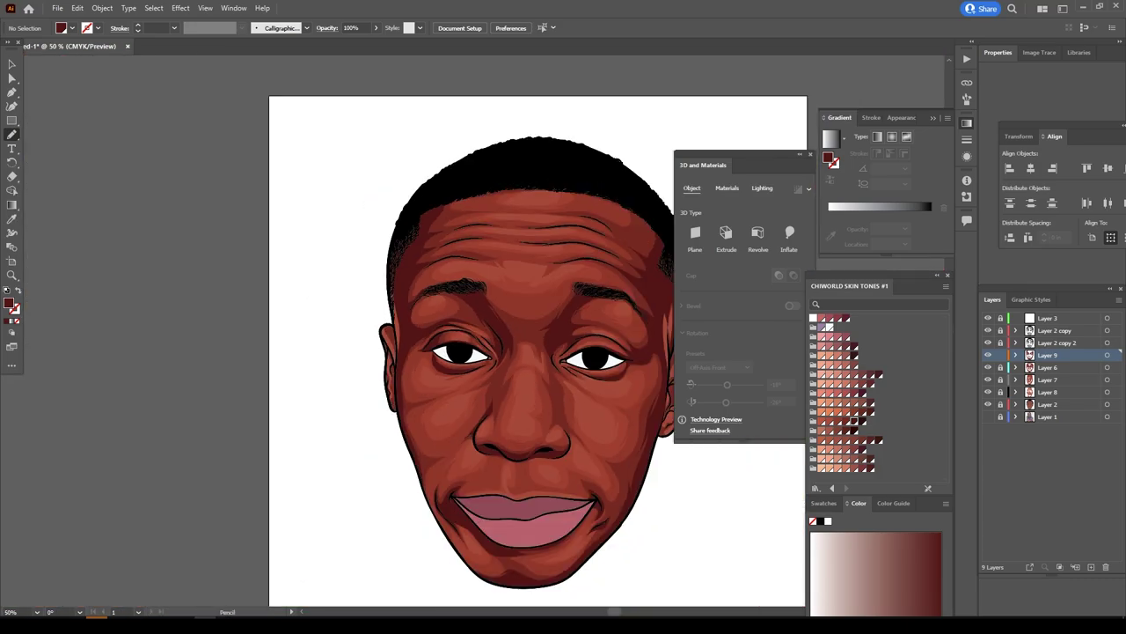
scroll(423, 335, up, 1)
scroll(423, 334, down, 1)
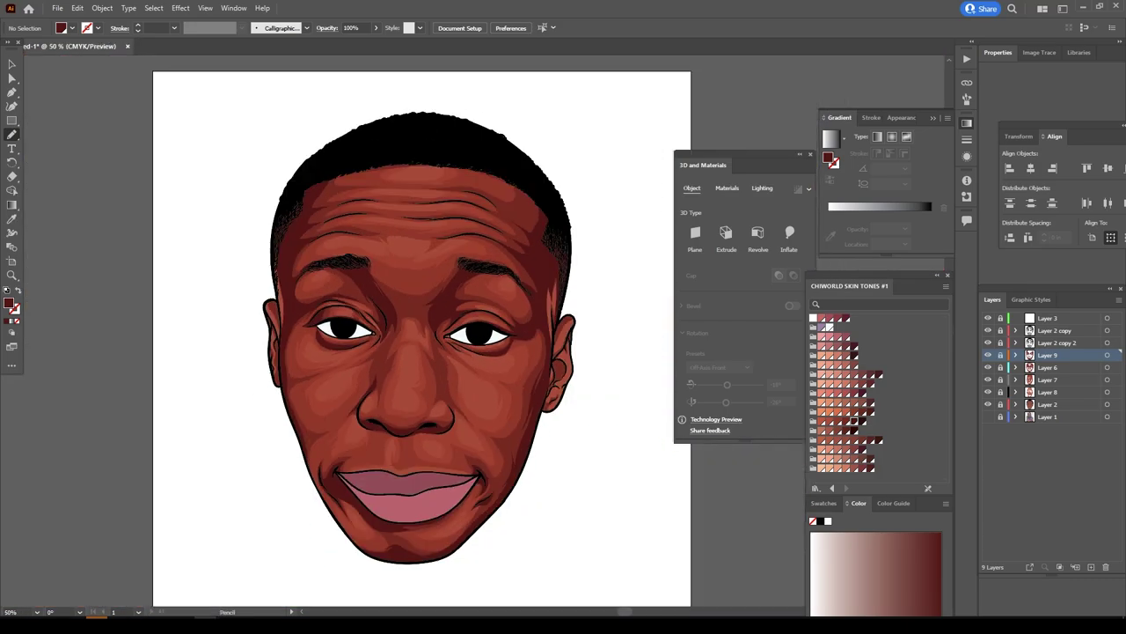
Save the portrait file to this computer rather than the cloud.
key(ctrl+s)
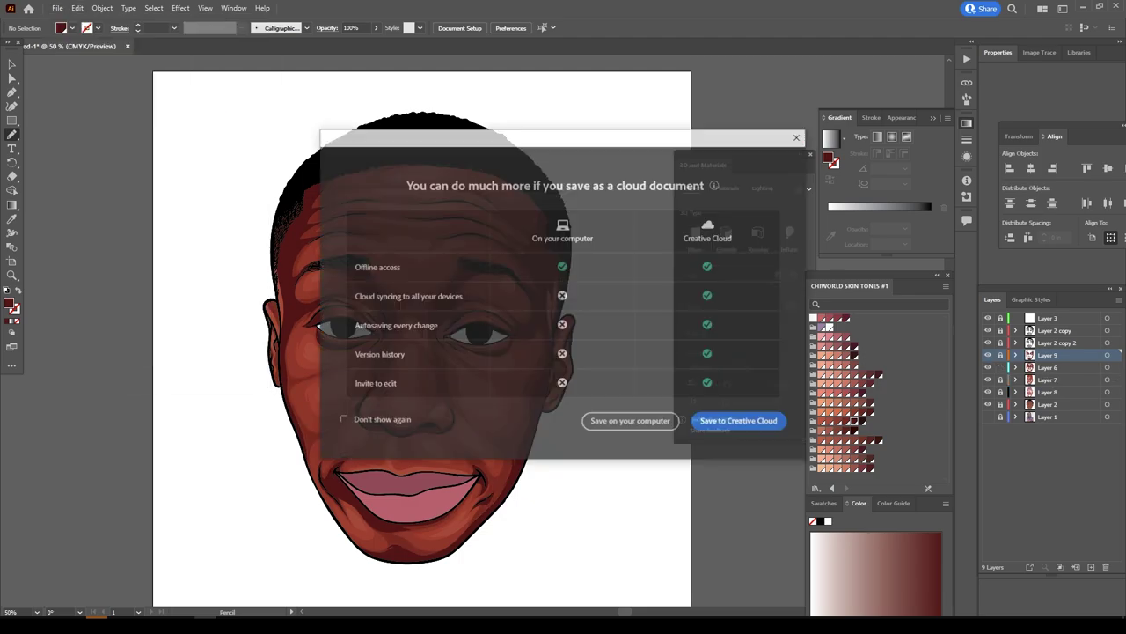
click(631, 421)
key(Return)
scroll(422, 352, down, 1)
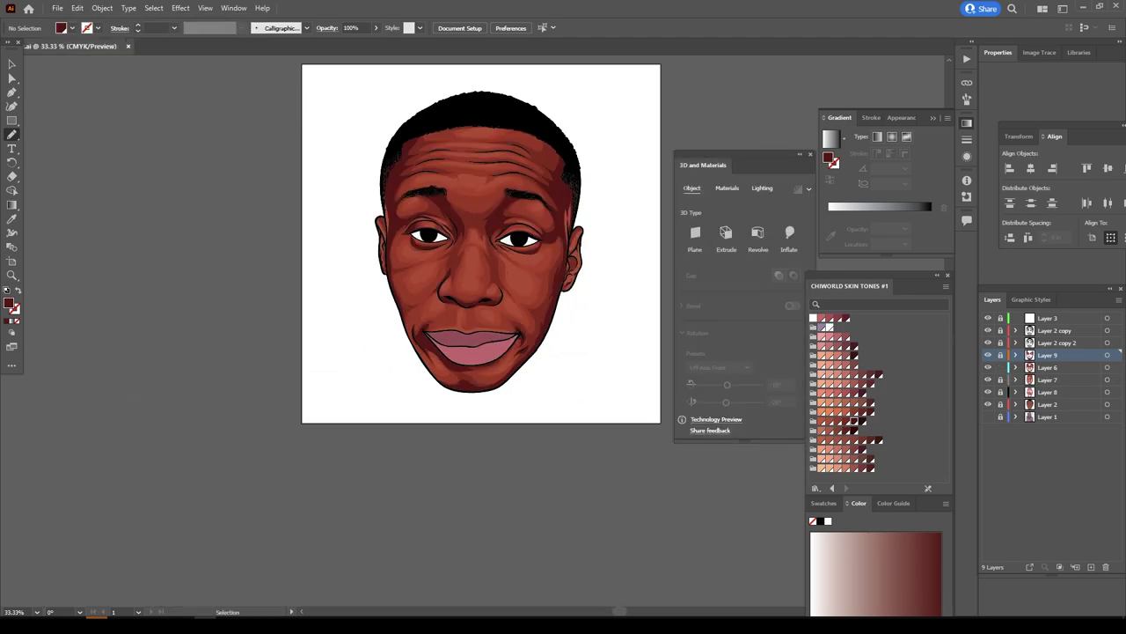
scroll(413, 493, up, 5)
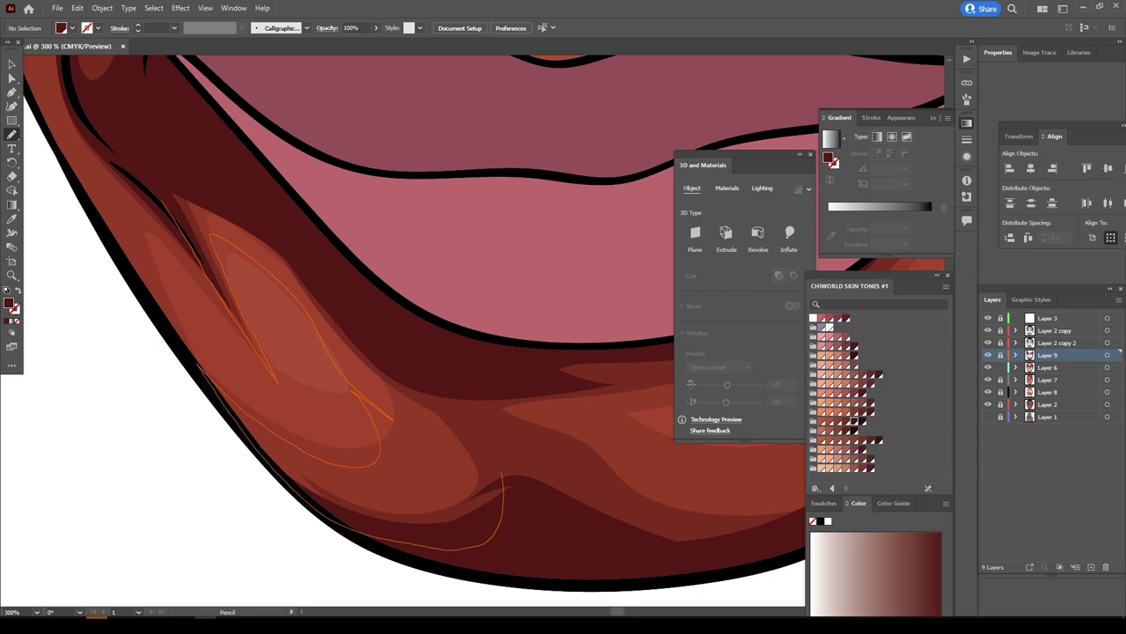
On Layer 6, draw a highlight shape on the chin beside the mouth.
click(1047, 367)
drag(119, 145, 269, 371)
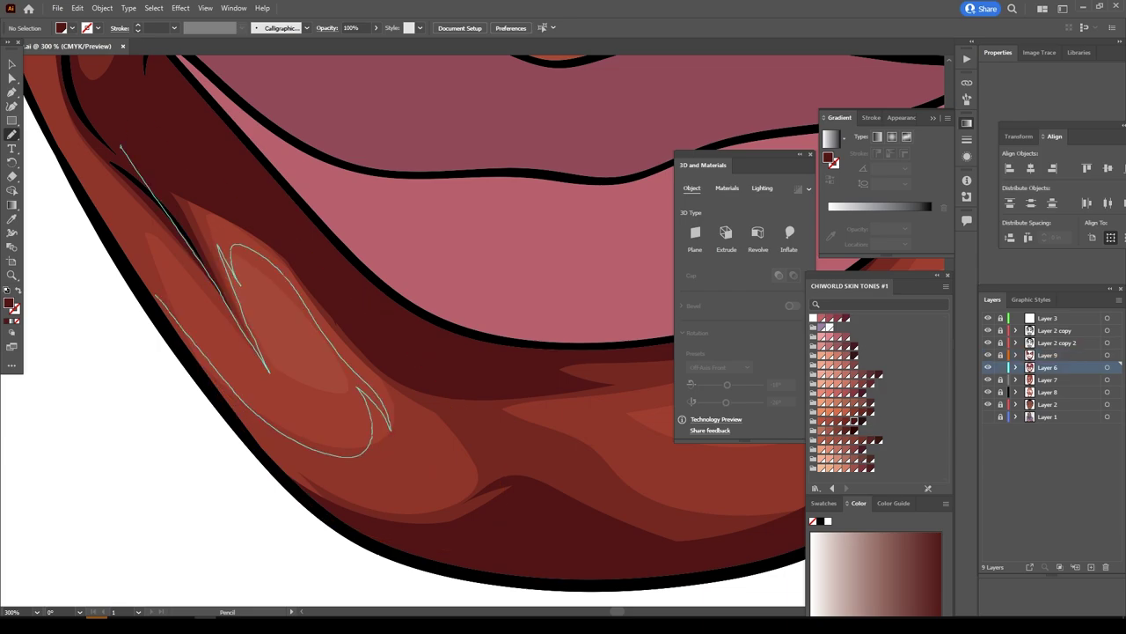
key(v)
key(ctrl+minus)
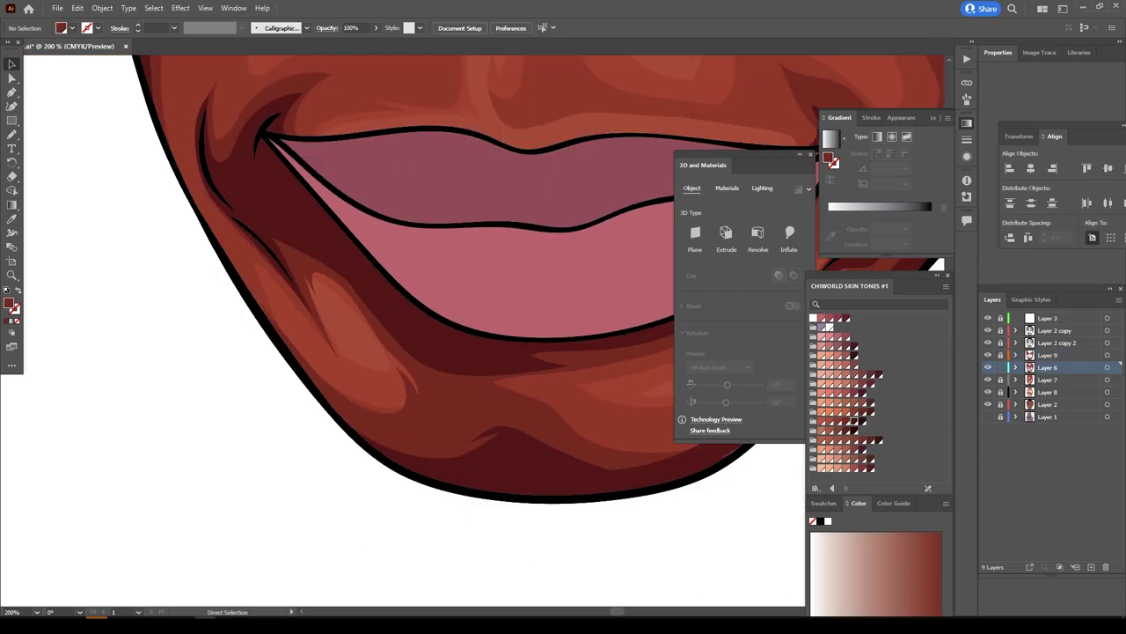
scroll(440, 352, up, 3)
scroll(431, 405, down, 1)
key(n)
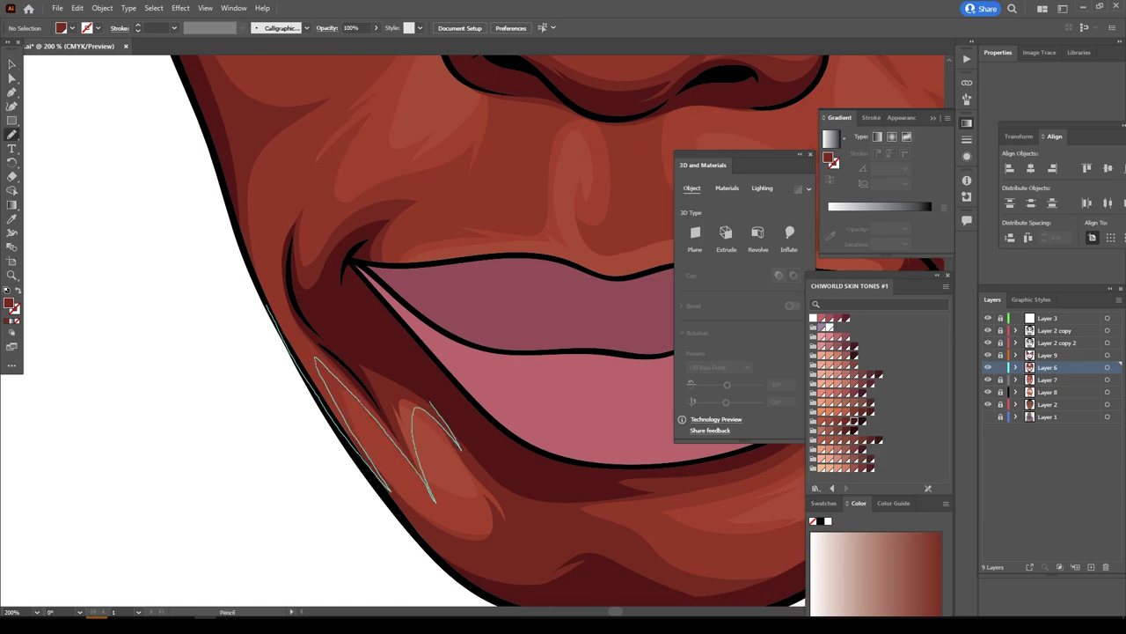
Zoom in on the right eye and draw a shading stroke on the cheek.
scroll(440, 352, up, 5)
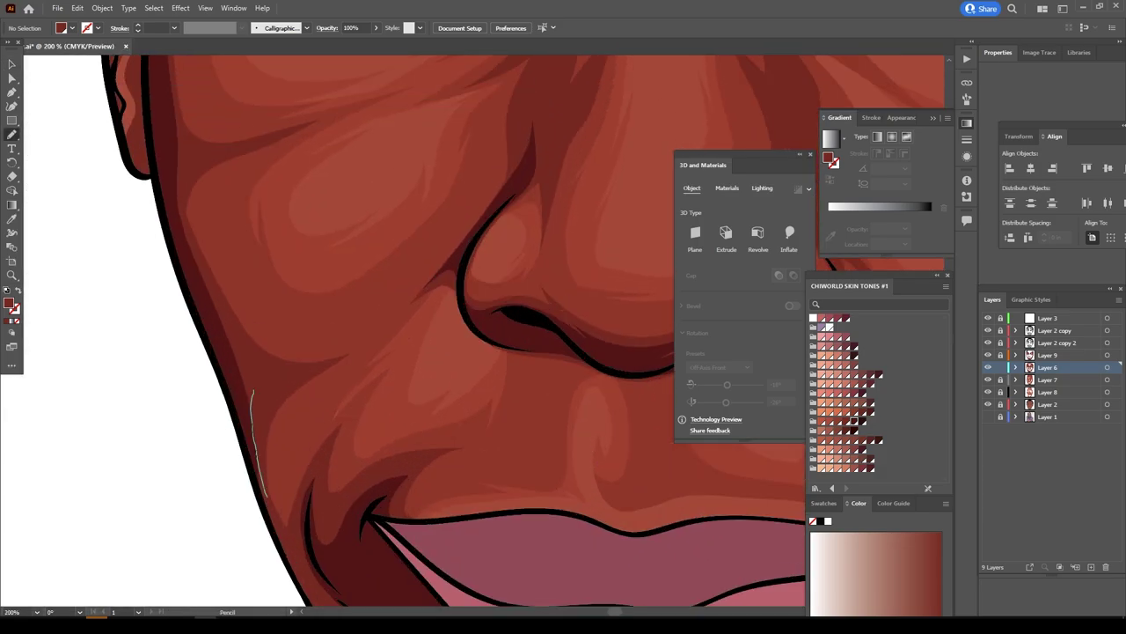
scroll(440, 352, up, 5)
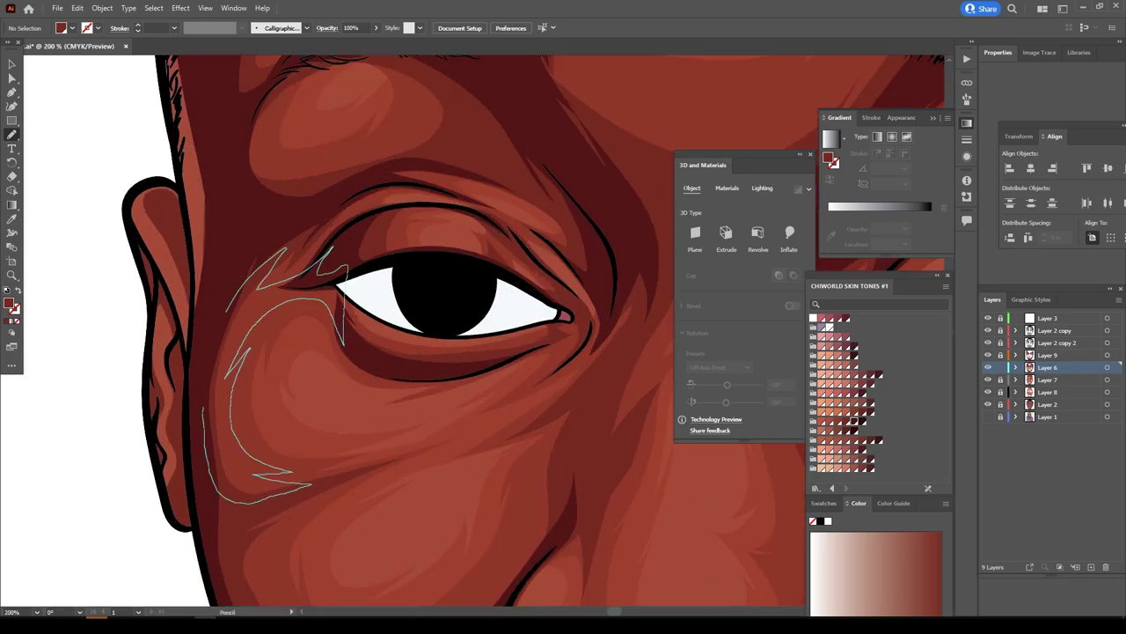
key(ctrl+minus)
key(ctrl+minus)
key(ctrl+minus)
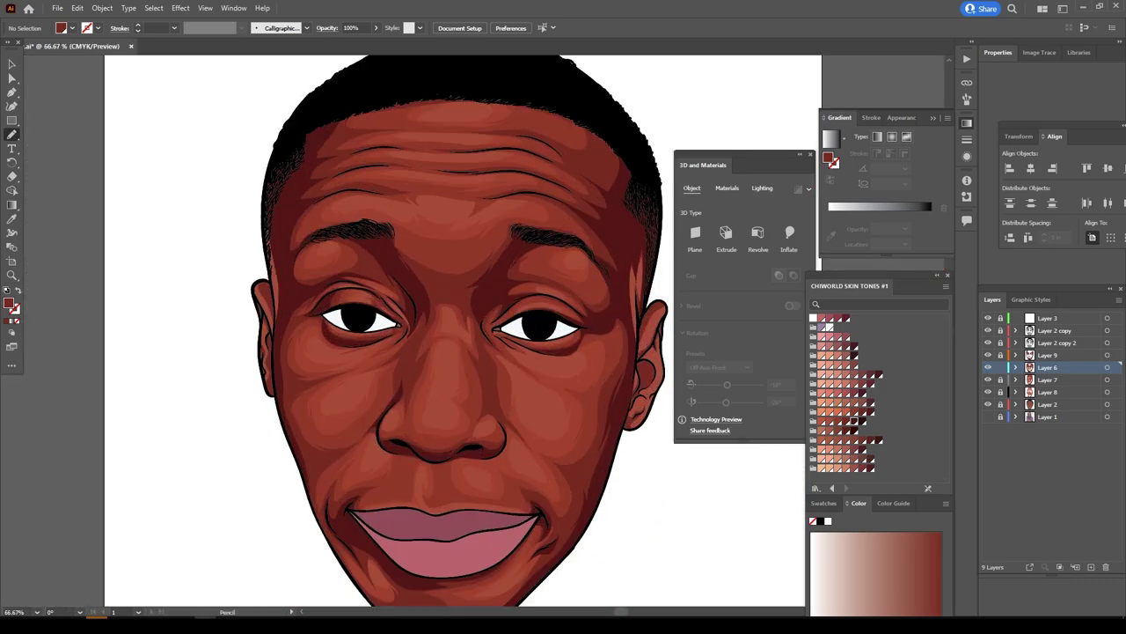
key(ctrl+plus)
key(ctrl+plus)
drag(408, 503, 407, 503)
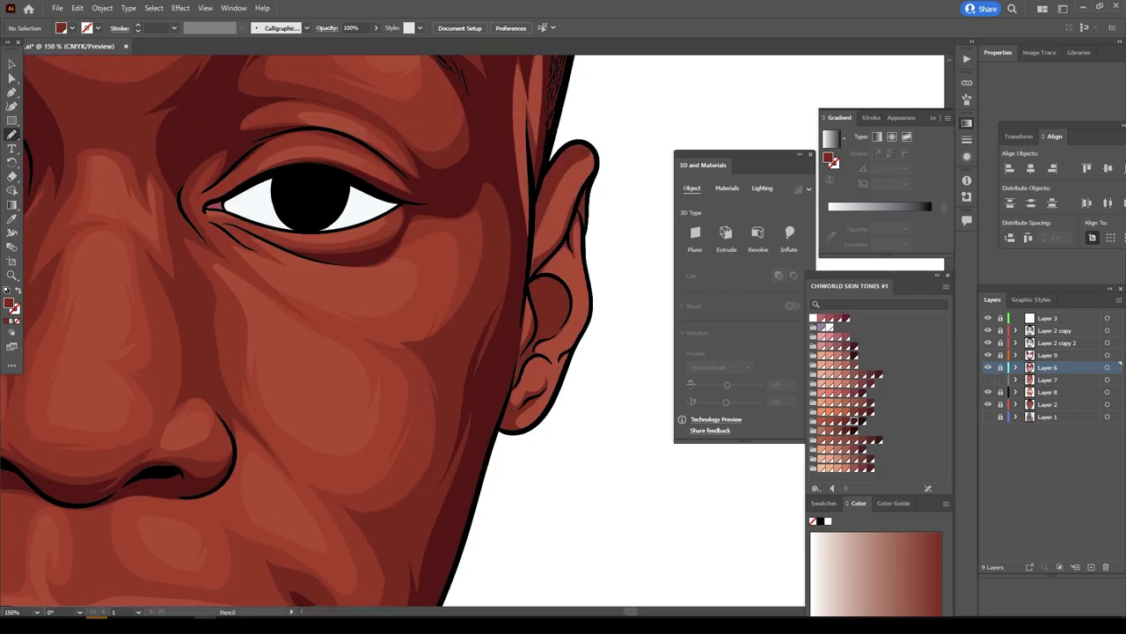
Make Layer 7 the working layer, view the whole face, then select Layer 2.
click(1047, 380)
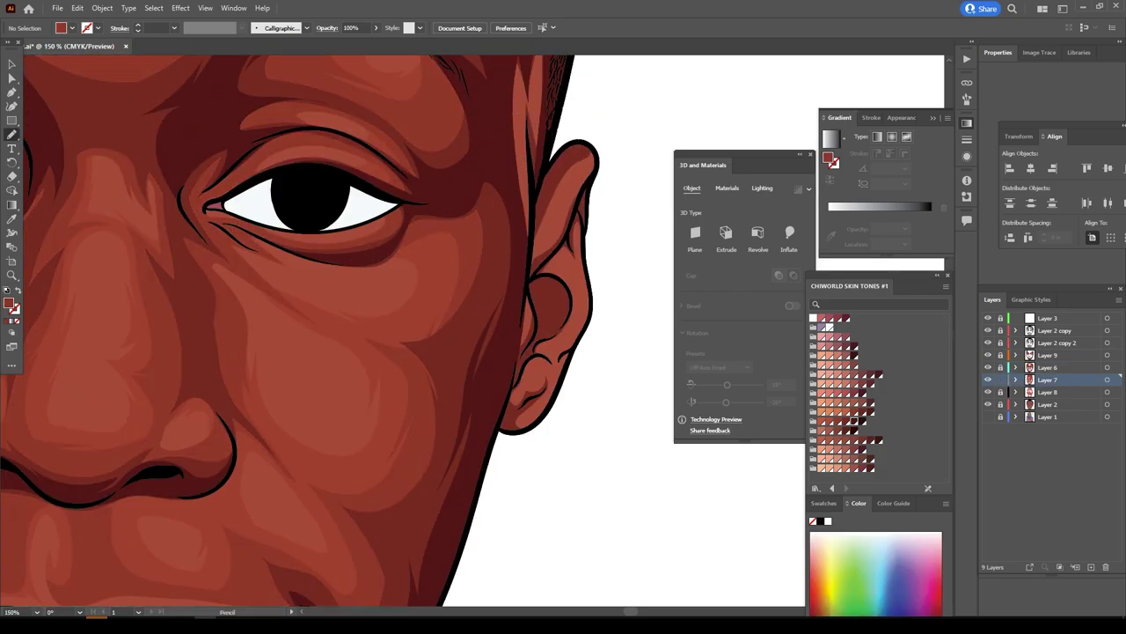
key(ctrl+minus)
key(ctrl+minus)
key(ctrl+minus)
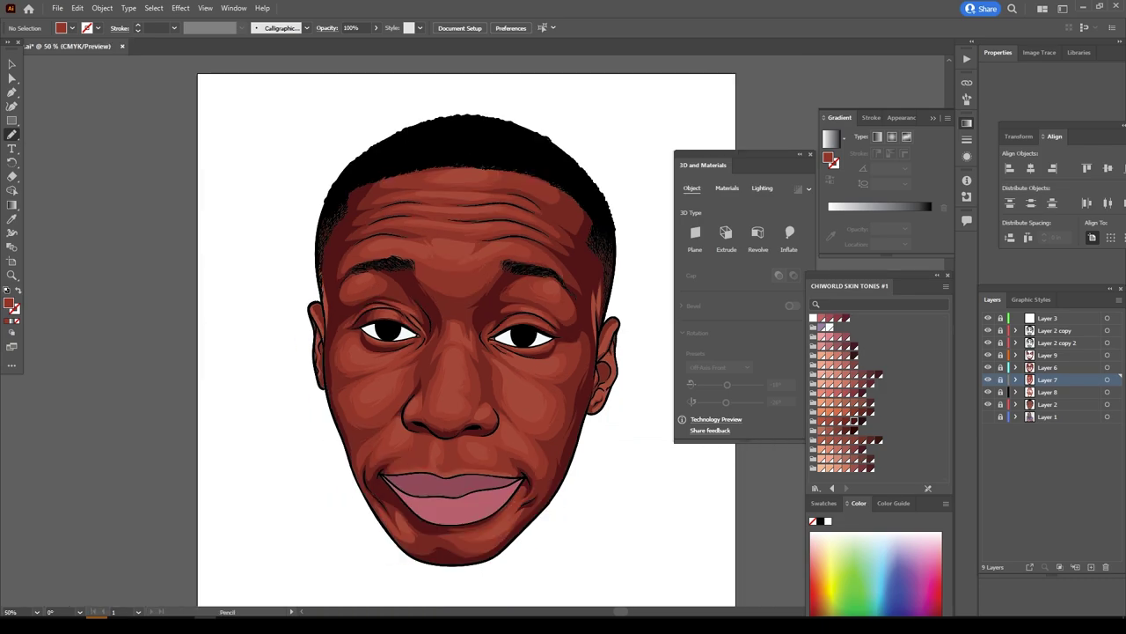
click(1047, 403)
On a new Layer 10, sample a skin colour and draw a lighter highlight on the nose.
key(ctrl+plus)
key(ctrl+plus)
key(ctrl+plus)
key(ctrl+l)
key(i)
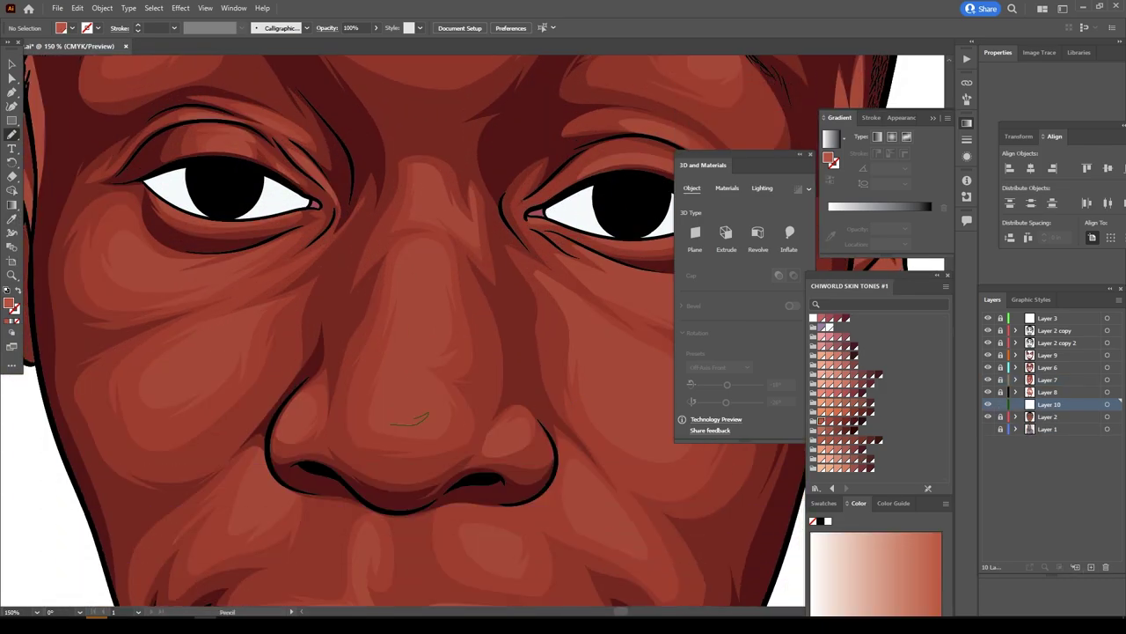
drag(391, 424, 393, 424)
scroll(404, 330, down, 1)
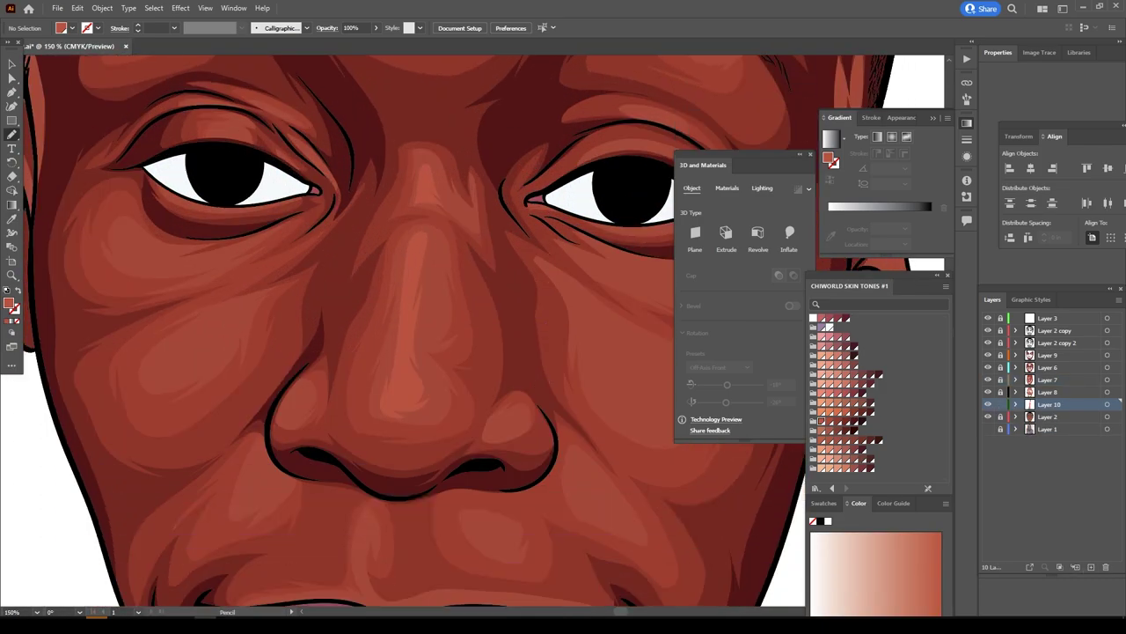
scroll(405, 330, down, 2)
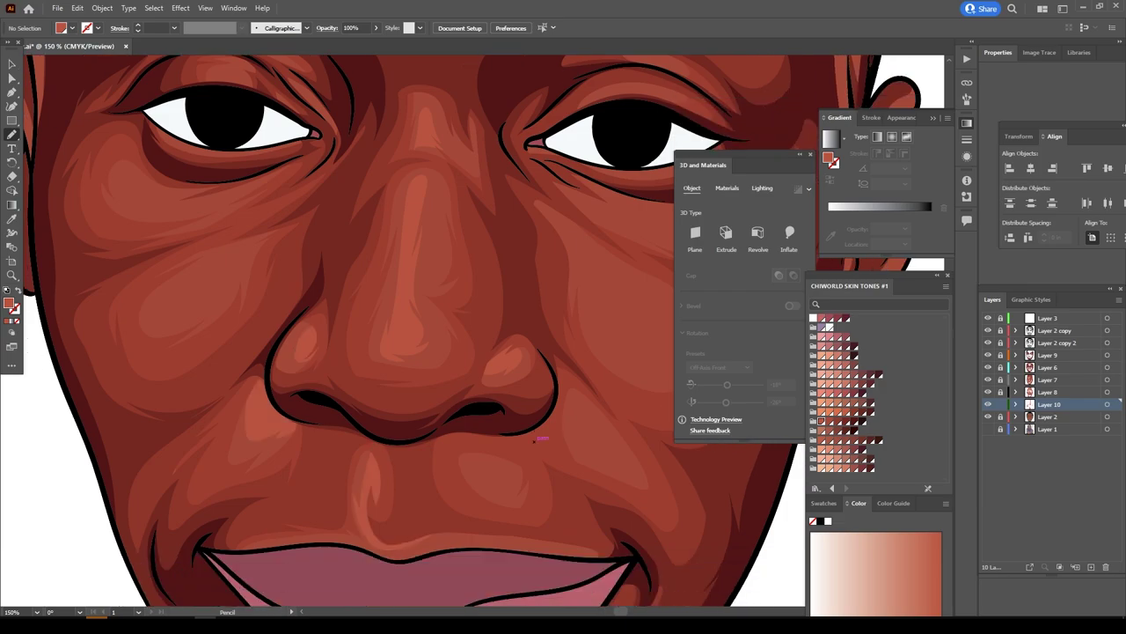
key(ctrl+minus)
key(ctrl+minus)
key(ctrl+minus)
key(ctrl+plus)
key(ctrl+plus)
key(ctrl+plus)
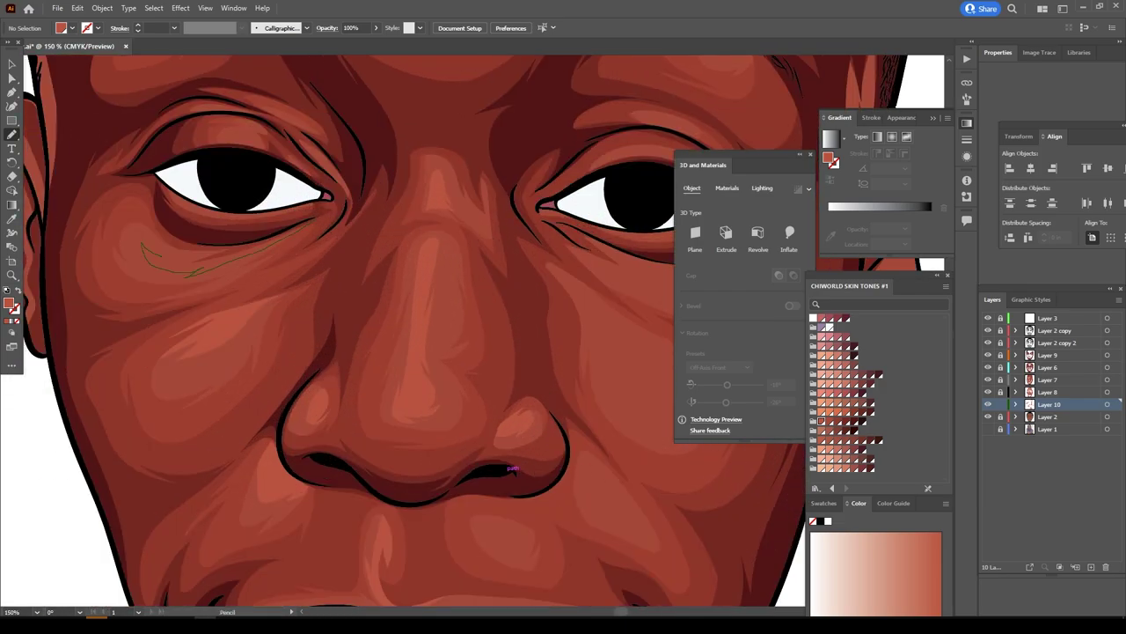
Add lighter highlights under the left and right eyes and on the forehead.
key(ctrl+z)
scroll(532, 525, right, 4)
key(ctrl+z)
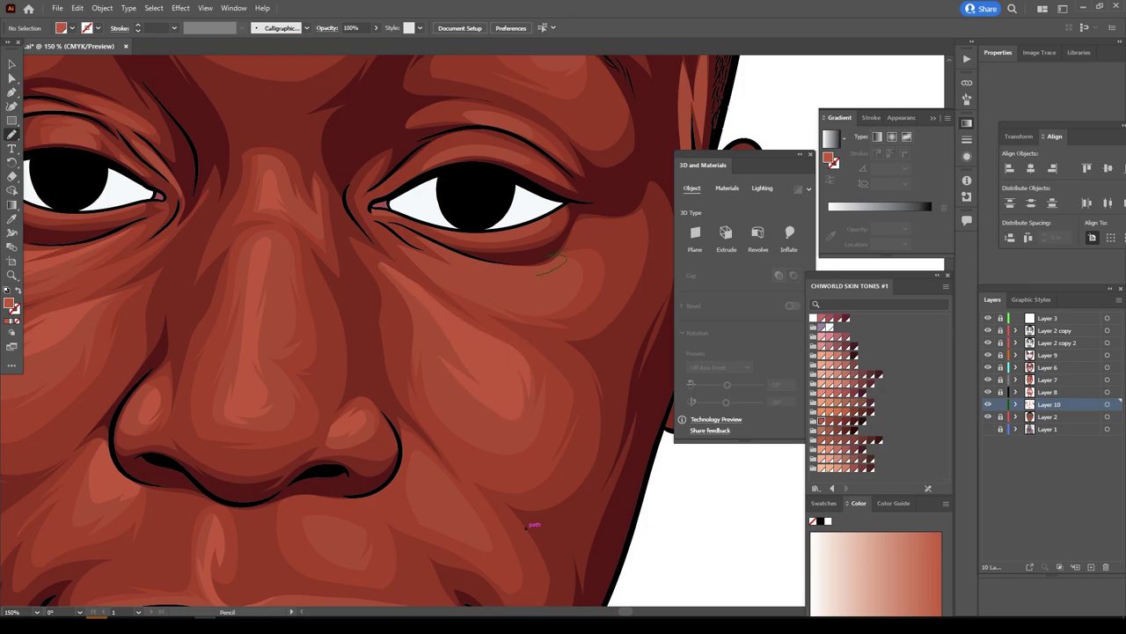
key(ctrl+minus)
key(ctrl+minus)
key(ctrl+minus)
key(ctrl+plus)
key(ctrl+plus)
key(ctrl+plus)
key(ctrl+minus)
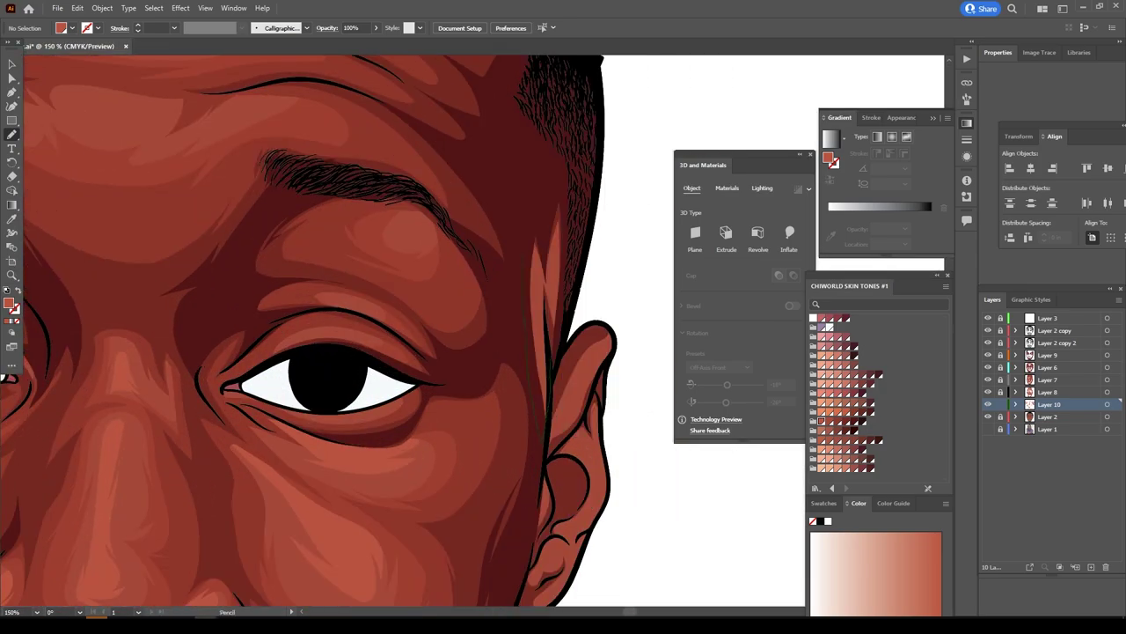
key(ctrl+minus)
key(ctrl+plus)
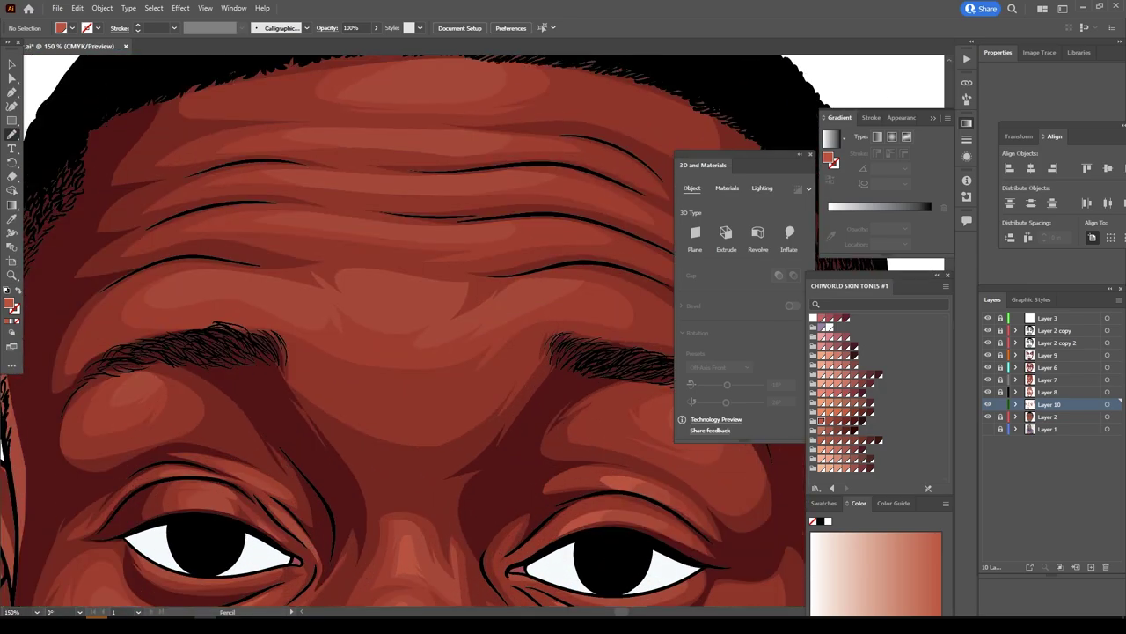
key(ctrl+z)
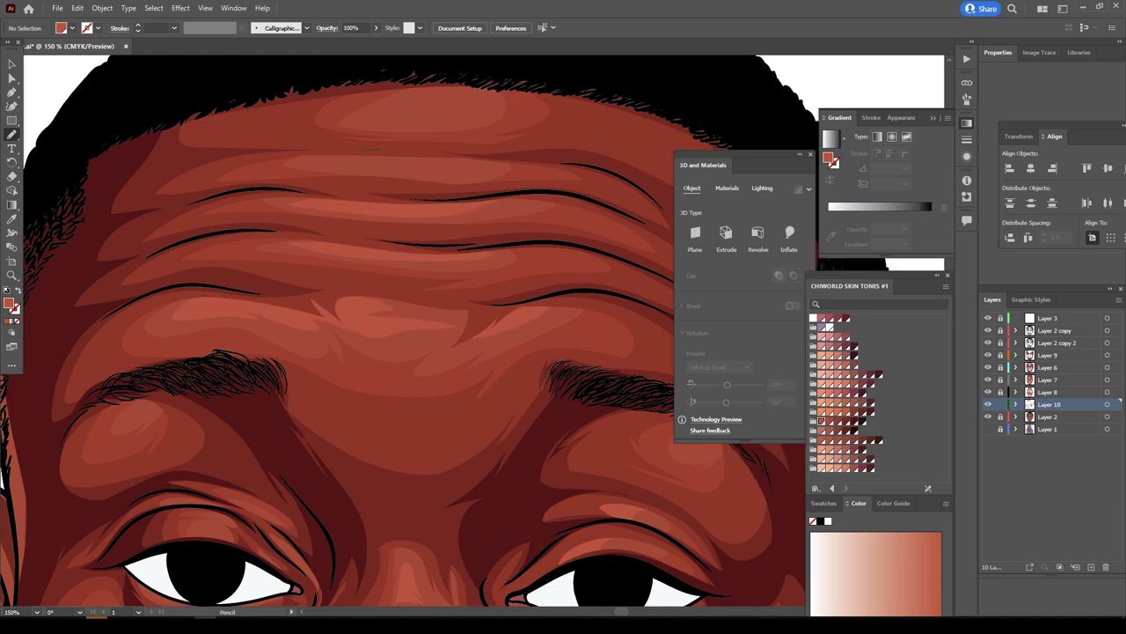
key(ctrl+minus)
key(ctrl+minus)
Raise the Layer 10 highlights' magenta to 4 via Adjust Colors in CMYK mode.
key(ctrl+minus)
key(ctrl+plus)
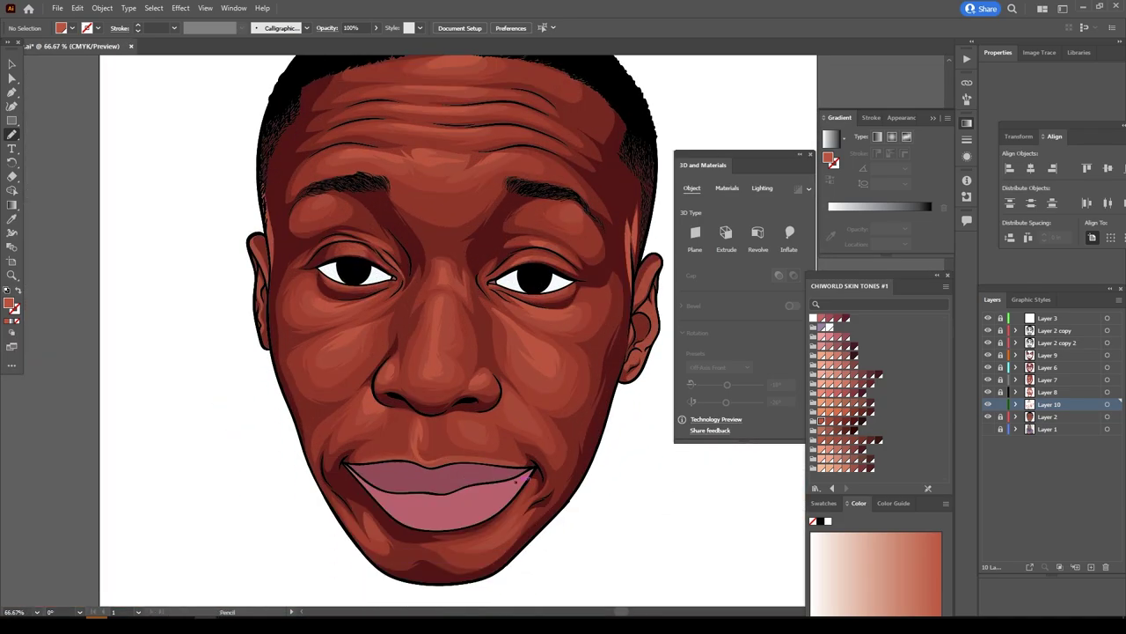
key(ctrl+plus)
key(ctrl+minus)
key(v)
key(ctrl+a)
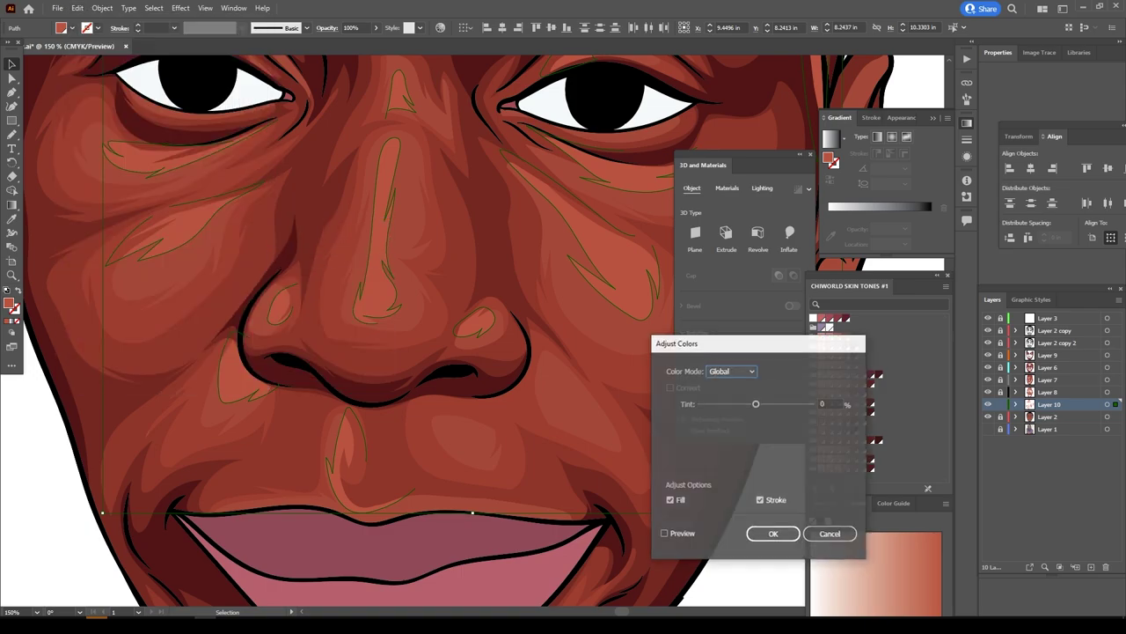
click(731, 371)
click(724, 422)
drag(756, 421, 758, 421)
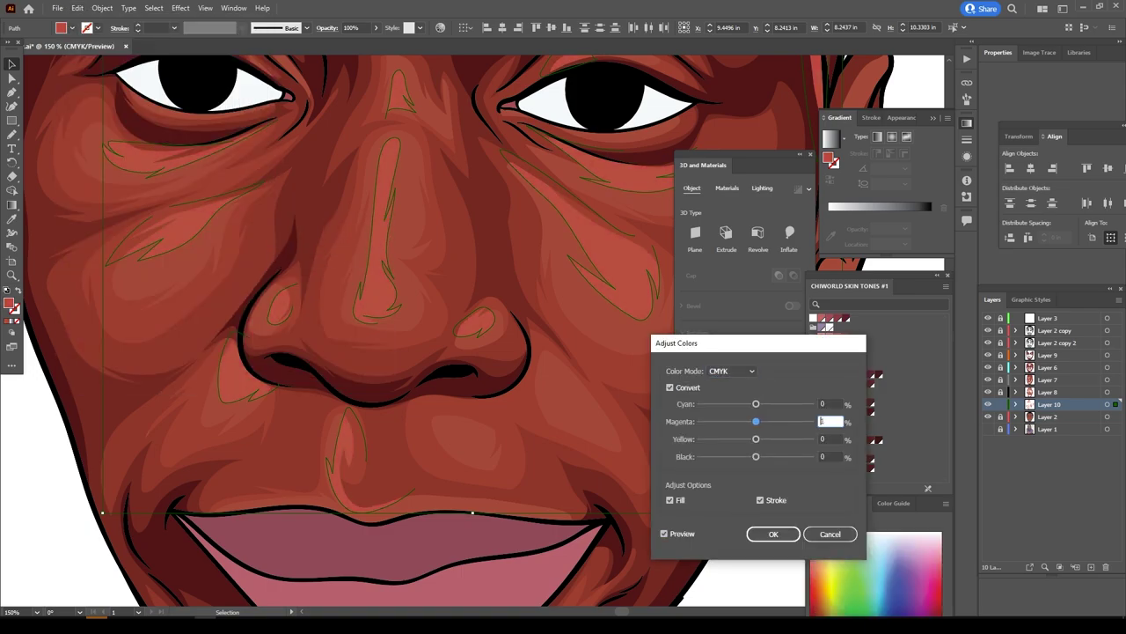
key(Return)
key(ctrl+shift+a)
key(ctrl+minus)
key(ctrl+minus)
key(ctrl+minus)
Create Layer 11 above Layer 9 and bring the cheek, ear and eye into view.
key(ctrl+plus)
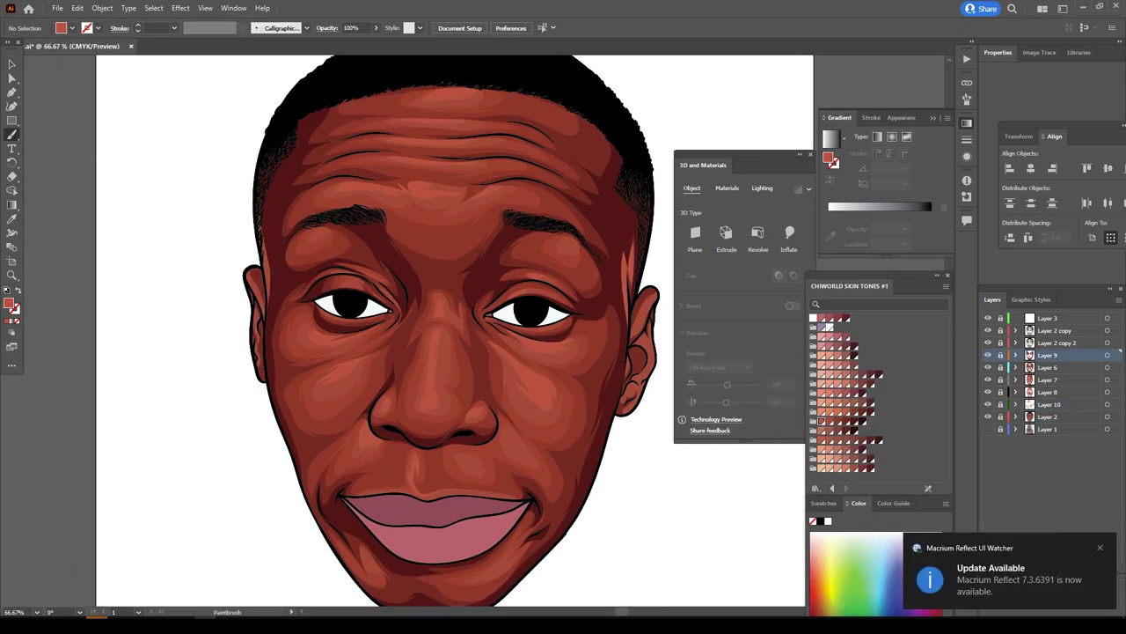
key(ctrl+l)
key(ctrl+plus)
key(ctrl+plus)
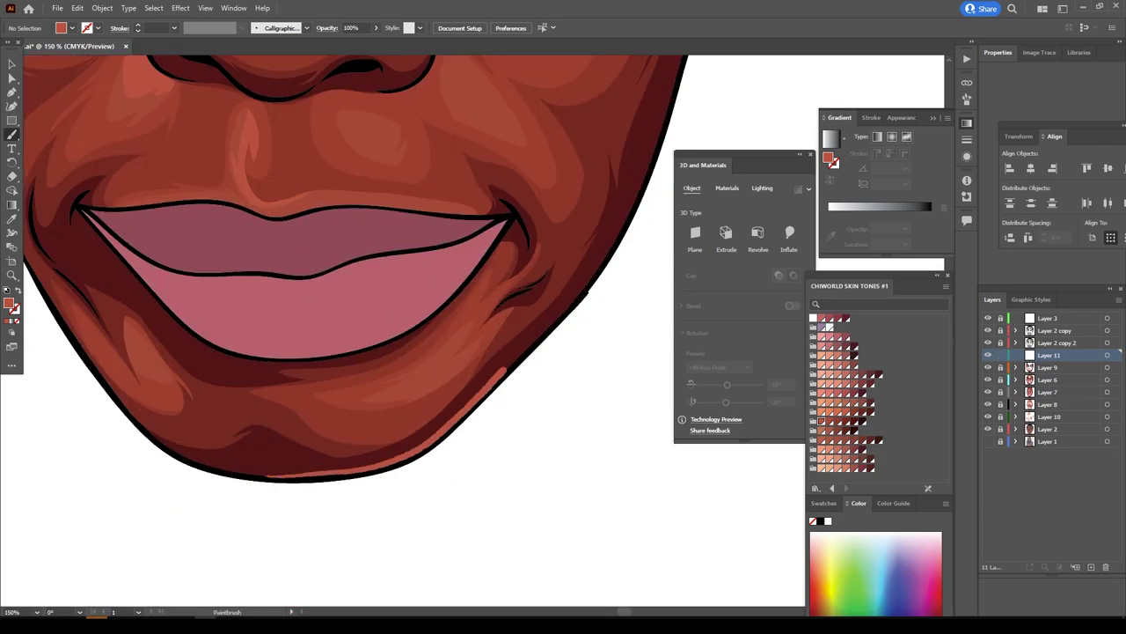
drag(528, 308, 282, 545)
scroll(281, 330, up, 2)
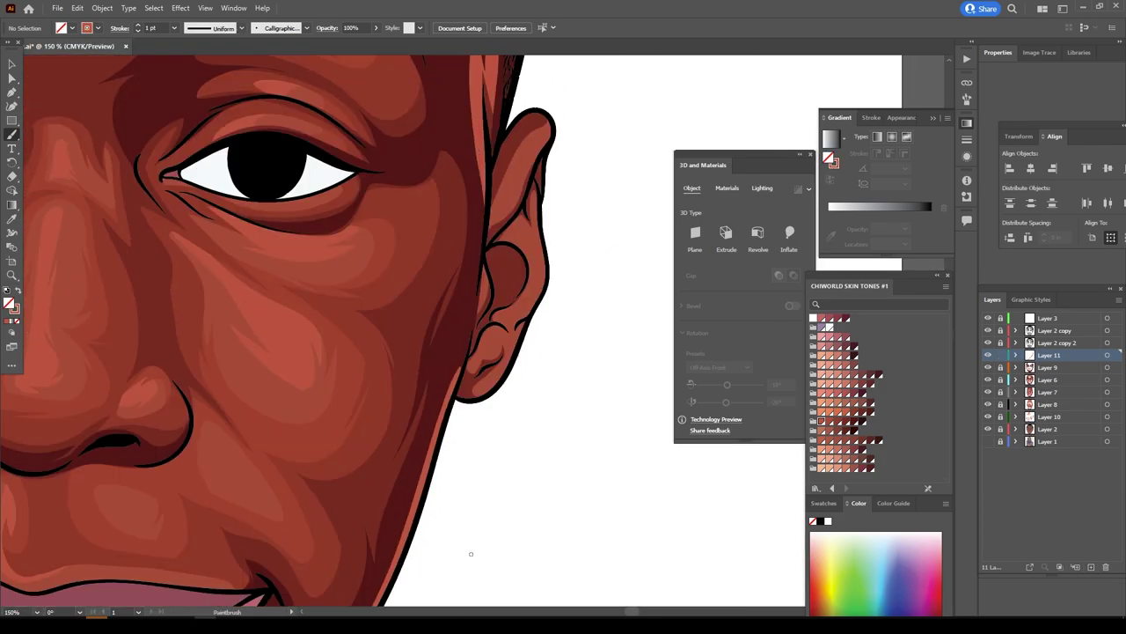
key(ctrl+plus)
key(ctrl+minus)
key(ctrl+minus)
key(ctrl+minus)
scroll(391, 339, up, 4)
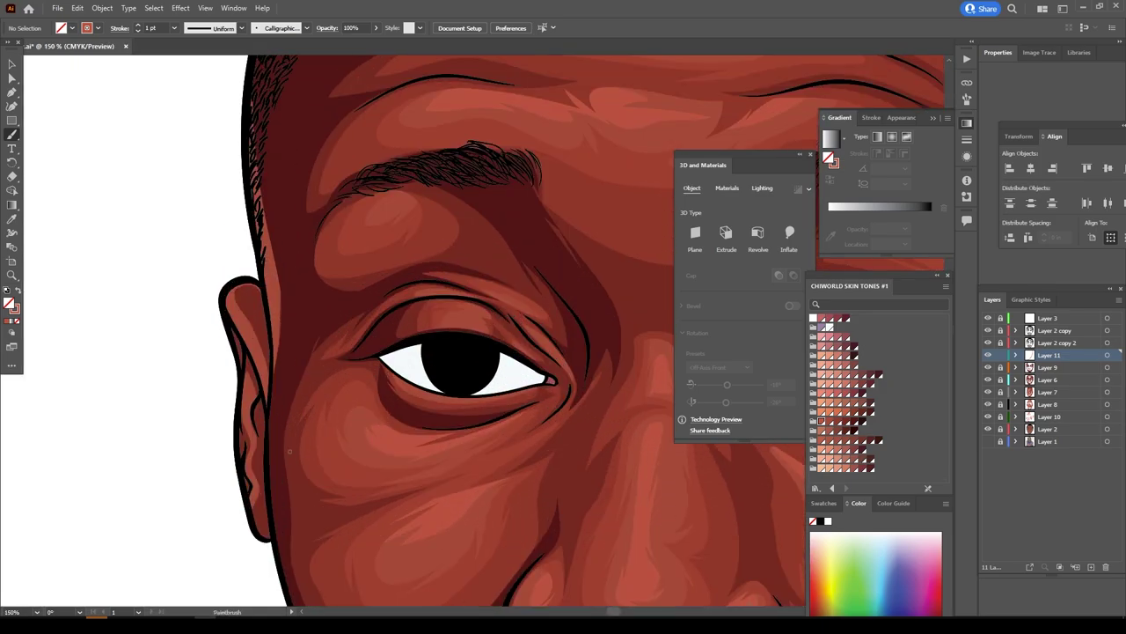
Zoom close on the left eye and add Layer 12 for eye shading.
key(ctrl+minus)
key(ctrl+minus)
key(ctrl+minus)
key(ctrl+plus)
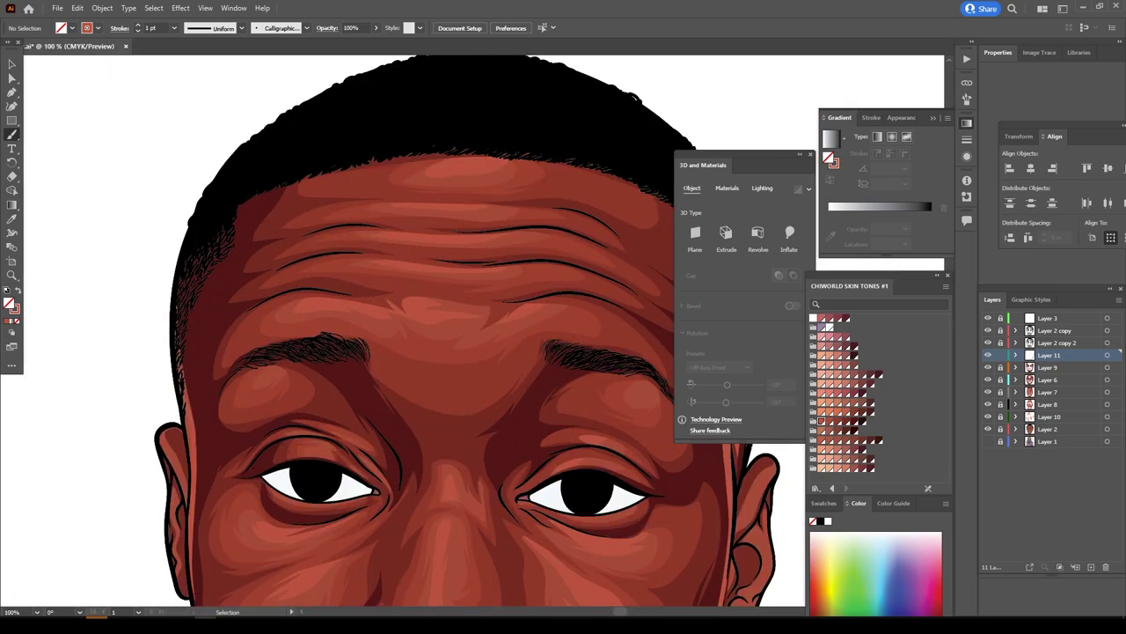
key(ctrl+plus)
key(ctrl+plus)
key(ctrl+minus)
key(ctrl+minus)
key(ctrl+minus)
key(ctrl+plus)
key(ctrl+plus)
key(ctrl+l)
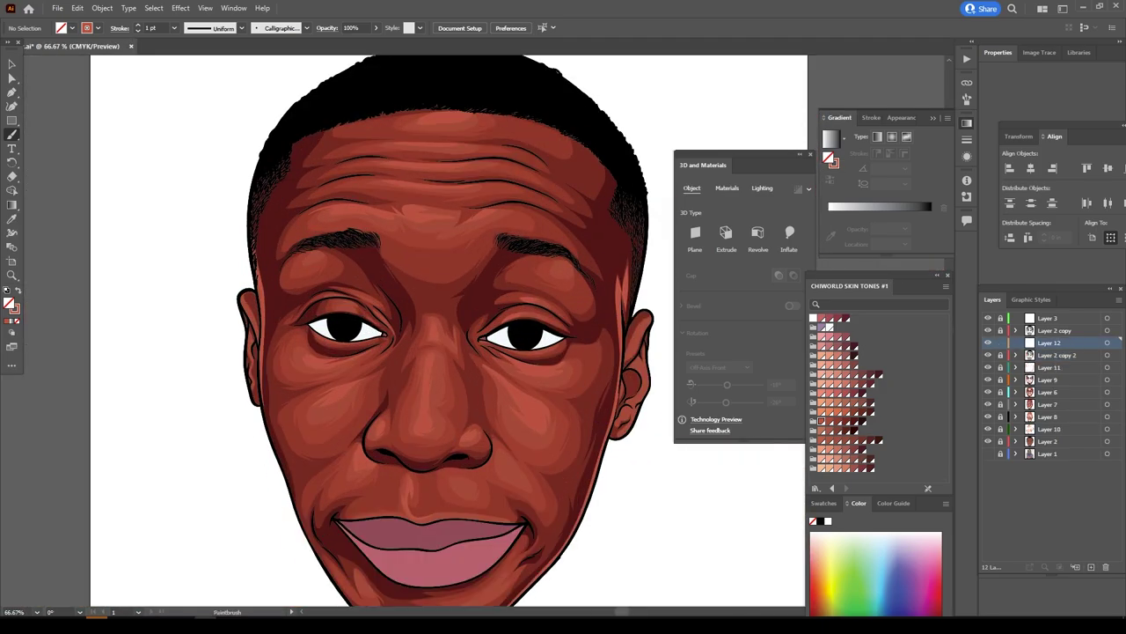
scroll(335, 370, up, 5)
Pick a muted purple fill and pencil a purple shadow over the eye white.
key(n)
double_click(14, 307)
text(7C5C70)
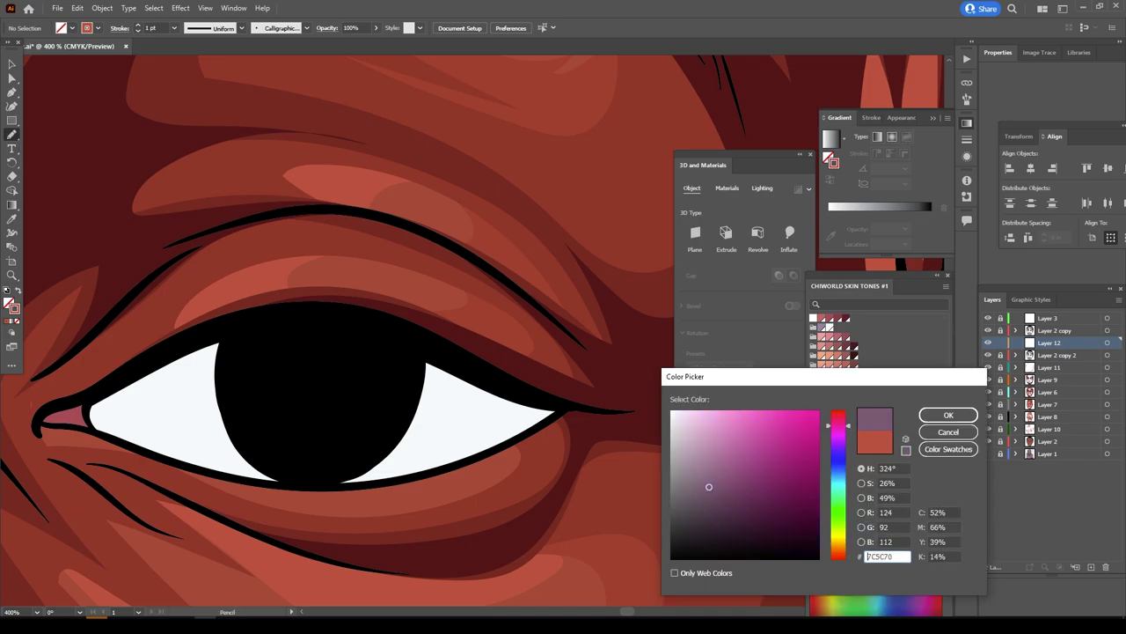
key(Return)
drag(196, 341, 255, 329)
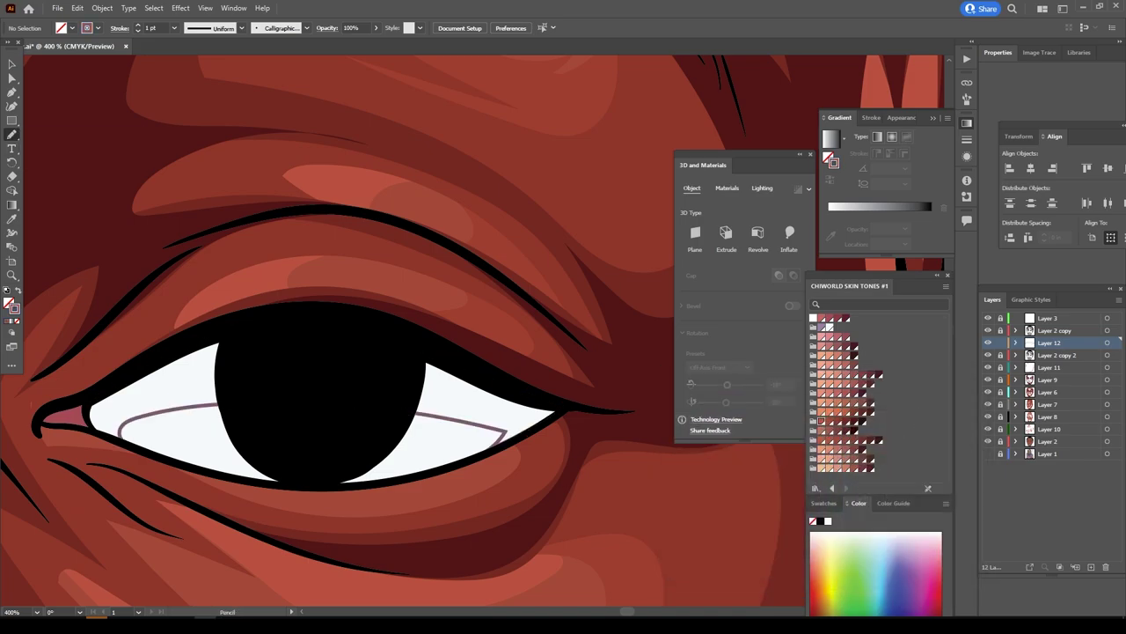
key(v)
key(ctrl+a)
key(ctrl+0)
key(ctrl+shift+a)
key(ctrl+plus)
key(ctrl+plus)
key(ctrl+plus)
key(ctrl+minus)
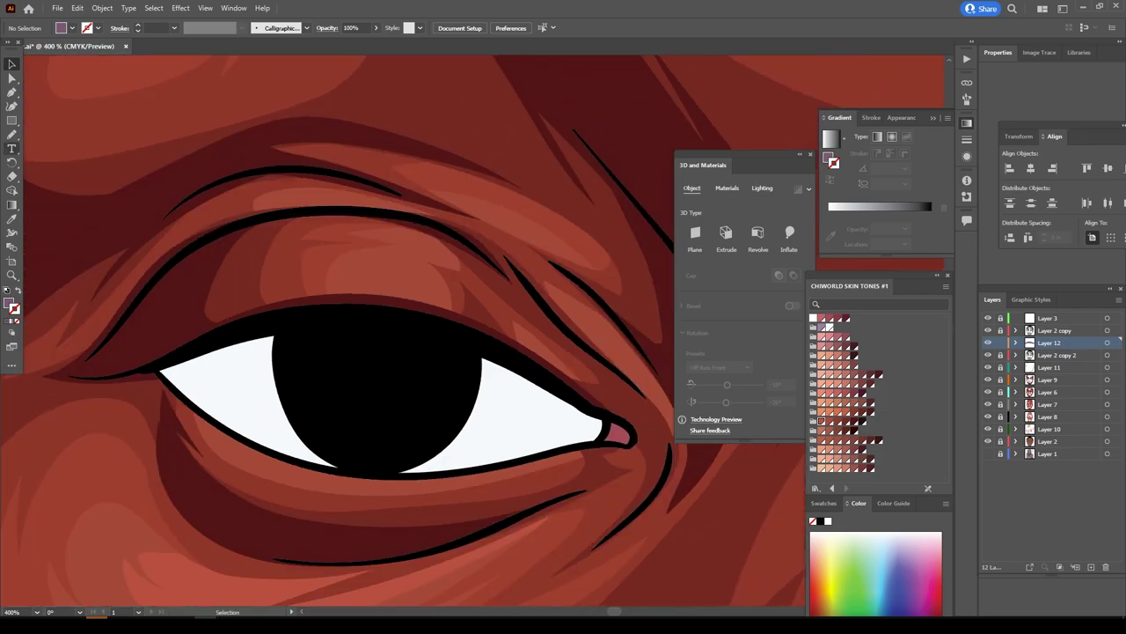
drag(303, 350, 160, 373)
Zoom between the whole face, the mouth corners and a 300% lip close-up to inspect the mouth.
key(ctrl+minus)
key(ctrl+minus)
key(ctrl+minus)
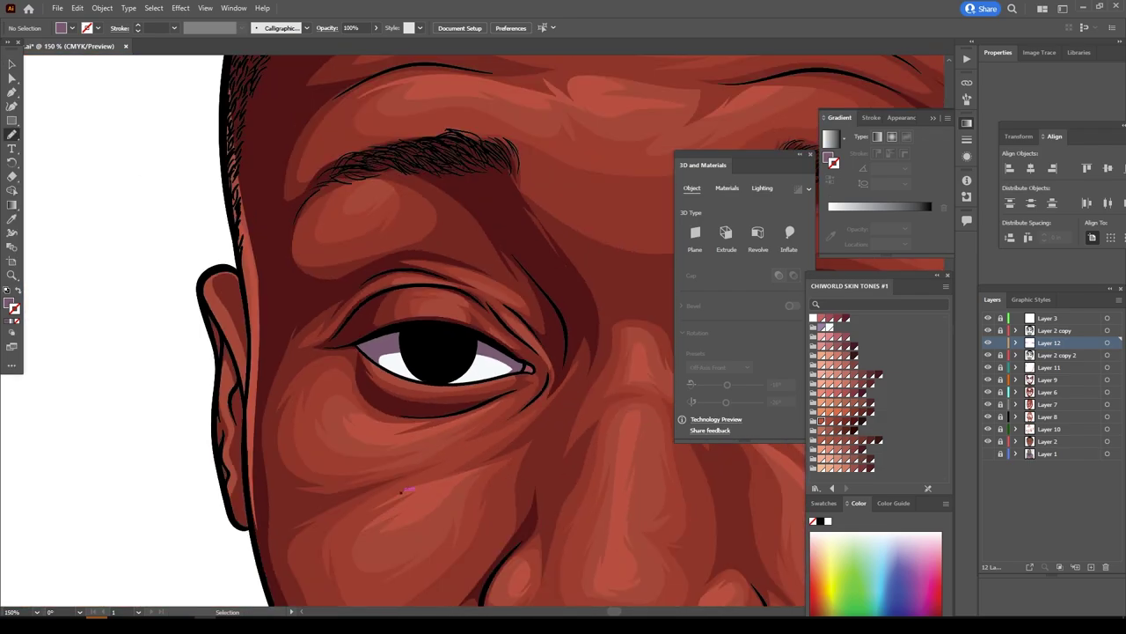
key(ctrl+minus)
key(ctrl+minus)
key(ctrl+minus)
key(ctrl+minus)
key(ctrl+plus)
key(ctrl+plus)
key(ctrl+plus)
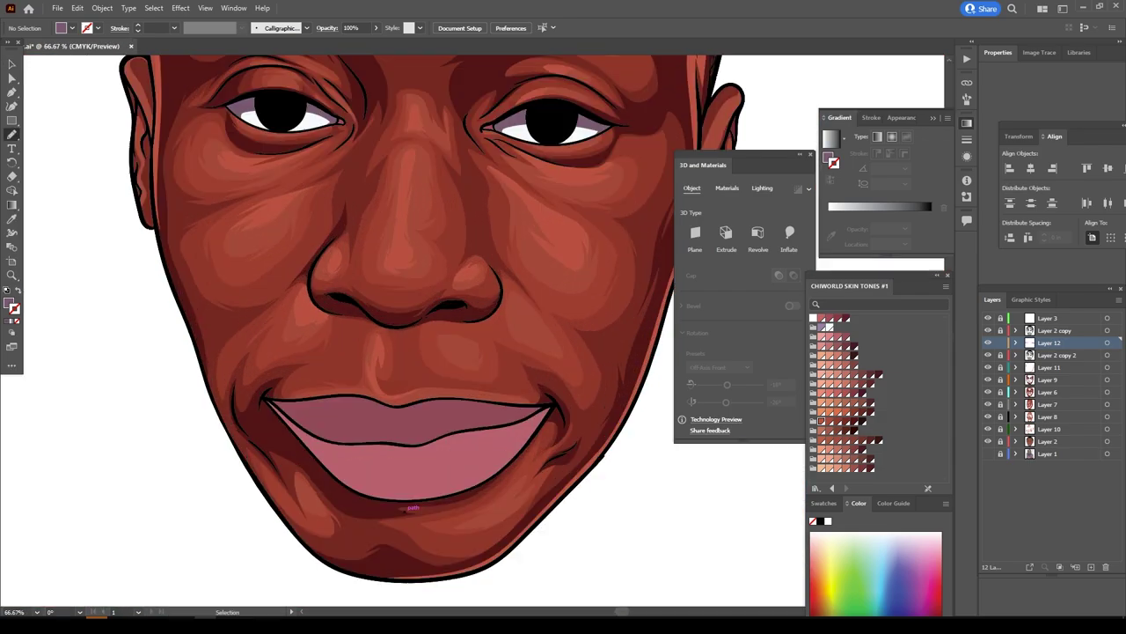
scroll(405, 352, down, 3)
scroll(405, 351, down, 3)
key(ctrl+plus)
key(ctrl+plus)
key(ctrl+plus)
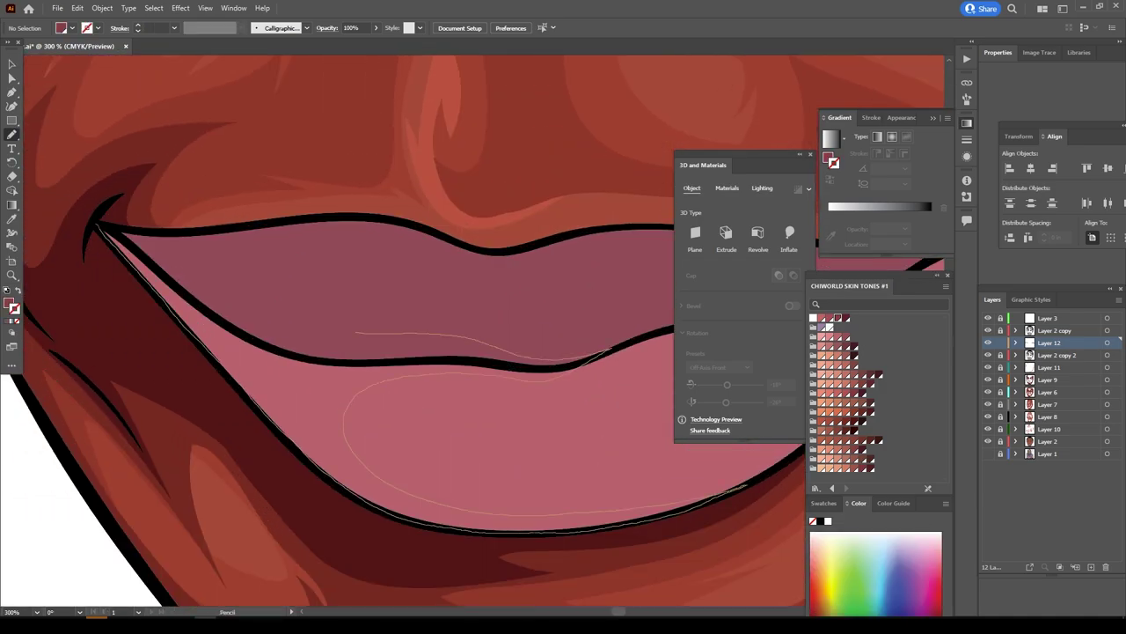
key(ctrl+minus)
key(ctrl+minus)
key(ctrl+minus)
key(ctrl+plus)
key(ctrl+plus)
key(ctrl+plus)
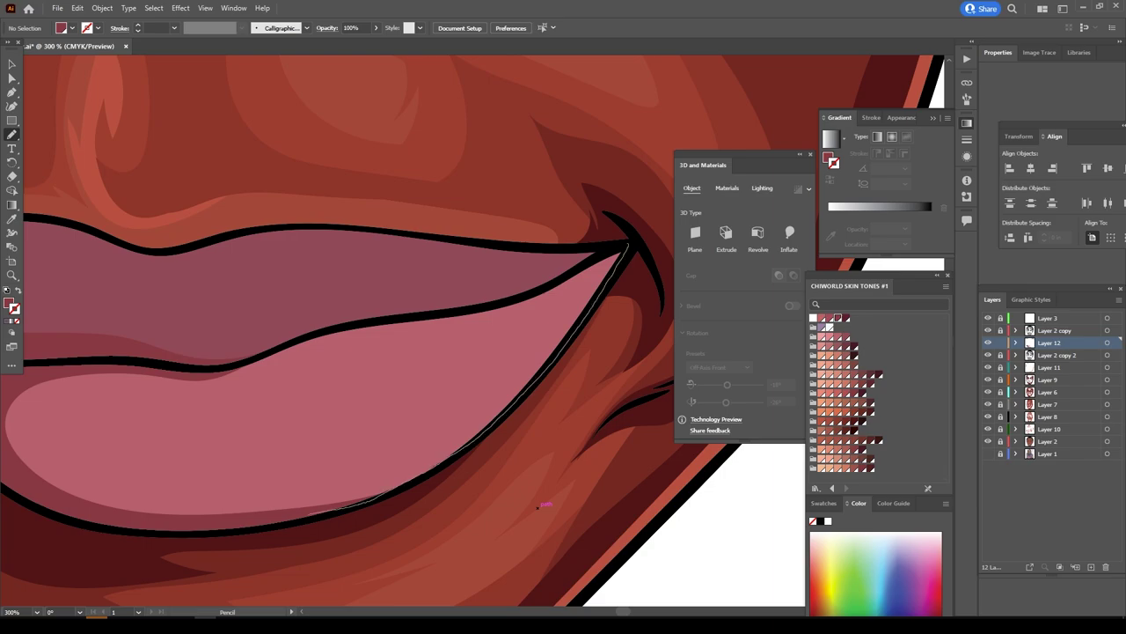
key(ctrl+minus)
key(ctrl+minus)
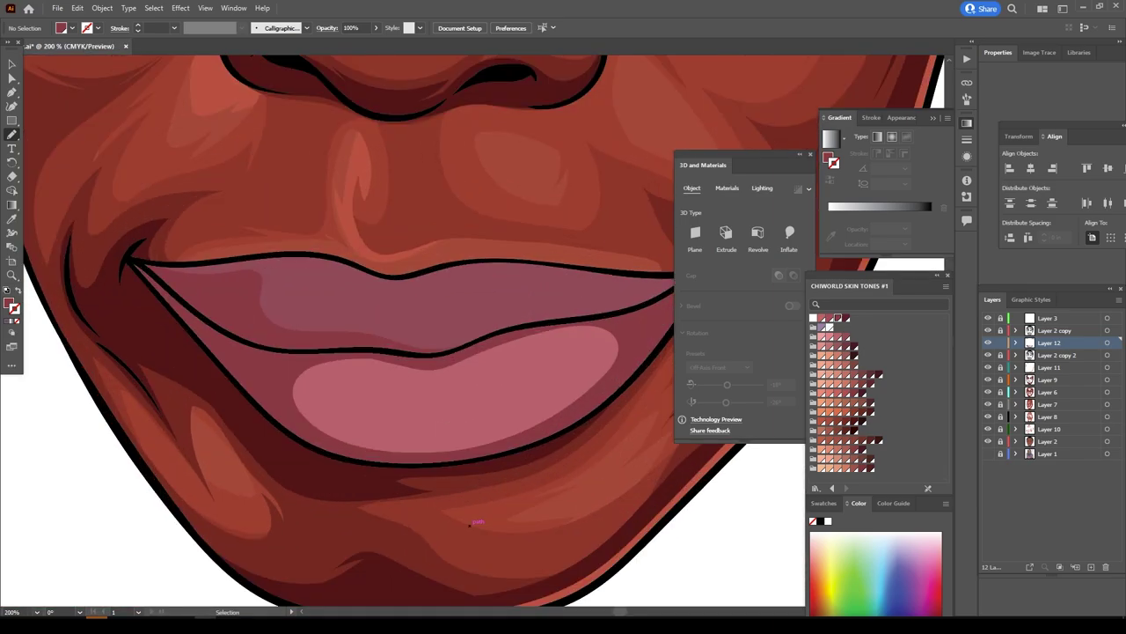
key(ctrl+plus)
key(ctrl+plus)
key(ctrl+minus)
key(ctrl+minus)
key(ctrl+minus)
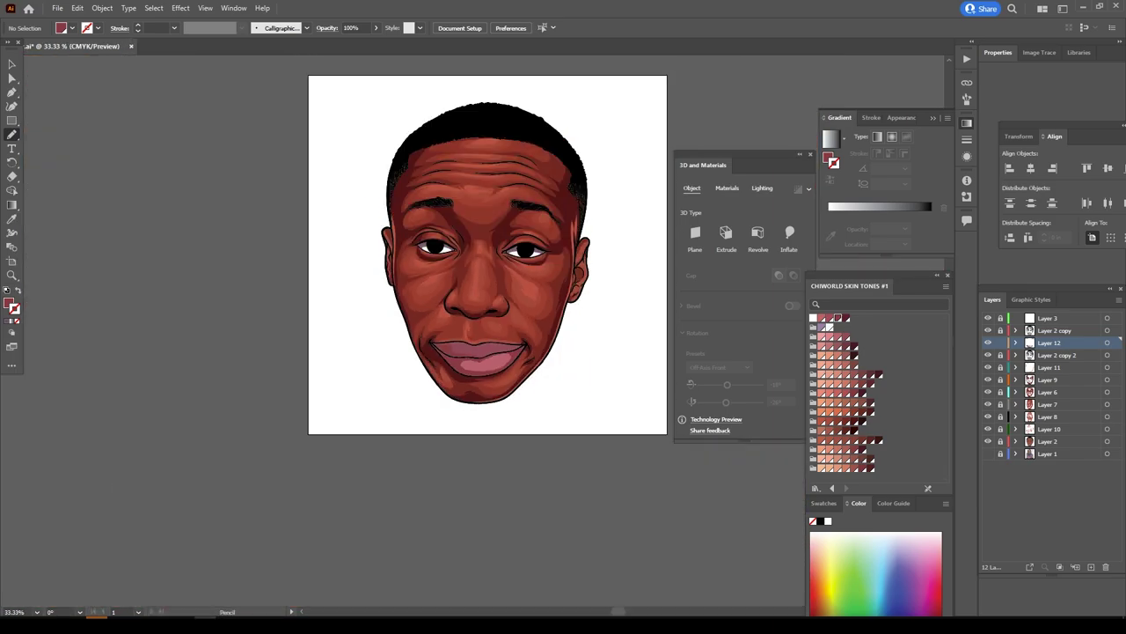
key(ctrl+plus)
key(ctrl+plus)
key(ctrl+plus)
scroll(403, 330, down, 3)
scroll(403, 330, left, 2)
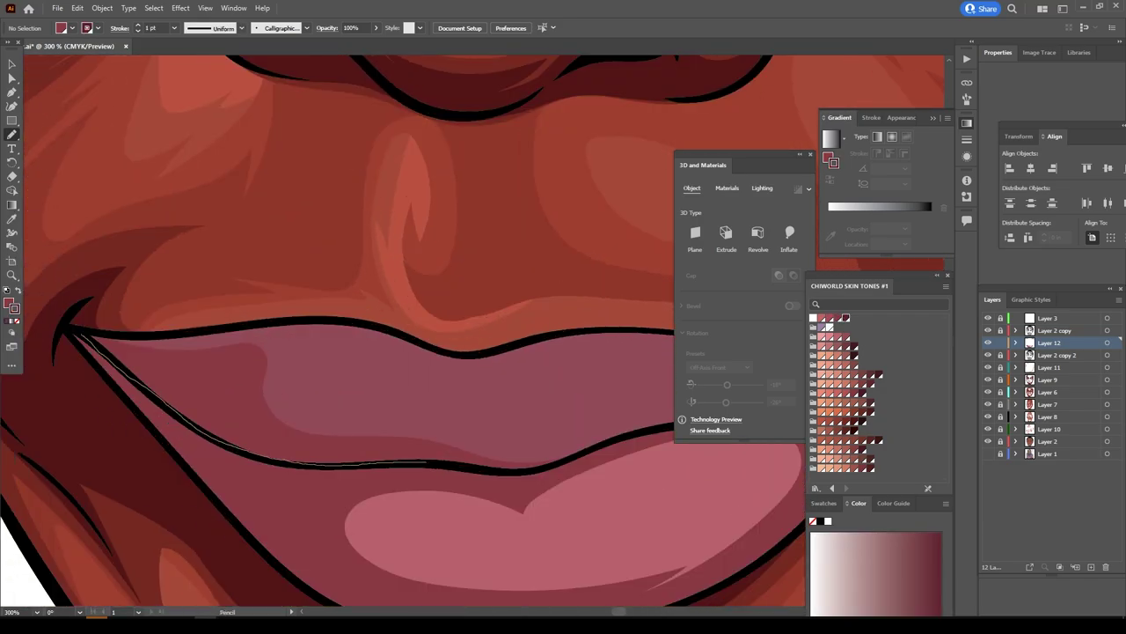
Sample a dark colour and add two dark shading shapes along the upper lip.
key(v)
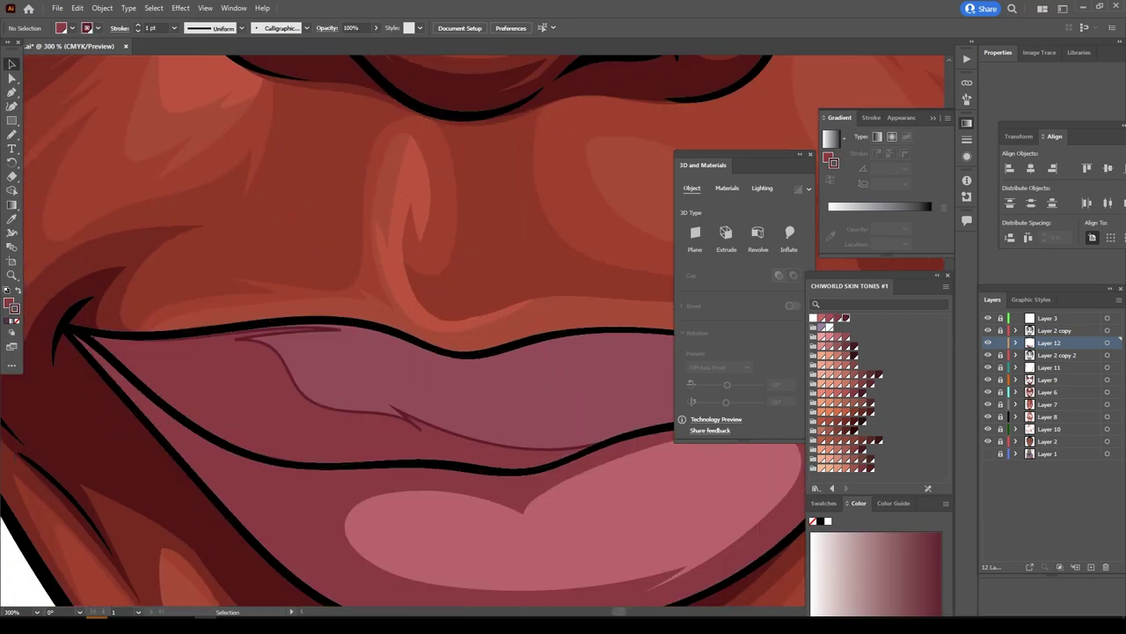
click(395, 405)
key(ctrl+shift+a)
key(ctrl+minus)
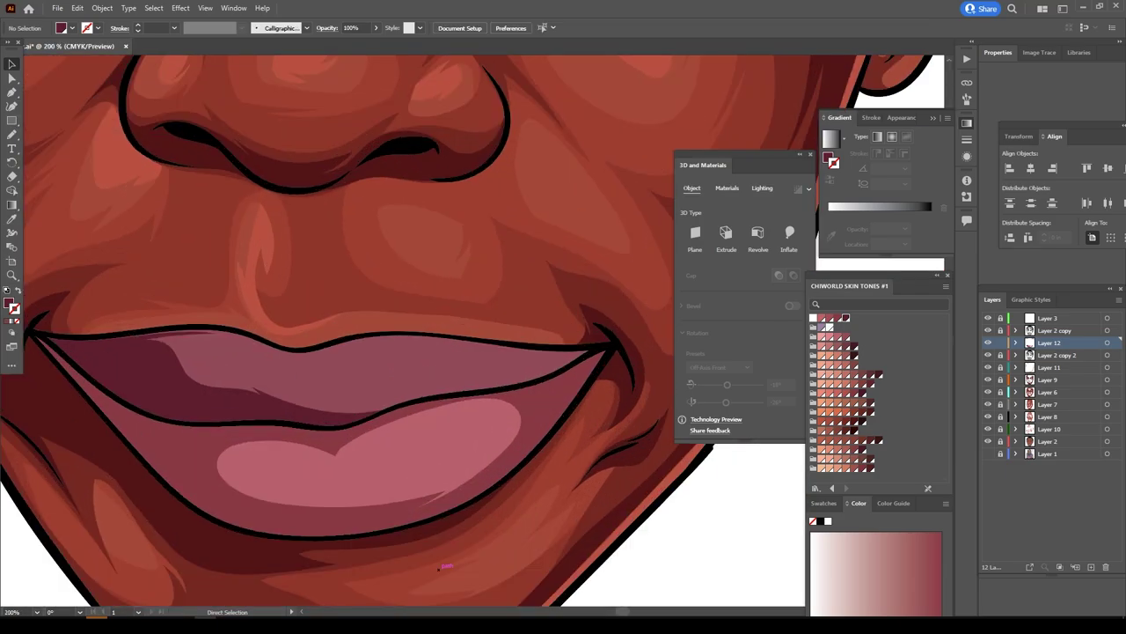
scroll(403, 330, up, 1)
key(i)
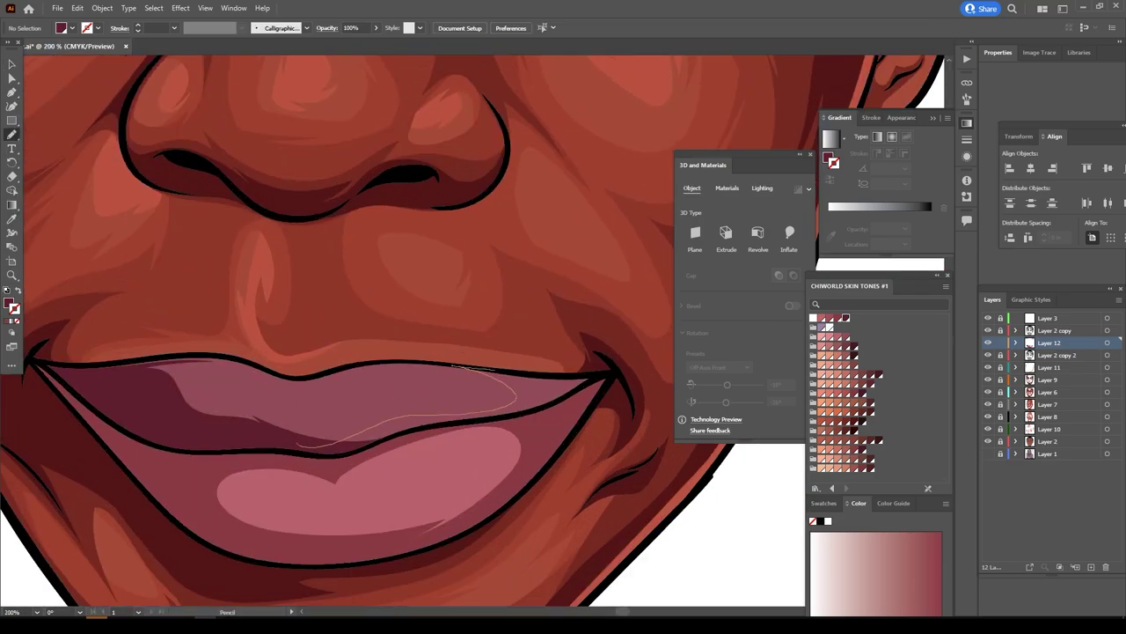
drag(453, 365, 453, 365)
key(ctrl+plus)
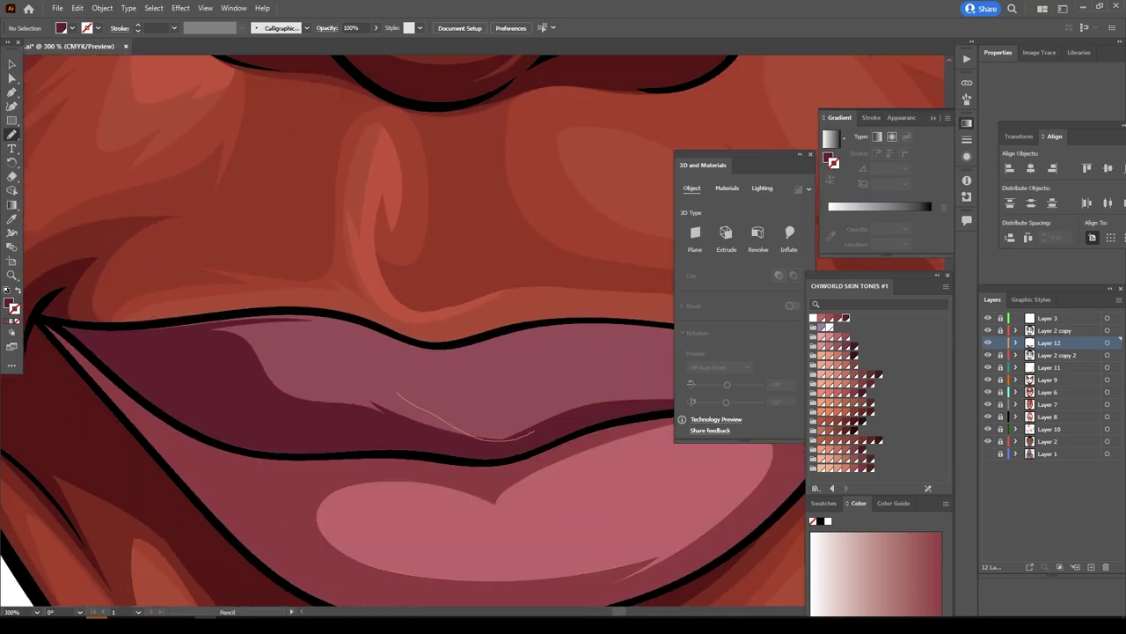
drag(533, 431, 533, 431)
key(ctrl+minus)
key(ctrl+minus)
key(ctrl+minus)
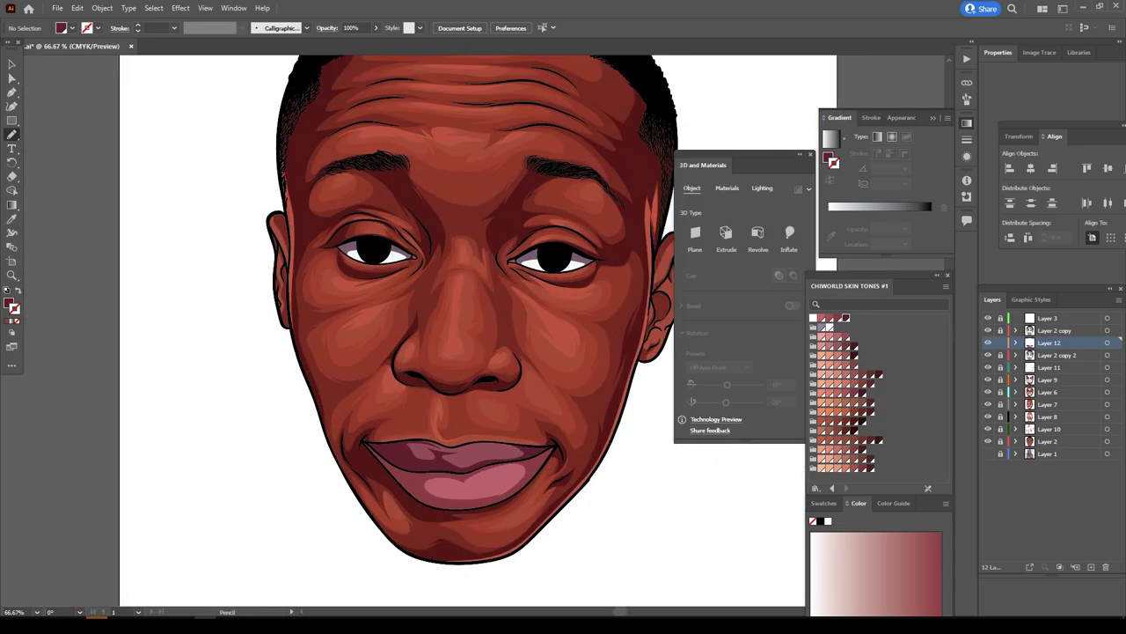
On a new Layer 13, pencil a shading shape across the lips and change its fill colour.
key(ctrl+l)
key(ctrl+plus)
key(ctrl+plus)
key(ctrl+plus)
key(ctrl+plus)
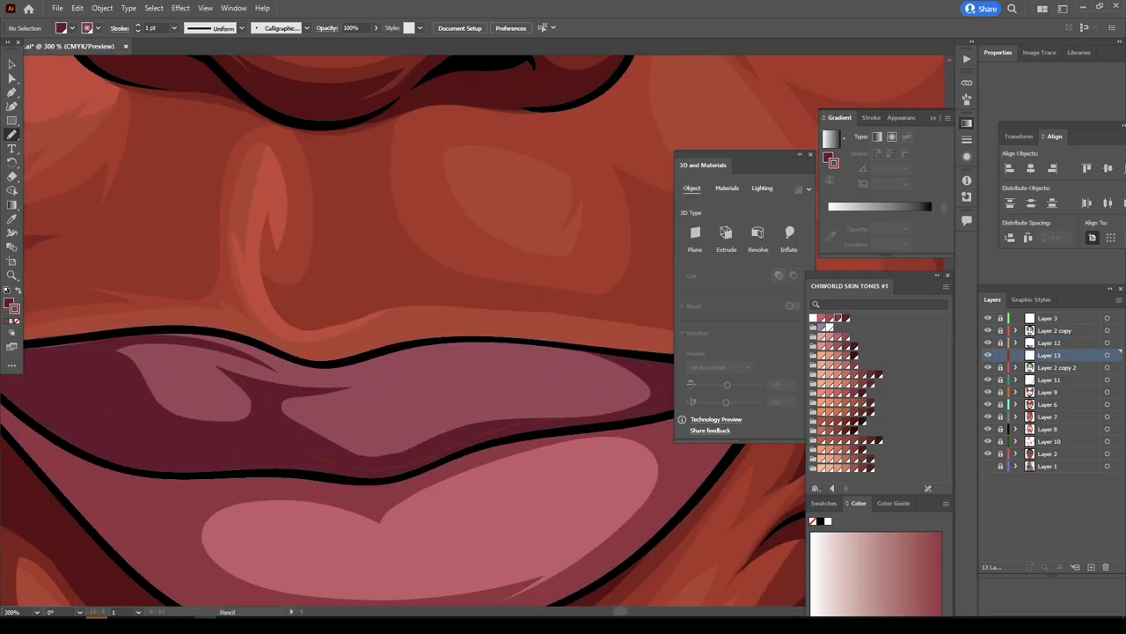
drag(352, 418, 352, 418)
key(v)
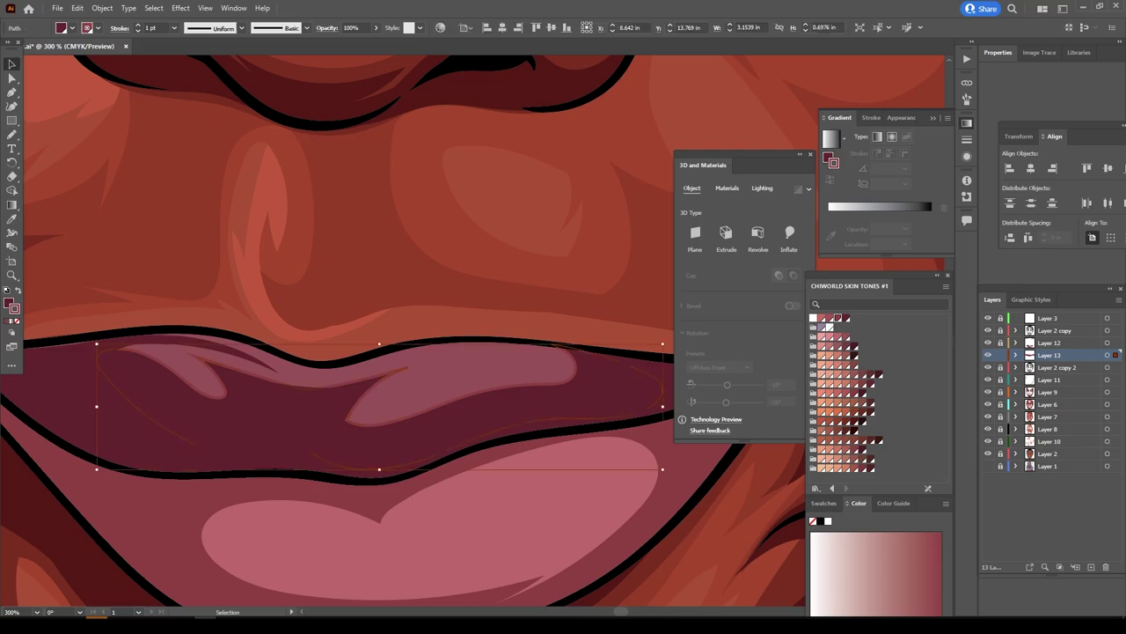
key(ctrl+minus)
key(ctrl+minus)
key(ctrl+plus)
key(ctrl+plus)
click(828, 327)
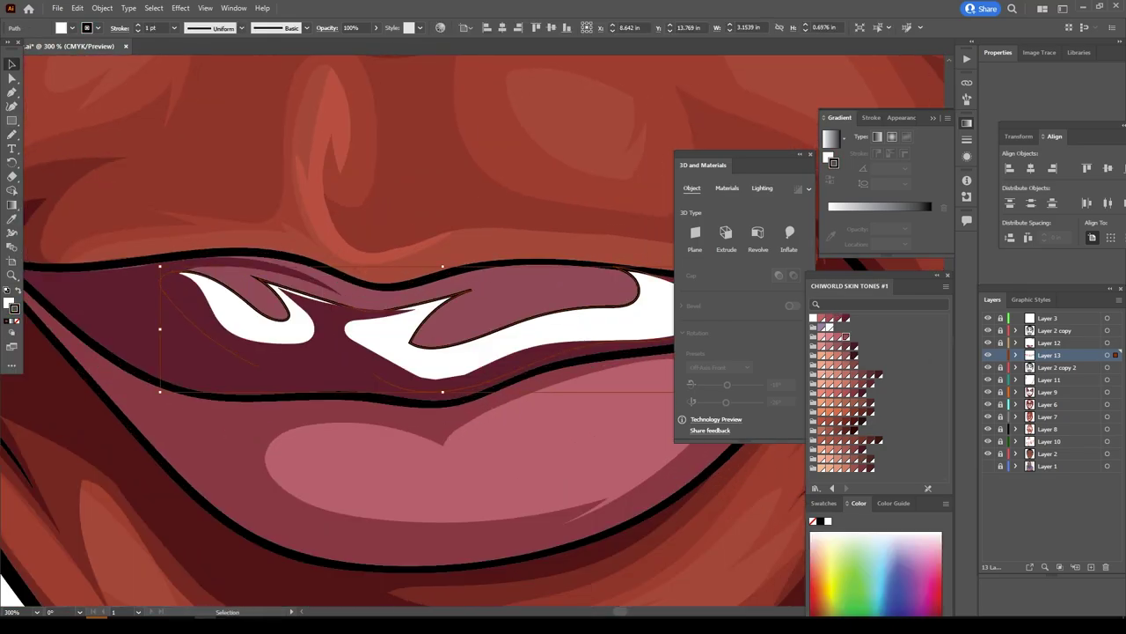
click(837, 346)
key(ctrl+plus)
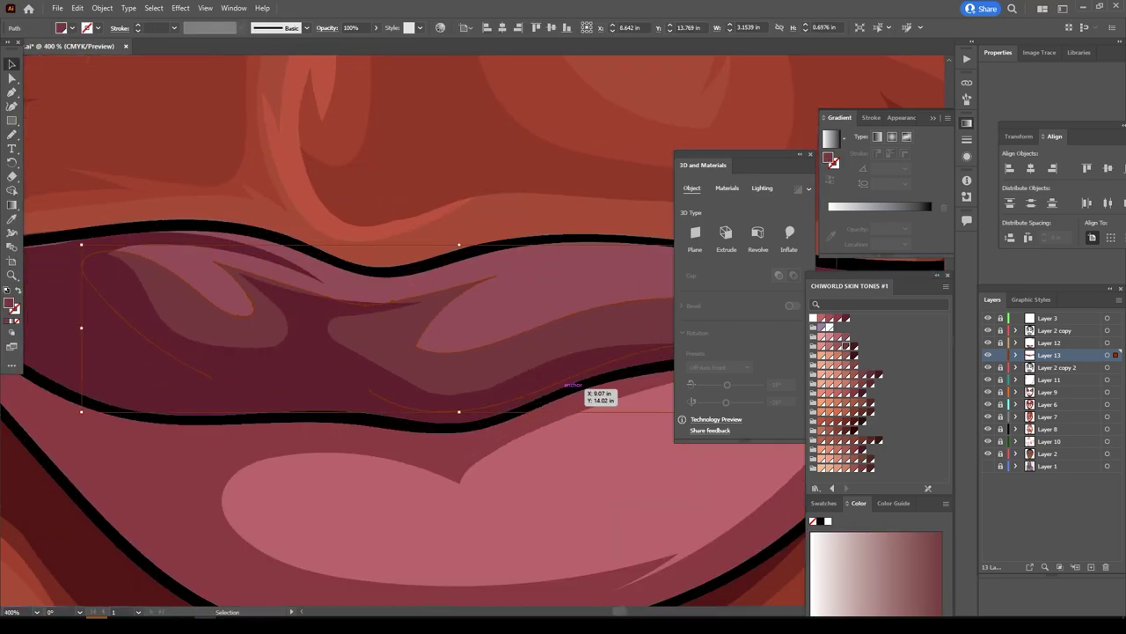
key(ctrl+shift+a)
key(n)
key(ctrl+minus)
key(ctrl+minus)
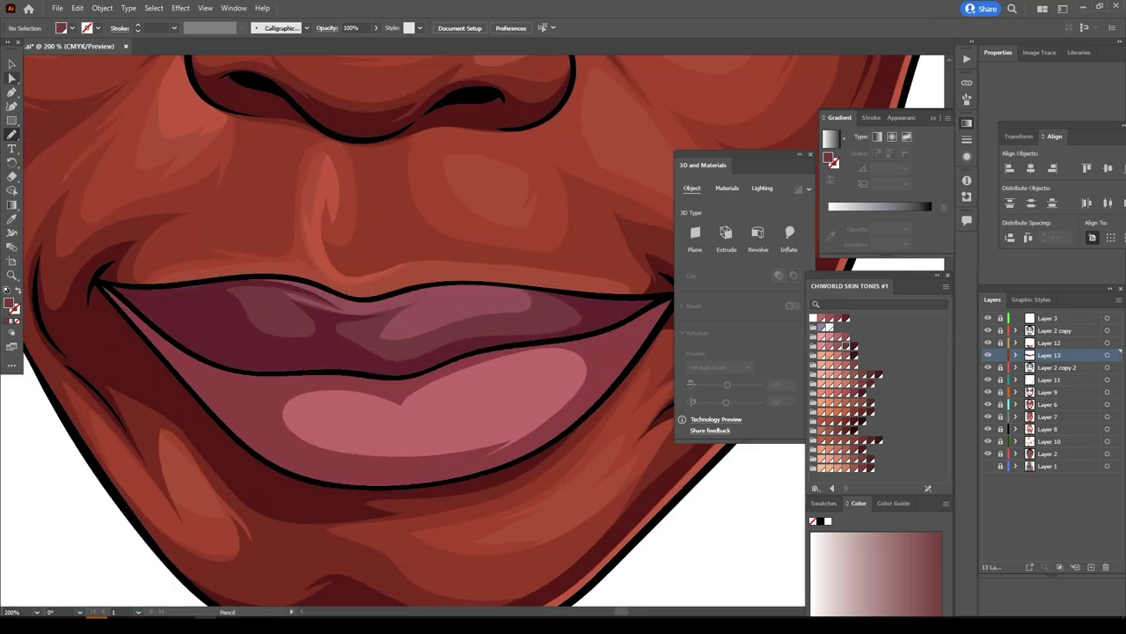
Tint the lip shape with Adjust Color Balance, converting to CMYK and setting Magenta to 7.
key(v)
click(493, 326)
click(77, 8)
click(321, 257)
click(670, 387)
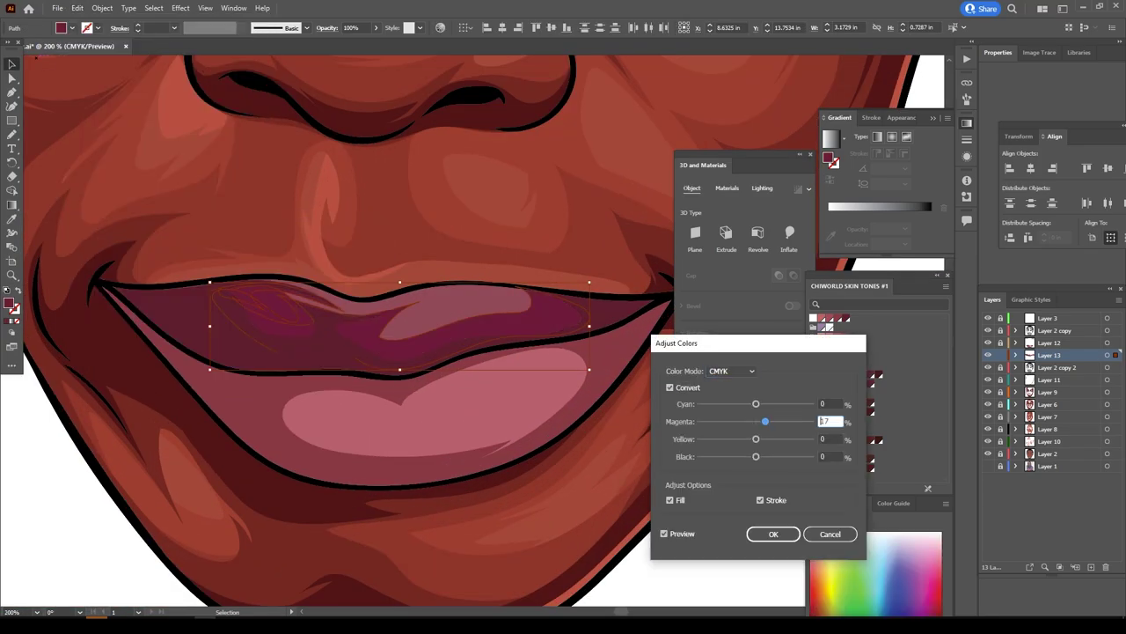
click(830, 421)
text(7)
key(Return)
key(ctrl+0)
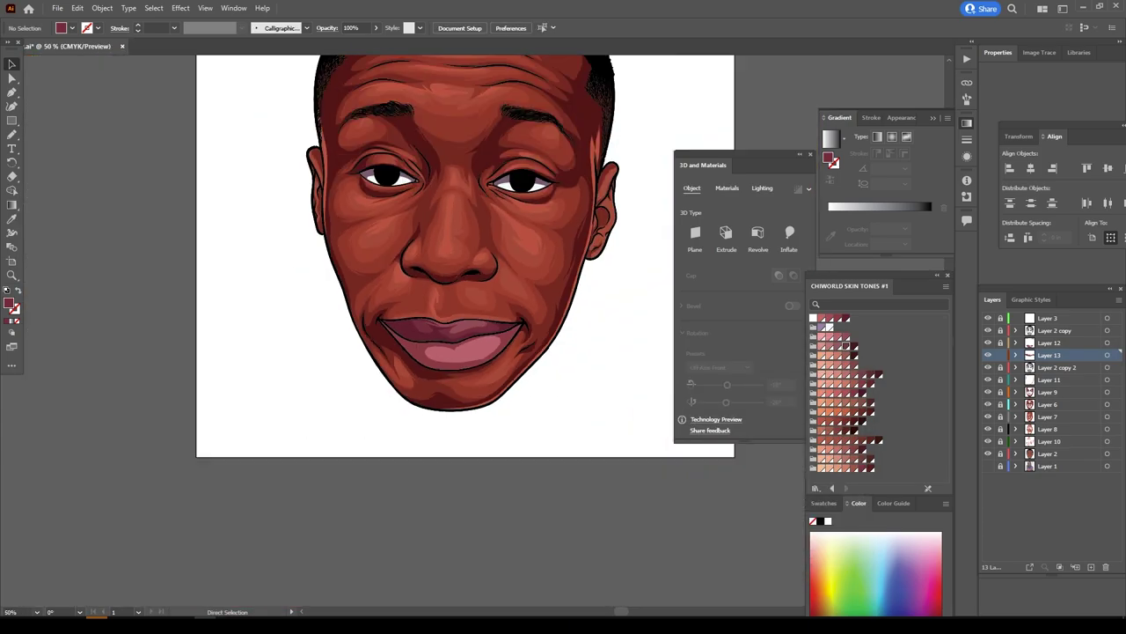
key(ctrl+shift+a)
key(ctrl+plus)
key(ctrl+plus)
Pencil light pink highlights on the upper and lower lips.
key(i)
double_click(10, 304)
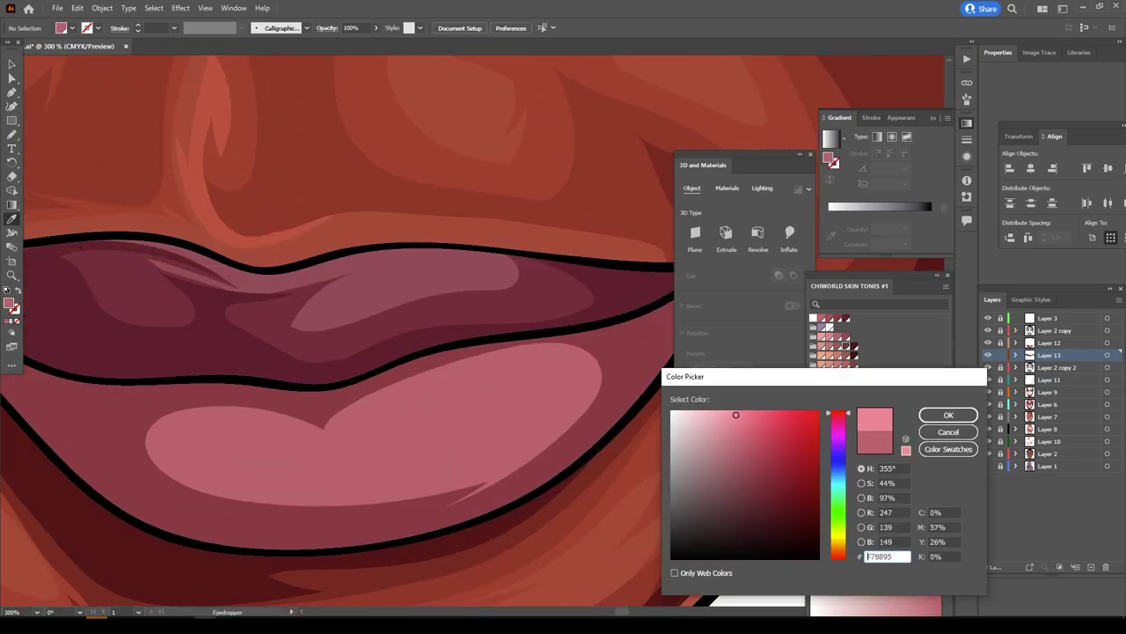
click(948, 413)
key(n)
drag(377, 428, 528, 369)
drag(283, 273, 447, 252)
key(ctrl+minus)
key(ctrl+minus)
key(ctrl+minus)
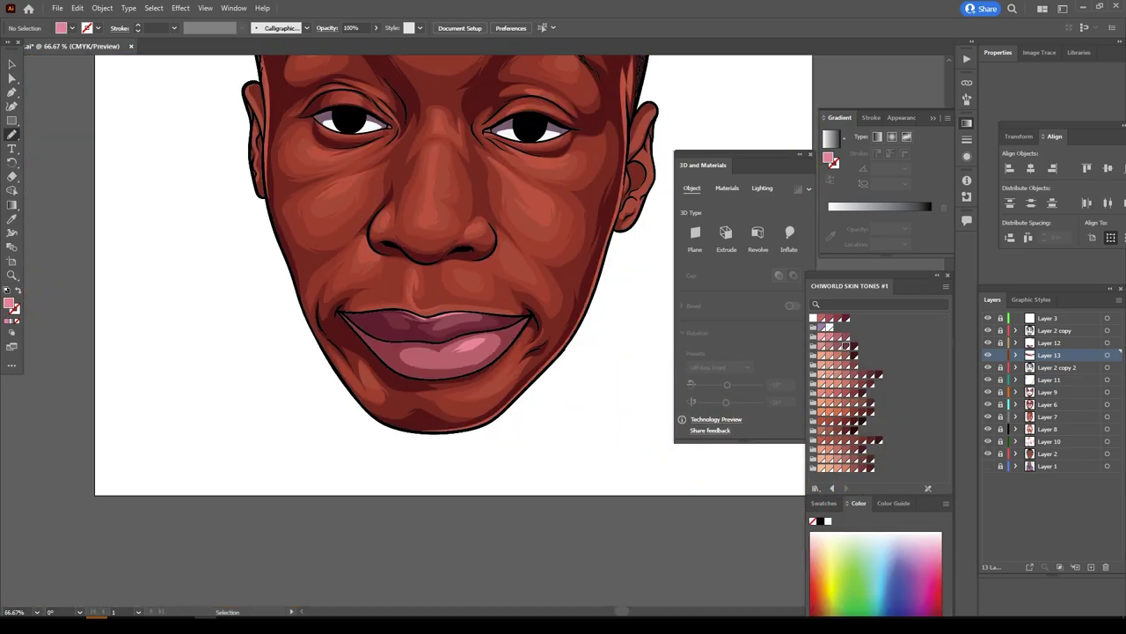
key(ctrl+minus)
key(ctrl+minus)
On a new Layer 14, pencil a dark reflection shape inside the pupil.
click(1047, 330)
click(1091, 567)
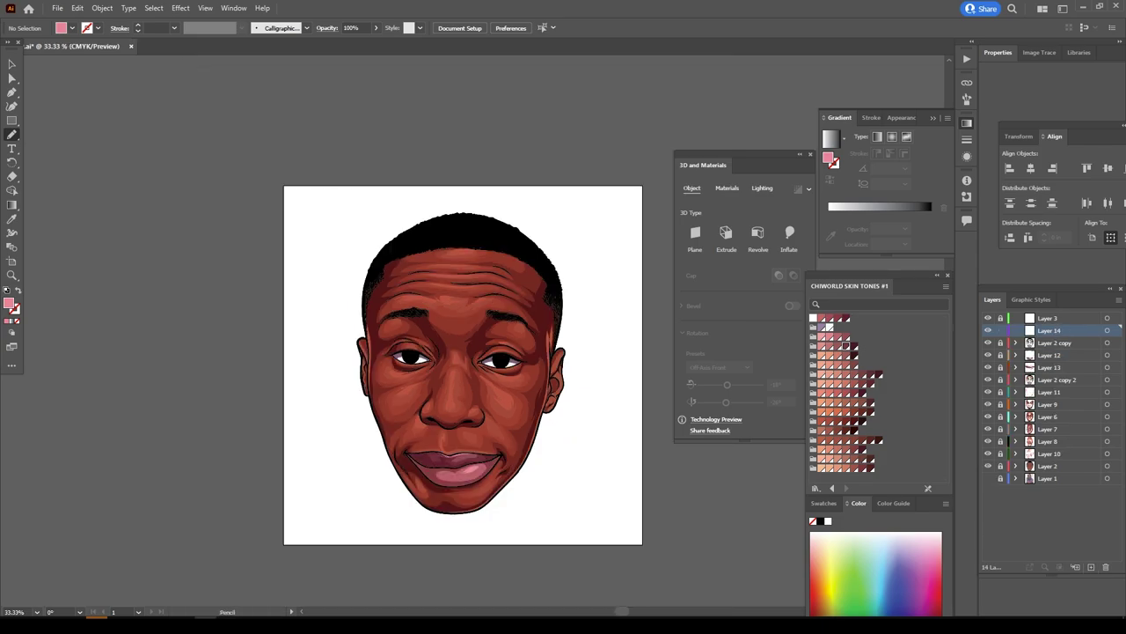
key(ctrl+plus)
key(ctrl+plus)
key(ctrl+plus)
double_click(10, 304)
click(733, 529)
key(Return)
key(ctrl+plus)
key(ctrl+plus)
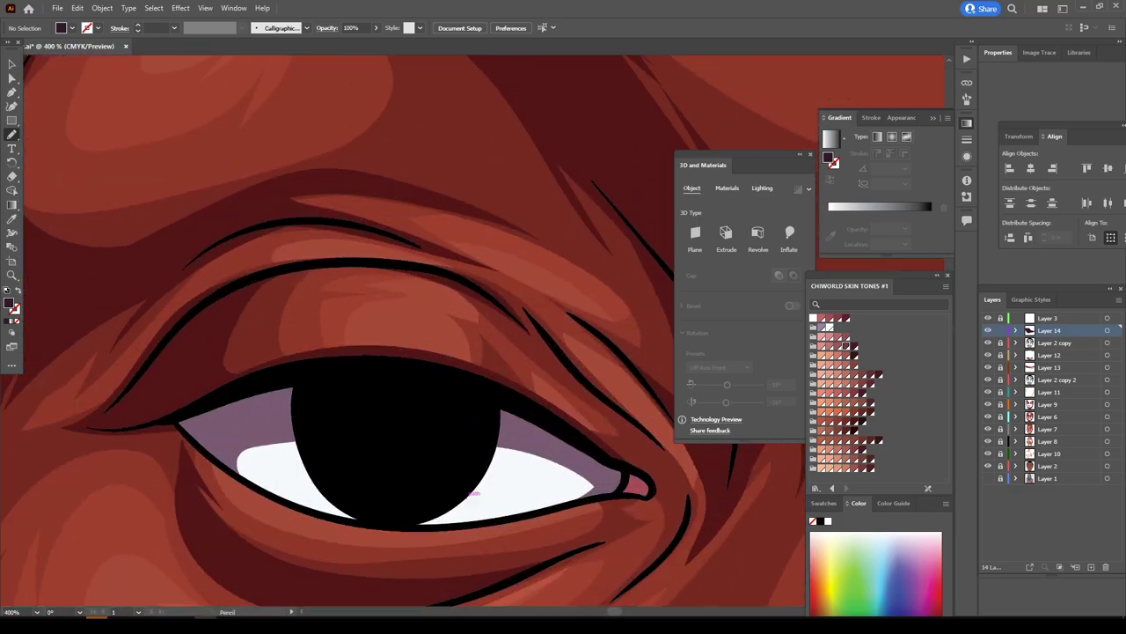
drag(472, 493, 395, 484)
Draw a pale pink highlight circle in the eye and Alt-drag a copy onto the other eye.
double_click(11, 304)
click(946, 412)
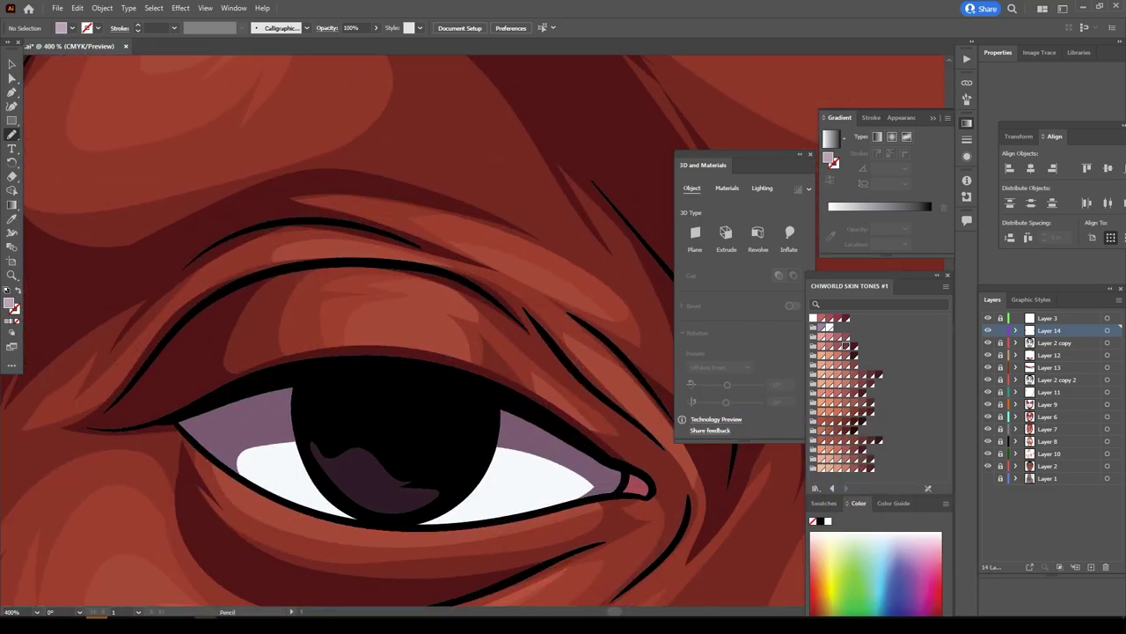
drag(457, 406, 427, 427)
key(ctrl+0)
scroll(291, 387, up, 3)
key(v)
click(121, 364)
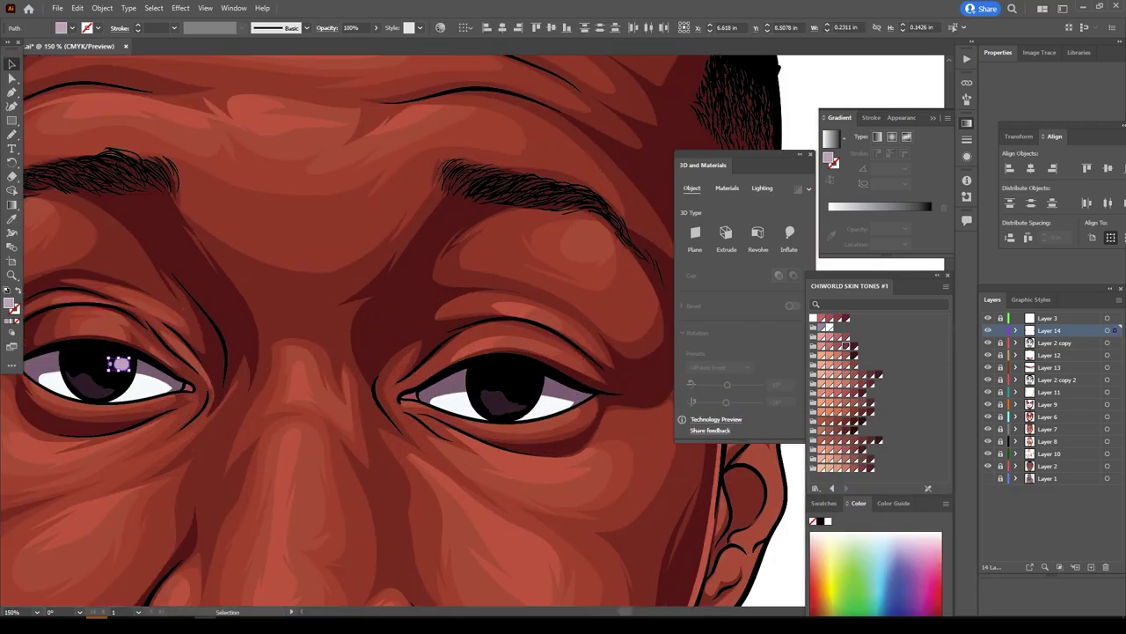
drag(121, 364, 534, 379)
key(ctrl+shift+a)
key(ctrl+0)
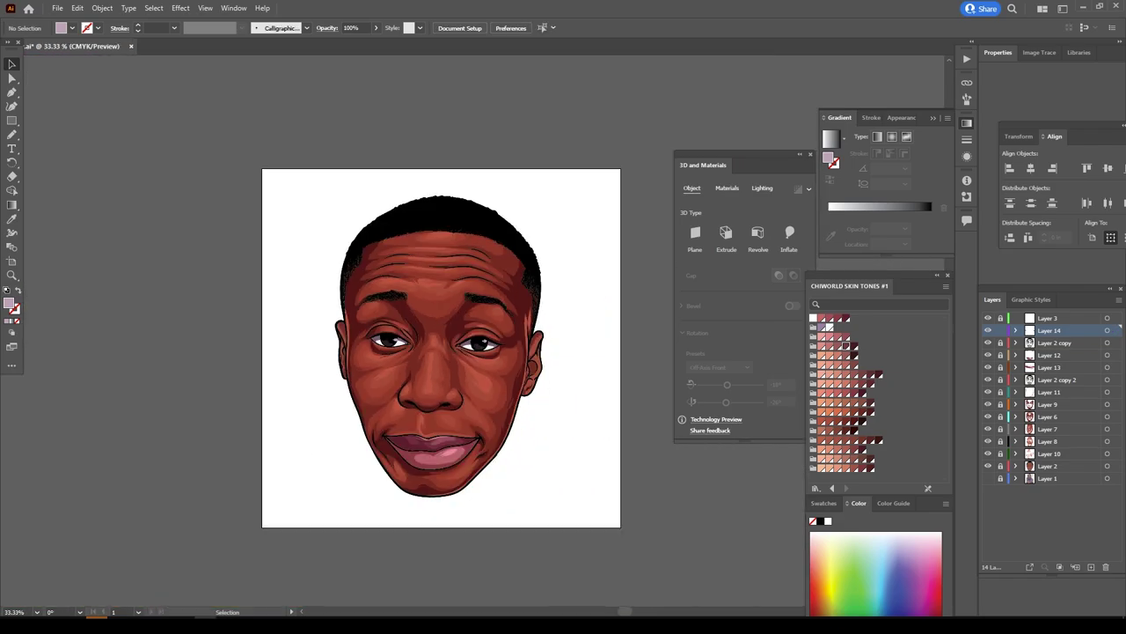
Sample a dark maroon lip colour and pencil a lip shape at the mouth corner.
scroll(413, 440, up, 3)
key(i)
click(378, 528)
key(n)
scroll(268, 532, up, 5)
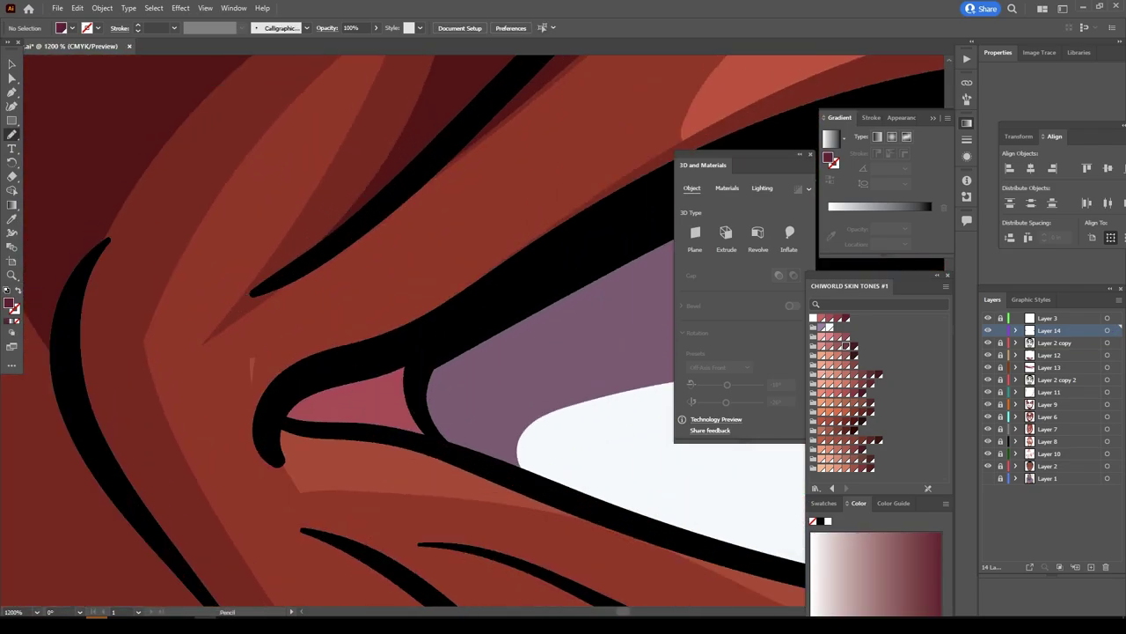
drag(418, 356, 282, 410)
scroll(396, 422, down, 3)
scroll(396, 422, up, 3)
scroll(396, 422, down, 4)
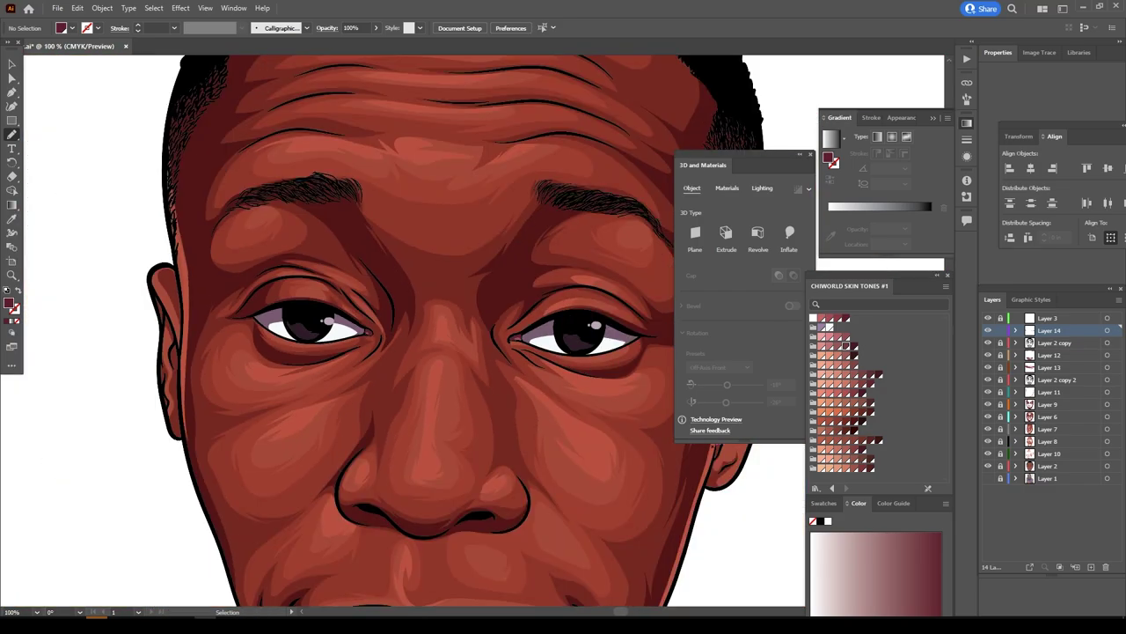
scroll(396, 422, up, 4)
Sample a lighter red-brown skin colour and add Layer 15 below Layer 9.
key(i)
click(321, 399)
key(ctrl+0)
scroll(421, 331, up, 3)
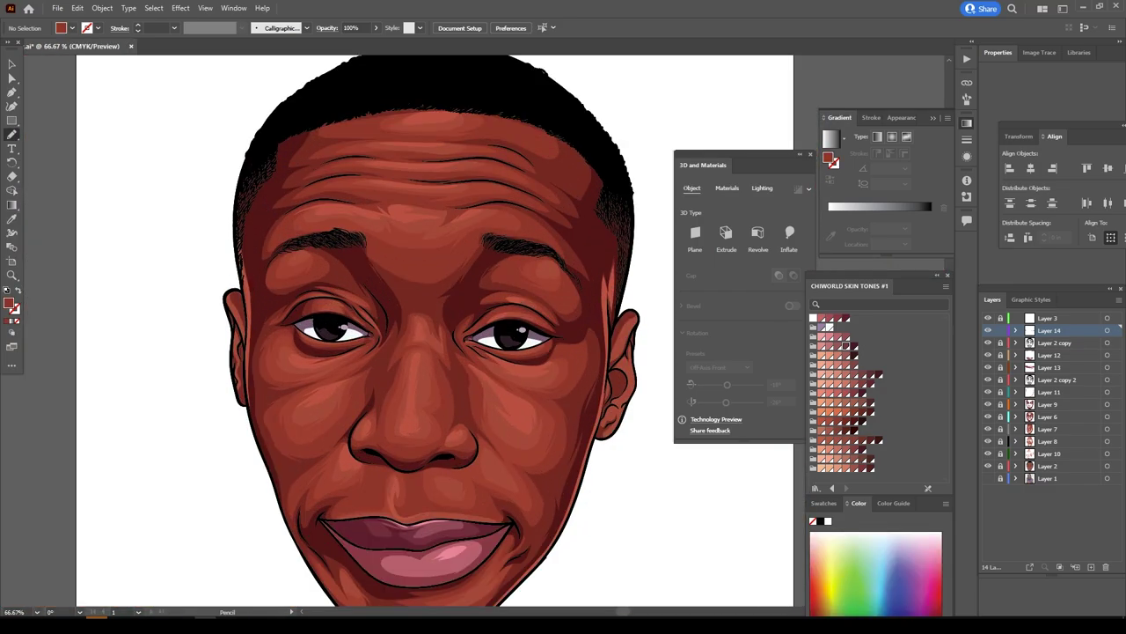
key(n)
click(1047, 392)
click(1091, 567)
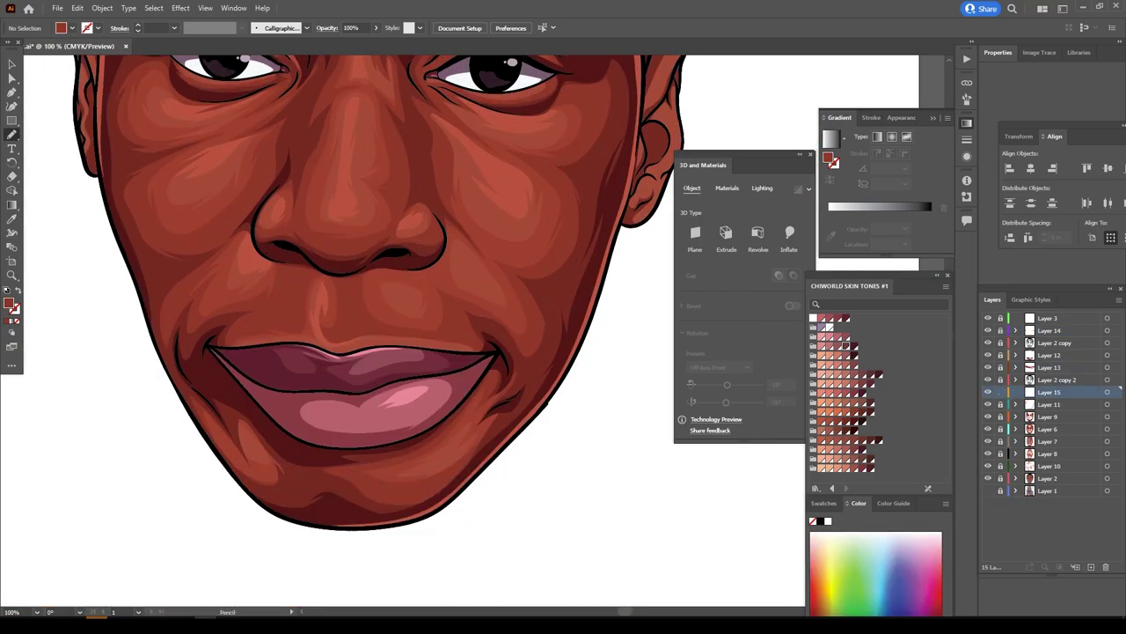
scroll(489, 496, up, 5)
drag(1047, 392, 1047, 416)
Sample a skin colour near the mouth and pencil a thin crease at the mouth corner.
key(i)
click(409, 380)
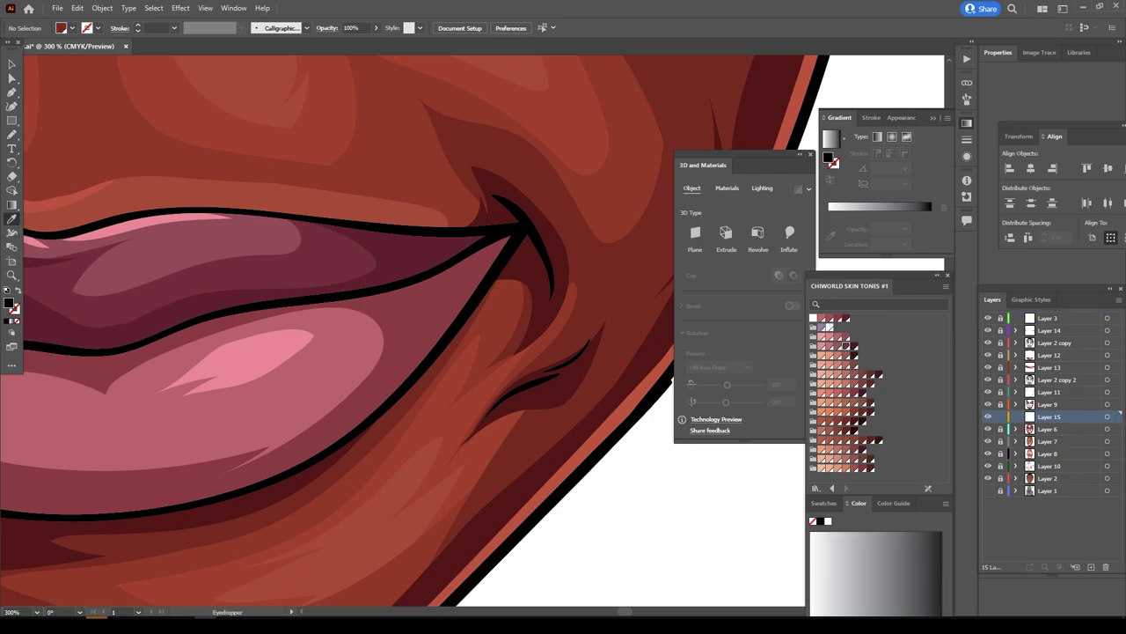
key(n)
drag(453, 283, 414, 365)
scroll(396, 387, down, 3)
scroll(378, 352, up, 2)
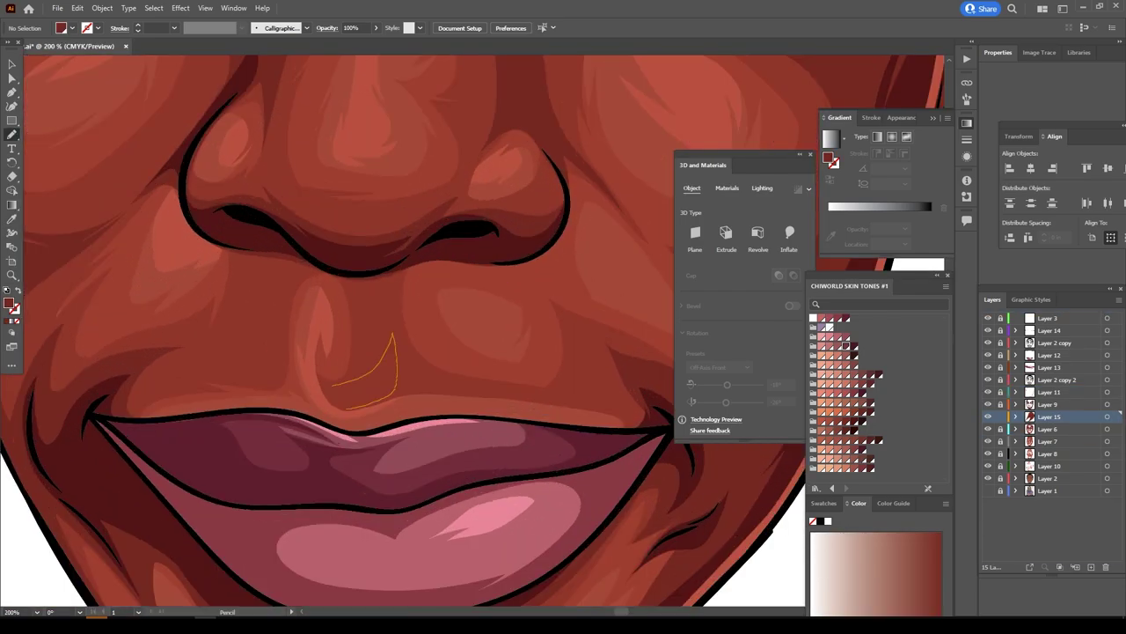
scroll(396, 352, down, 3)
scroll(405, 334, up, 3)
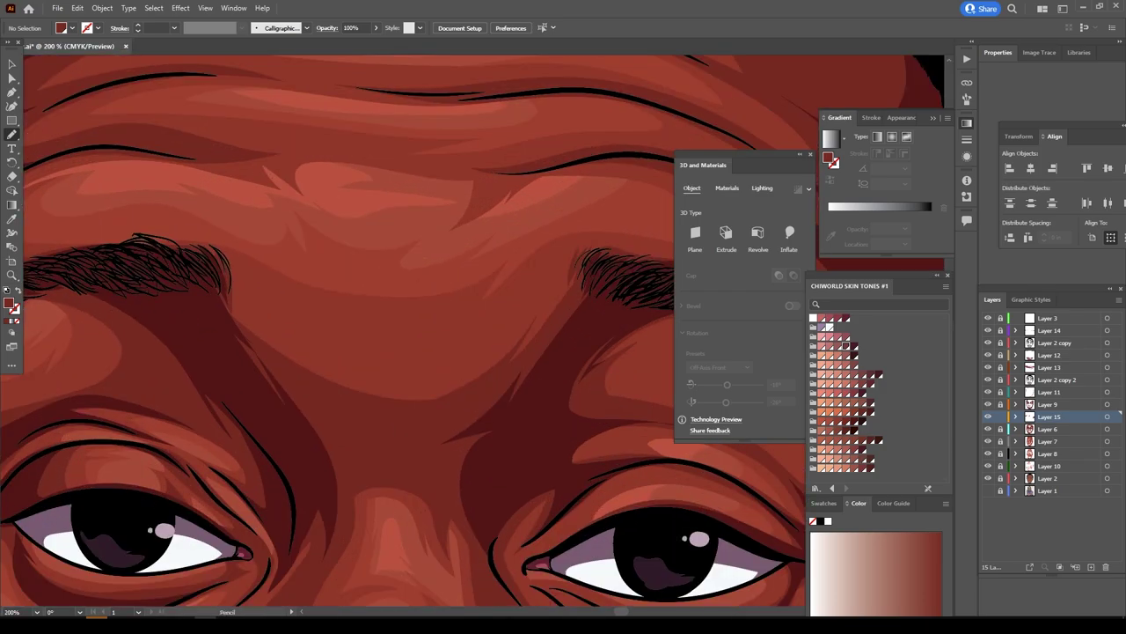
Pencil a dark furrow line across the forehead.
drag(440, 390, 324, 356)
scroll(388, 405, down, 4)
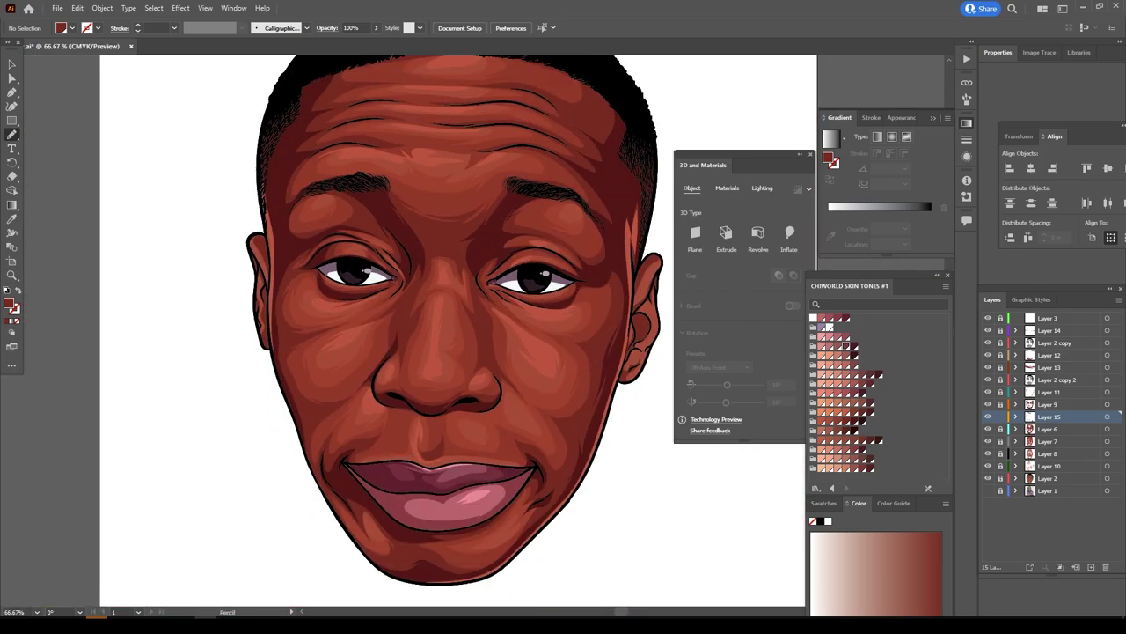
scroll(561, 519, up, 5)
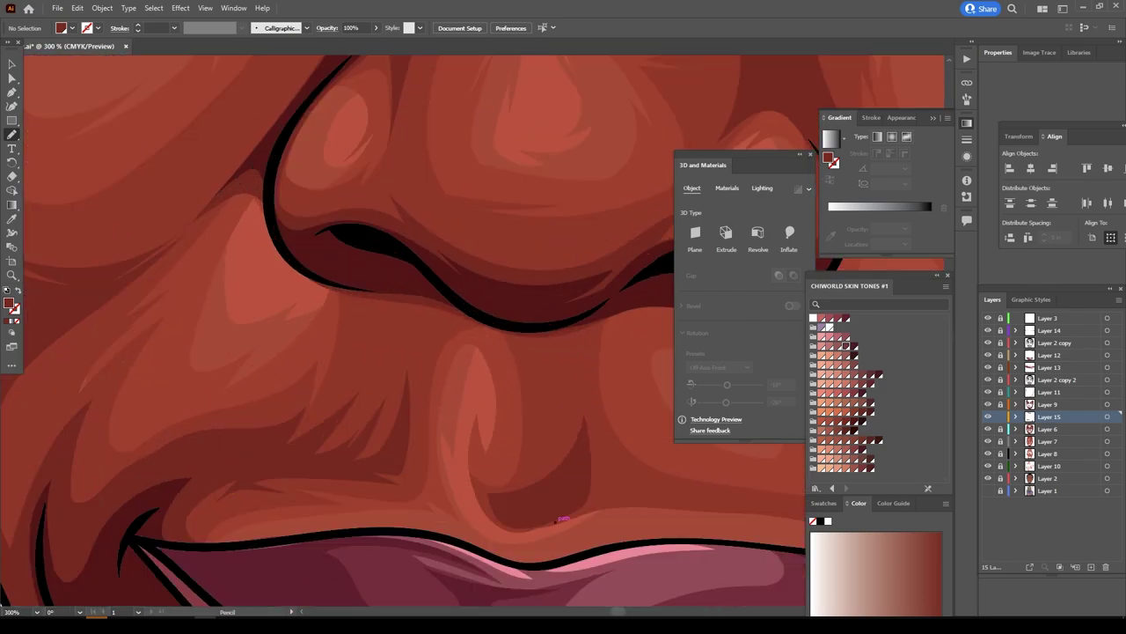
scroll(563, 519, down, 4)
scroll(576, 516, up, 3)
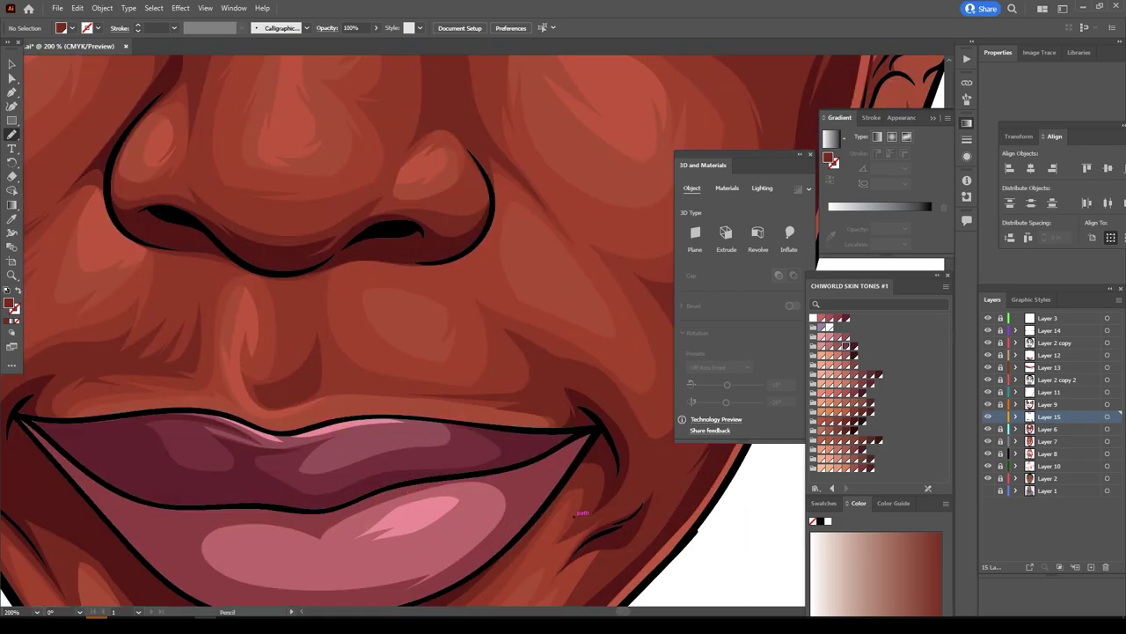
scroll(577, 516, down, 2)
scroll(576, 515, down, 2)
scroll(536, 263, up, 5)
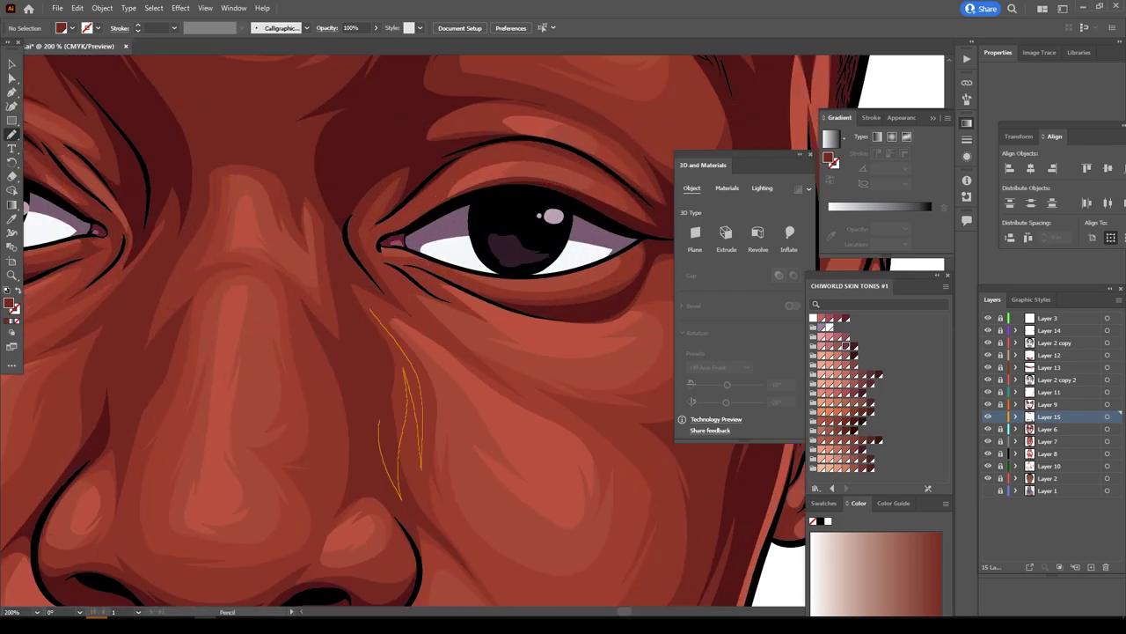
scroll(405, 378, down, 4)
scroll(405, 264, up, 5)
Add short wrinkle strokes above the eye and near the eyebrow.
drag(334, 407, 387, 374)
drag(255, 333, 337, 351)
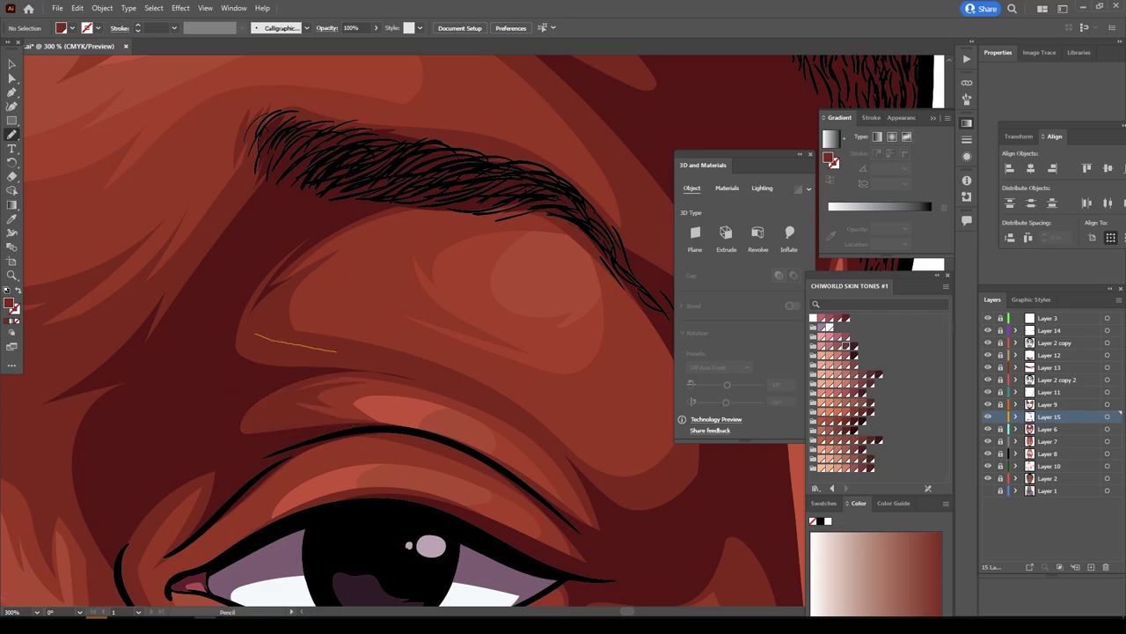
scroll(404, 351, down, 4)
scroll(454, 538, up, 3)
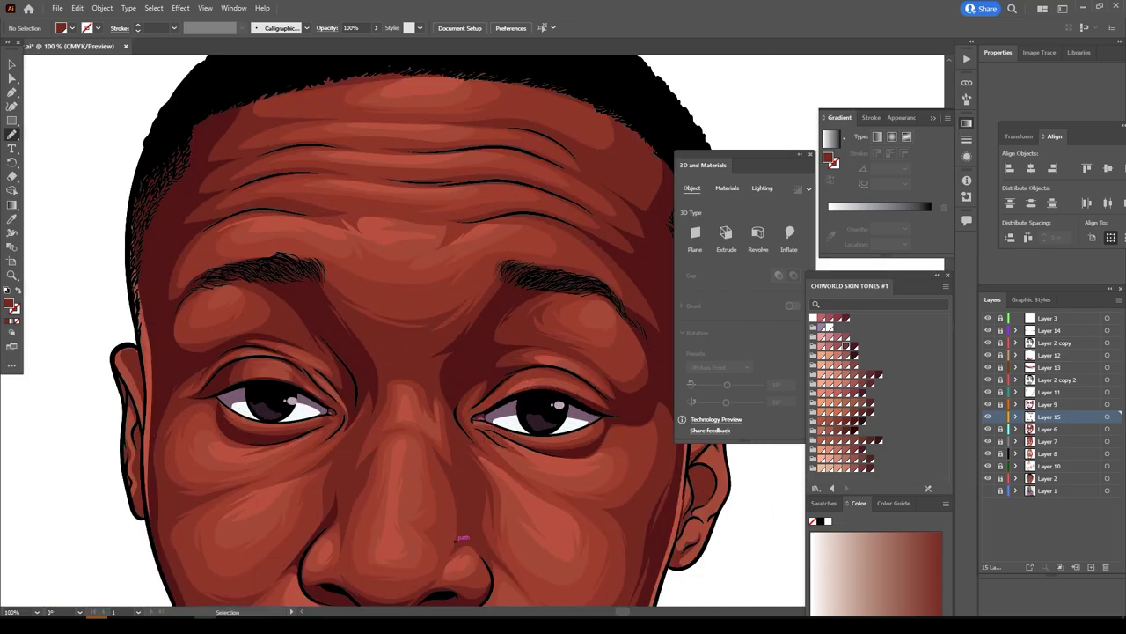
scroll(455, 537, up, 2)
drag(246, 203, 211, 276)
scroll(229, 282, down, 3)
scroll(239, 381, up, 2)
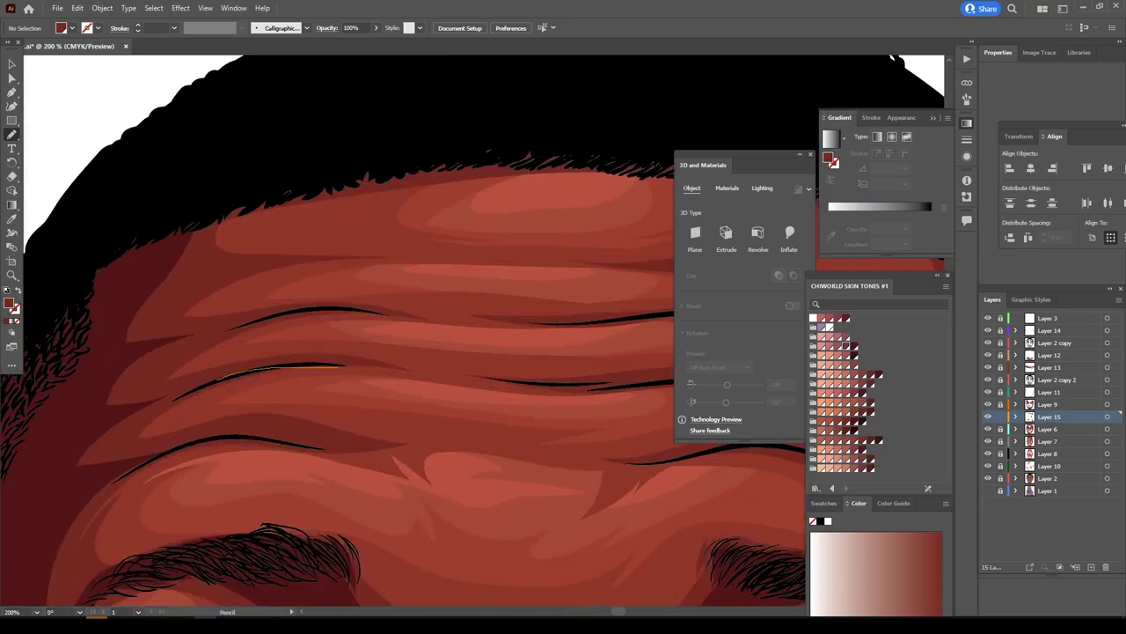
scroll(535, 523, down, 3)
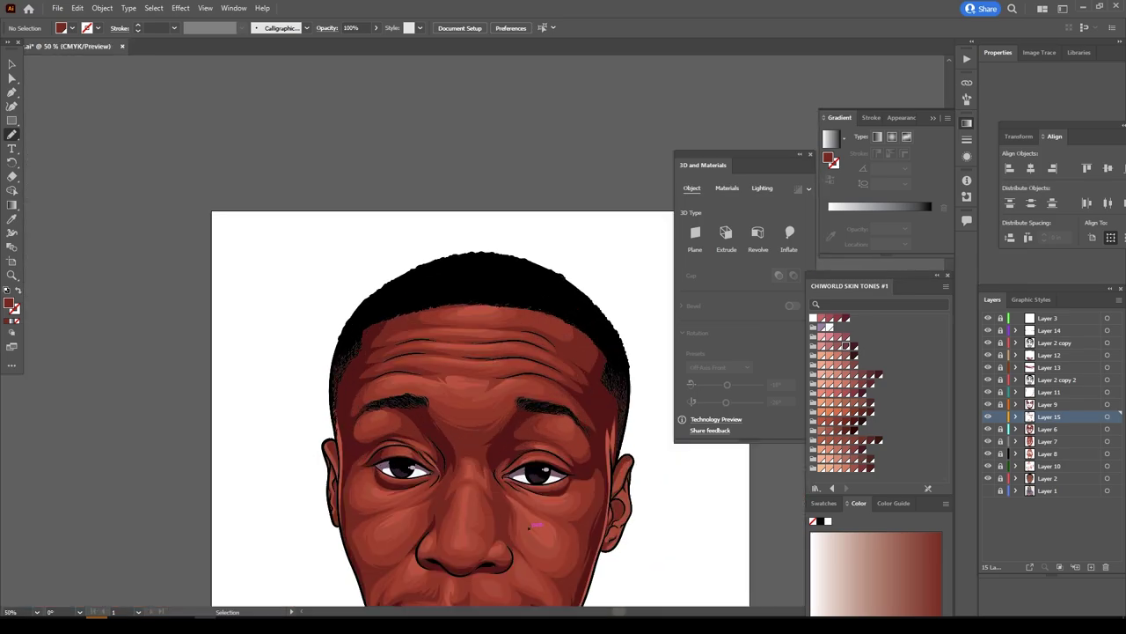
scroll(535, 523, up, 3)
key(ctrl+z)
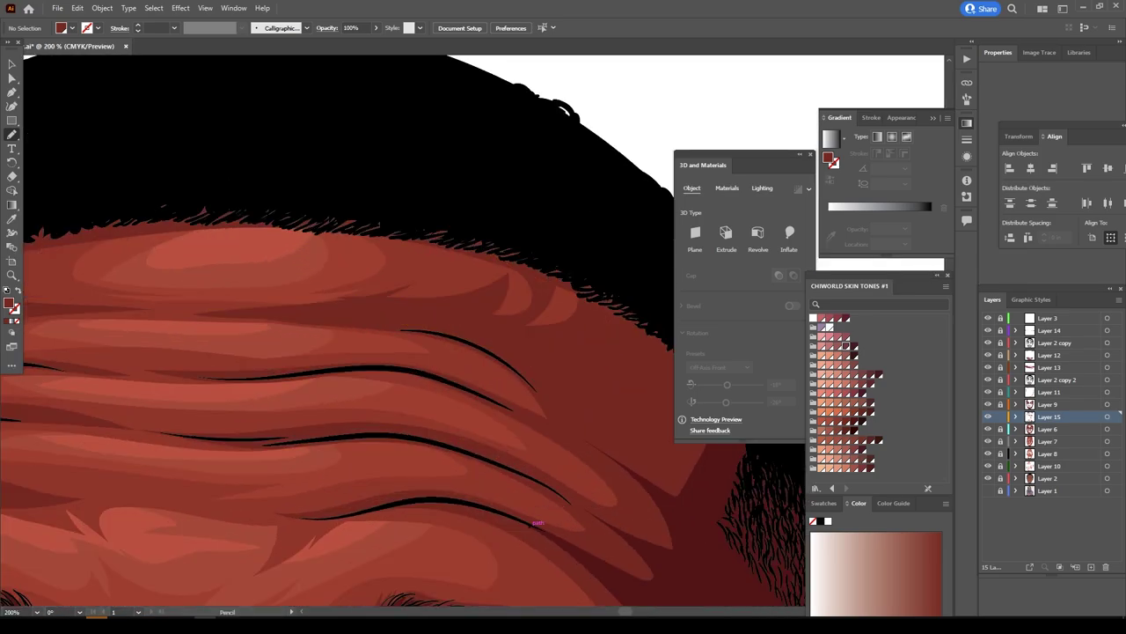
scroll(535, 523, down, 3)
scroll(535, 523, down, 1)
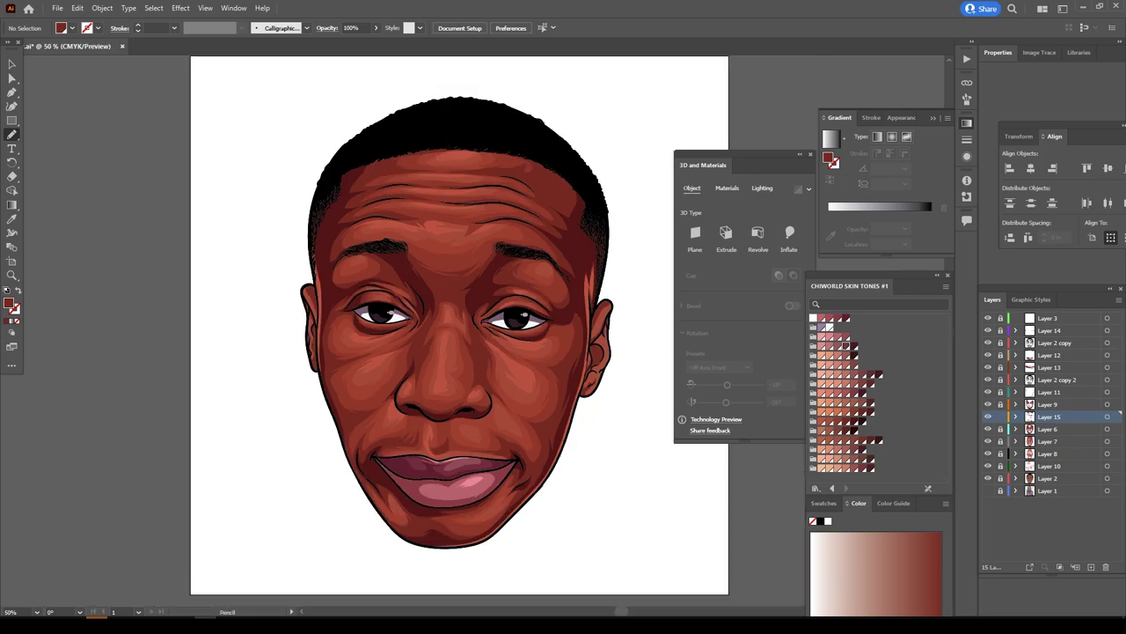
Add a new layer and apply a gradient fill ending in black.
scroll(459, 331, up, 1)
click(1049, 330)
click(1091, 566)
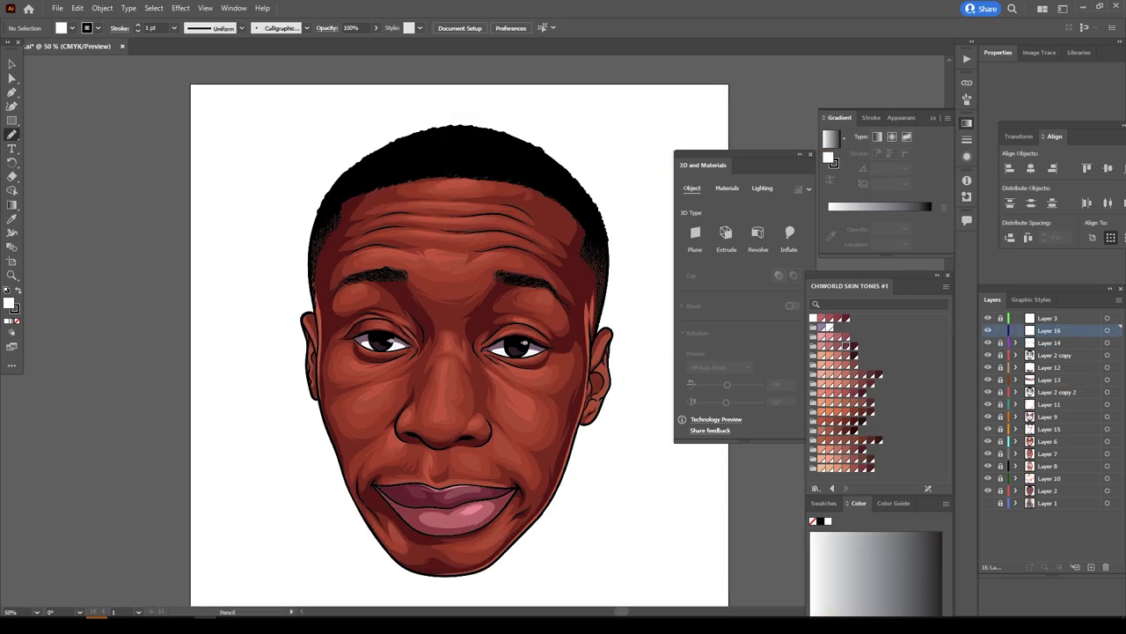
key(d)
click(824, 503)
click(880, 207)
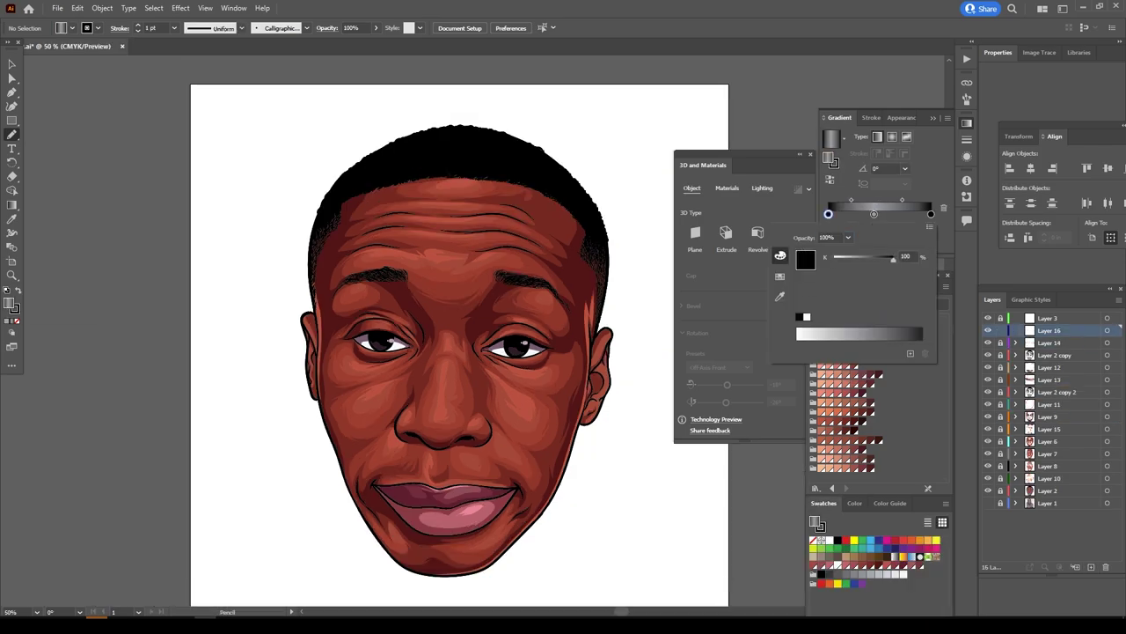
double_click(931, 213)
click(798, 317)
key(Return)
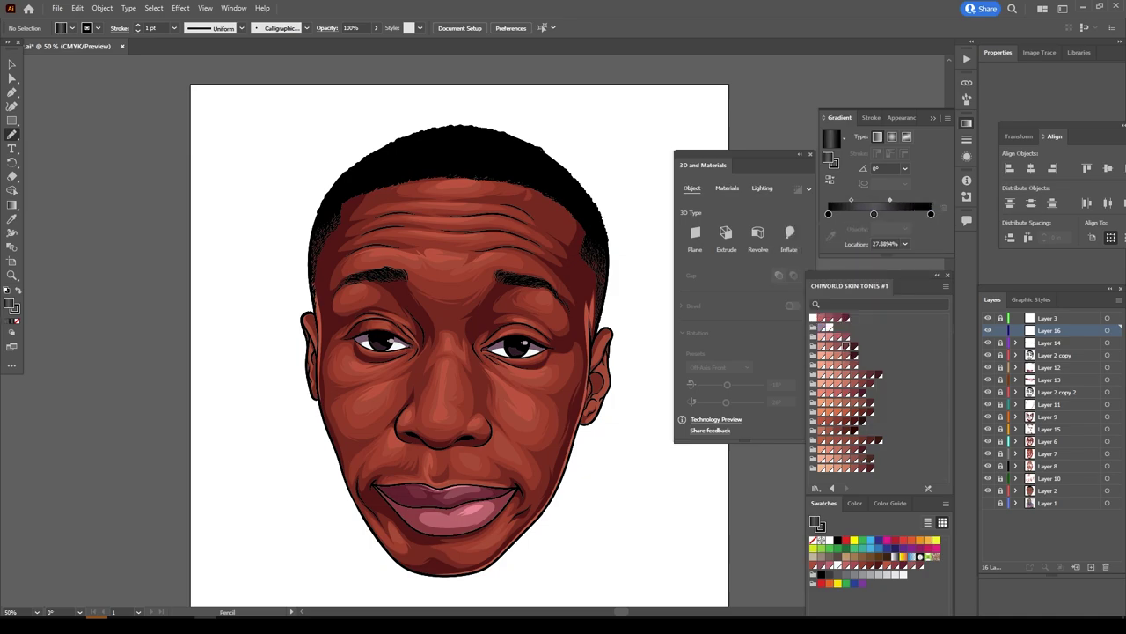
With no fill on a fresh layer, paint a test calligraphic brush stroke beside the forehead.
key(slash)
key(b)
key(ctrl+1)
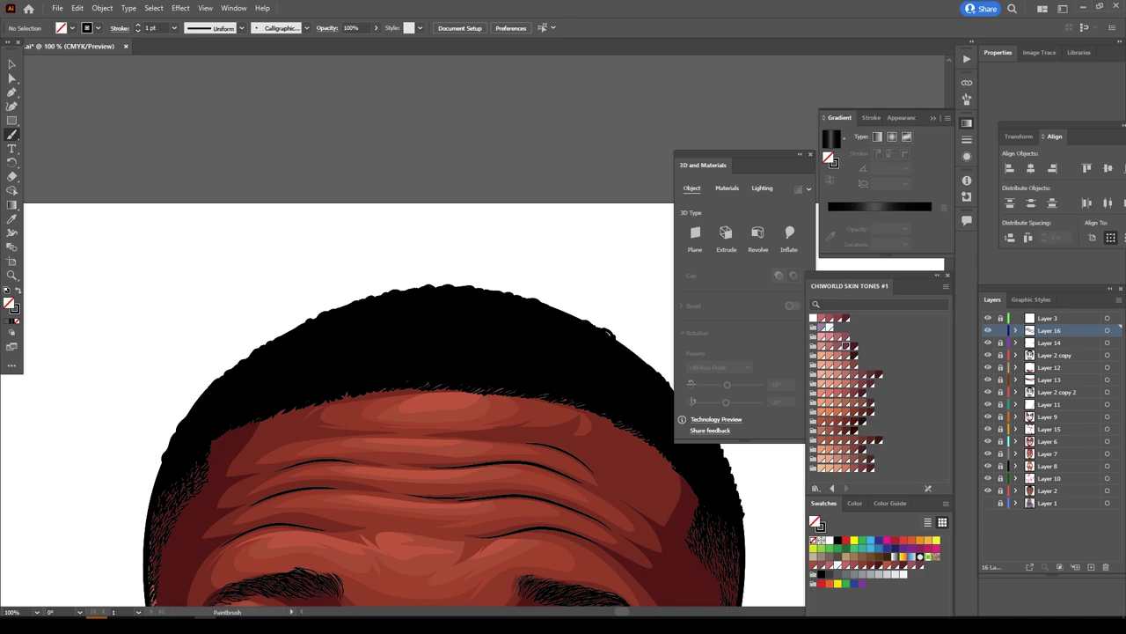
key(ctrl+l)
drag(415, 139, 535, 117)
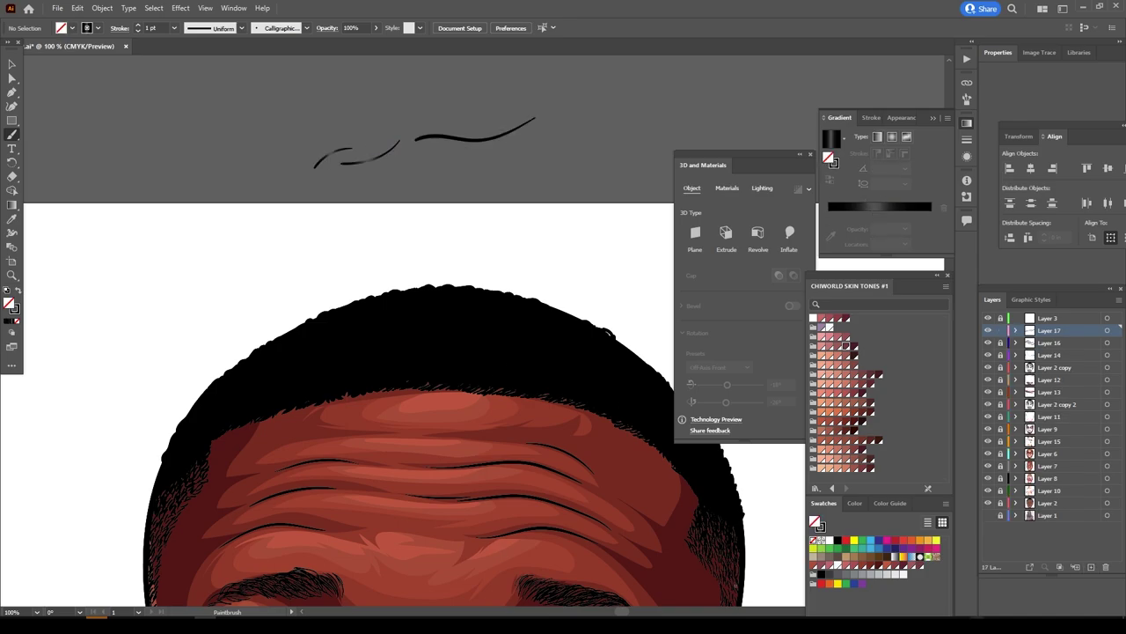
Move the hair strand group up onto the hairline and select the stray strands there.
scroll(607, 332, down, 5)
scroll(631, 353, right, 2)
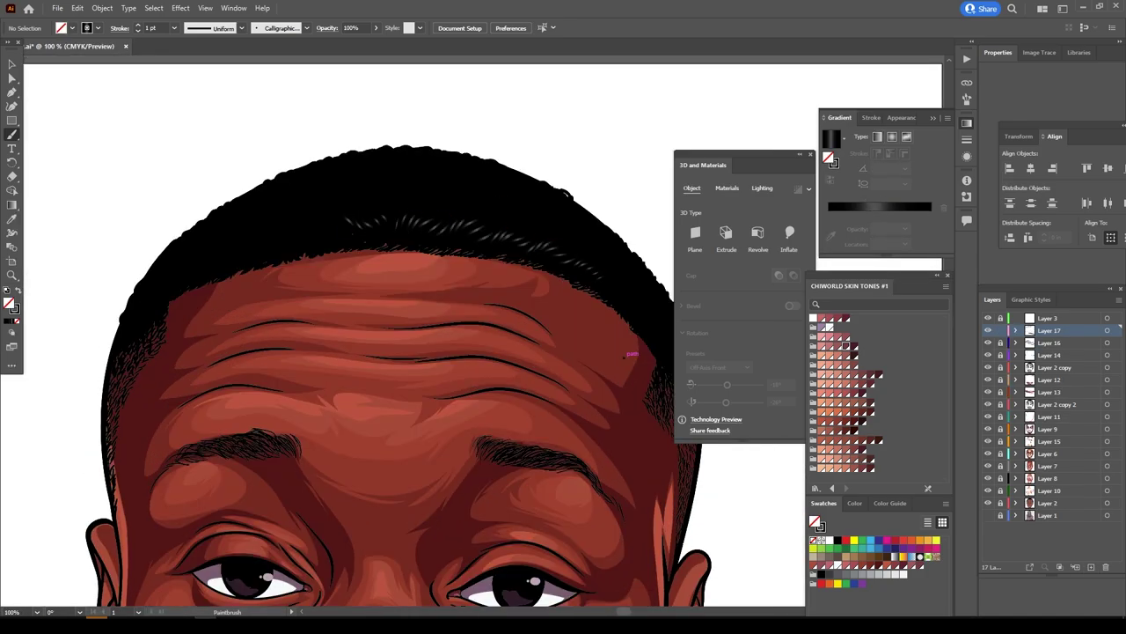
scroll(630, 353, right, 2)
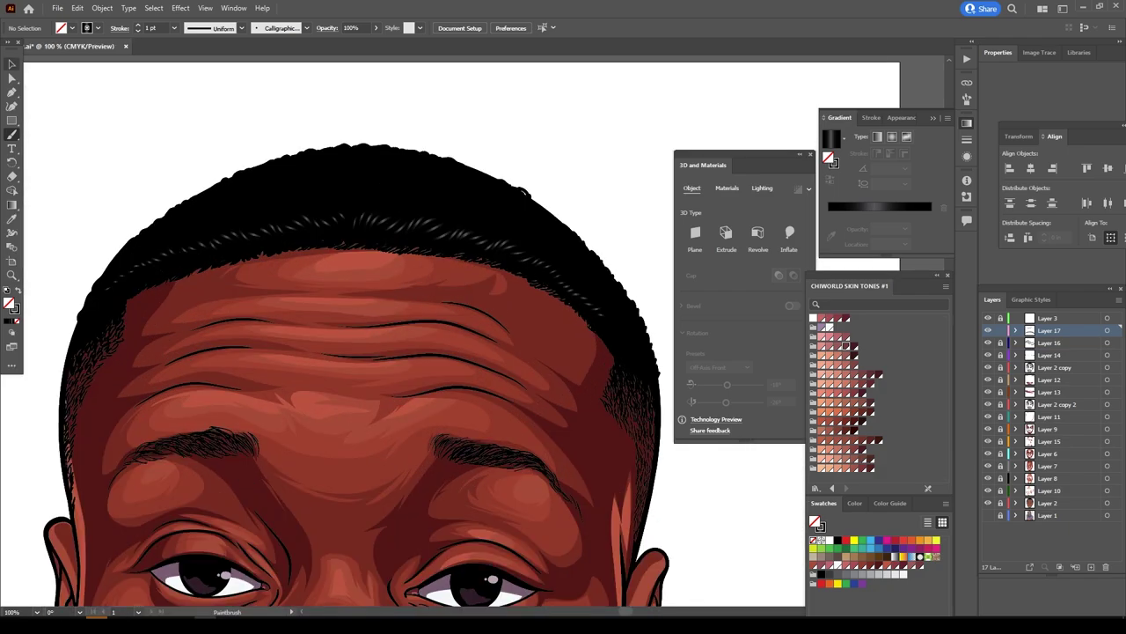
key(v)
drag(480, 233, 479, 189)
drag(138, 188, 202, 226)
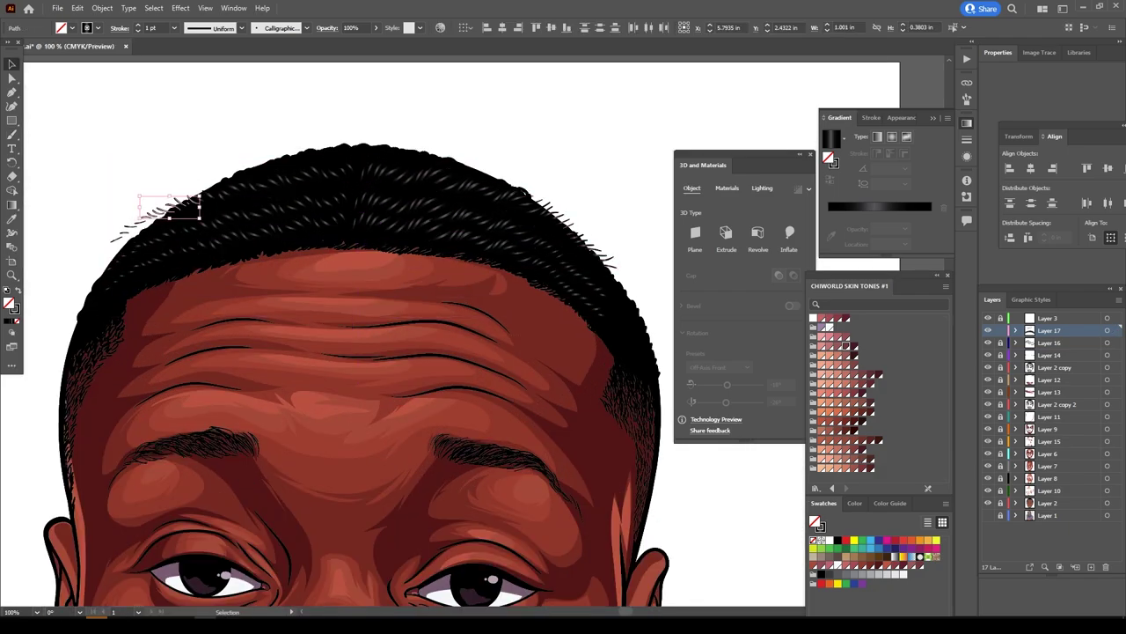
drag(542, 189, 564, 207)
Return to the Paintbrush and review the hair strands across the hairline and forehead.
key(ctrl+plus)
scroll(513, 275, up, 1)
key(b)
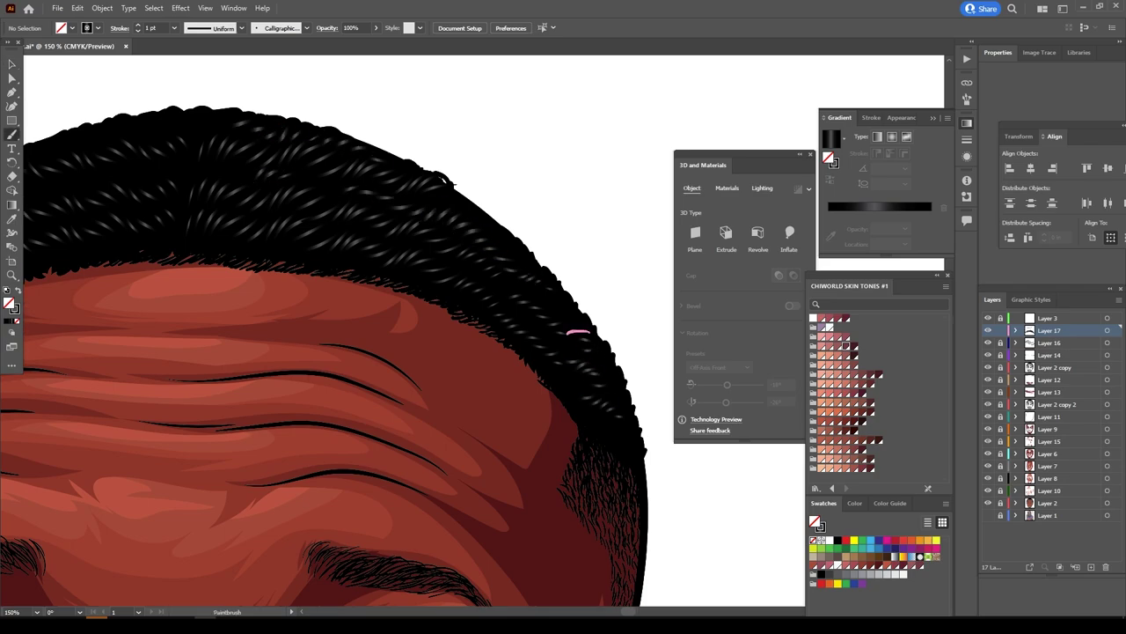
key(ctrl+minus)
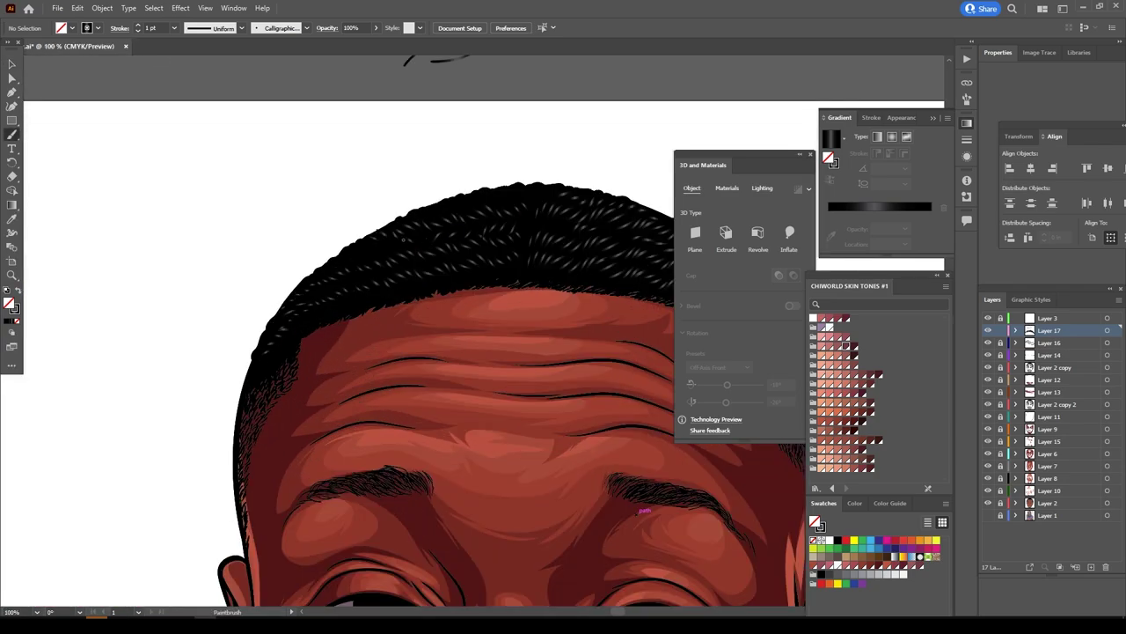
scroll(403, 237, down, 1)
scroll(531, 232, up, 1)
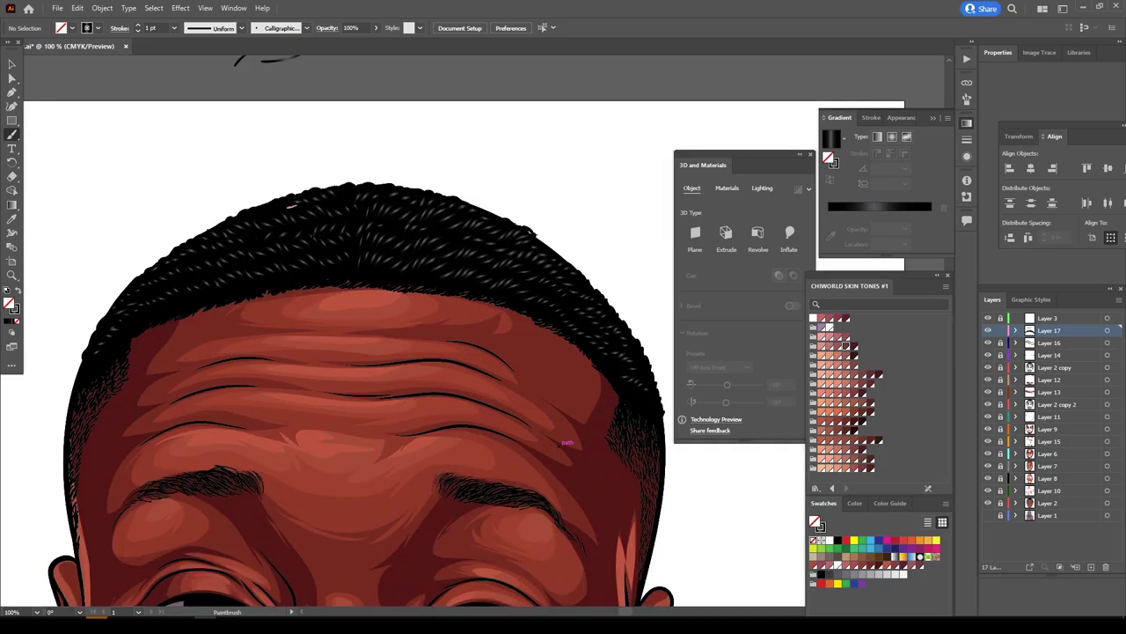
scroll(561, 440, down, 1)
scroll(556, 561, up, 1)
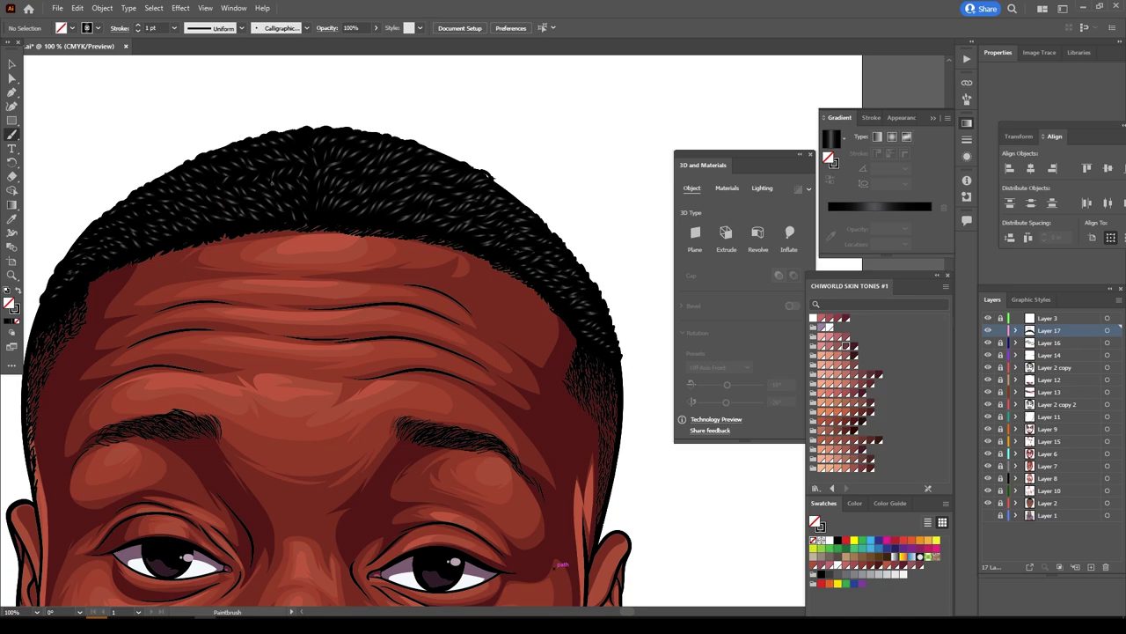
scroll(555, 568, down, 1)
scroll(394, 312, up, 2)
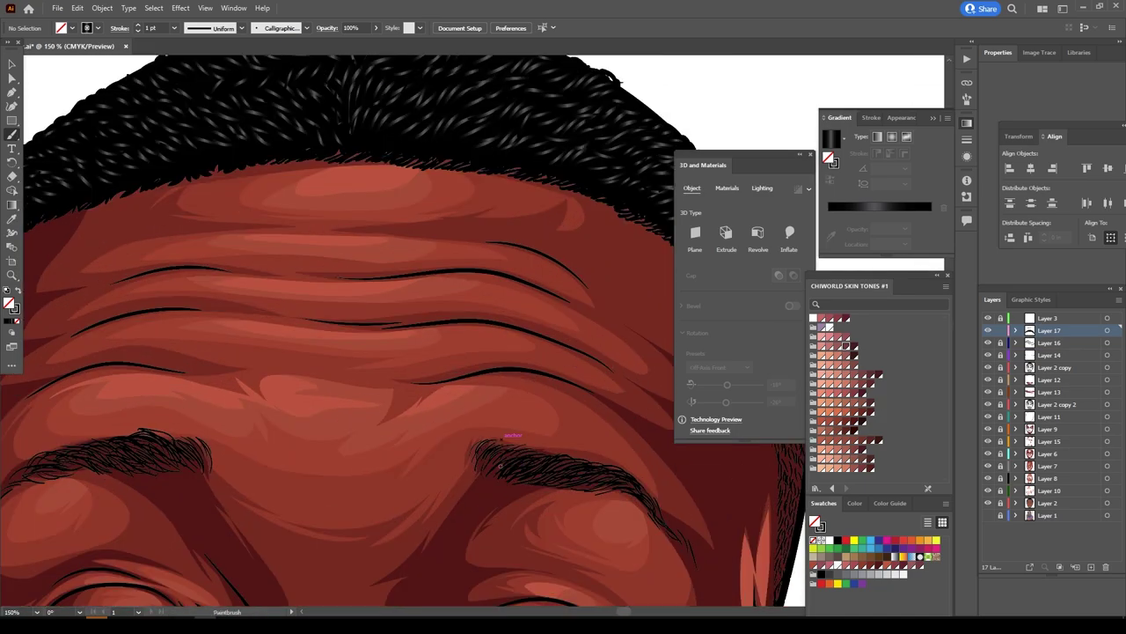
scroll(394, 312, up, 1)
scroll(627, 533, down, 2)
scroll(255, 289, up, 2)
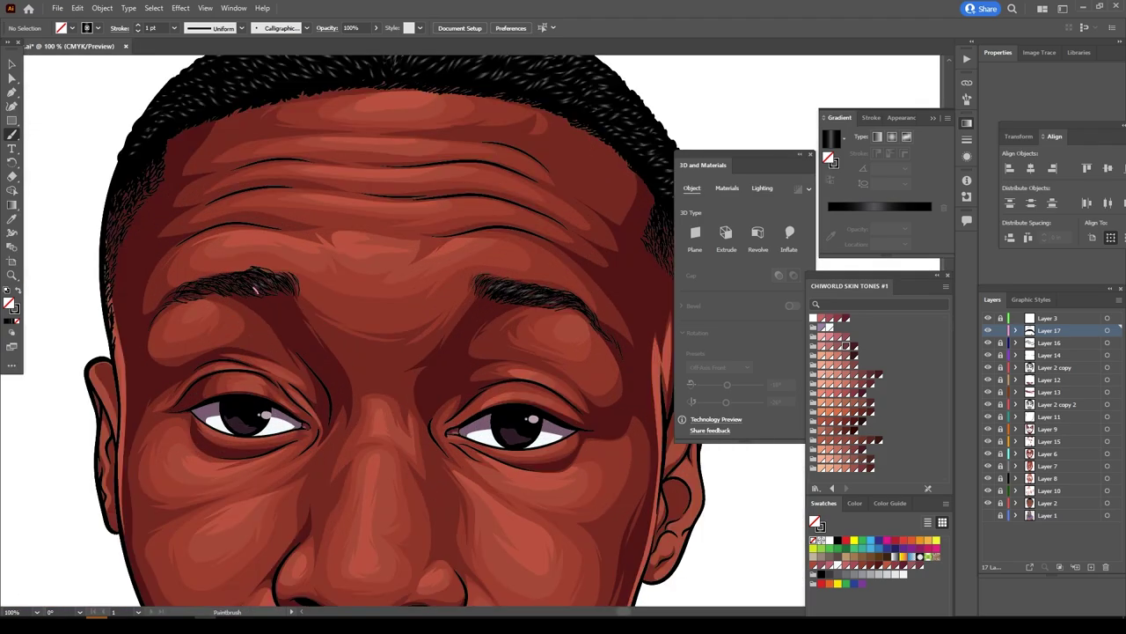
scroll(514, 277, down, 3)
scroll(545, 290, up, 2)
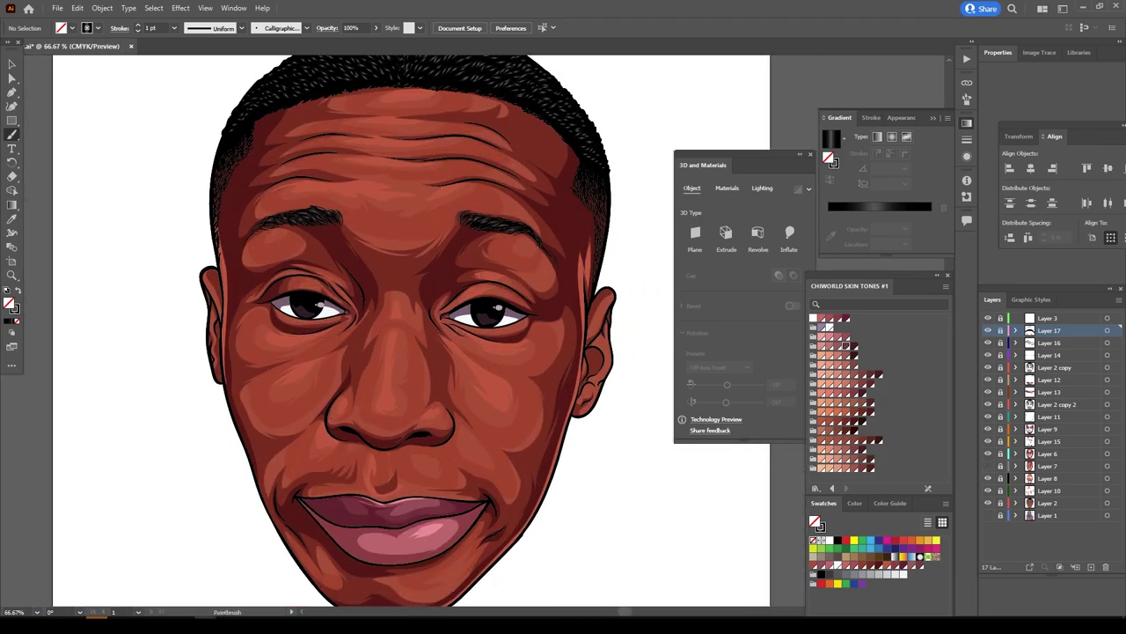
scroll(620, 343, up, 4)
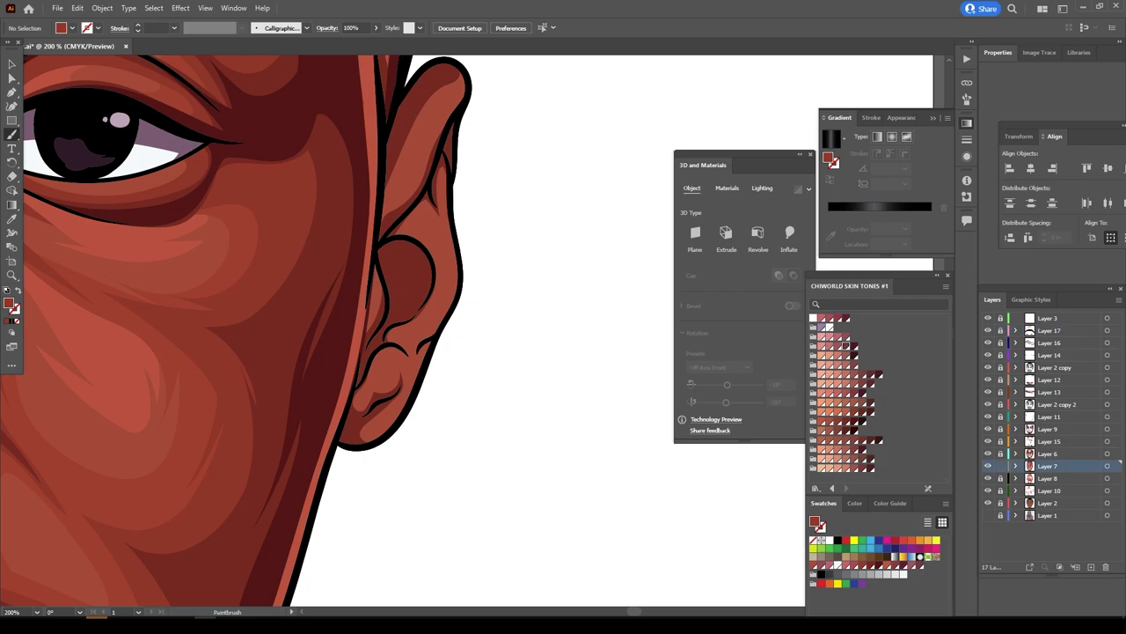
Swap the fill and stroke colours and select the inner ear shapes.
scroll(620, 343, up, 1)
key(shift+x)
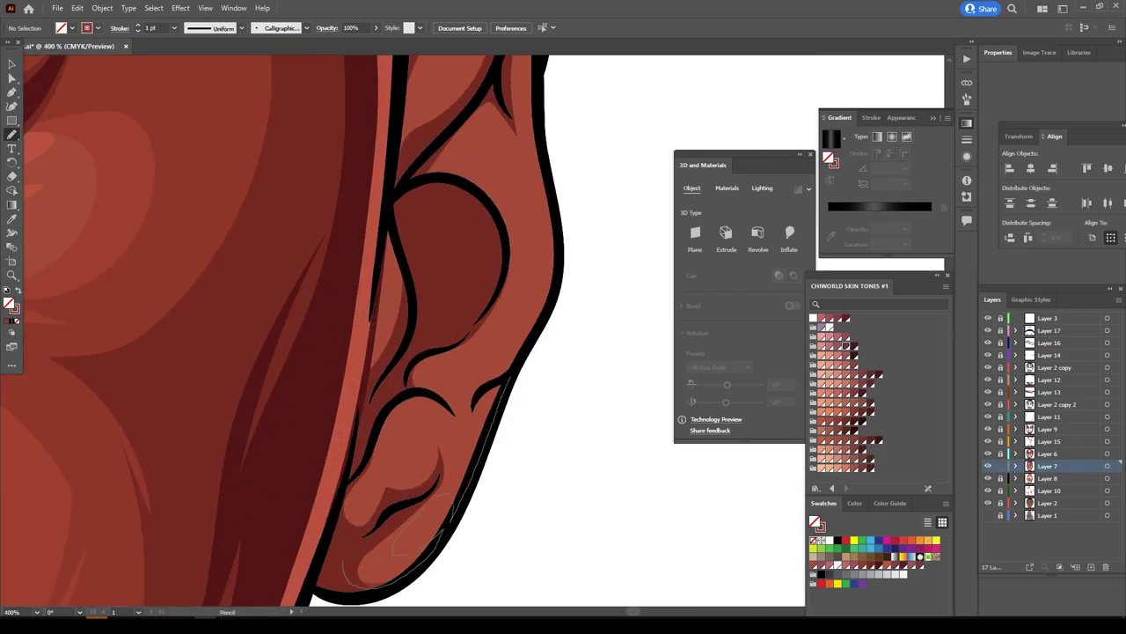
scroll(396, 352, down, 2)
key(v)
drag(339, 365, 516, 590)
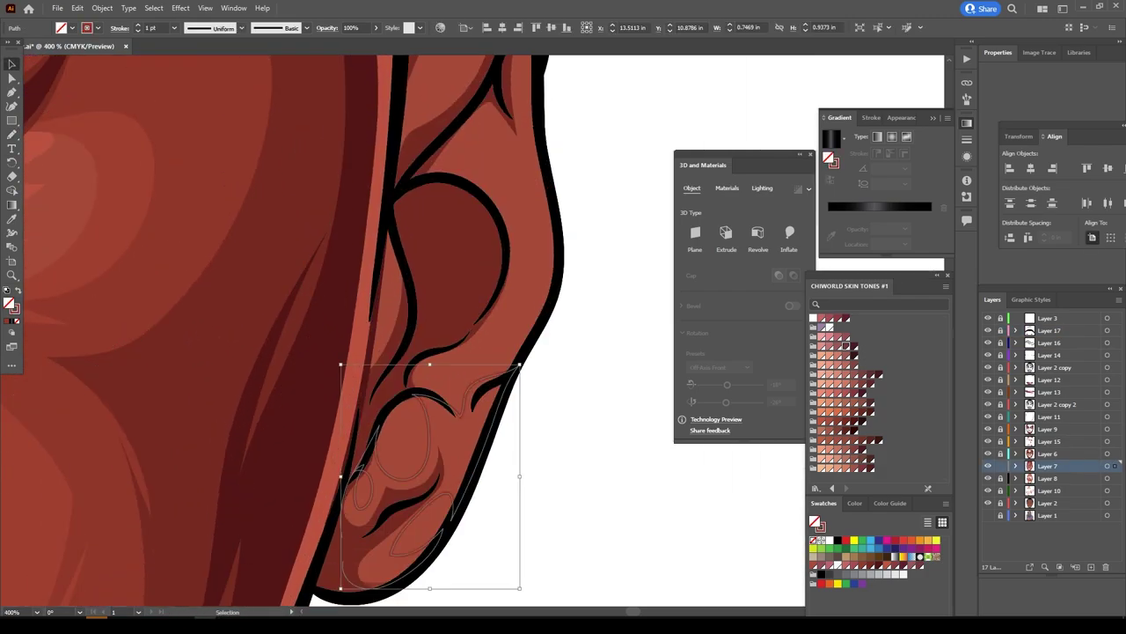
Refine the inner ear folds with the Pencil tool, then add new Layer 18.
scroll(396, 352, down, 2)
scroll(396, 352, up, 3)
key(n)
scroll(396, 352, up, 1)
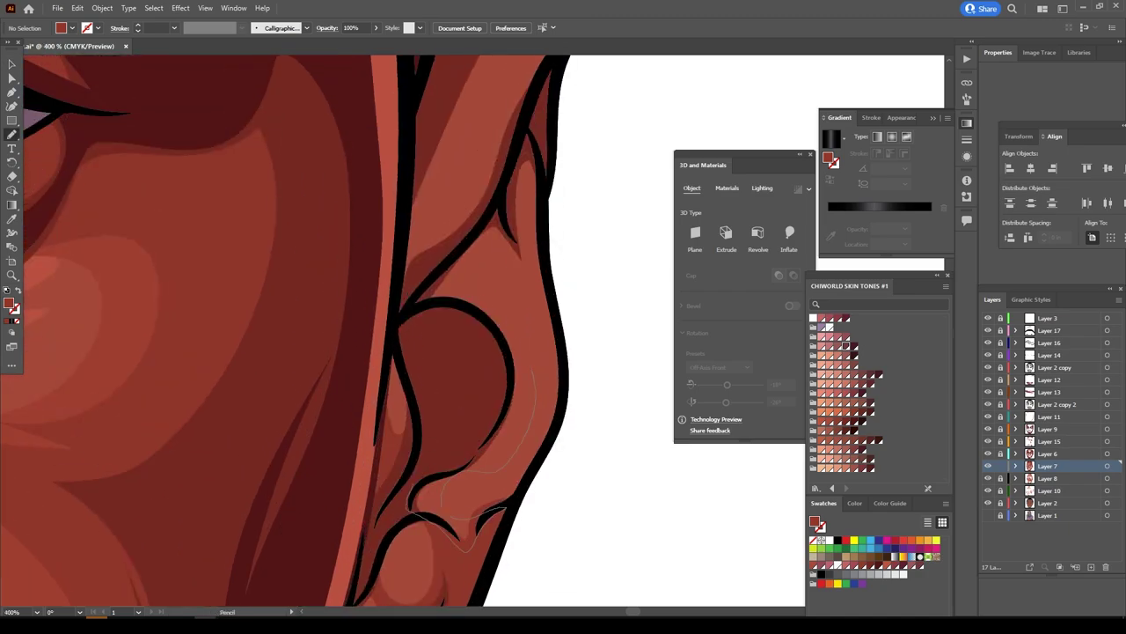
scroll(396, 352, up, 1)
scroll(396, 352, up, 6)
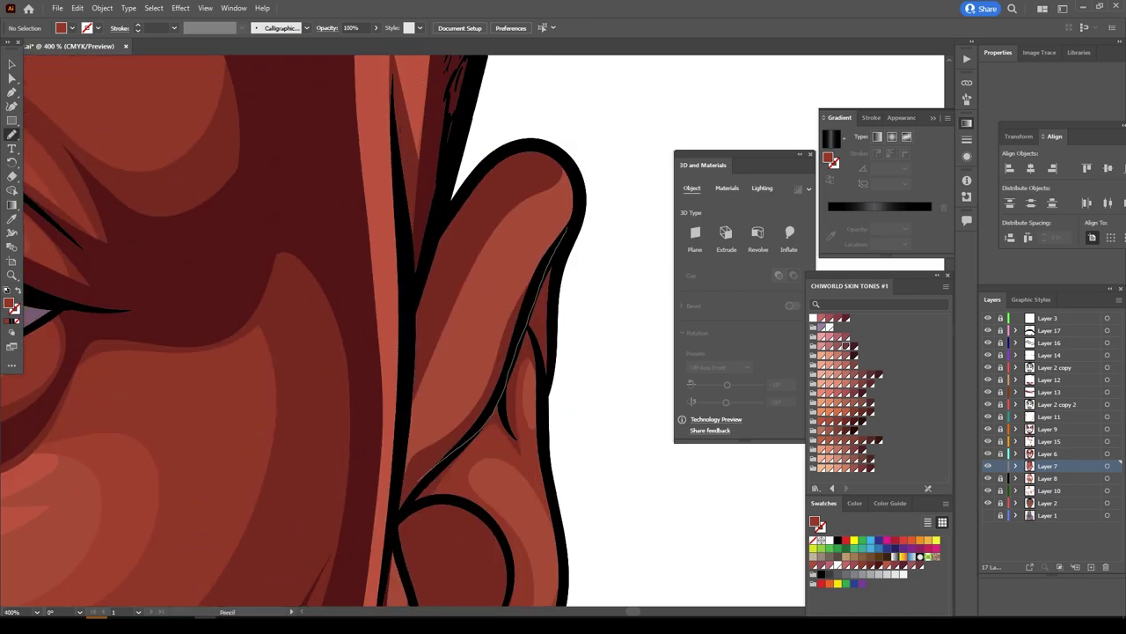
scroll(475, 334, down, 5)
scroll(379, 379, up, 4)
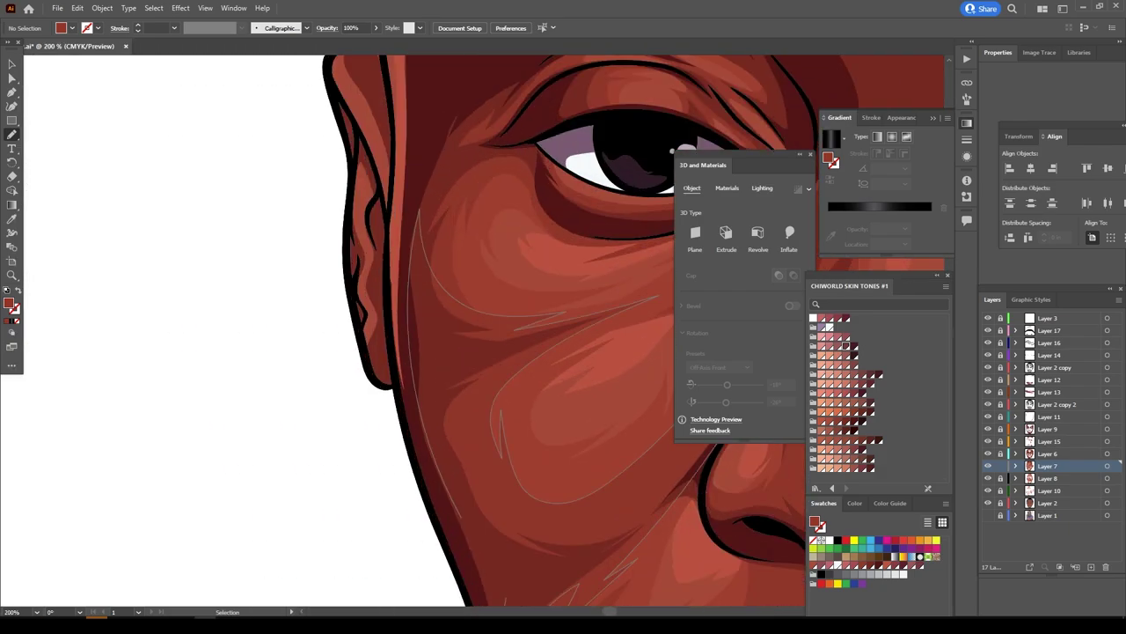
scroll(475, 334, down, 2)
scroll(475, 334, down, 1)
scroll(475, 334, down, 5)
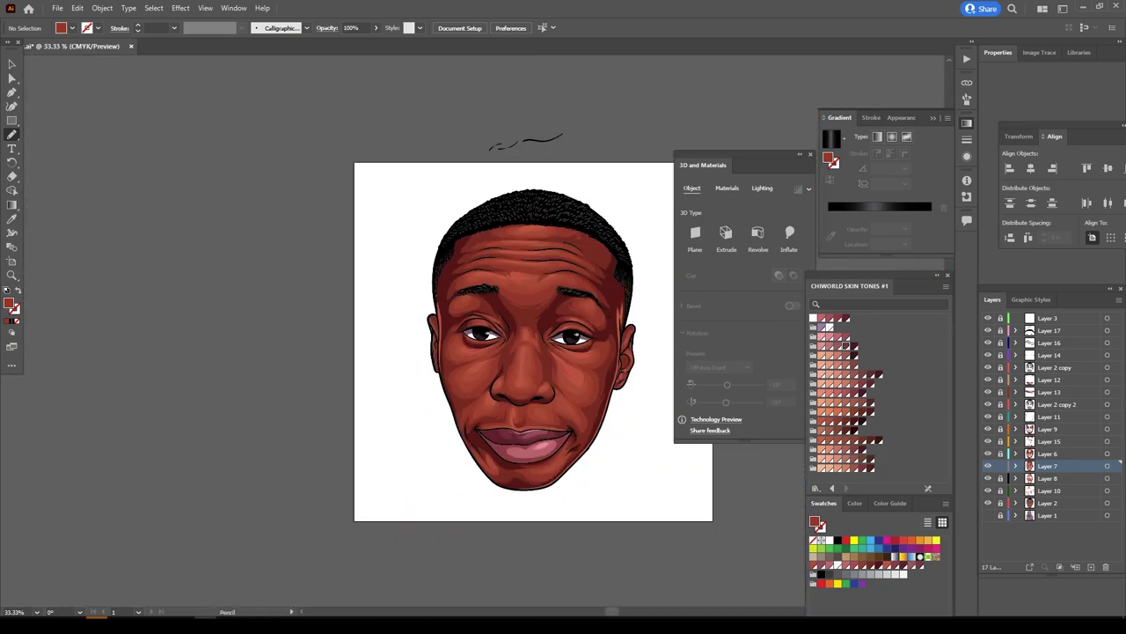
scroll(475, 334, up, 1)
key(ctrl+alt+l)
Confirm Layer 18 and set the fill colour to light peach E8927E.
key(Return)
scroll(475, 335, down, 1)
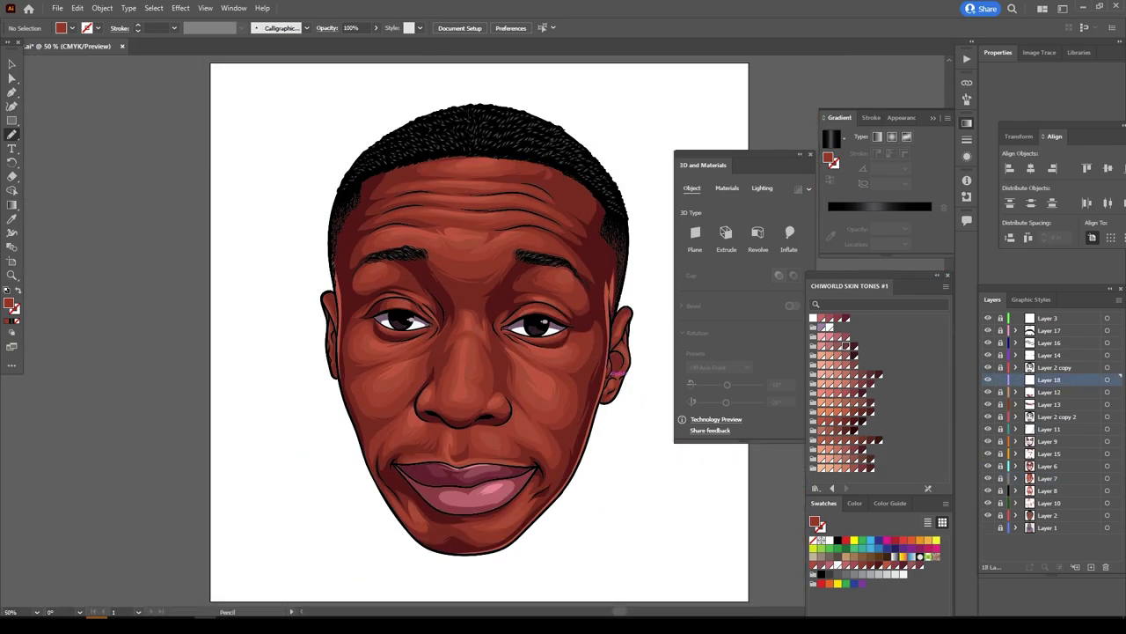
key(ctrl+s)
double_click(815, 522)
key(Return)
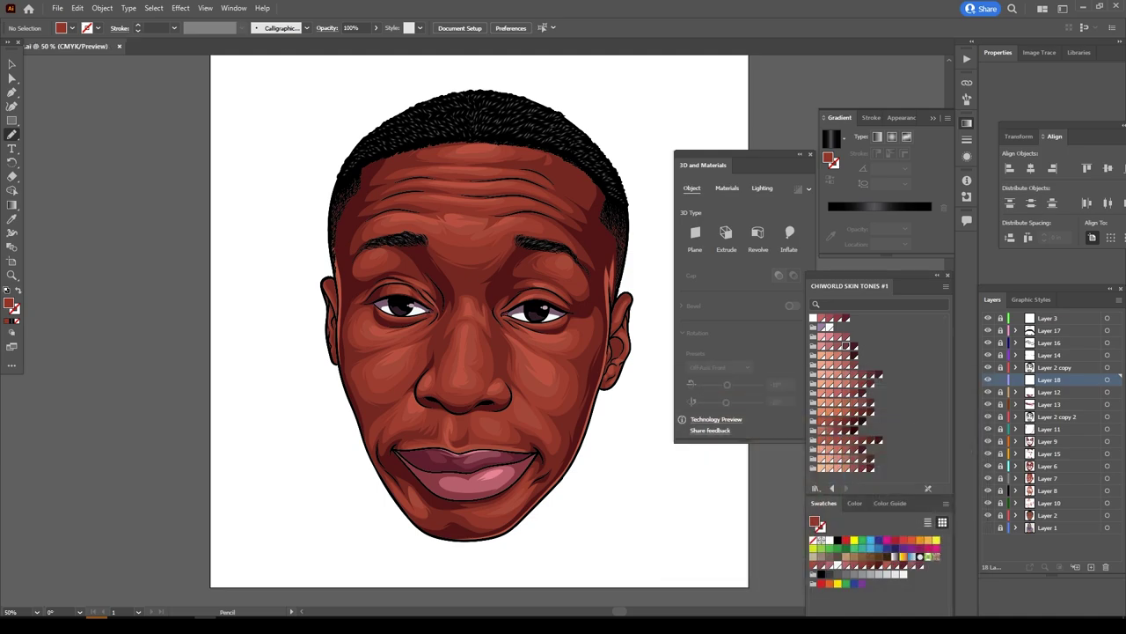
double_click(815, 522)
key(Return)
Paint E8927E Paintbrush highlights along the jaw edge and ear rim.
key(b)
scroll(190, 229, up, 2)
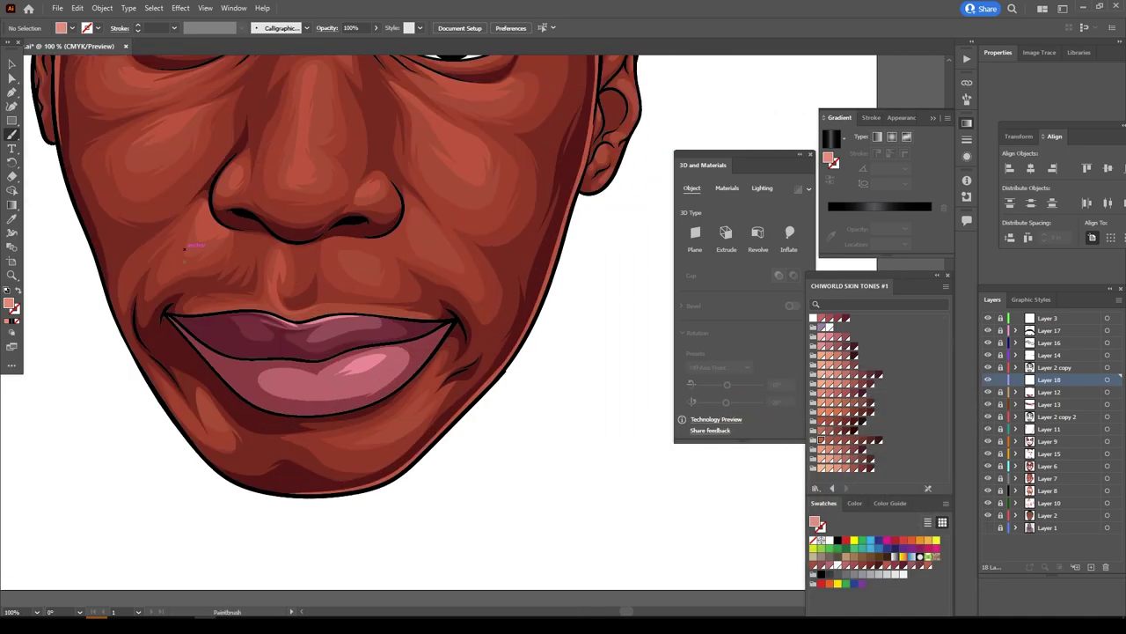
scroll(189, 229, up, 1)
scroll(628, 535, up, 1)
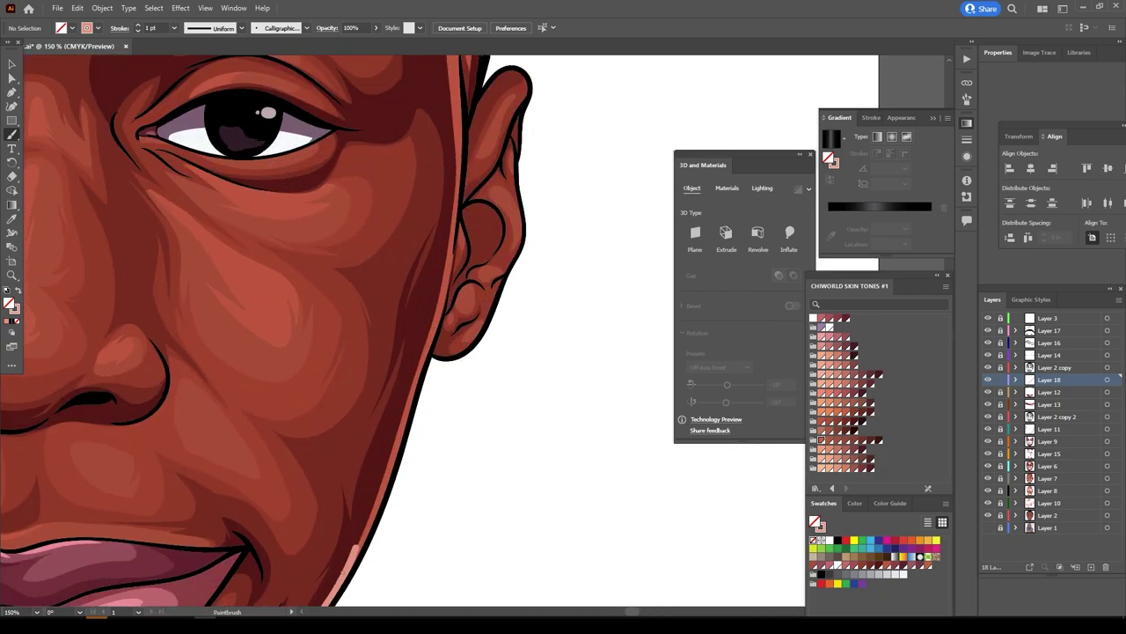
scroll(628, 535, down, 3)
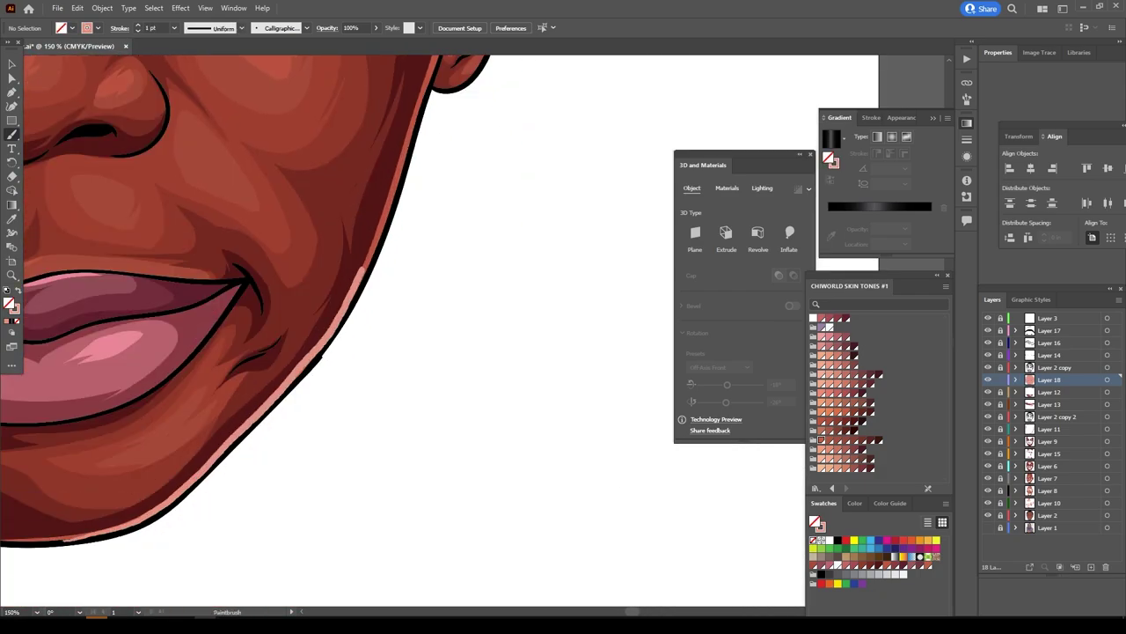
key(h)
scroll(359, 526, down, 3)
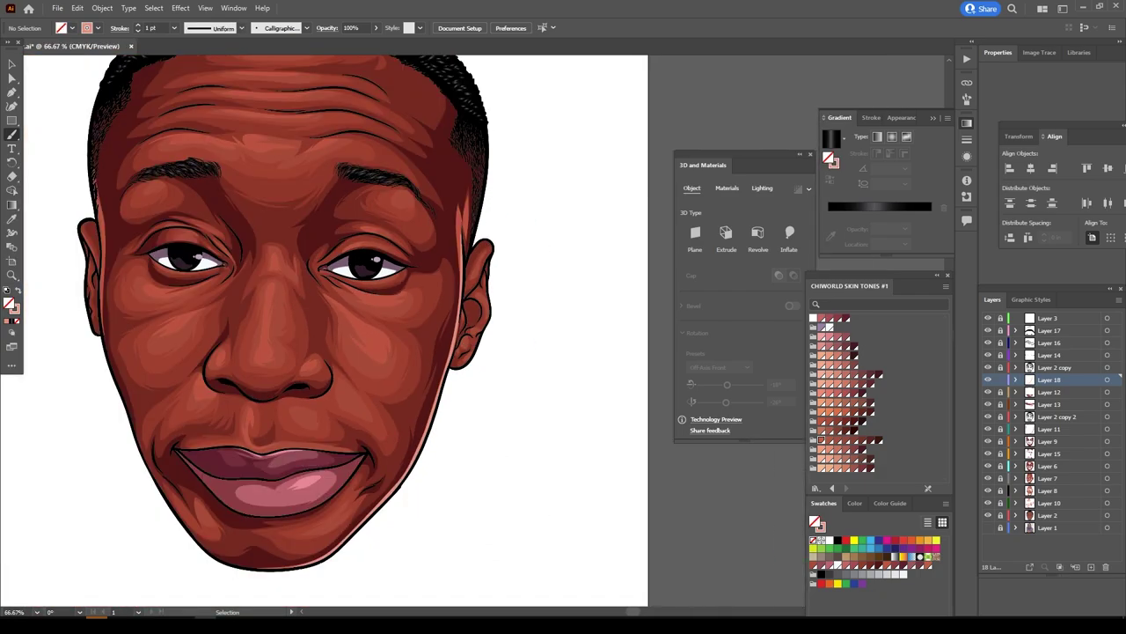
scroll(359, 527, up, 3)
scroll(359, 526, up, 2)
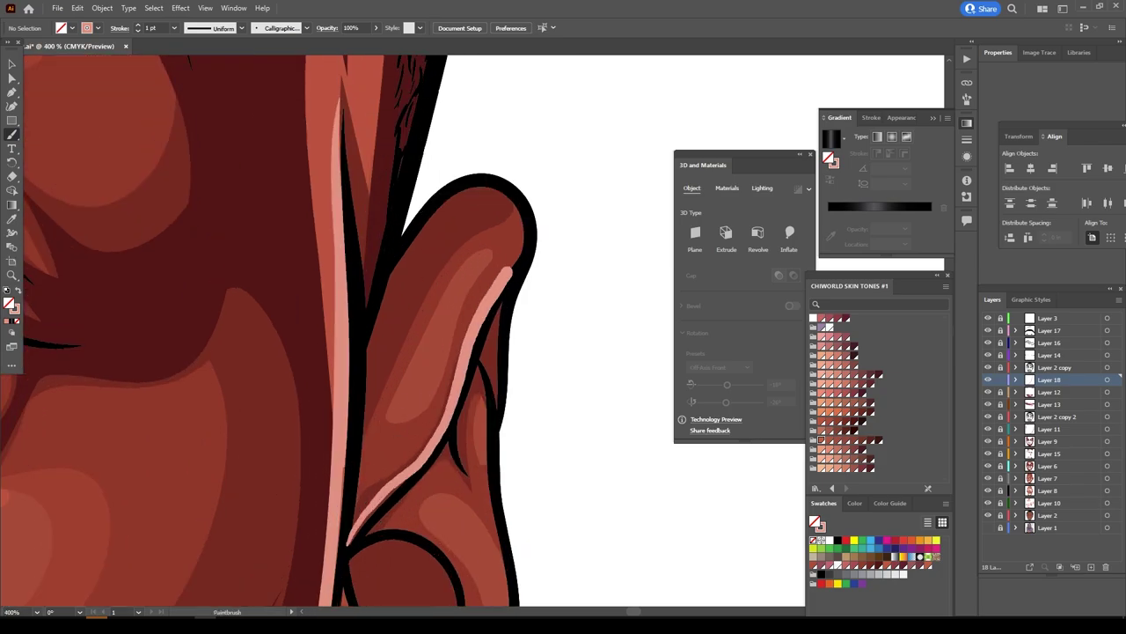
scroll(359, 526, down, 5)
scroll(387, 519, up, 3)
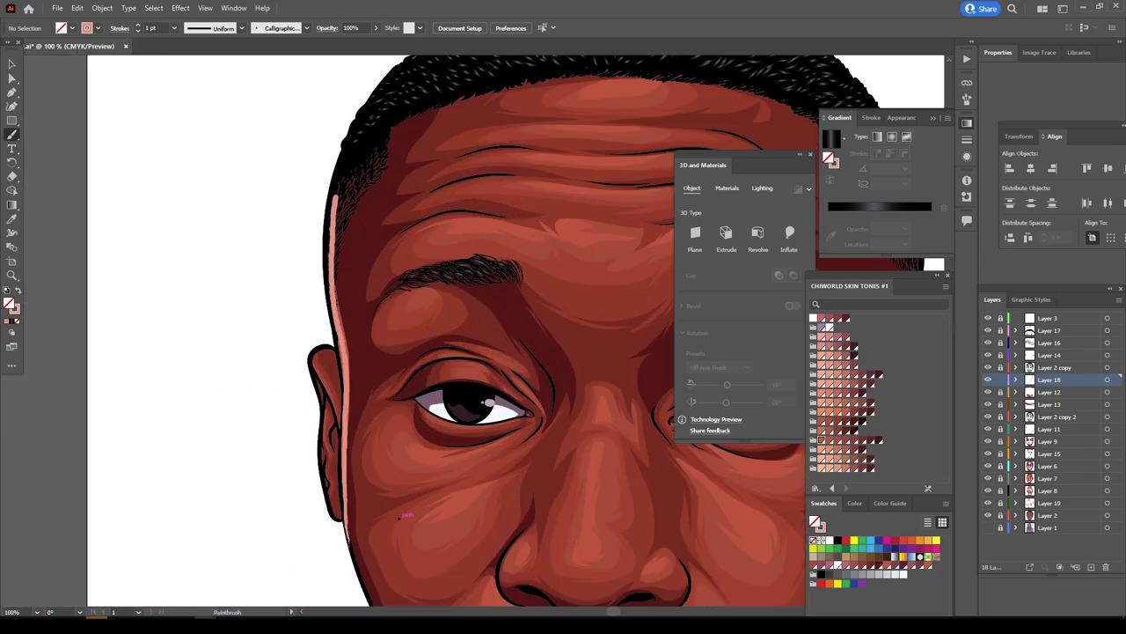
scroll(369, 458, down, 4)
scroll(317, 387, up, 5)
scroll(308, 370, down, 1)
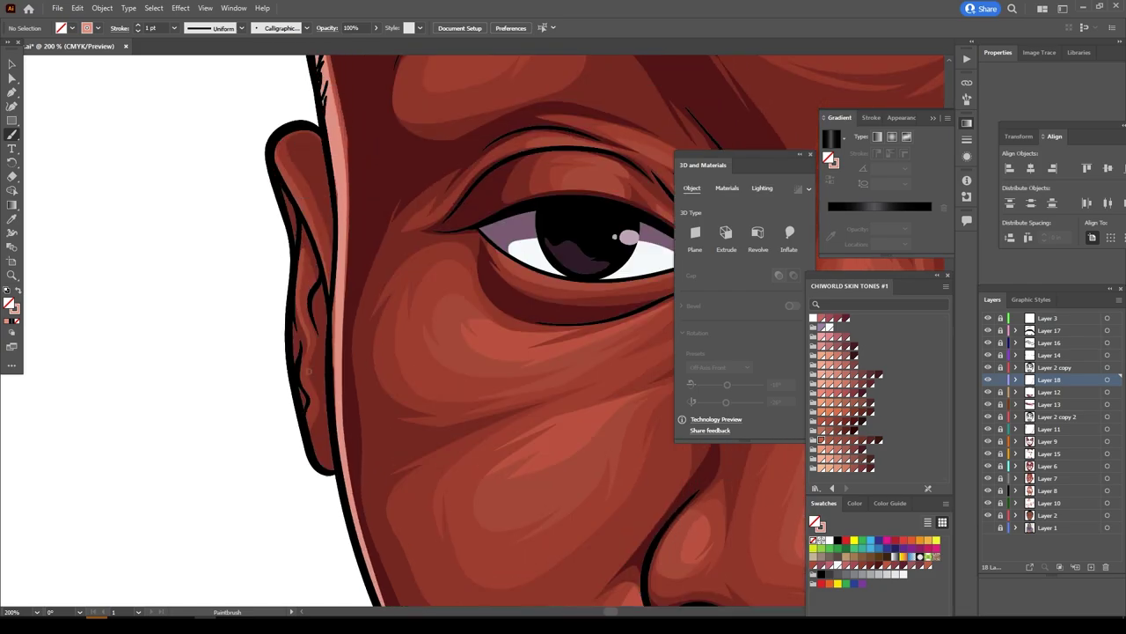
scroll(352, 365, up, 1)
scroll(369, 361, up, 2)
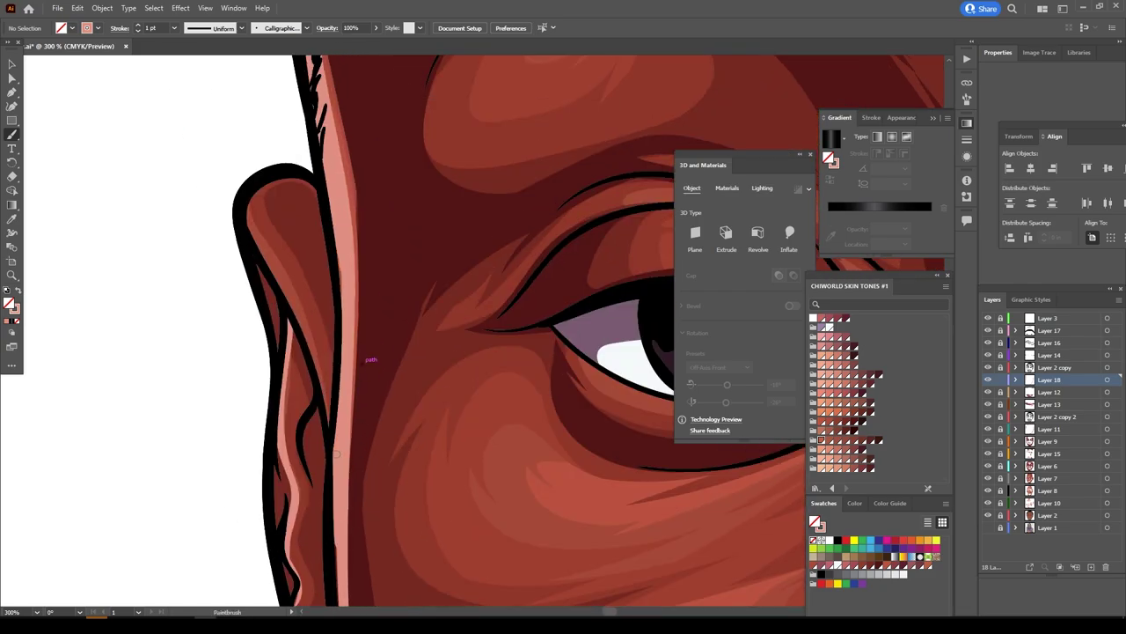
scroll(369, 359, down, 1)
Add E8927E highlights on the eyelids and forehead, then fit the artboard in the window.
scroll(370, 357, down, 2)
scroll(528, 343, up, 1)
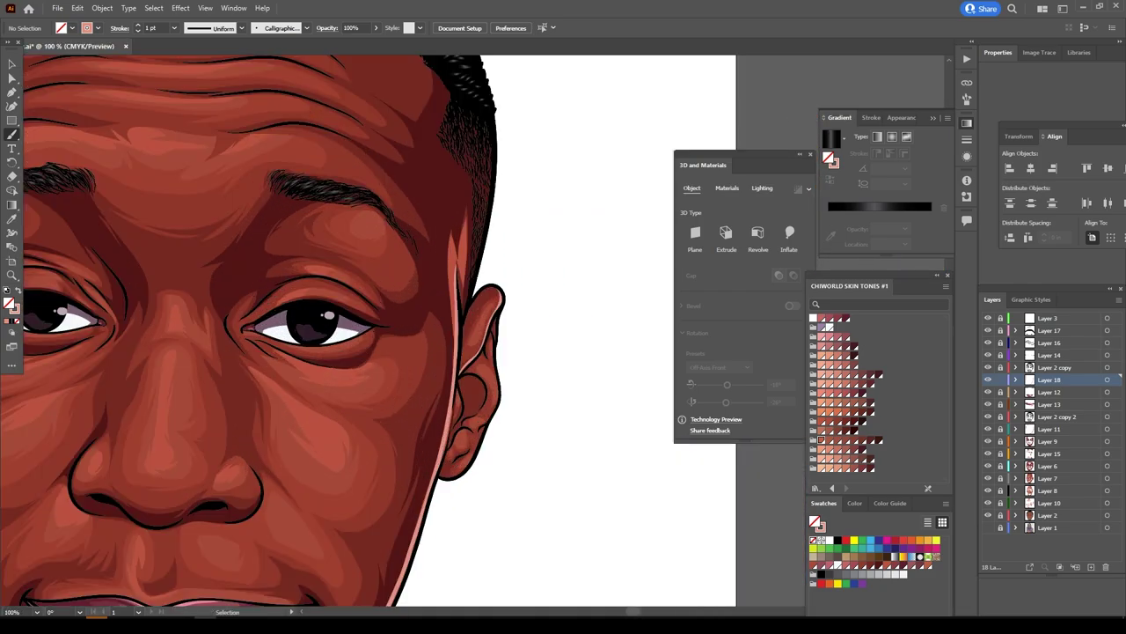
scroll(396, 351, up, 3)
scroll(352, 396, up, 2)
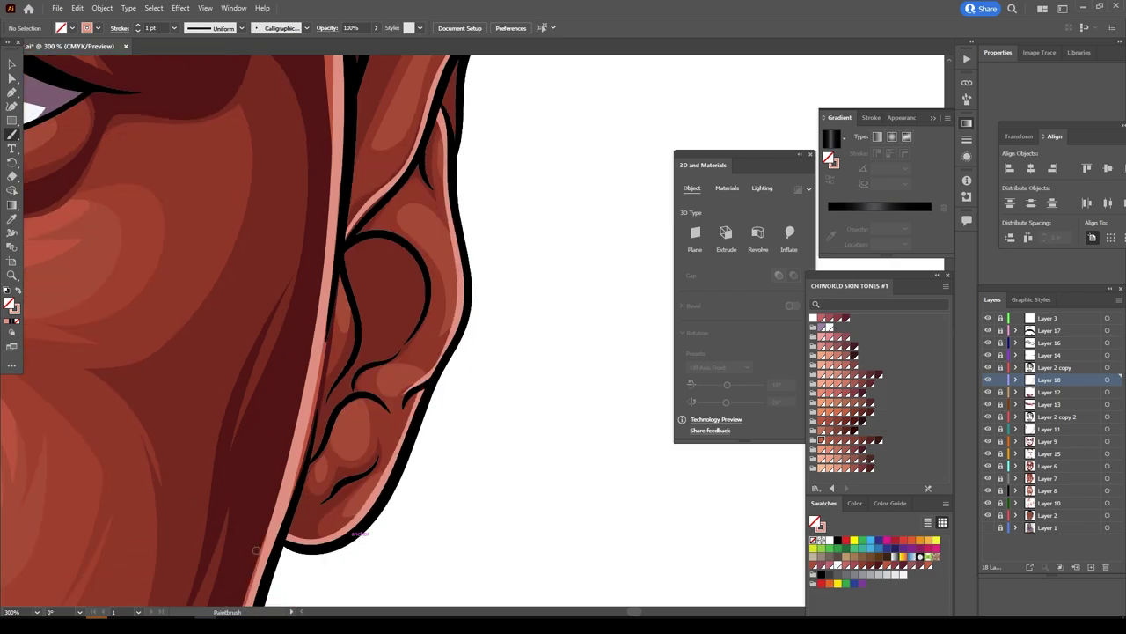
scroll(255, 549, down, 4)
scroll(308, 553, up, 4)
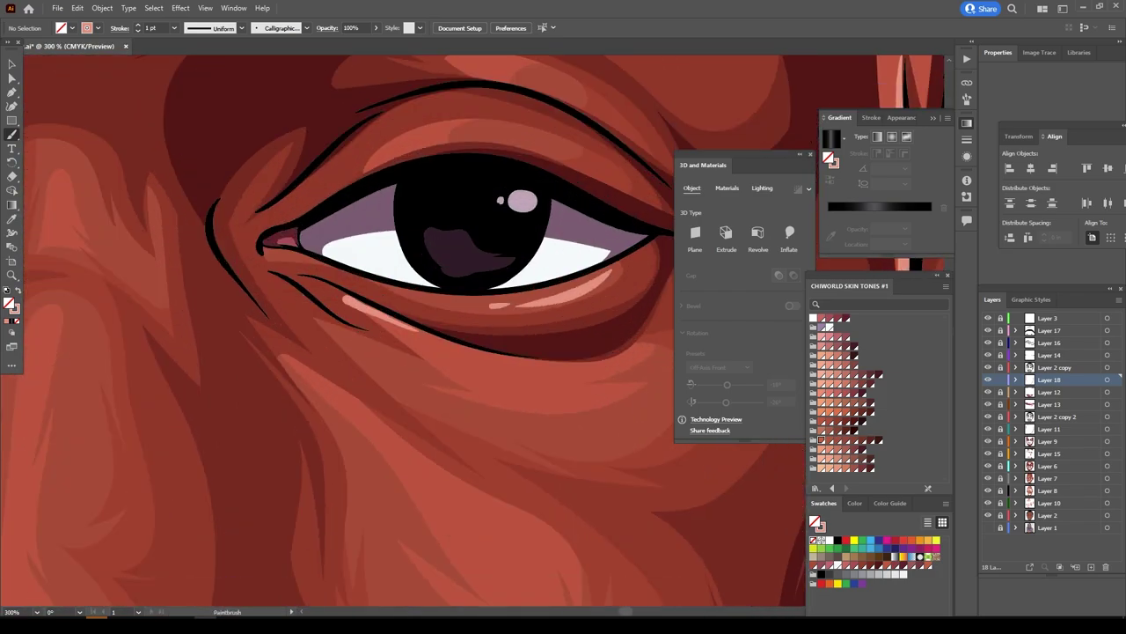
scroll(396, 220, down, 1)
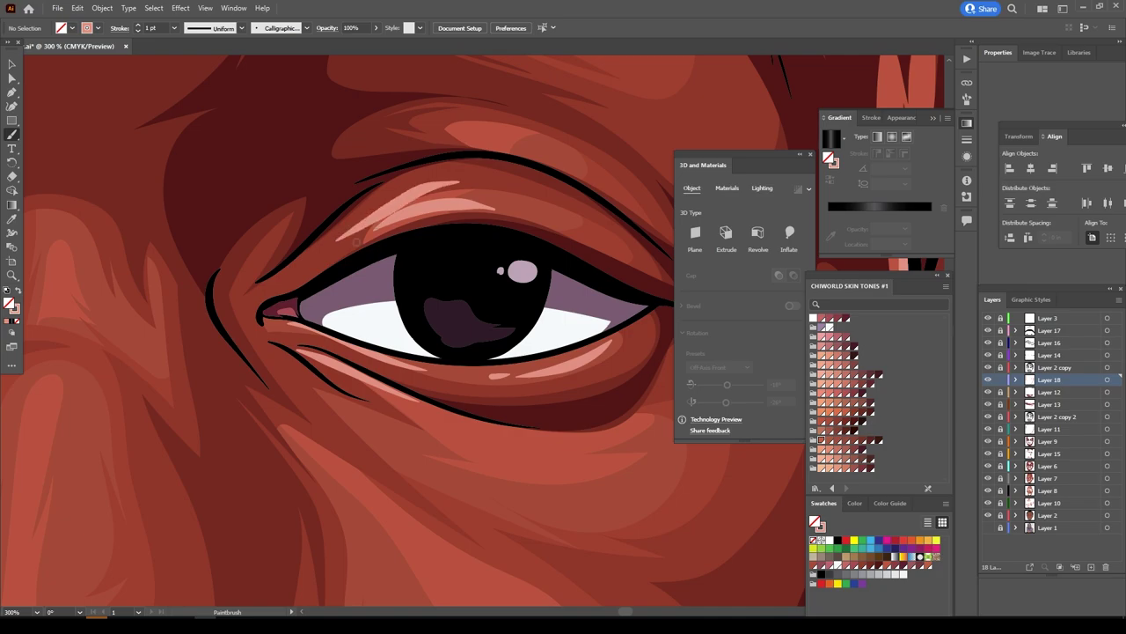
scroll(395, 220, down, 2)
scroll(396, 264, down, 1)
scroll(396, 264, down, 2)
scroll(457, 255, up, 5)
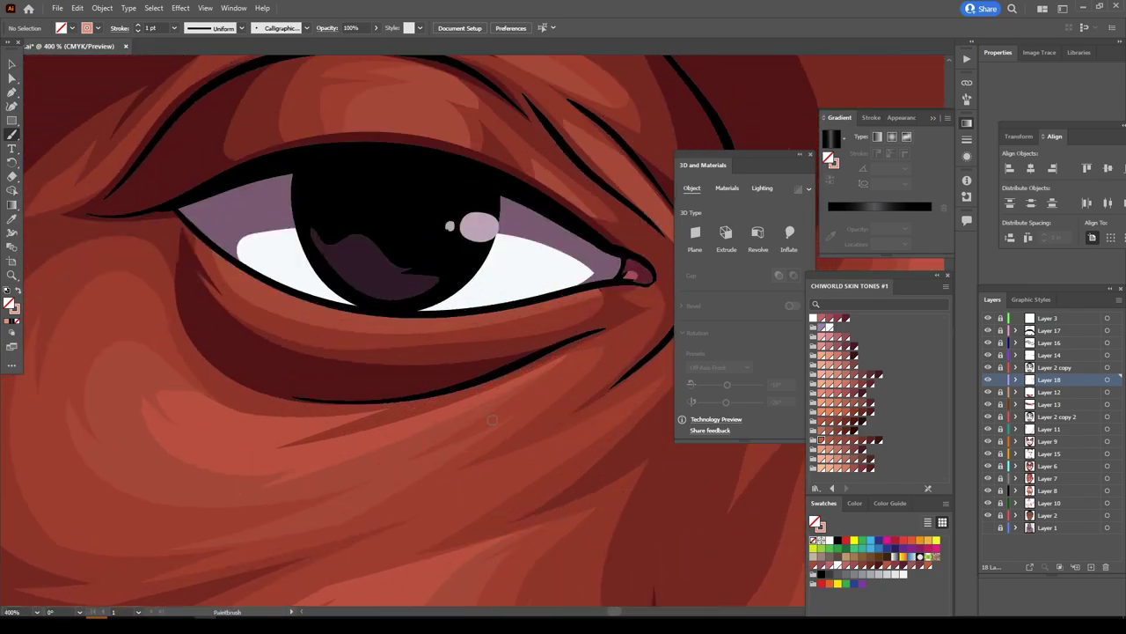
scroll(264, 220, up, 1)
scroll(506, 332, up, 2)
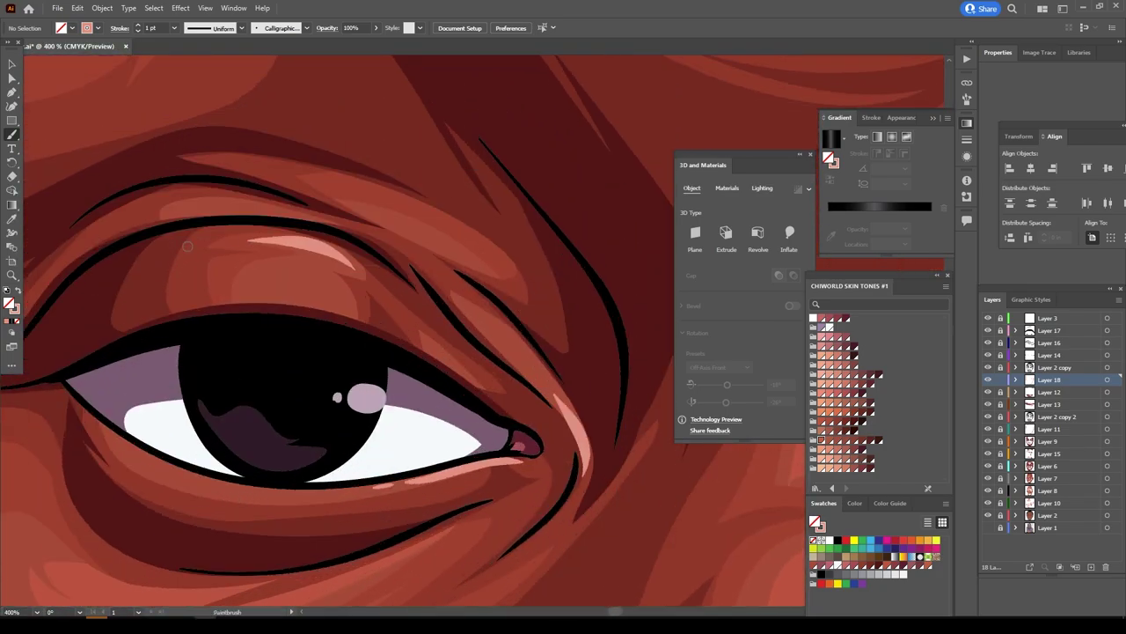
scroll(396, 316, down, 2)
scroll(466, 321, up, 1)
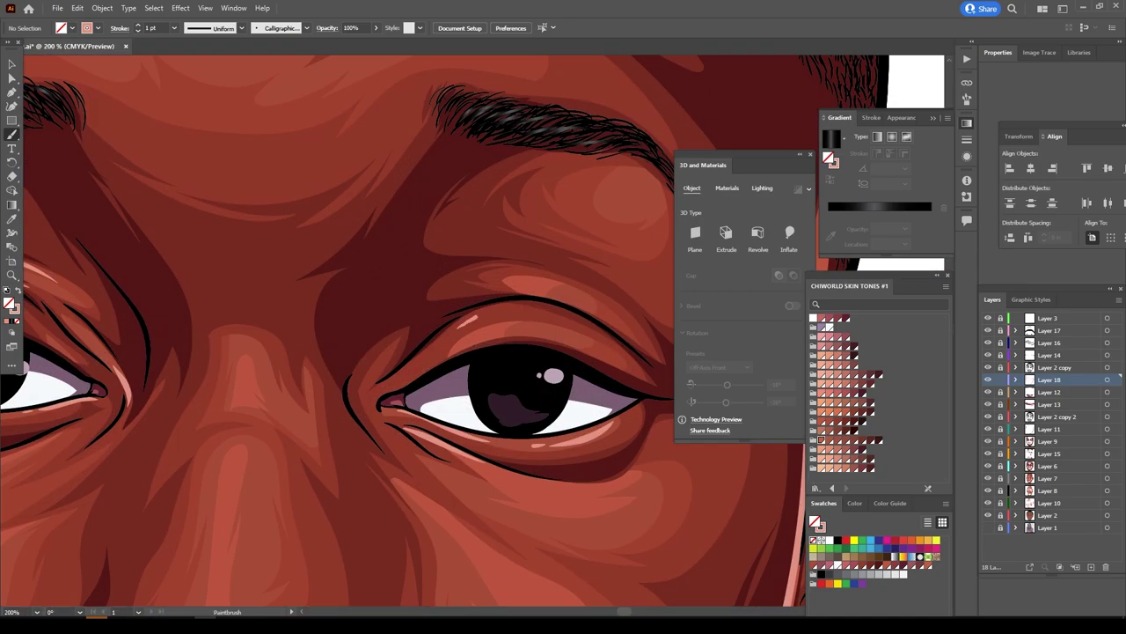
scroll(588, 398, down, 1)
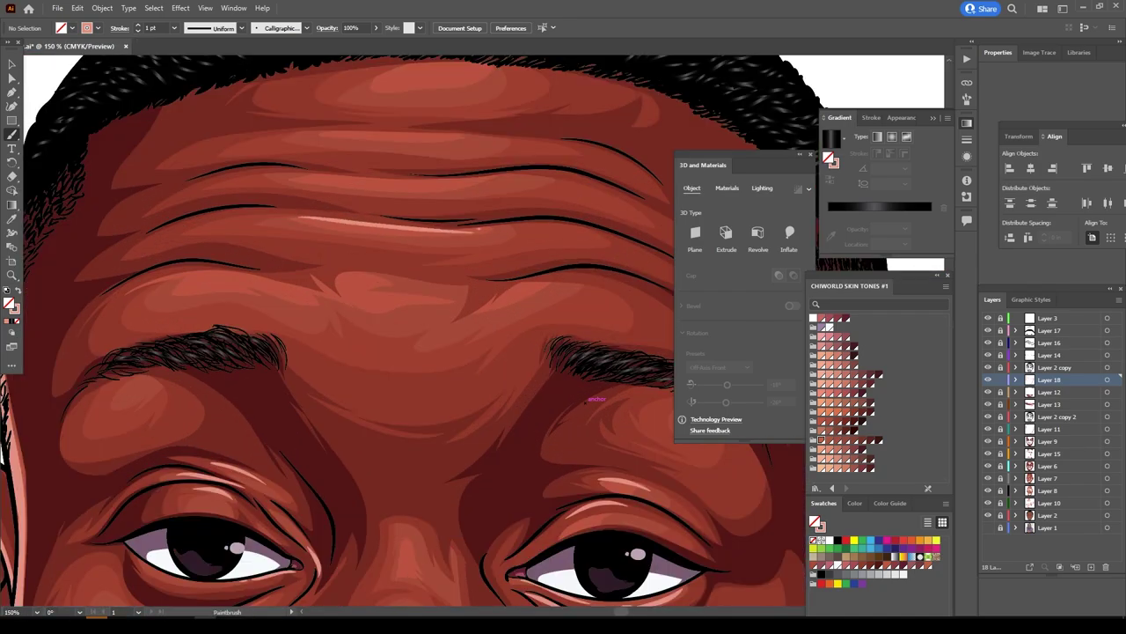
key(ctrl+0)
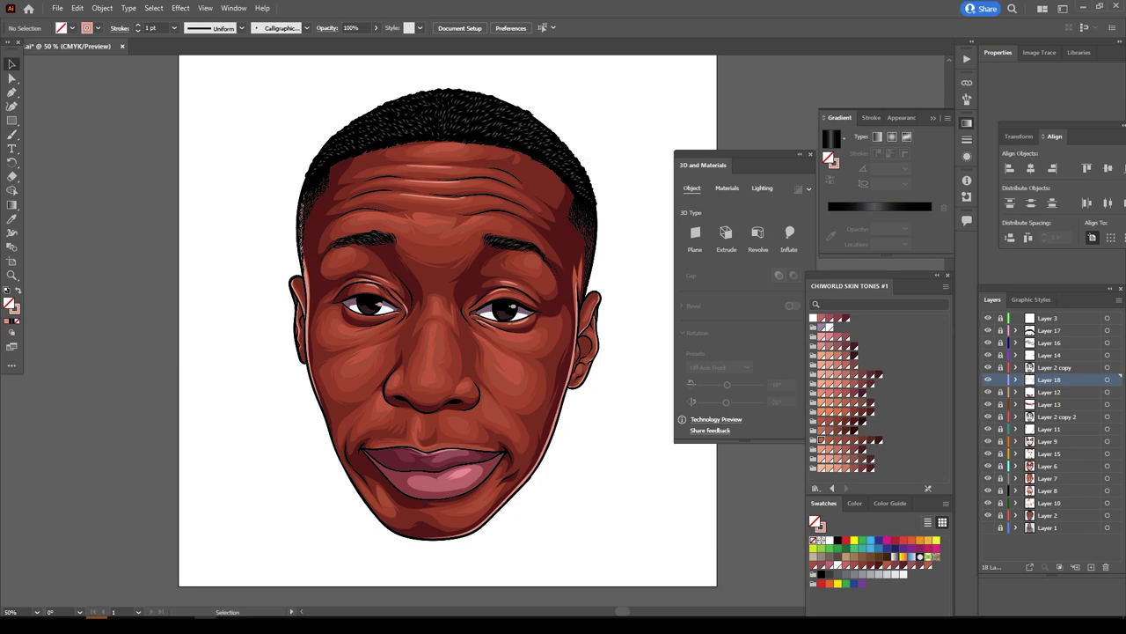
Paint a light highlight up the nose bridge and lower its opacity to 34%.
click(401, 172)
key(ctrl+1)
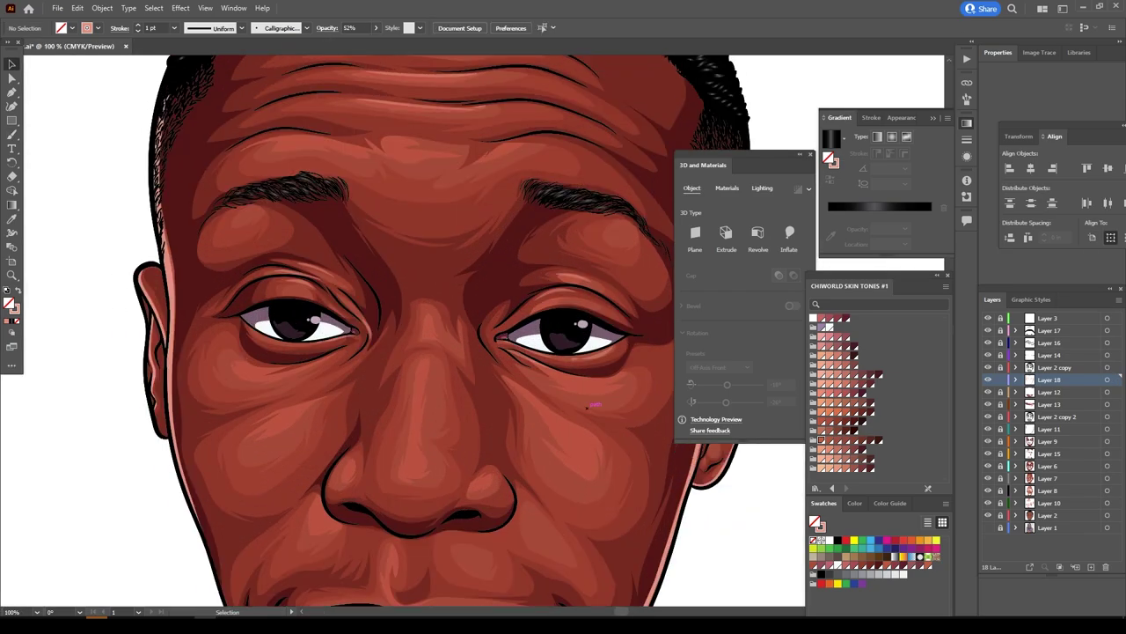
key(ctrl+plus)
key(ctrl+plus)
drag(347, 495, 373, 282)
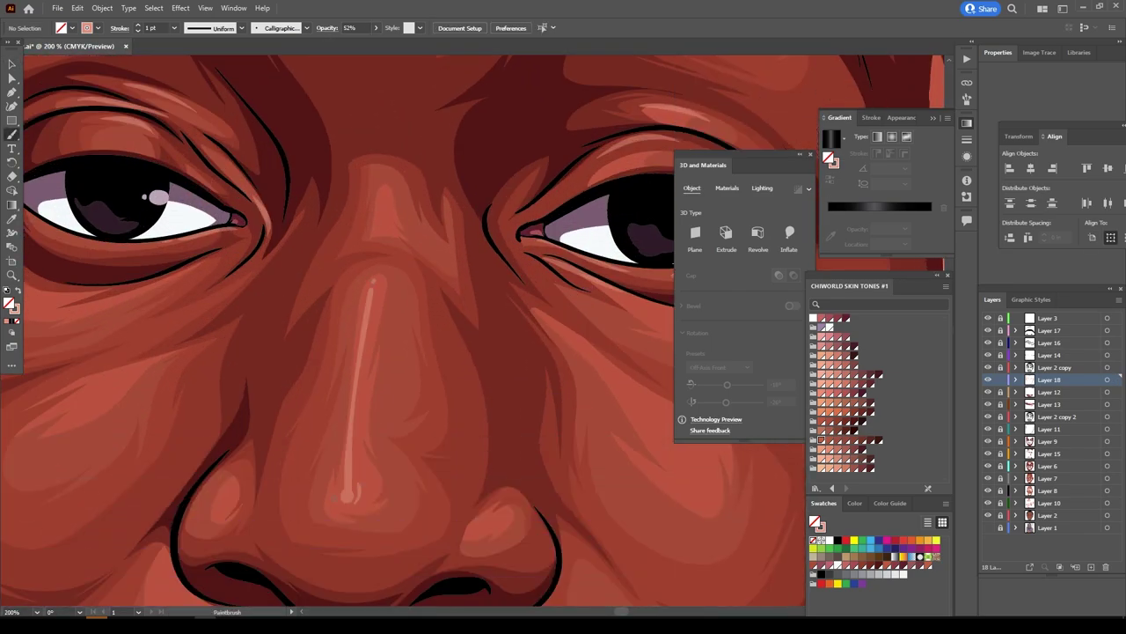
key(ctrl+minus)
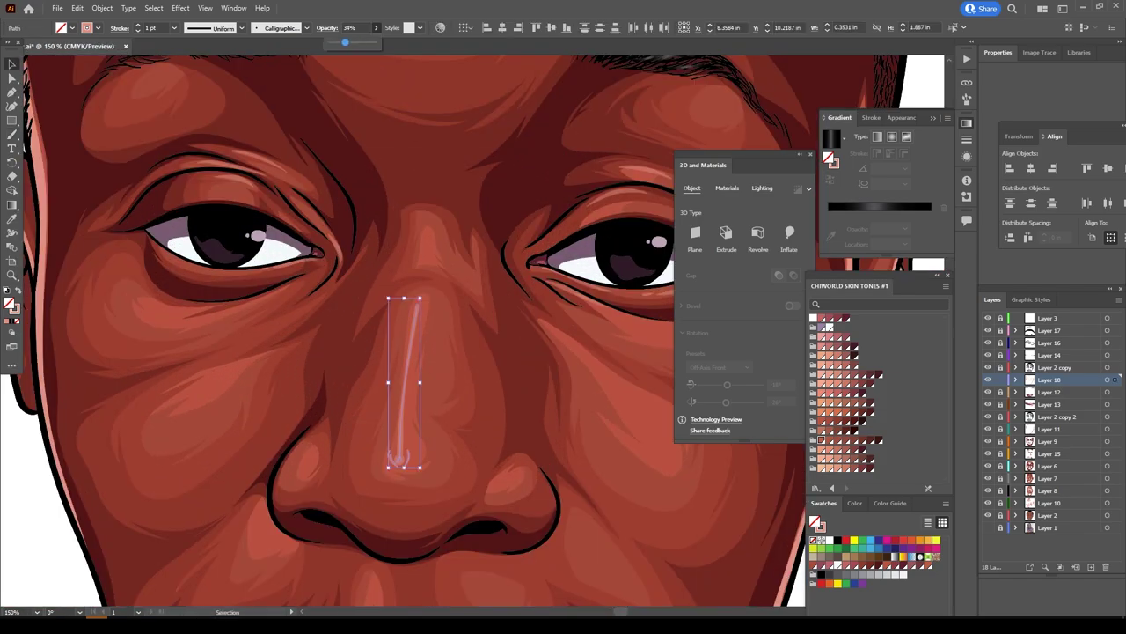
key(ctrl+minus)
key(ctrl+minus)
key(ctrl+equal)
key(ctrl+equal)
key(ctrl+equal)
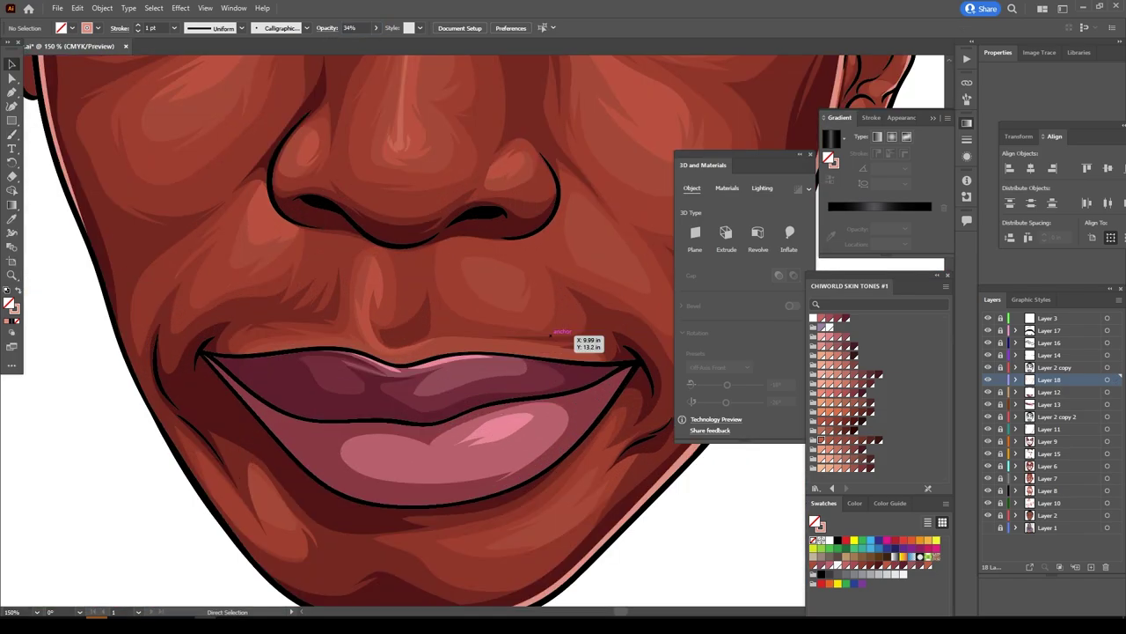
Create new Layer 19 at the bottom of the stack for the background rectangle.
key(ctrl+minus)
key(ctrl+minus)
key(ctrl+minus)
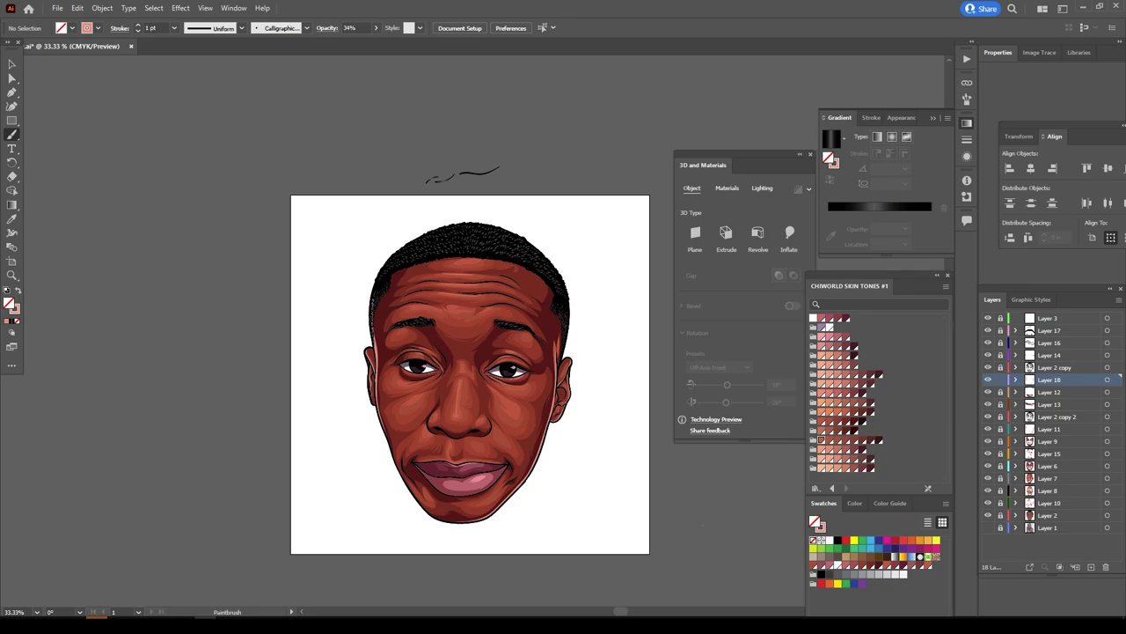
key(ctrl+equal)
key(ctrl+l)
key(m)
Draw a blue rectangle over the artboard, then pencil a flame shape on a new layer.
key(ctrl+minus)
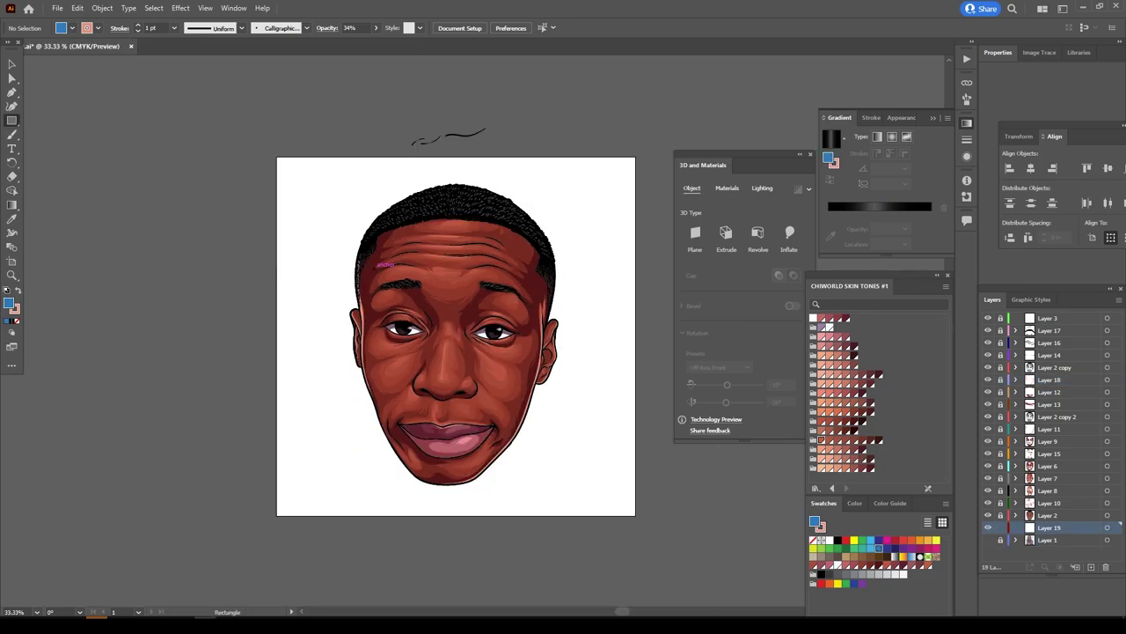
drag(271, 150, 641, 522)
click(1075, 566)
click(12, 133)
key(ctrl+minus)
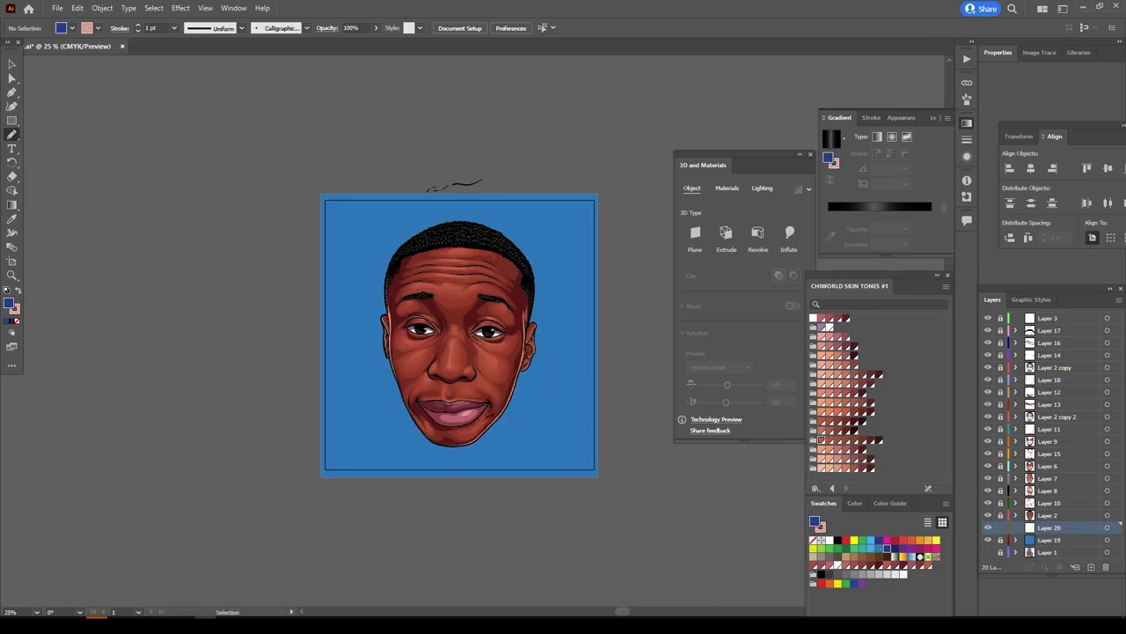
key(ctrl+equal)
key(ctrl+minus)
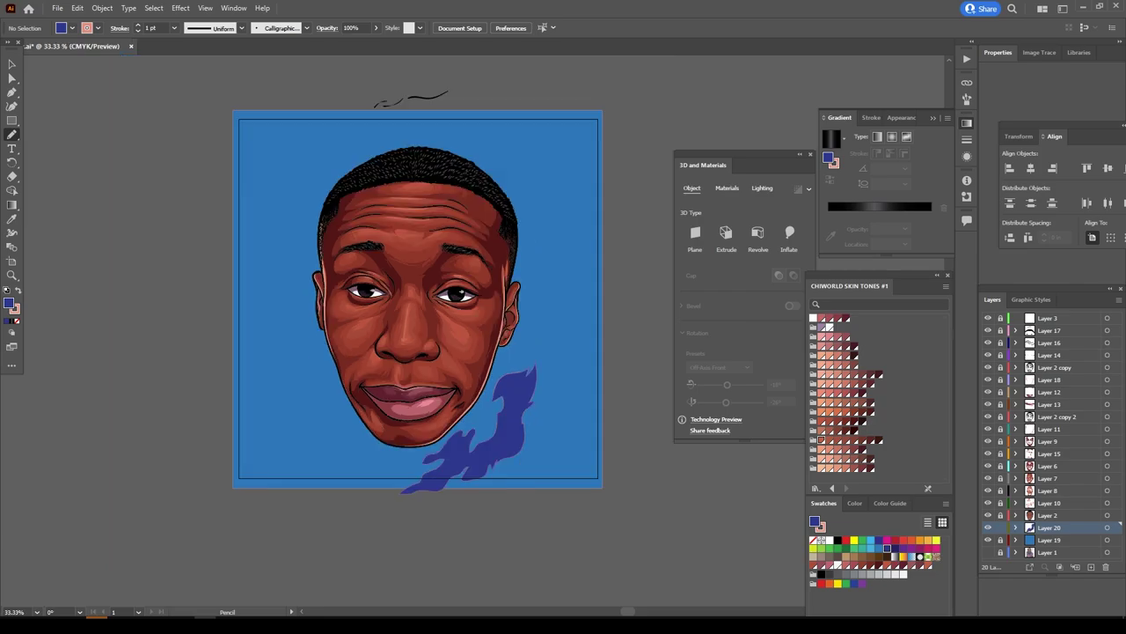
key(ctrl+equal)
key(v)
Give the flame a dark-blue fill and a light outline.
double_click(11, 303)
key(Return)
click(139, 25)
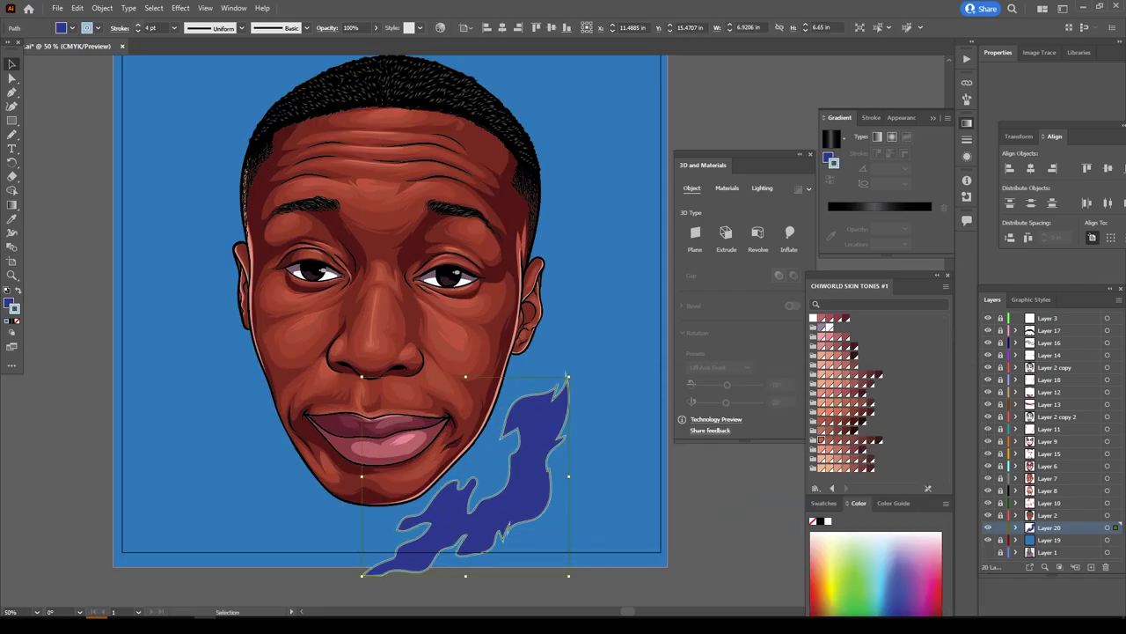
key(ctrl+minus)
key(ctrl+equal)
Alt-drag copies of the flame to the right and left across the square.
drag(465, 502, 663, 502)
mouse_move(747, 473)
mouse_down()
mouse_move(342, 467)
mouse_move(506, 362)
mouse_move(390, 275)
mouse_move(164, 359)
mouse_move(160, 552)
mouse_up()
key(ctrl+minus)
key(ctrl+equal)
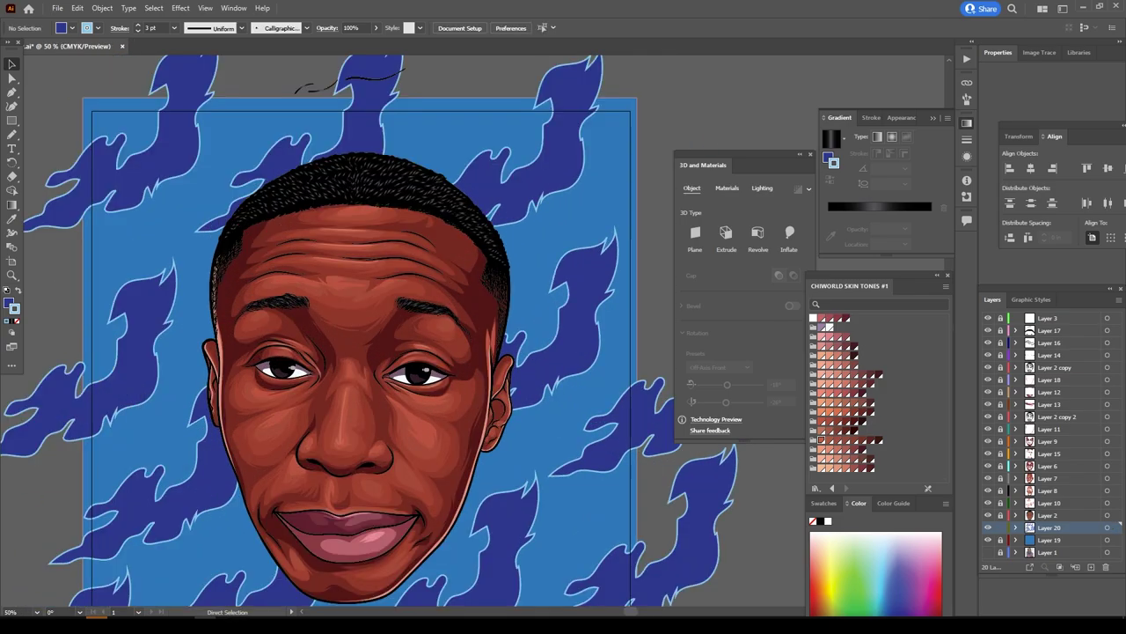
key(ctrl+minus)
key(ctrl+shift+a)
Draw an unfilled border rectangle over the artboard with a thick dark-blue stroke.
key(m)
drag(238, 153, 622, 546)
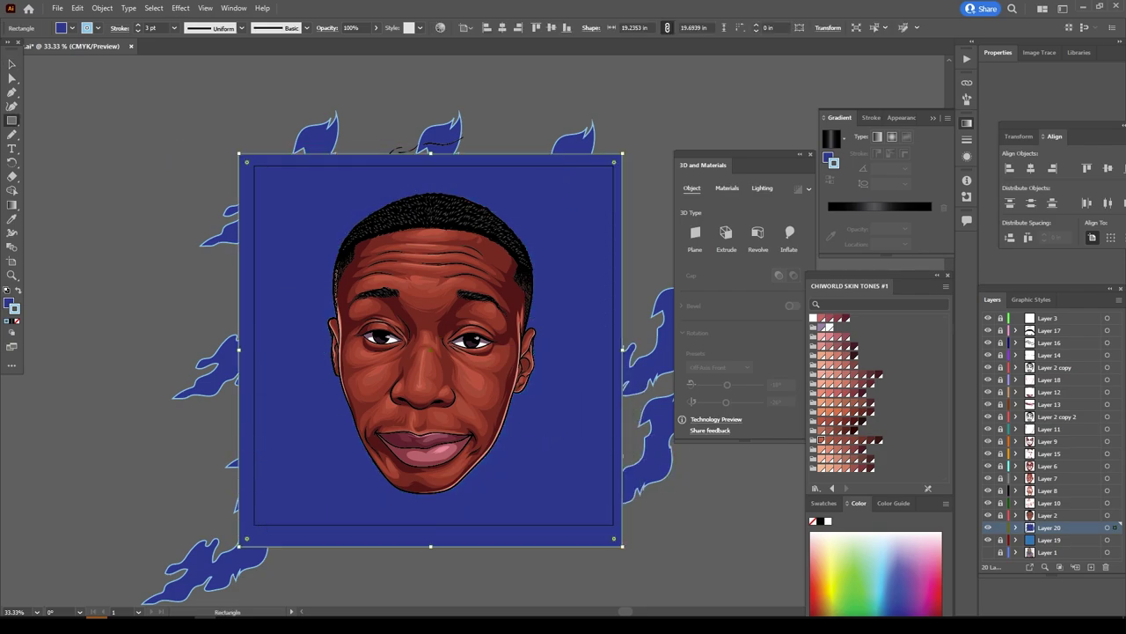
key(slash)
key(v)
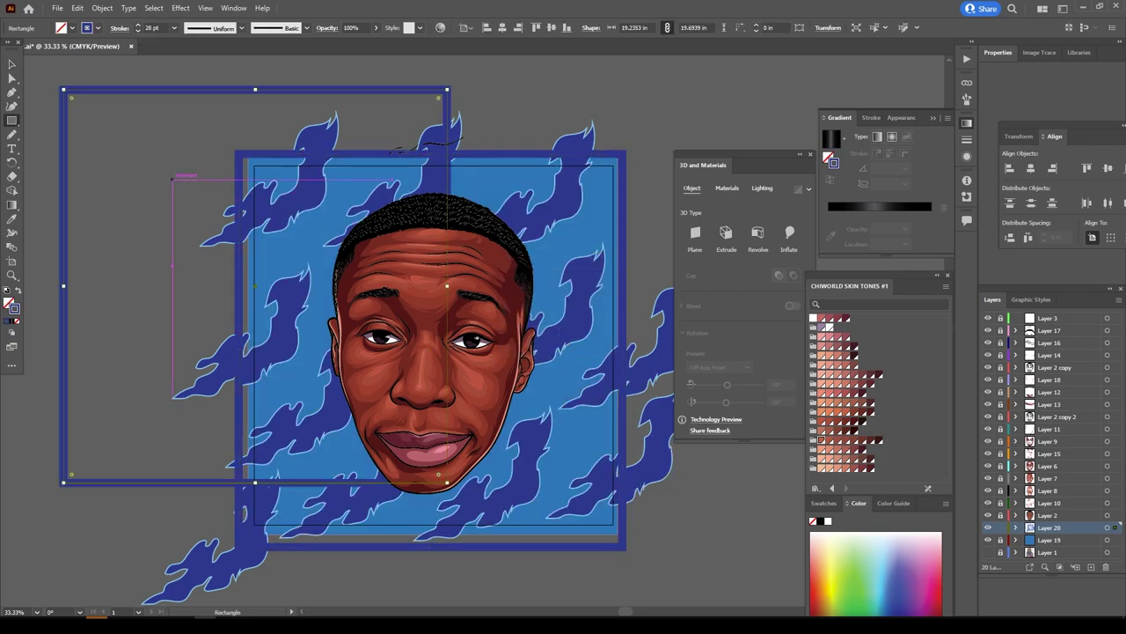
Select everything and expand its appearance into filled shapes.
key(ctrl+a)
click(102, 8)
click(124, 143)
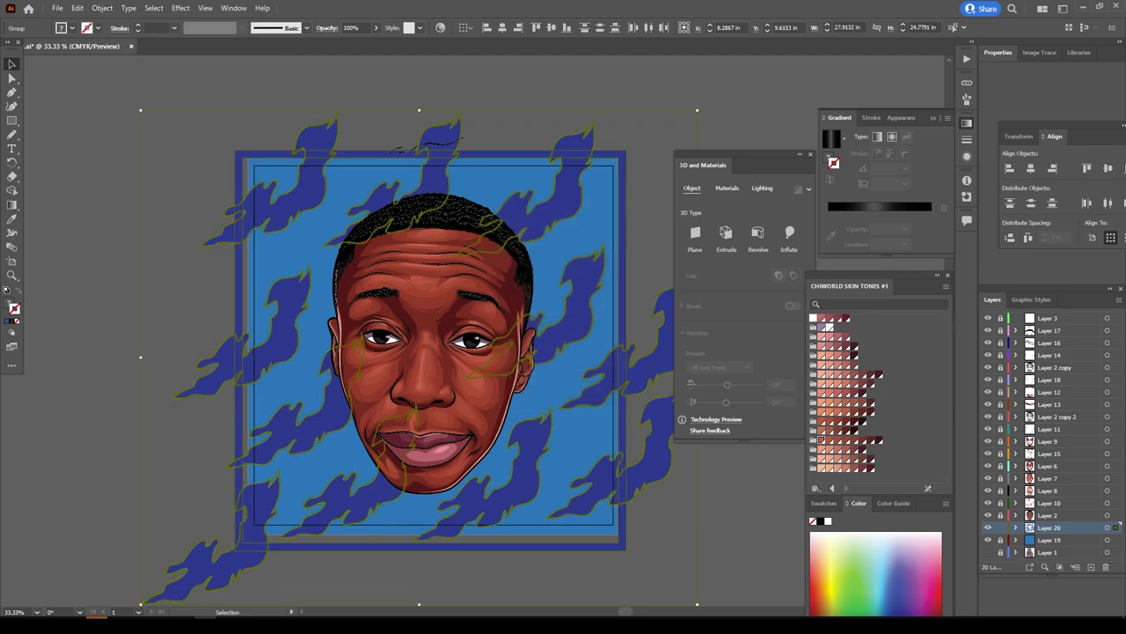
Trim the flames to the square with Pathfinder, deleting stray points outside it.
click(233, 7)
click(299, 417)
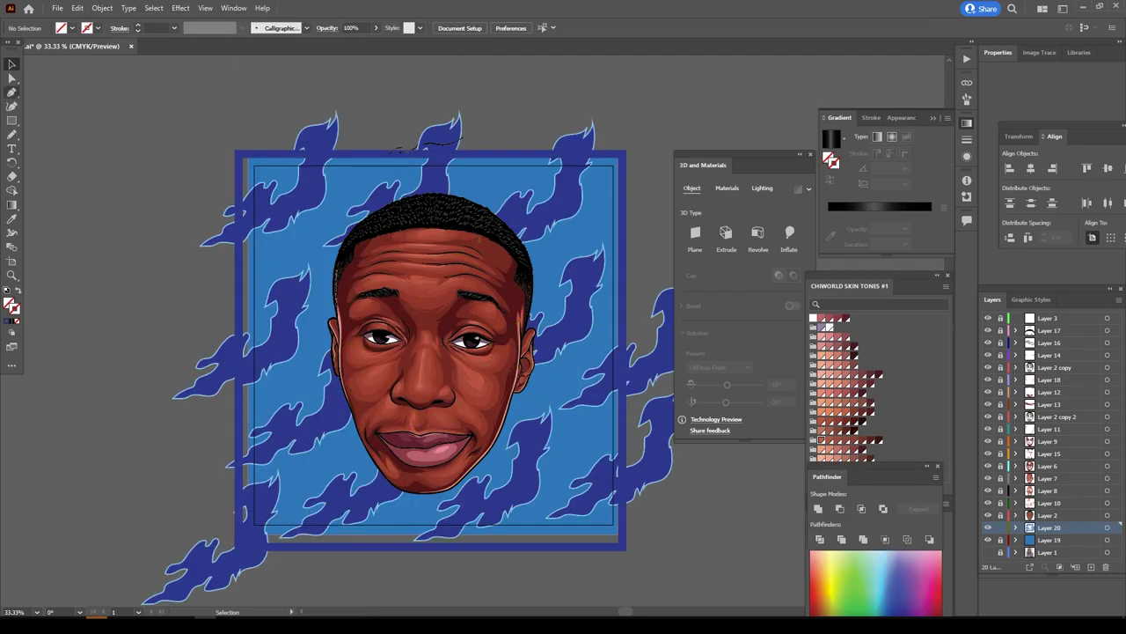
key(a)
key(Delete)
key(ctrl+7)
key(ctrl+minus)
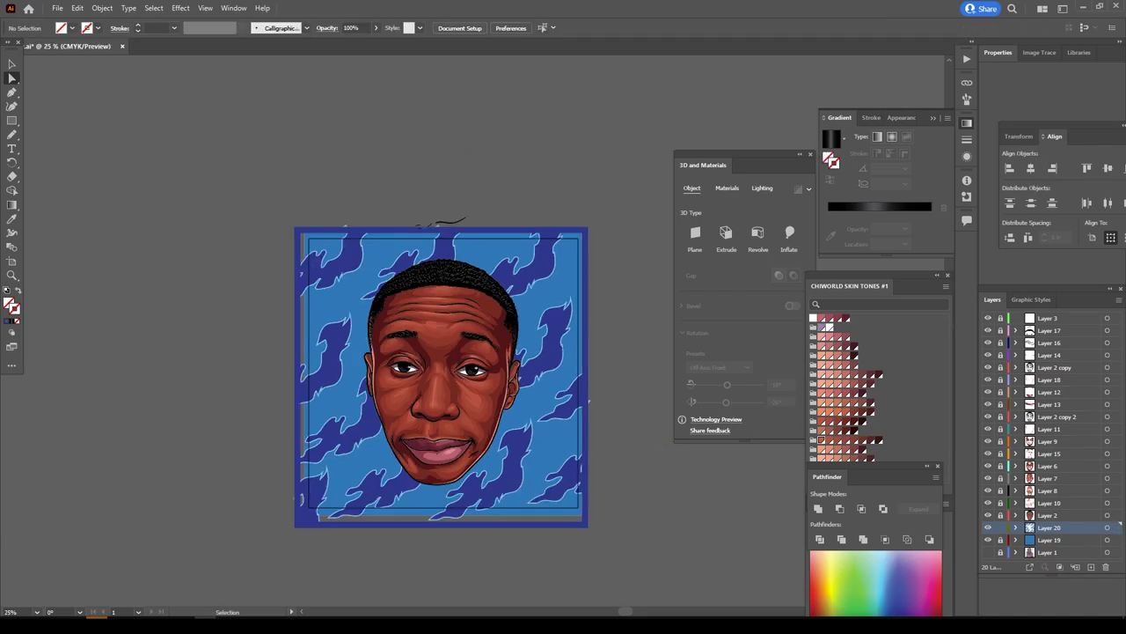
key(ctrl+plus)
key(ctrl+plus)
key(ctrl+plus)
key(ctrl+minus)
key(ctrl+minus)
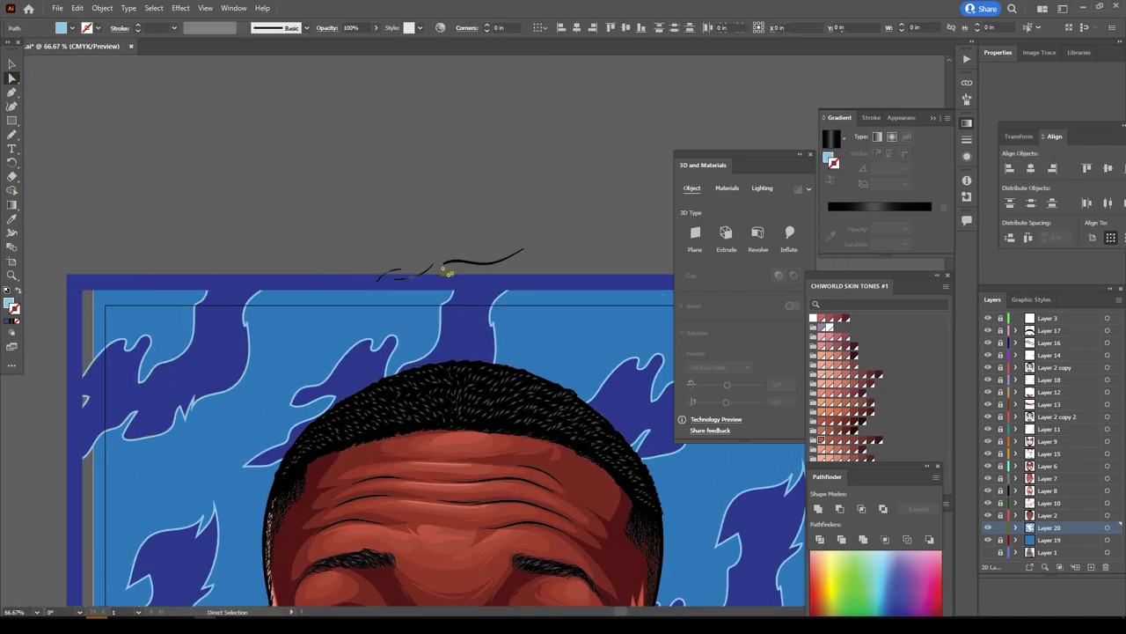
key(ctrl+minus)
Check the trimmed flame group, then add a new layer for the vignette.
key(v)
click(342, 480)
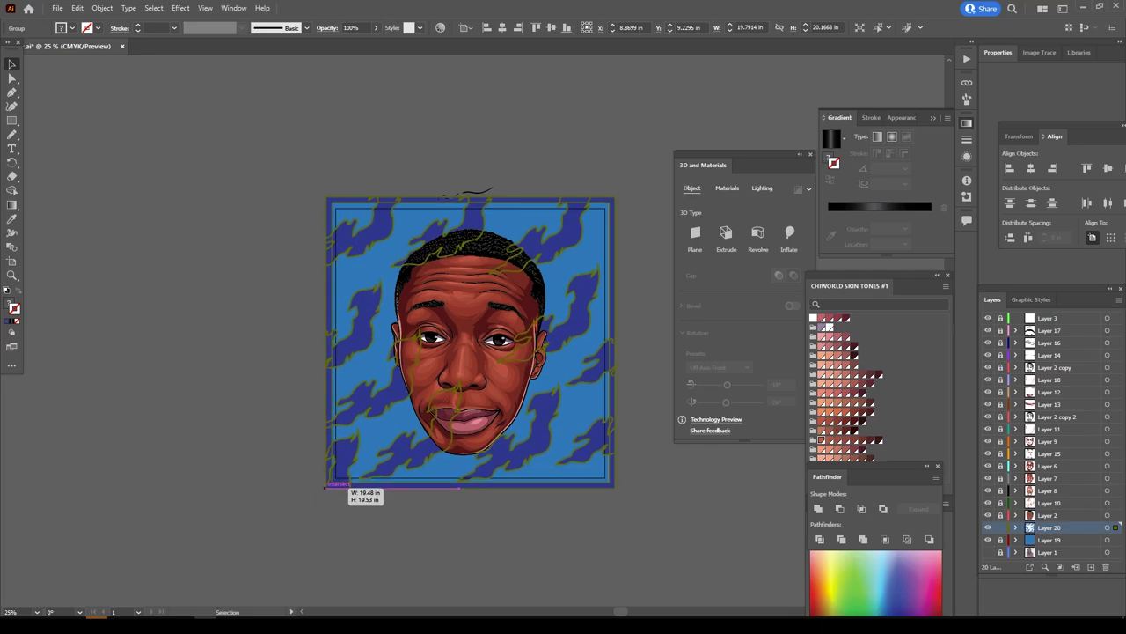
key(ctrl+plus)
key(ctrl+shift+a)
key(ctrl+minus)
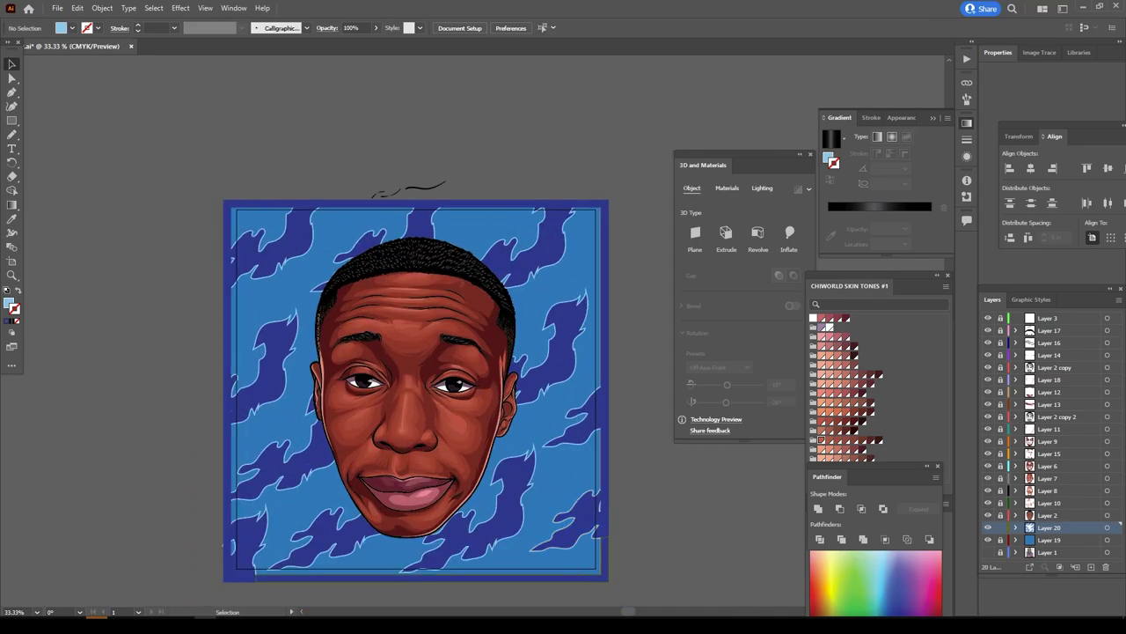
key(ctrl+l)
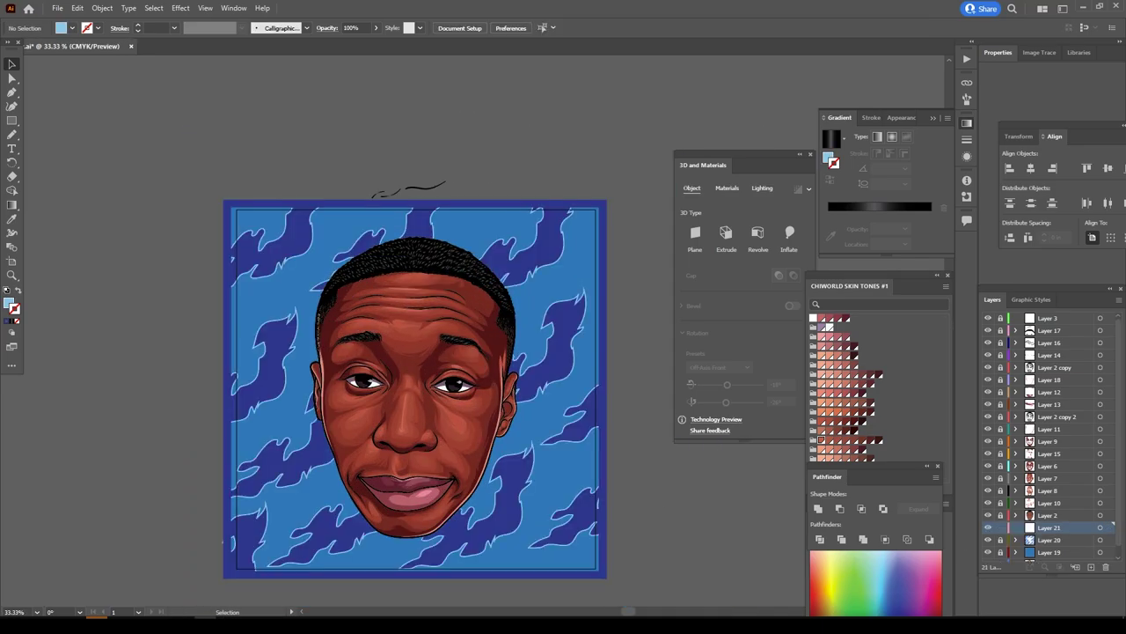
Draw a radial-gradient rectangle over the artboard and edit a gradient stop's colour.
key(m)
drag(223, 201, 605, 575)
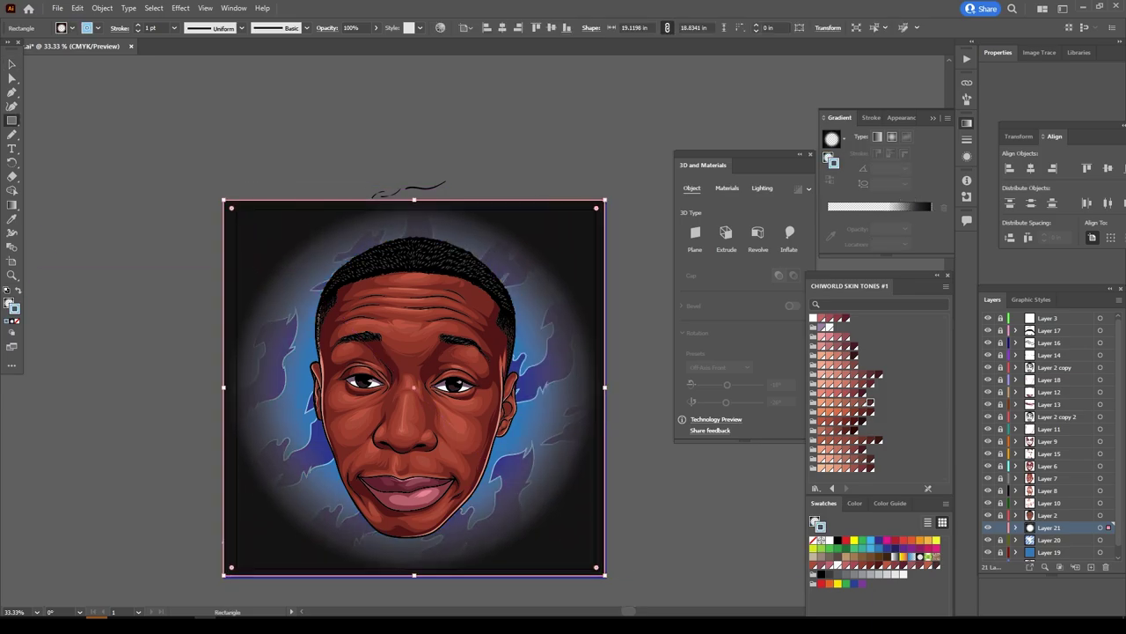
click(918, 220)
double_click(923, 227)
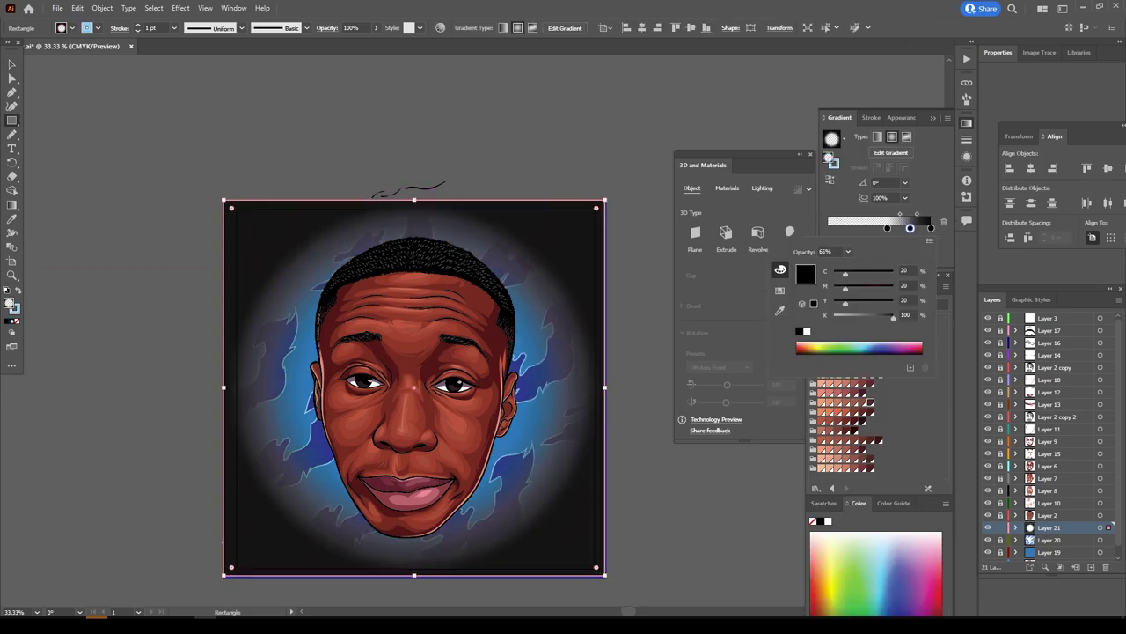
drag(923, 227, 910, 228)
Enlarge and re-angle the radial gradient, raising magenta in one stop's colour.
key(g)
drag(611, 387, 654, 387)
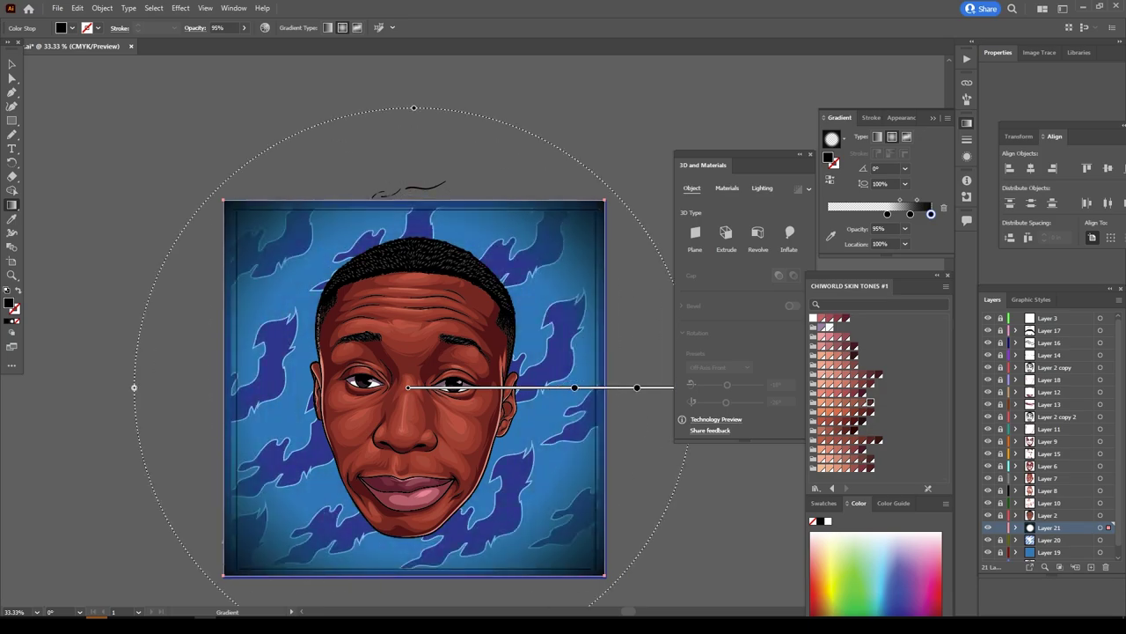
click(498, 388)
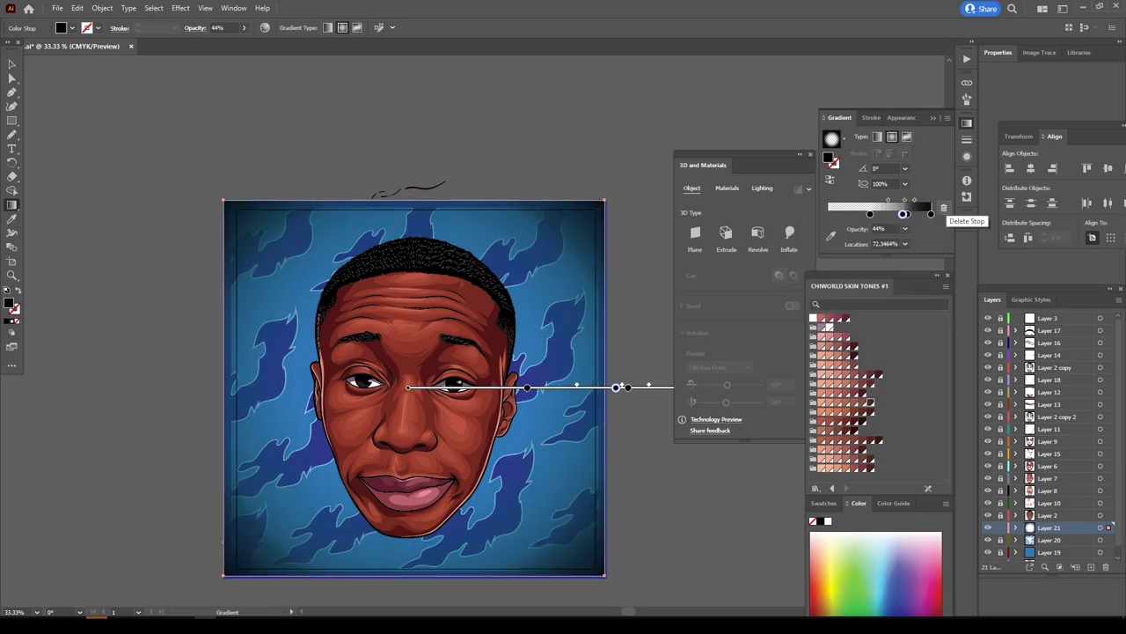
double_click(907, 214)
drag(845, 275, 858, 275)
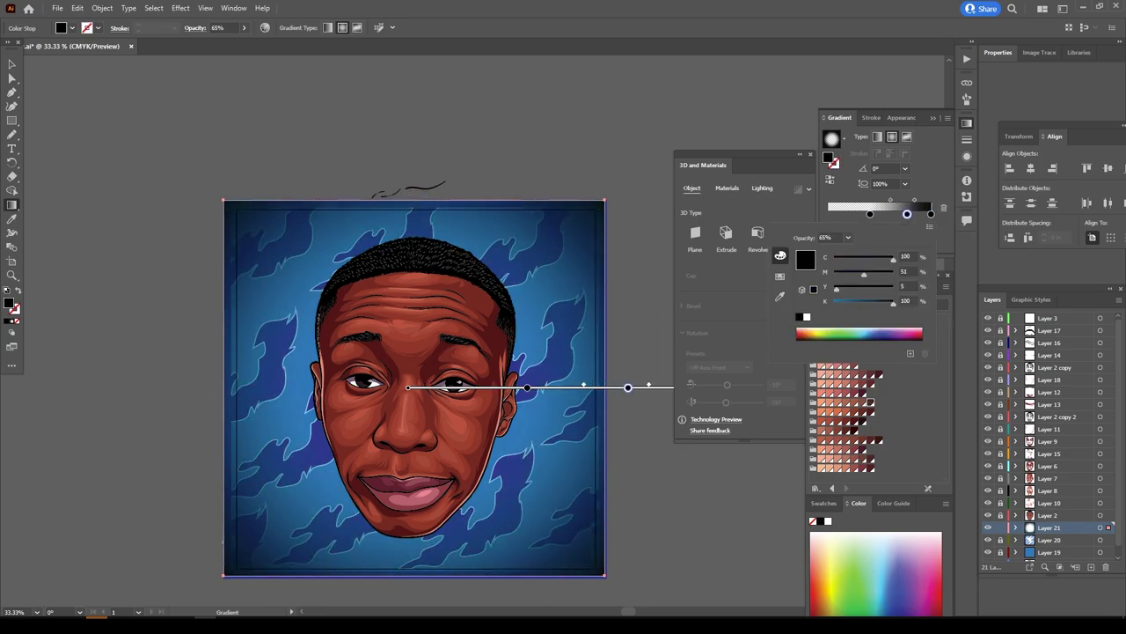
drag(483, 164, 340, 604)
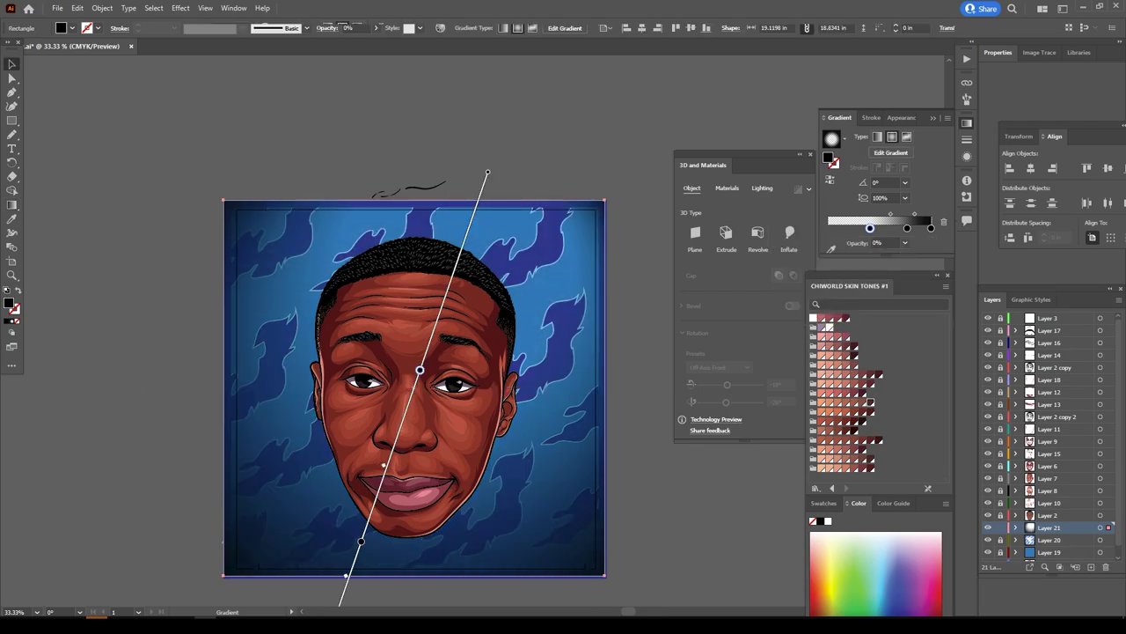
key(v)
key(ctrl+shift+a)
key(ctrl+equal)
key(ctrl+minus)
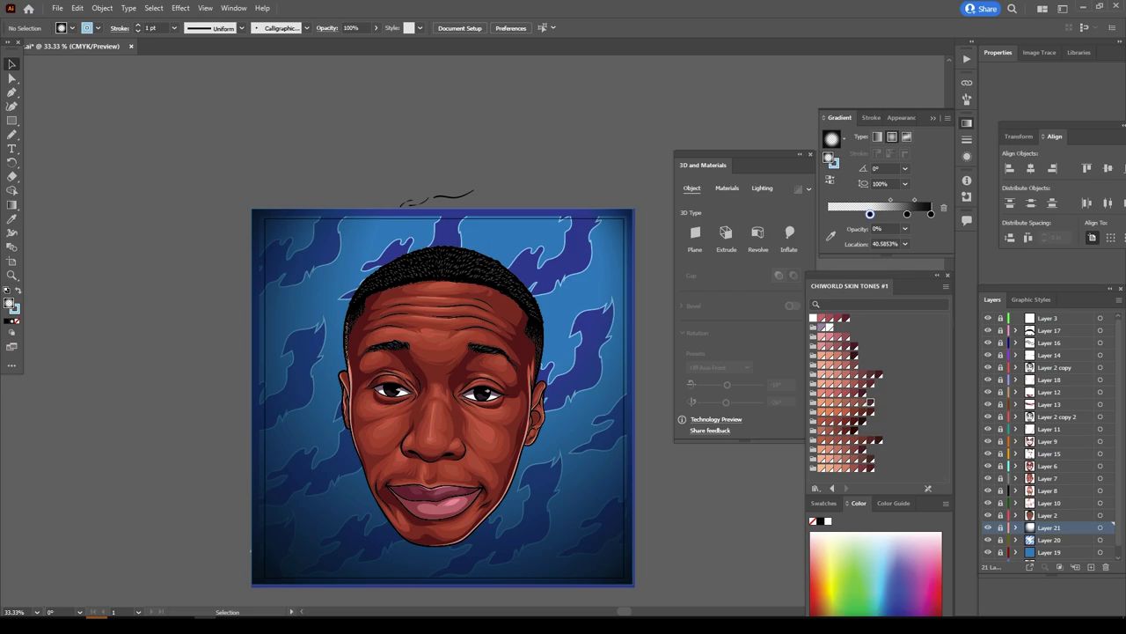
Save the document and begin exporting it as a PNG.
click(57, 8)
click(88, 115)
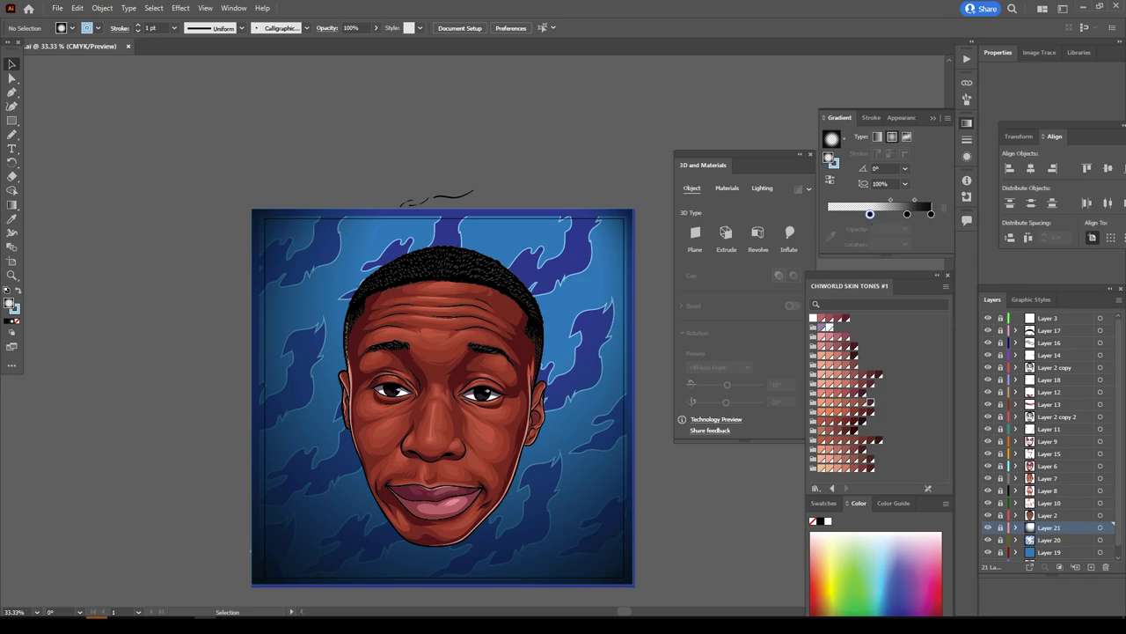
click(57, 8)
click(257, 249)
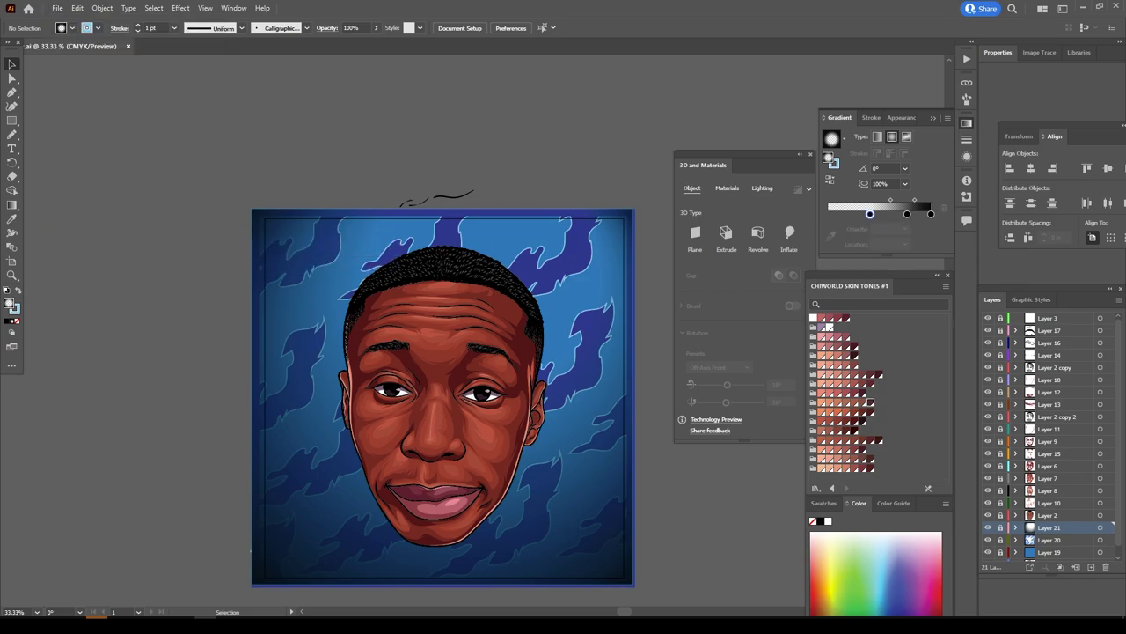